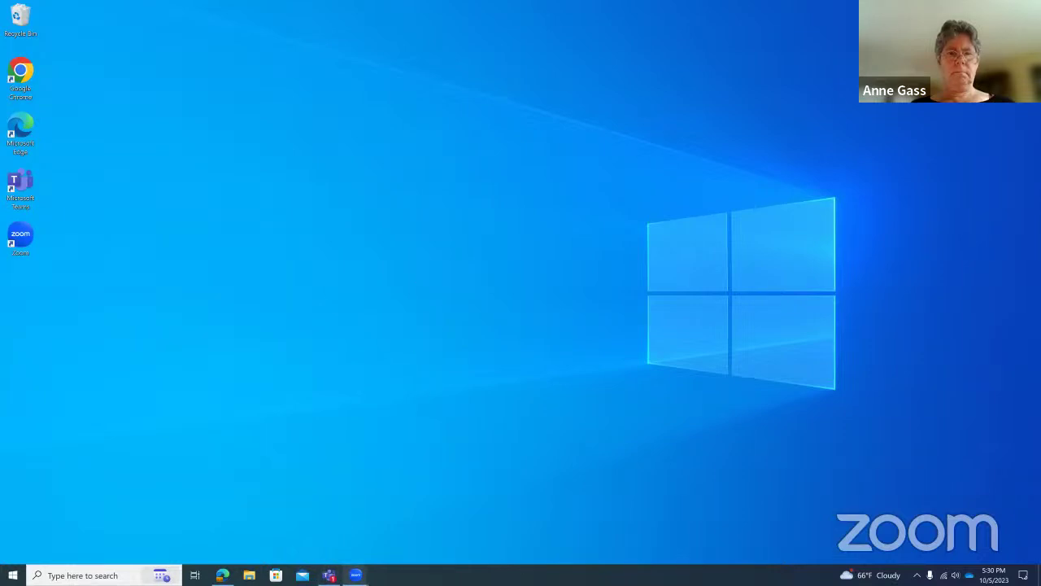
Bring the Edge browser showing the Town Council Special Workshop live stream to the front.
{"action": "mouse_move", "coordinate": [355, 575]}
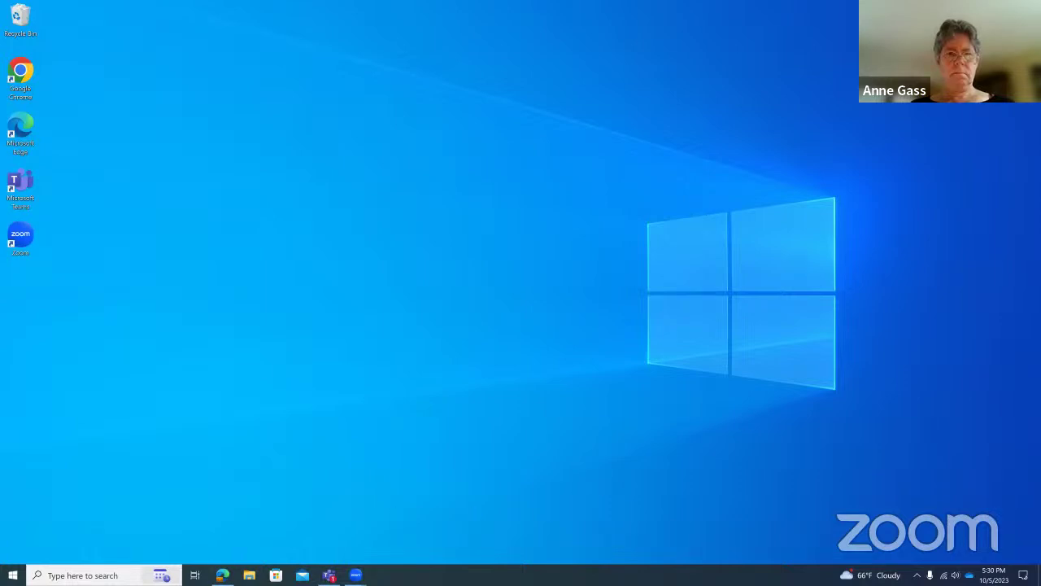
{"action": "left_click", "coordinate": [222, 575]}
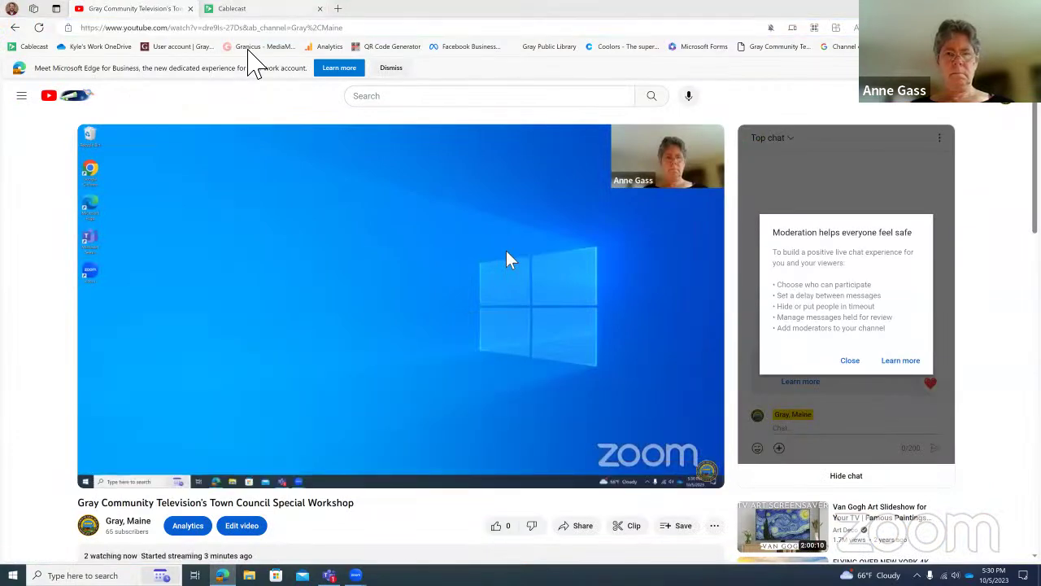
View the Cablecast Autopilot force-matrix page, then minimize the browser to the desktop.
{"action": "left_click", "coordinate": [232, 8]}
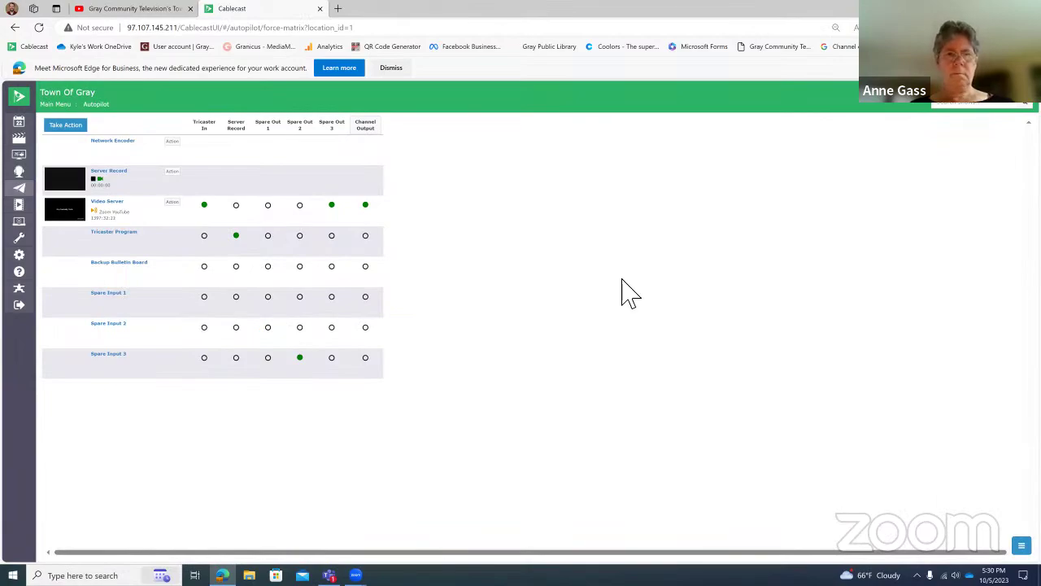
{"action": "key", "text": "super+d"}
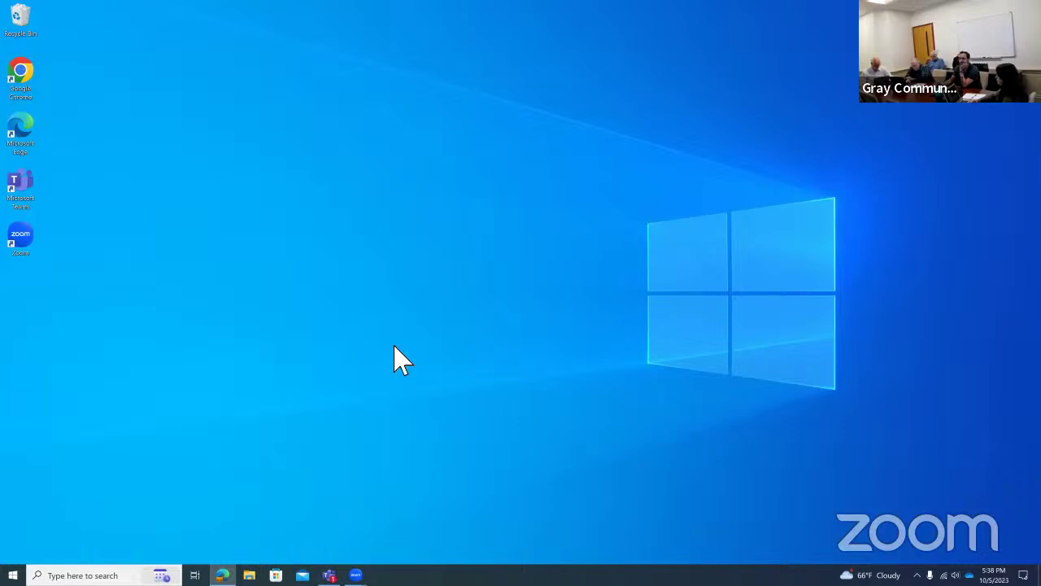
Launch Microsoft Teams from its desktop shortcut.
{"action": "double_click", "coordinate": [30, 183]}
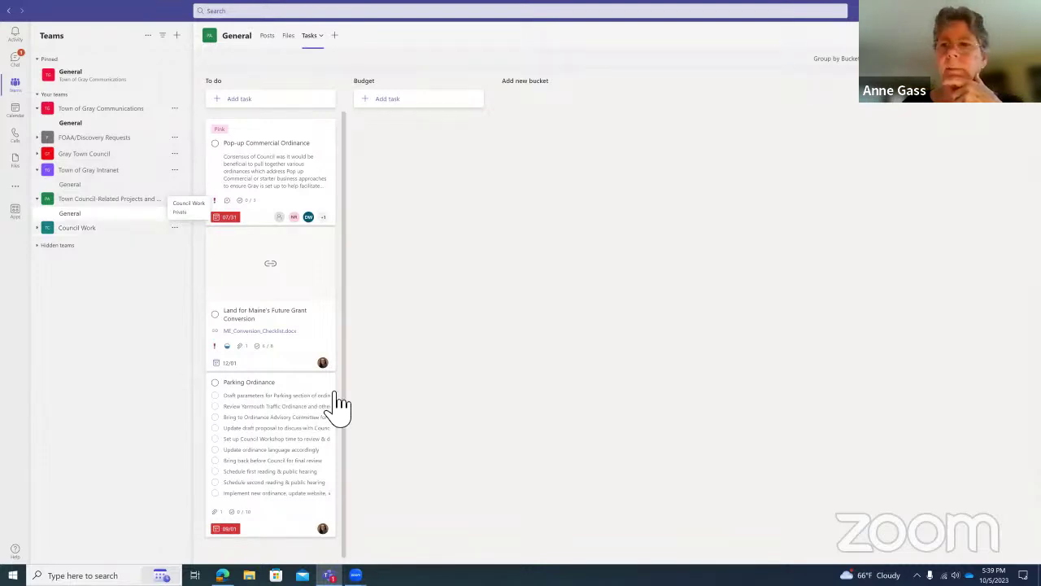
Zoom the Teams interface in to 120% so the task board appears larger.
{"action": "left_click", "coordinate": [999, 11]}
{"action": "key", "text": "Escape"}
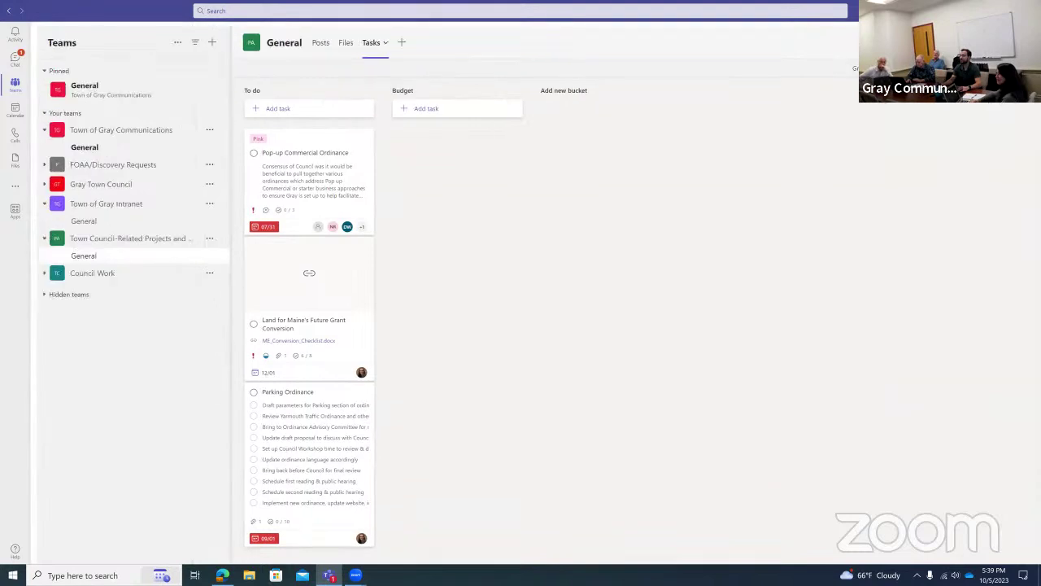
{"action": "key", "text": "ctrl+equal"}
{"action": "key", "text": "ctrl+equal"}
{"action": "left_click", "coordinate": [999, 10]}
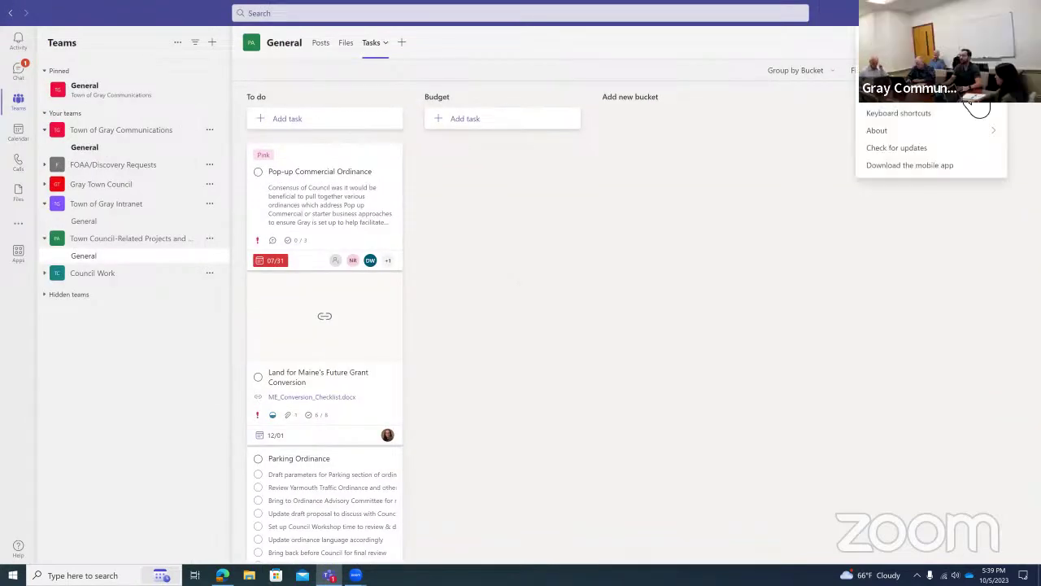
{"action": "key", "text": "ctrl+equal"}
{"action": "key", "text": "ctrl+equal"}
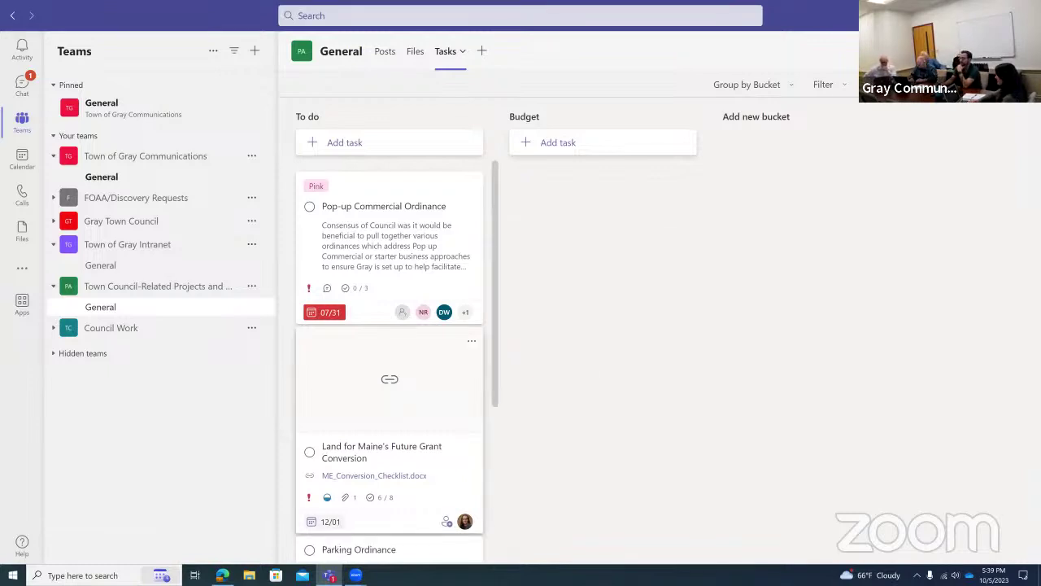
{"action": "mouse_move", "coordinate": [329, 575]}
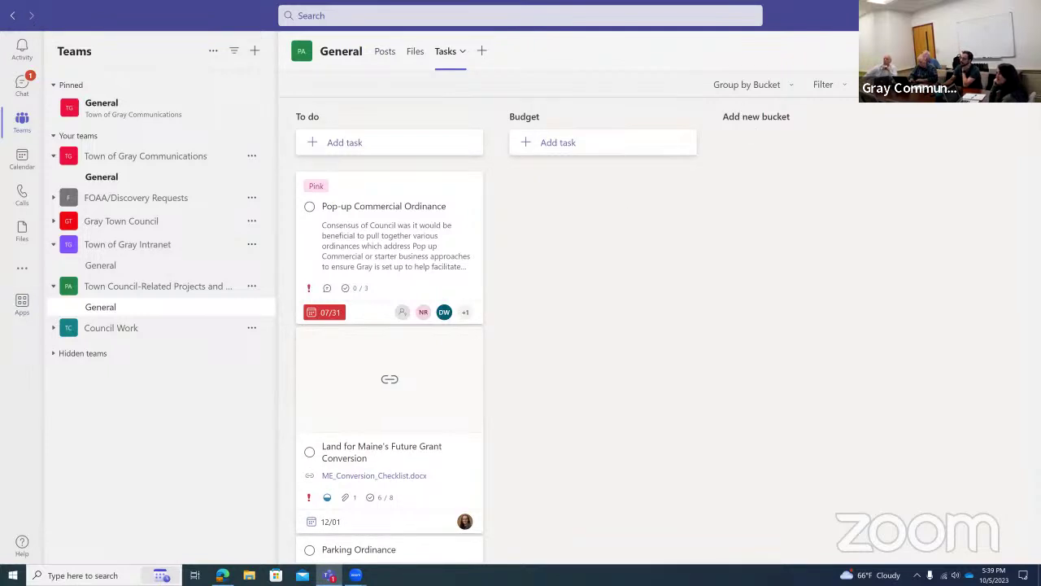
{"action": "left_click", "coordinate": [984, 16]}
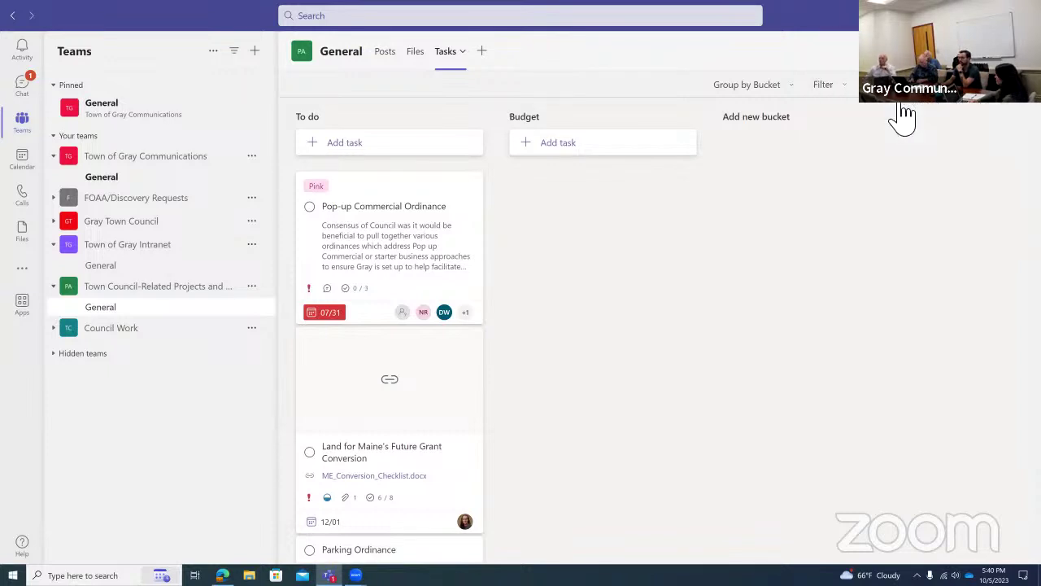
{"action": "key", "text": "ctrl+0"}
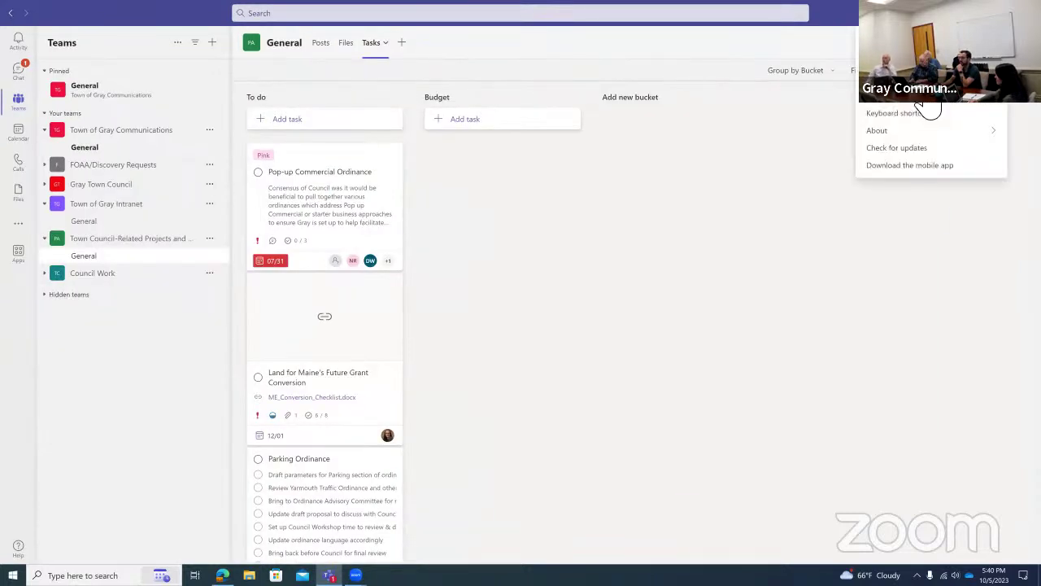
{"action": "key", "text": "Escape"}
{"action": "key", "text": "ctrl+minus"}
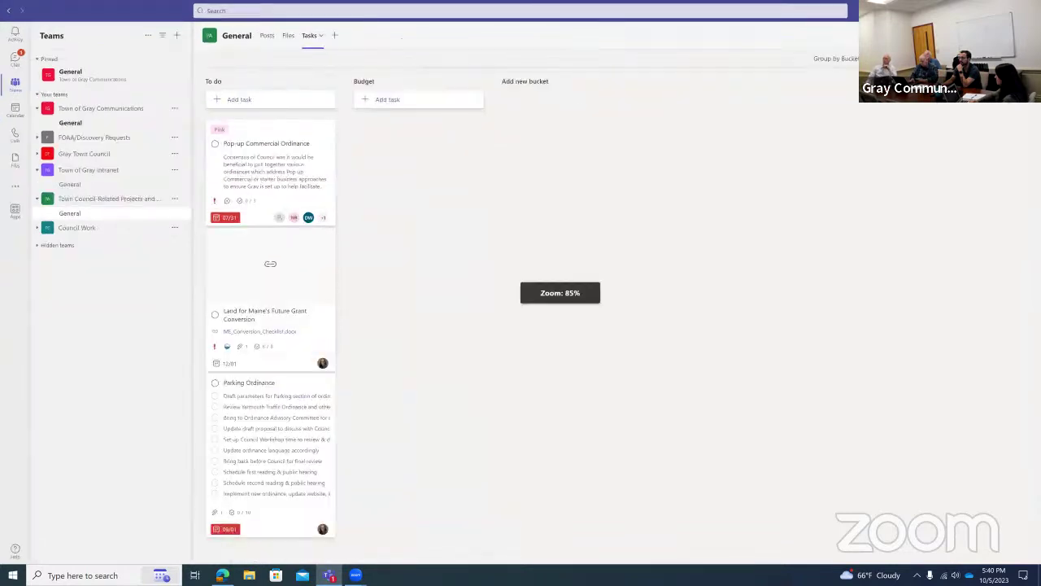
{"action": "left_click", "coordinate": [965, 104]}
{"action": "key", "text": "ctrl+0"}
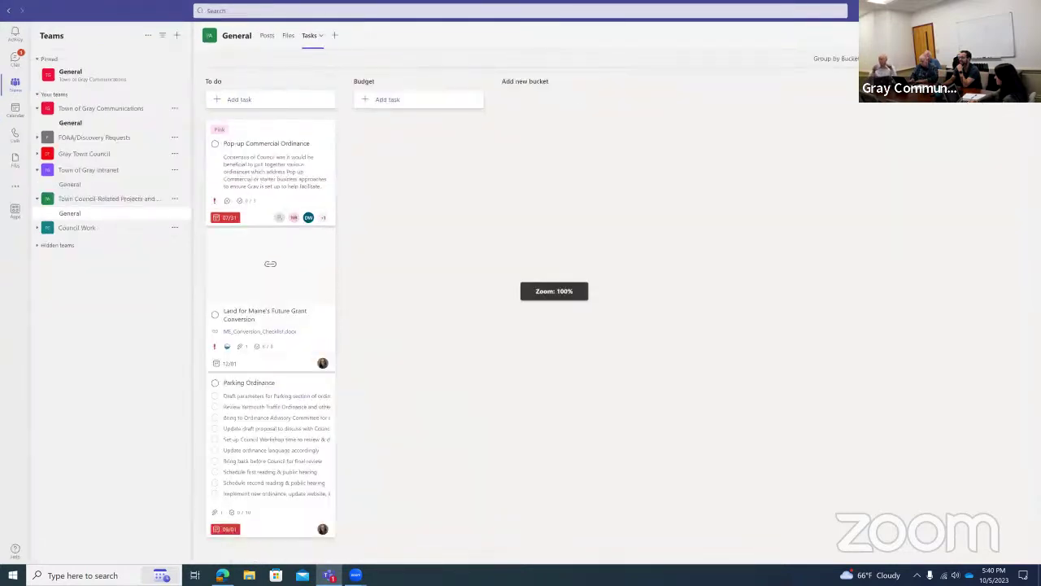
{"action": "left_click", "coordinate": [991, 108]}
{"action": "left_click", "coordinate": [983, 107]}
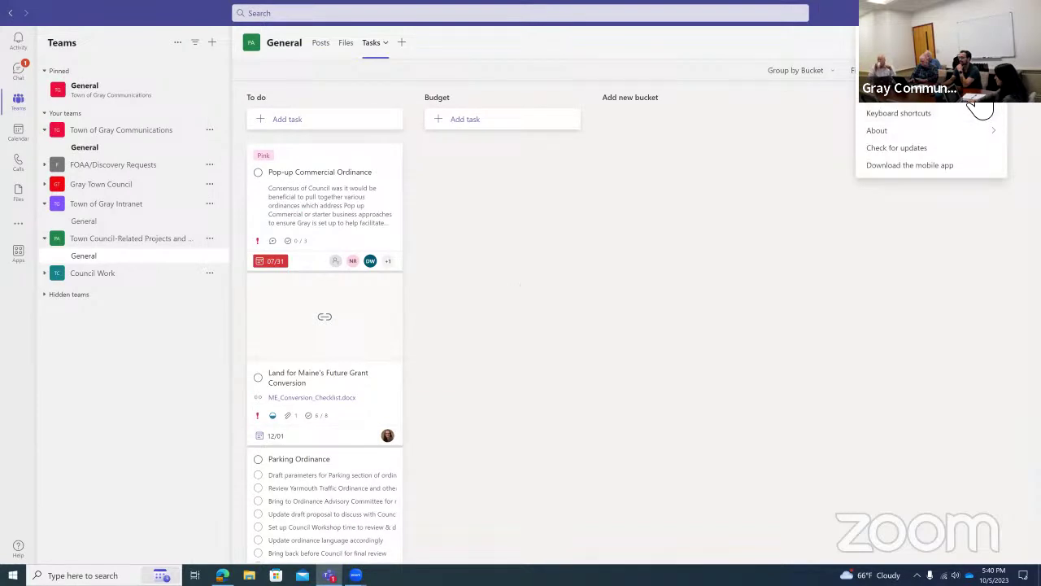
{"action": "left_click", "coordinate": [972, 107]}
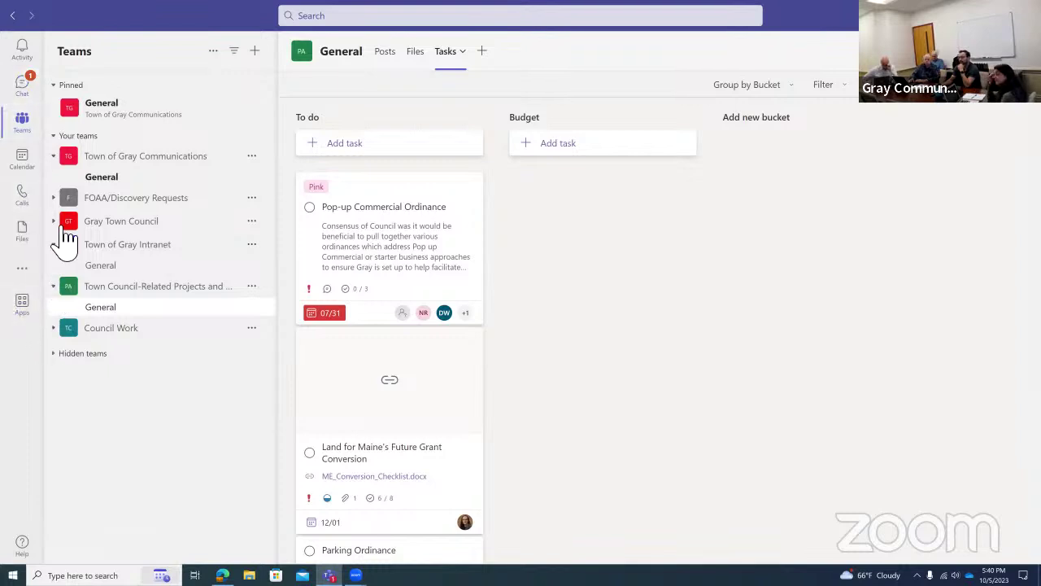
Switch to Chat and view a colleague's one-on-one conversation.
{"action": "left_click", "coordinate": [28, 92]}
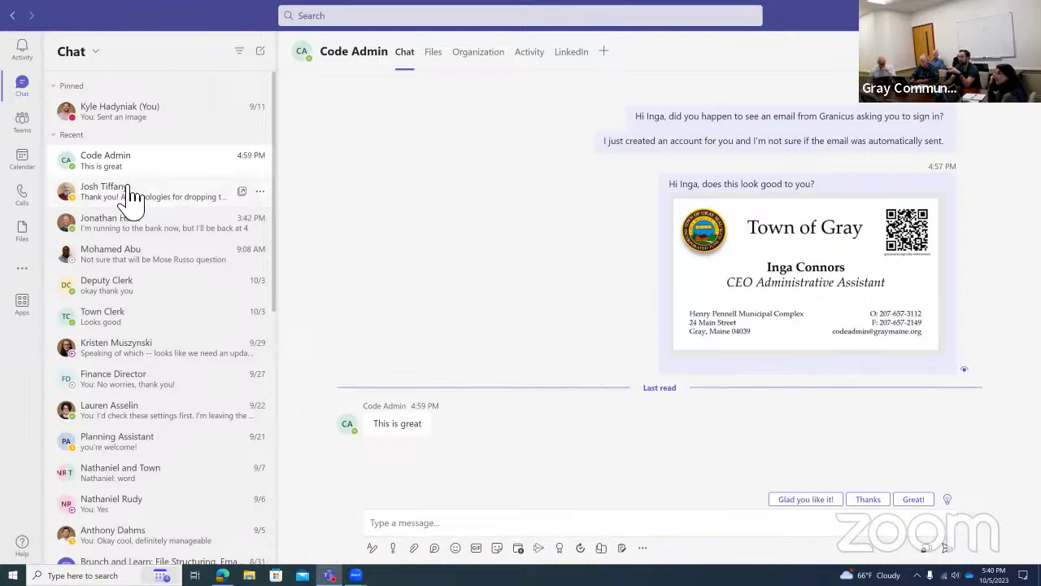
{"action": "left_click", "coordinate": [130, 200]}
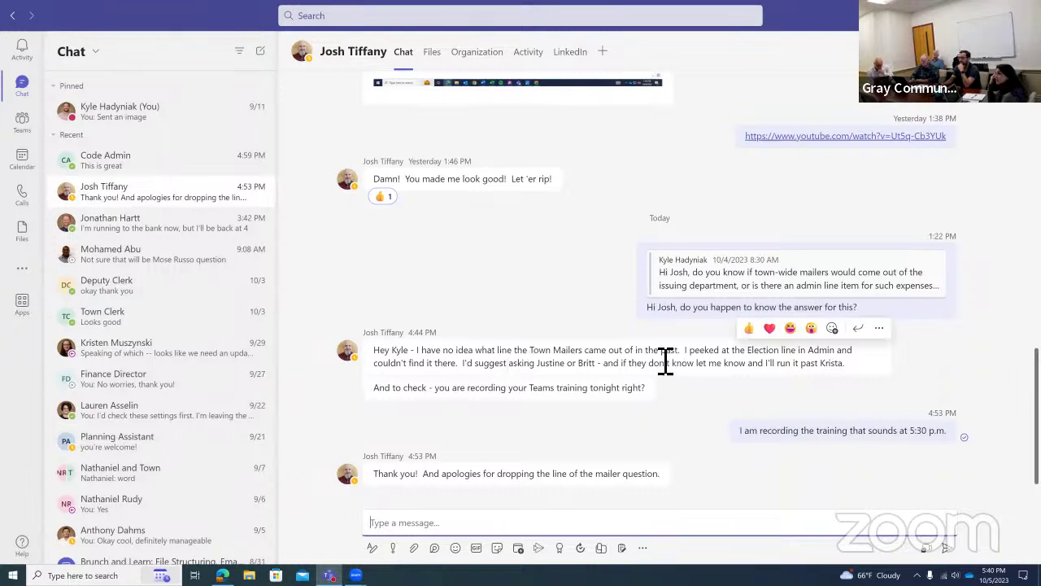
{"action": "mouse_move", "coordinate": [561, 356]}
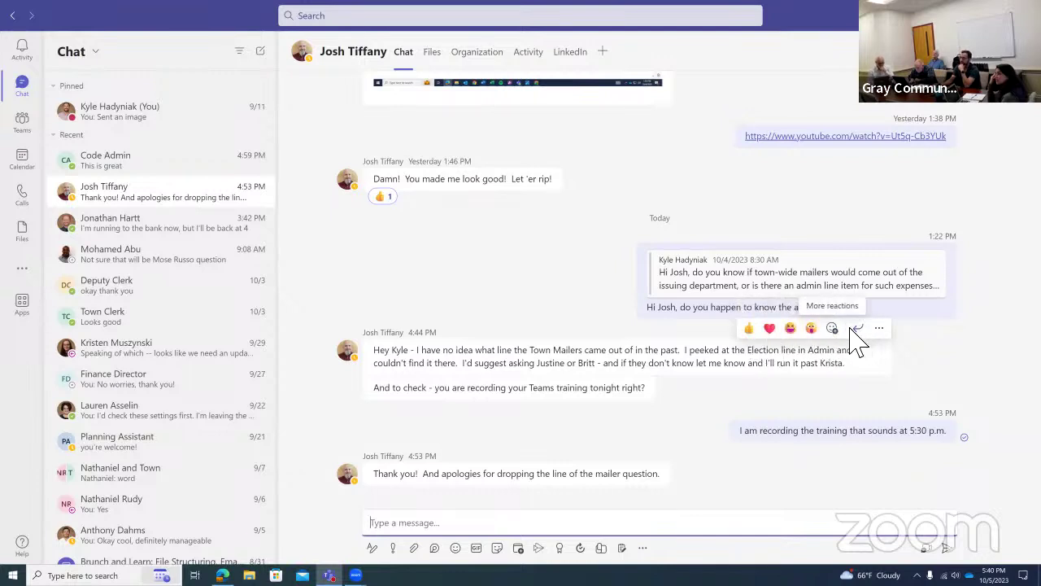
{"action": "mouse_move", "coordinate": [777, 318]}
{"action": "mouse_move", "coordinate": [498, 145]}
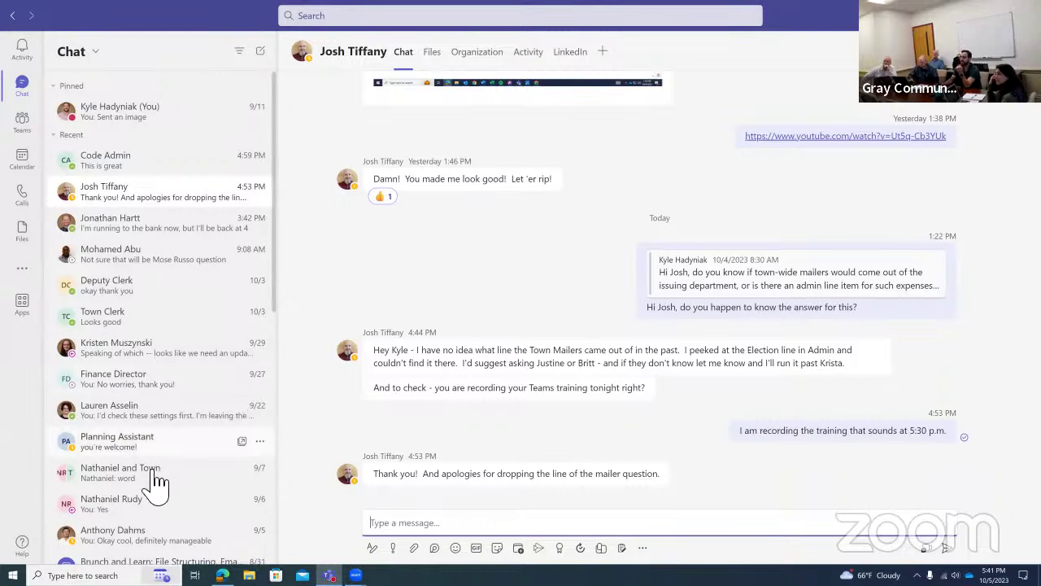
Check the two-colleague group chat, then open the Code Admin chat.
{"action": "scroll", "coordinate": [163, 486], "scroll_direction": "down", "scroll_amount": 1}
{"action": "scroll", "coordinate": [163, 471], "scroll_direction": "down", "scroll_amount": 2}
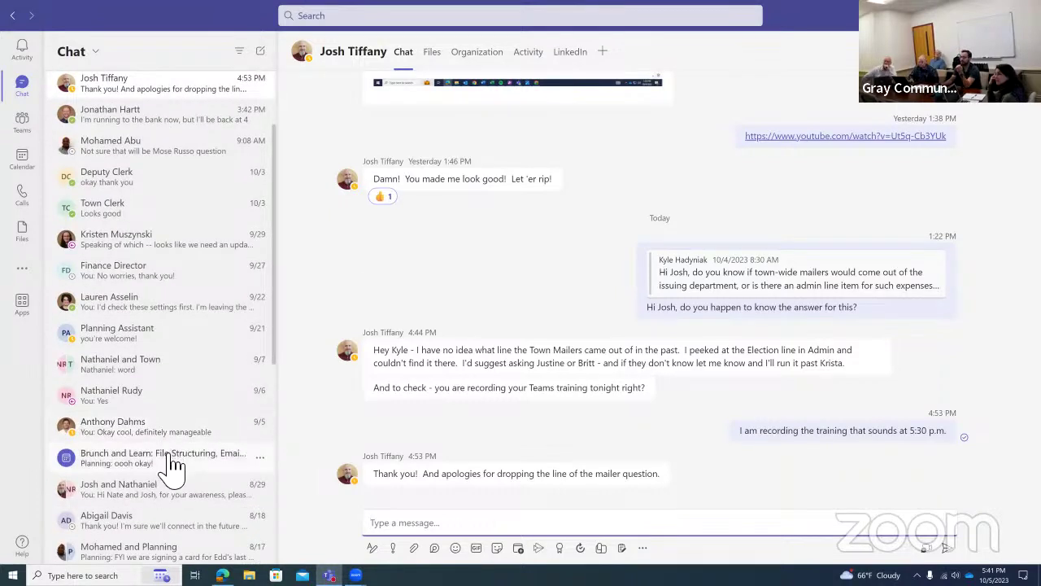
{"action": "left_click", "coordinate": [165, 444]}
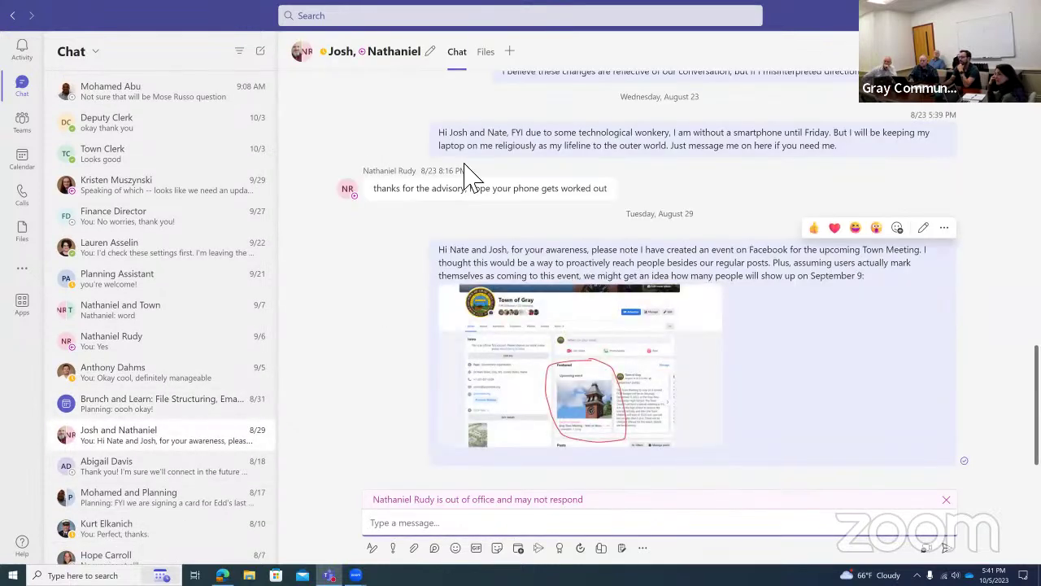
{"action": "scroll", "coordinate": [175, 244], "scroll_direction": "up", "scroll_amount": 3}
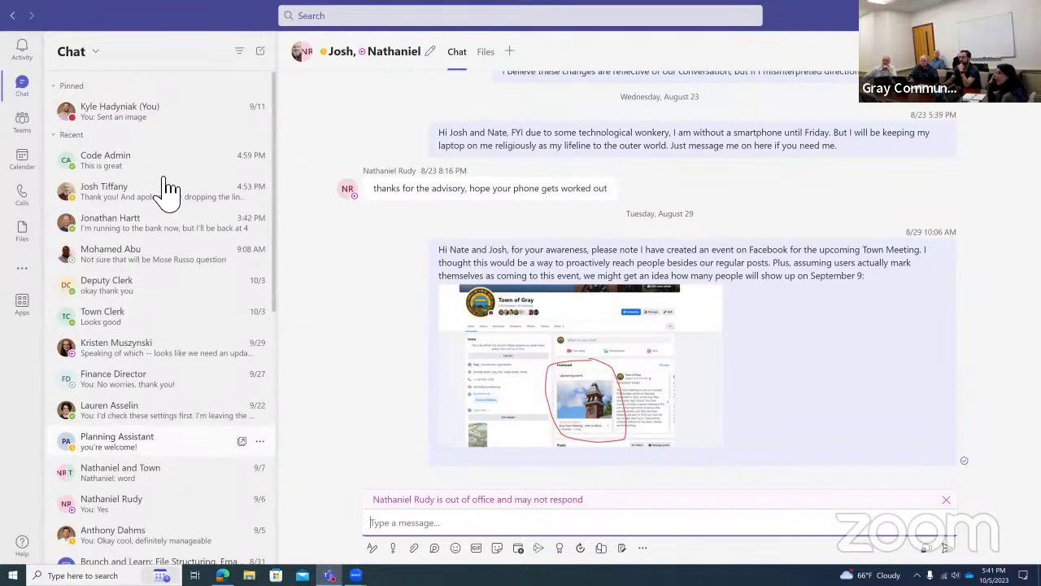
{"action": "left_click", "coordinate": [193, 173]}
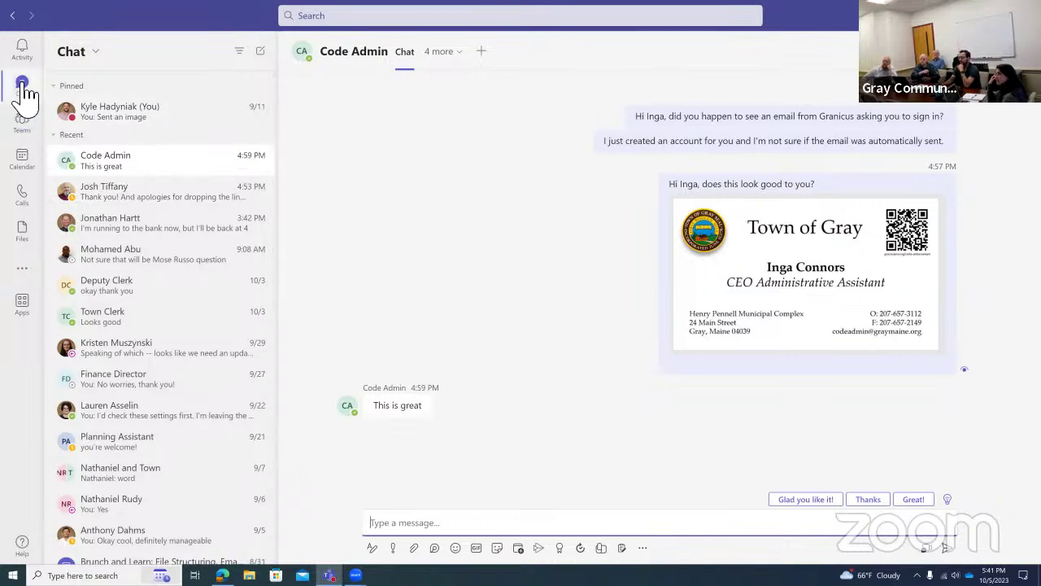
Review the Calendar week view, then switch to the Calls page.
{"action": "left_click", "coordinate": [22, 160]}
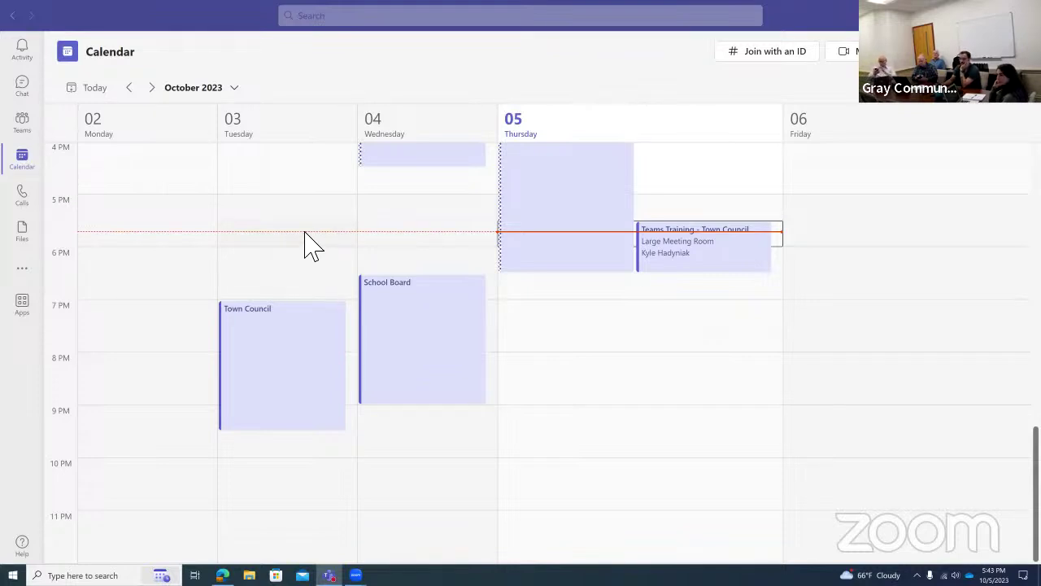
{"action": "left_click", "coordinate": [31, 200]}
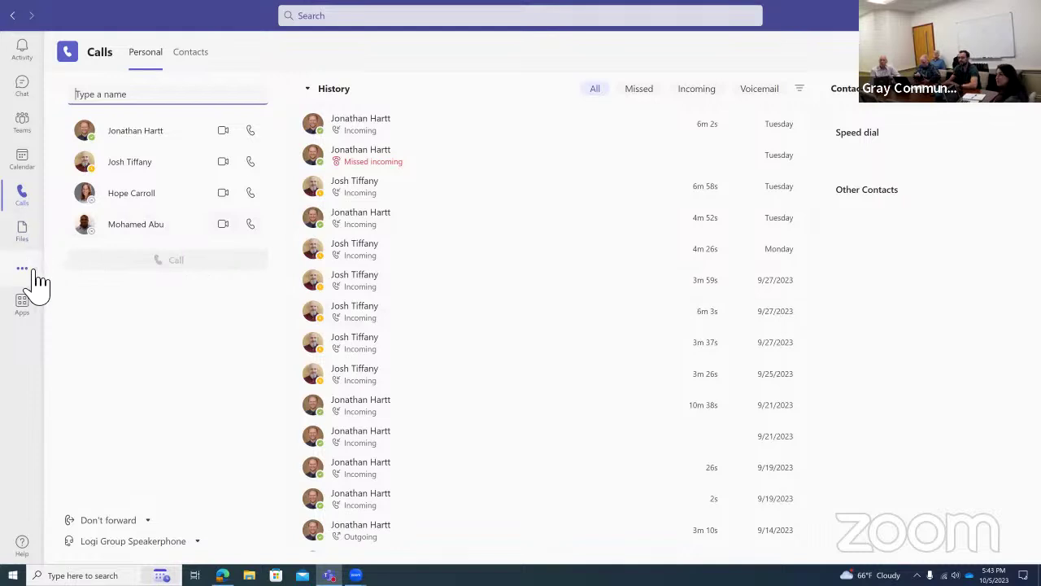
Return to Teams, showing the Town Council-Related Projects General task board.
{"action": "left_click", "coordinate": [37, 128]}
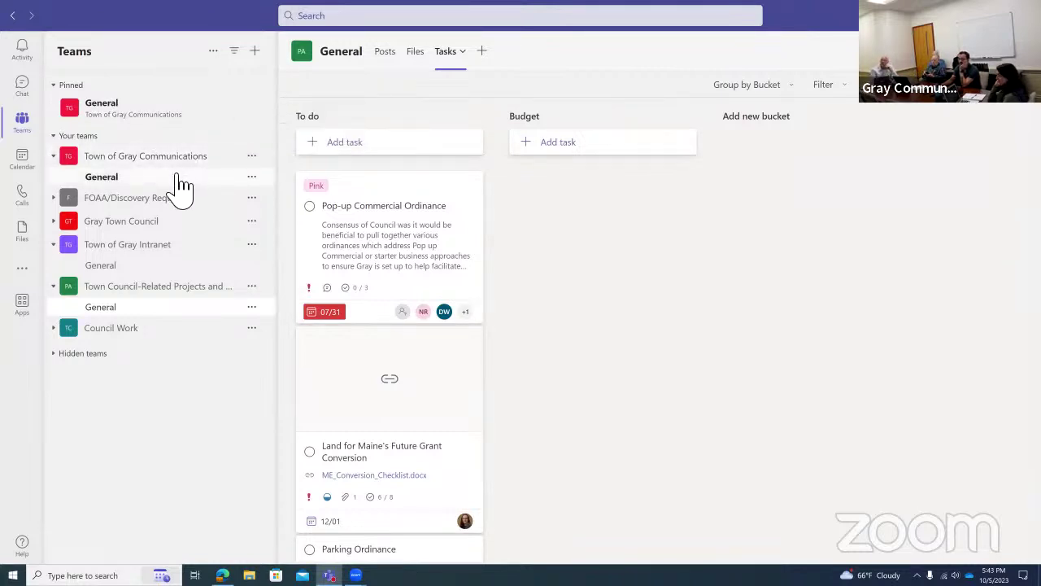
Open Town of Gray Communications General posts and expand the Gray Town Council channels.
{"action": "left_click", "coordinate": [181, 180]}
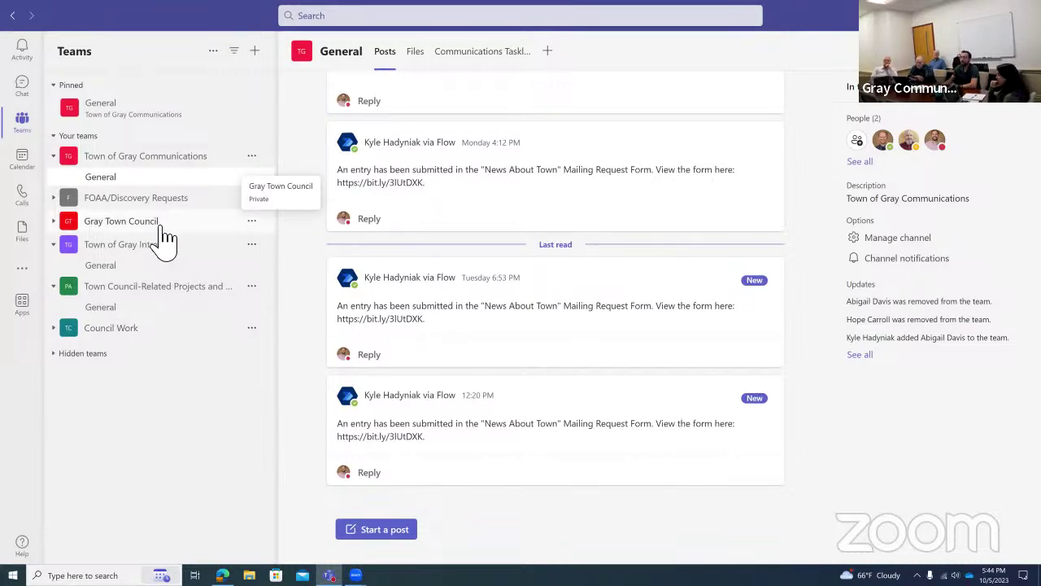
{"action": "left_click", "coordinate": [162, 225]}
Check the Gray Town Council General Tasks board, then open Town Council-Related Projects General.
{"action": "left_click", "coordinate": [163, 242]}
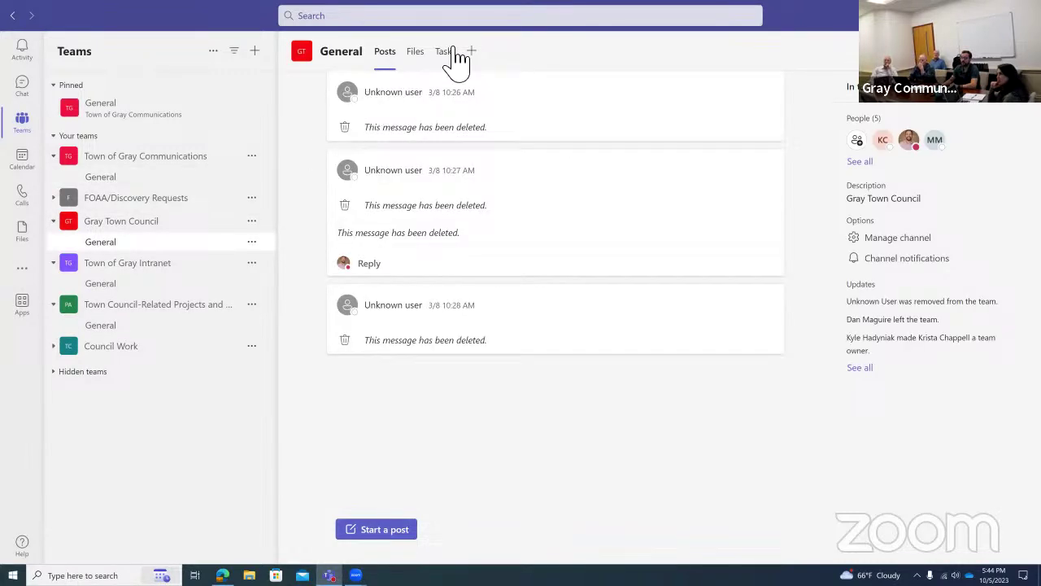
{"action": "left_click", "coordinate": [447, 54]}
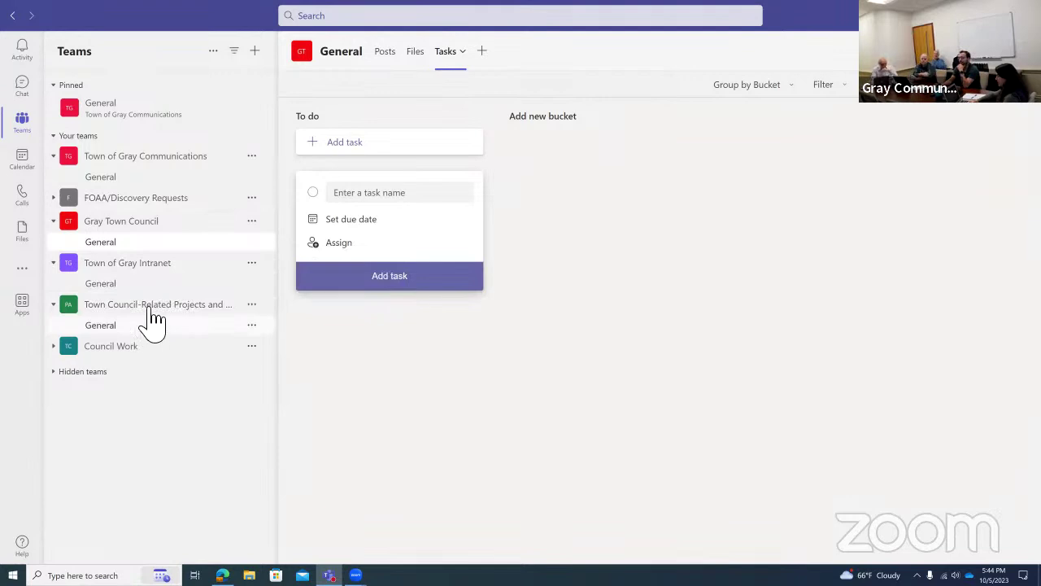
{"action": "left_click", "coordinate": [151, 307]}
{"action": "left_click", "coordinate": [149, 307]}
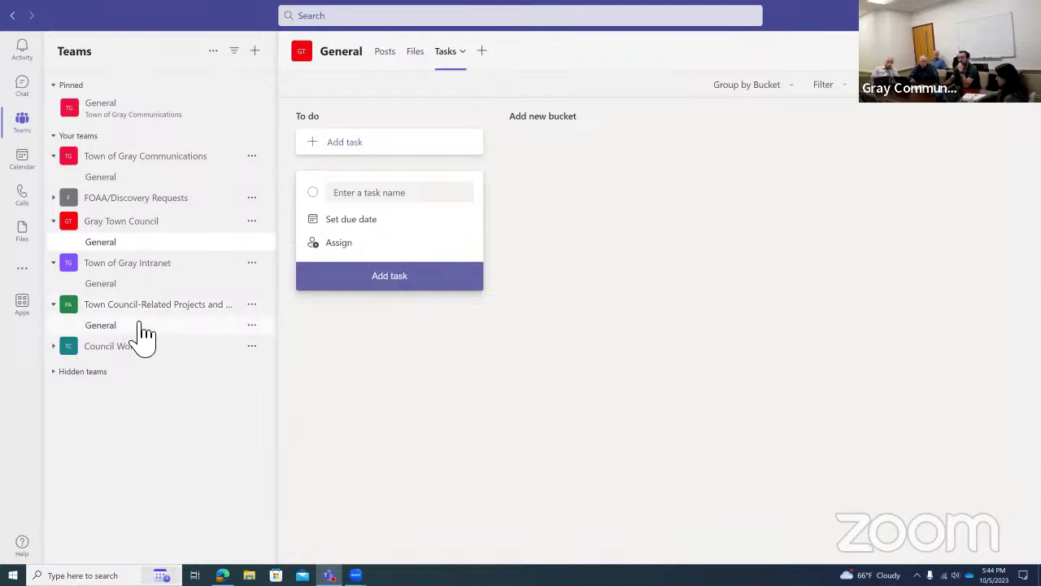
{"action": "left_click", "coordinate": [141, 327]}
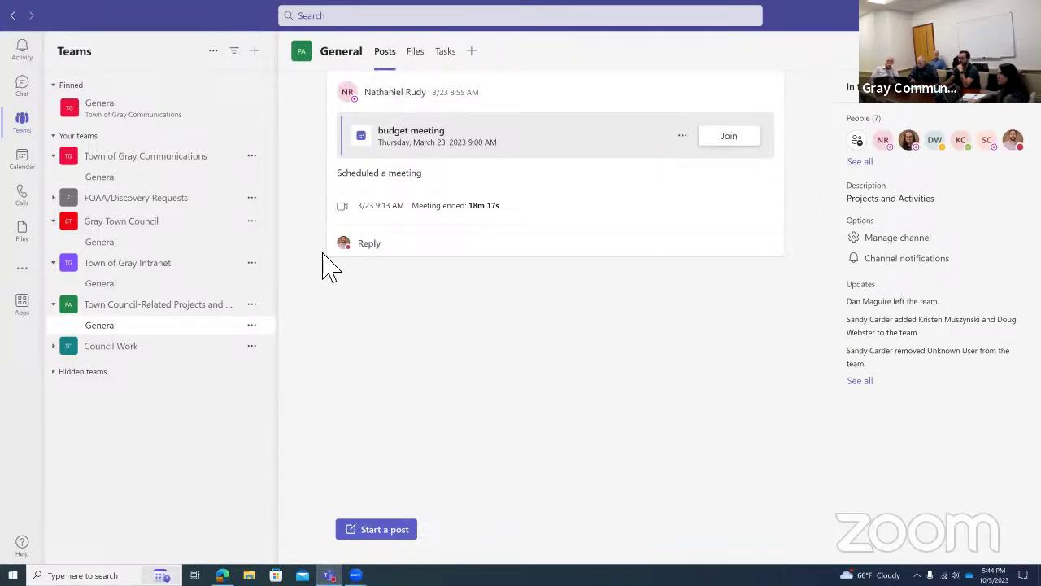
Publish a channel post with subject 'Meeting Now' and message 'In Town Hall.'.
{"action": "left_click", "coordinate": [395, 531]}
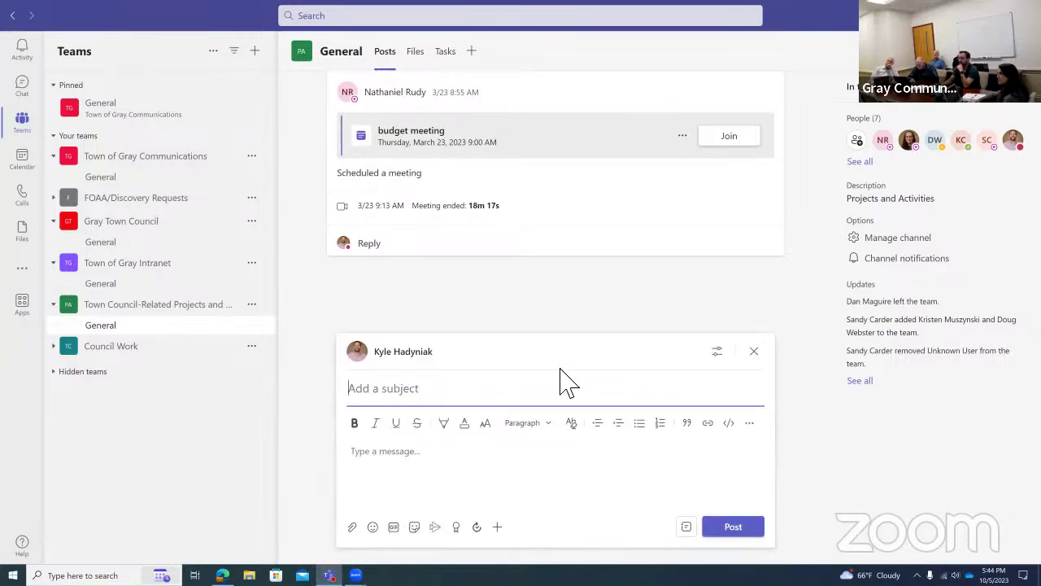
{"action": "type", "text": "Meeting Now"}
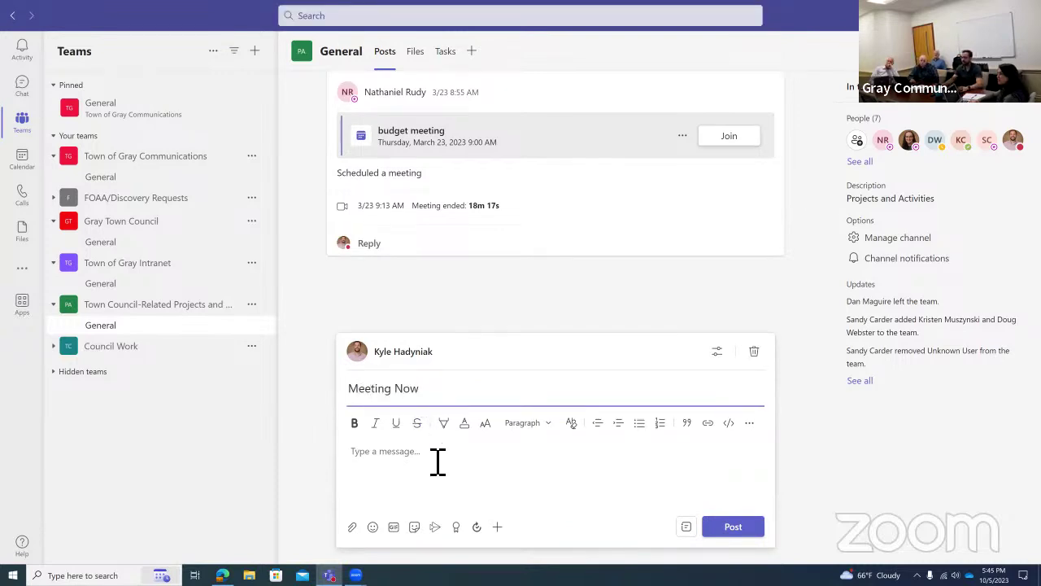
{"action": "left_click", "coordinate": [437, 461]}
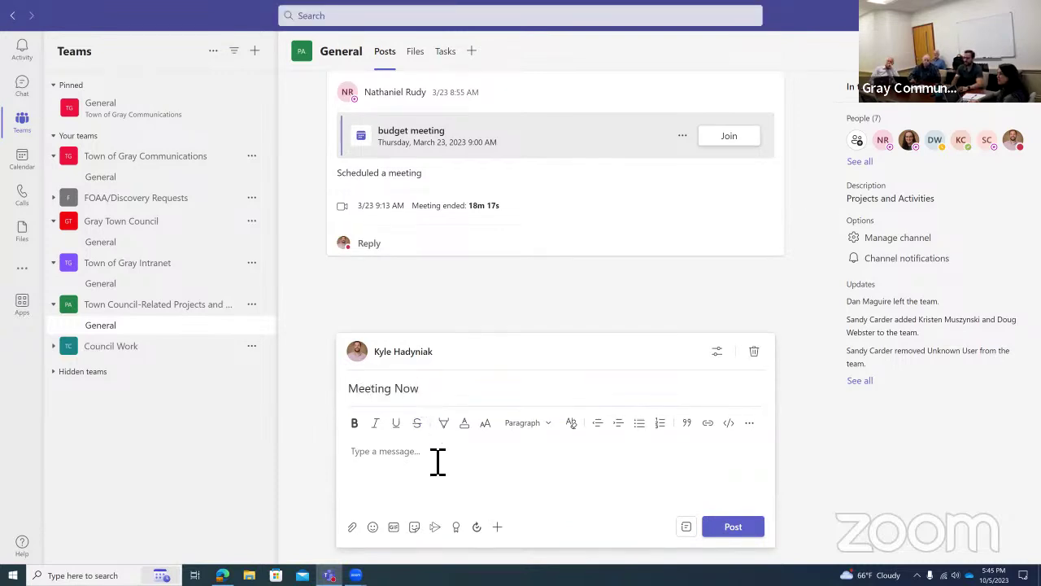
{"action": "type", "text": "In "}
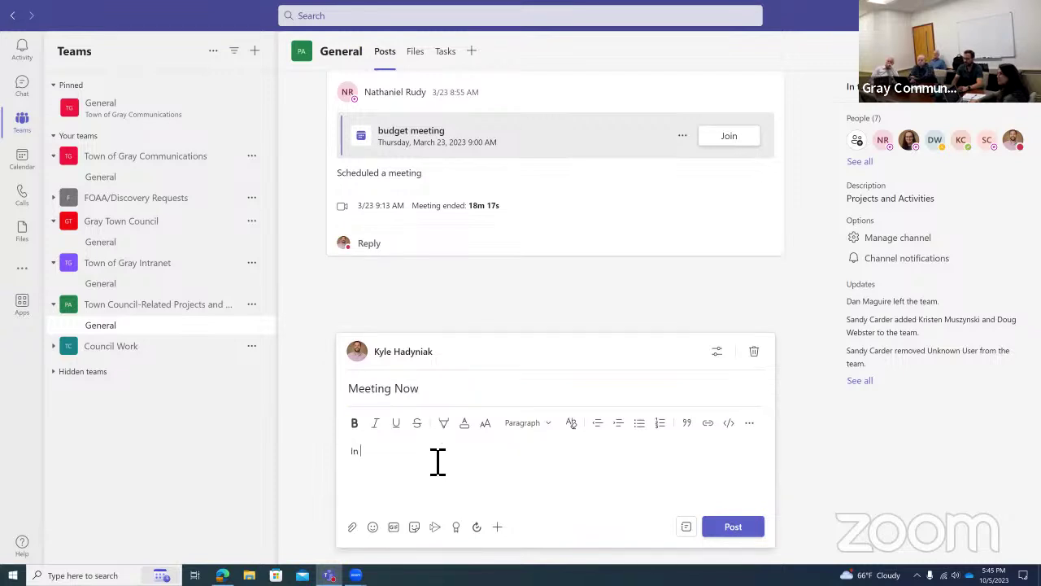
{"action": "type", "text": "Town Hall."}
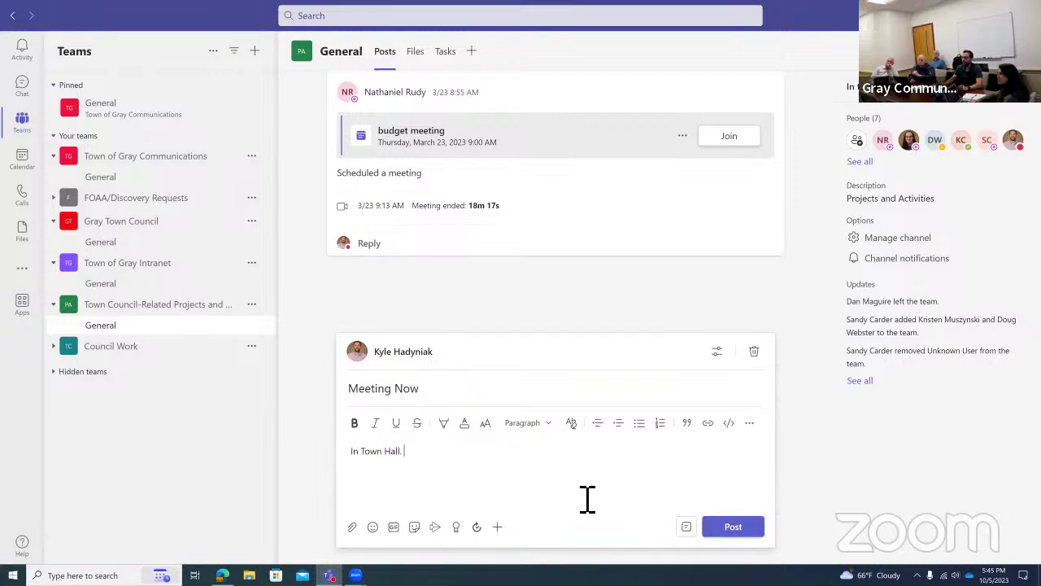
{"action": "left_click", "coordinate": [736, 525]}
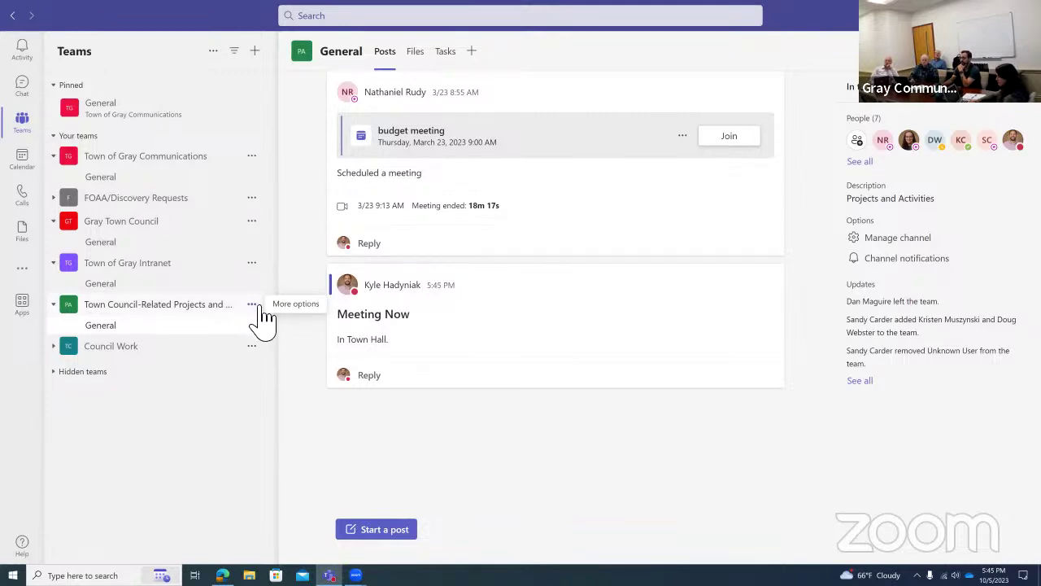
Open the Town Council-Related Projects and Activities team's members list: 3 owners, 4 members and guests.
{"action": "left_click", "coordinate": [252, 304]}
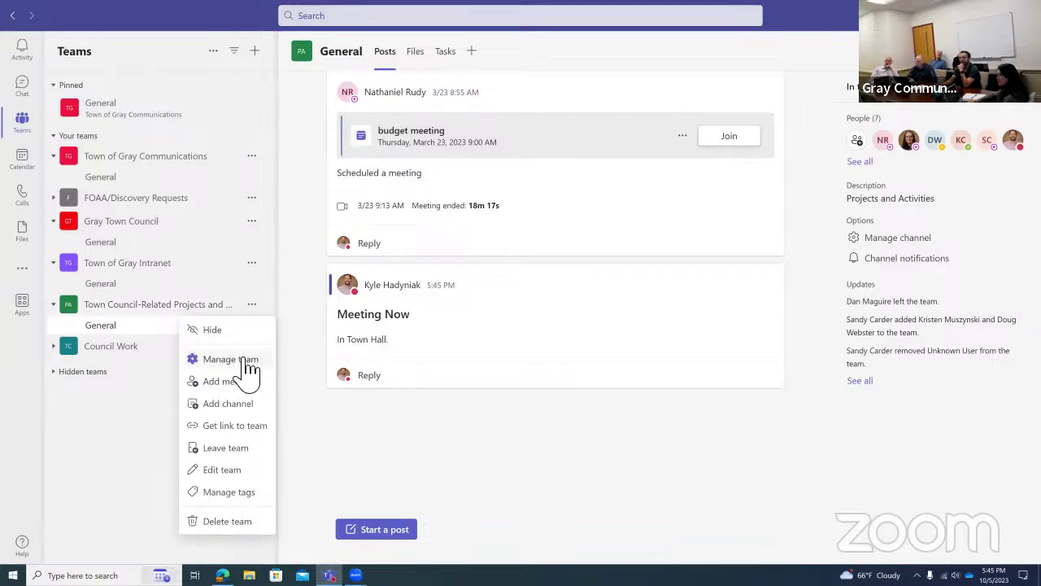
{"action": "left_click", "coordinate": [247, 359]}
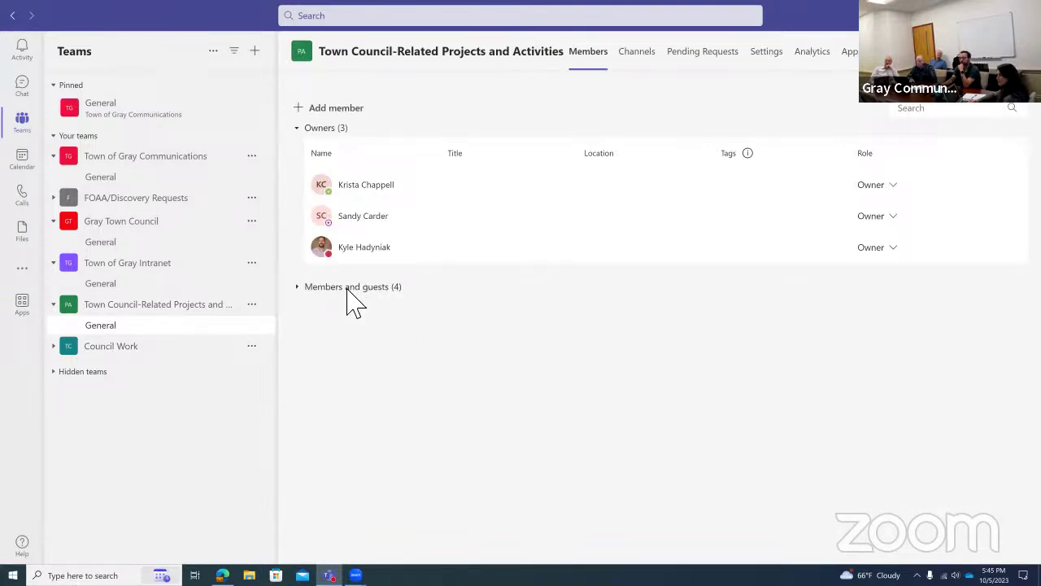
{"action": "left_click", "coordinate": [353, 290]}
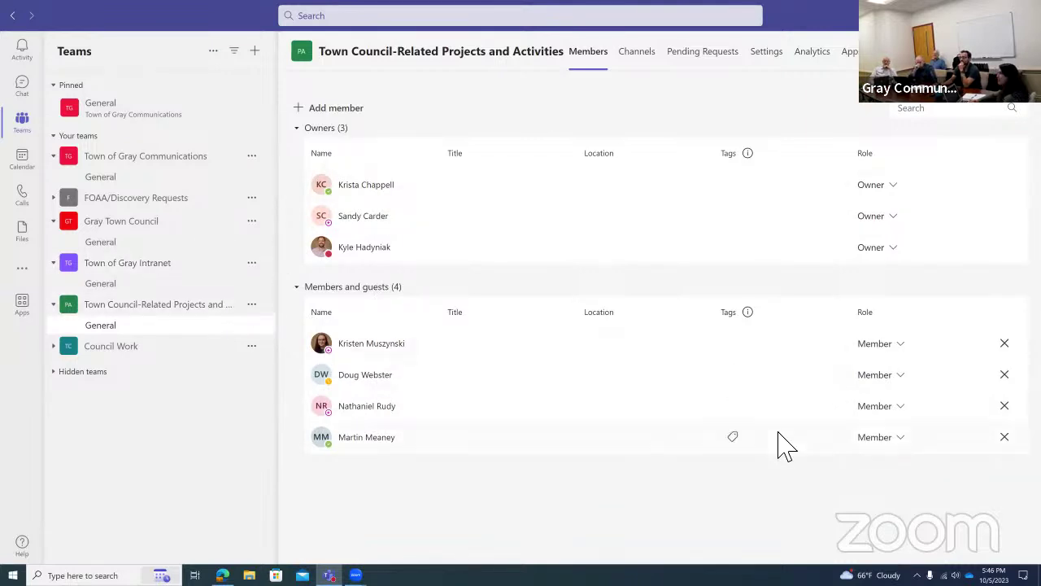
{"action": "left_click", "coordinate": [153, 358]}
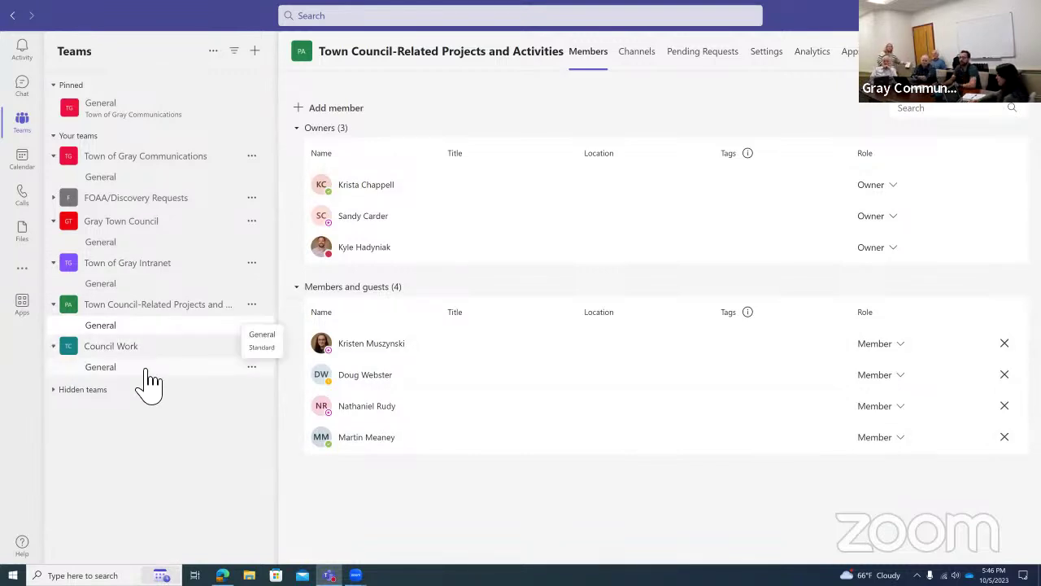
Review Council Work's members, then view the General channel's empty Files folder.
{"action": "left_click", "coordinate": [147, 369]}
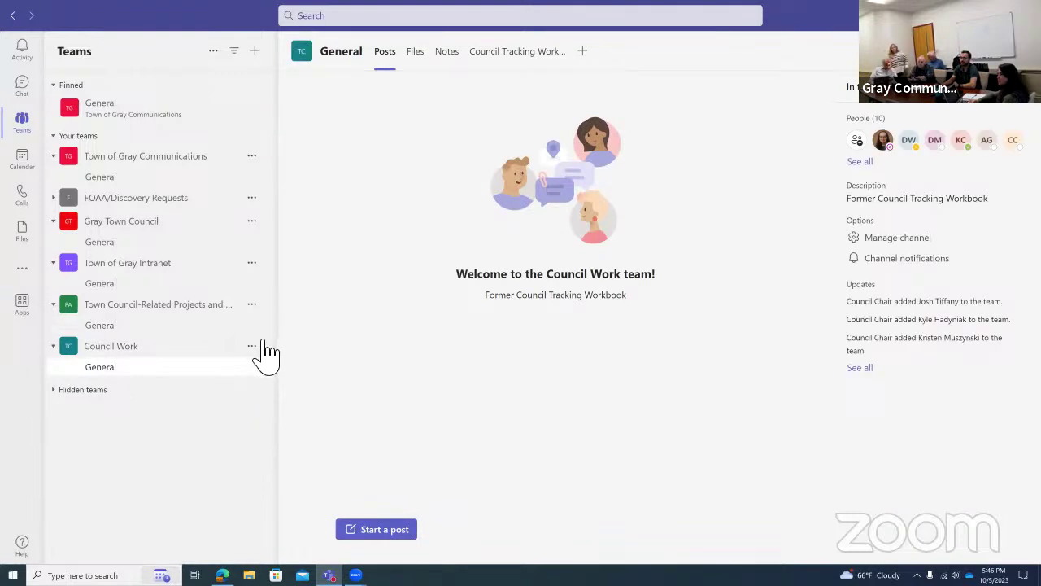
{"action": "left_click", "coordinate": [253, 346]}
{"action": "left_click", "coordinate": [265, 400]}
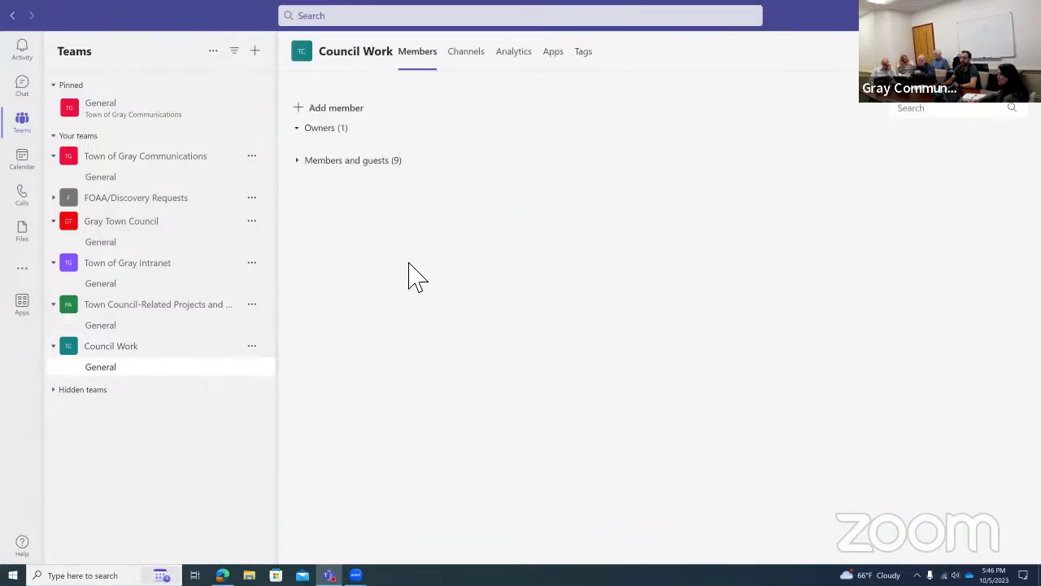
{"action": "left_click", "coordinate": [378, 227]}
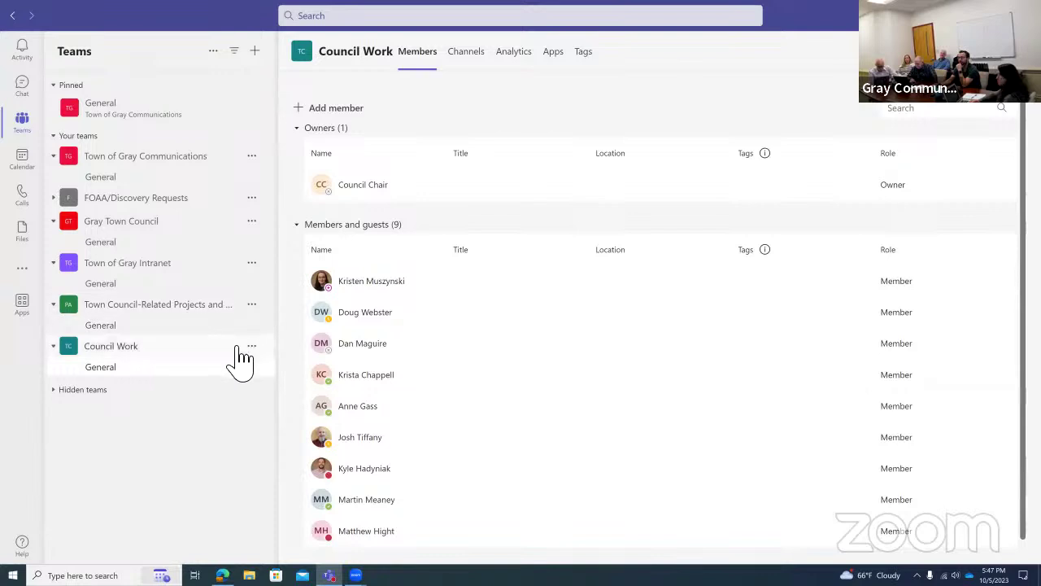
{"action": "left_click", "coordinate": [163, 369]}
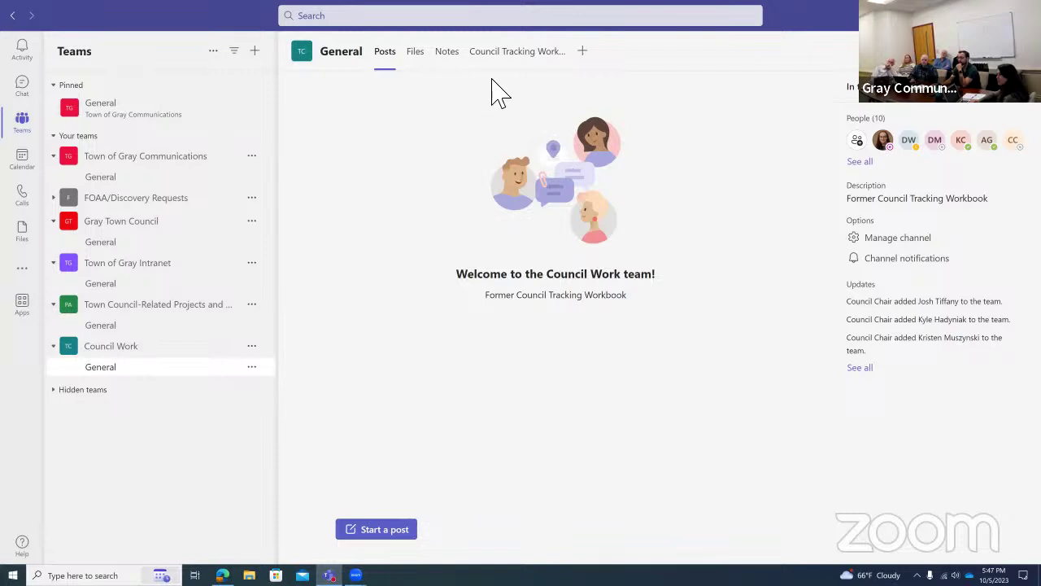
{"action": "left_click", "coordinate": [421, 59]}
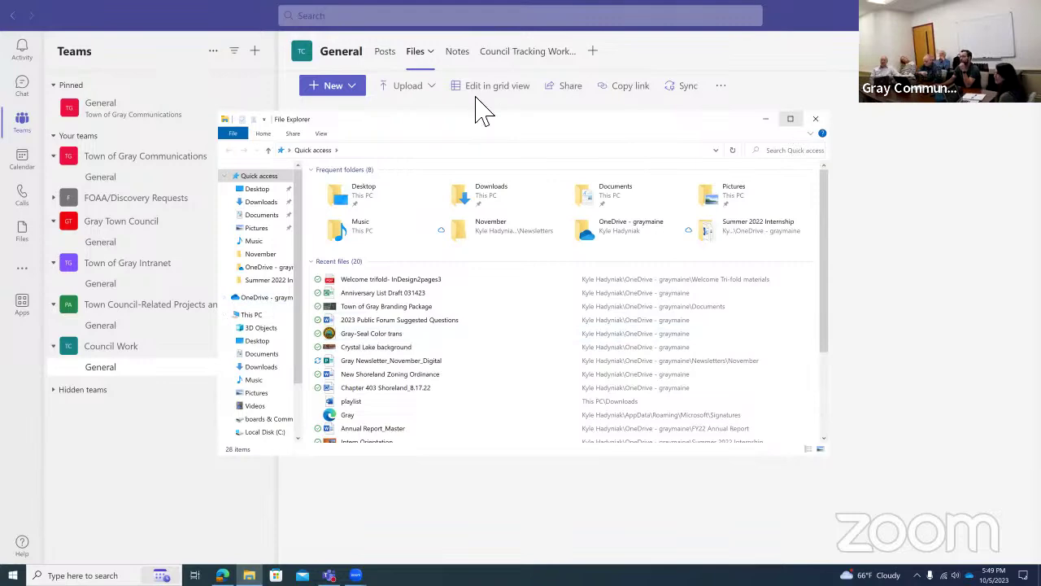
Maximize File Explorer and browse OneDrive's subfolders such as Budget Documents and Press Releases.
{"action": "left_click", "coordinate": [791, 121]}
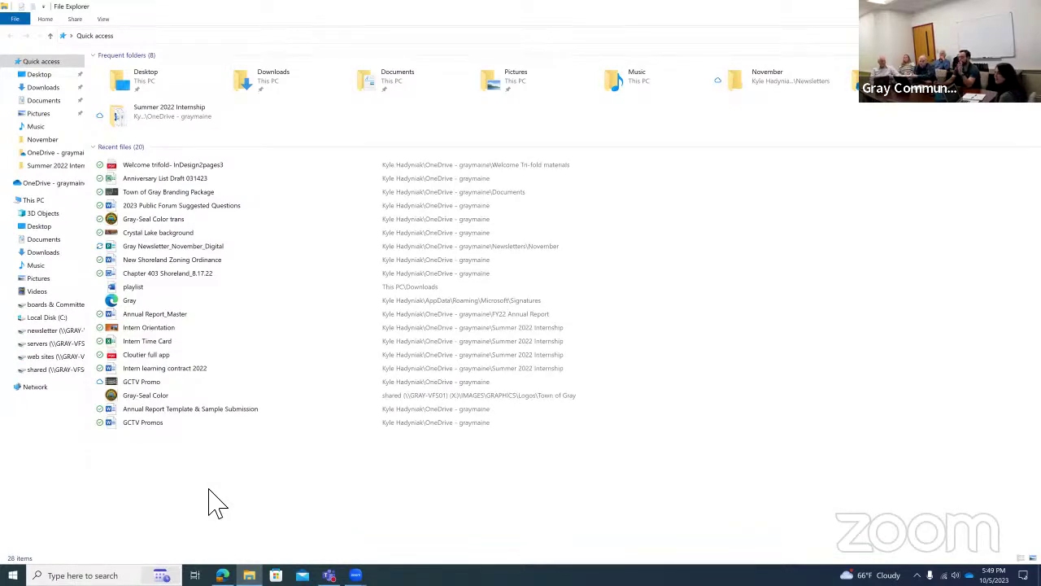
{"action": "left_click", "coordinate": [95, 147]}
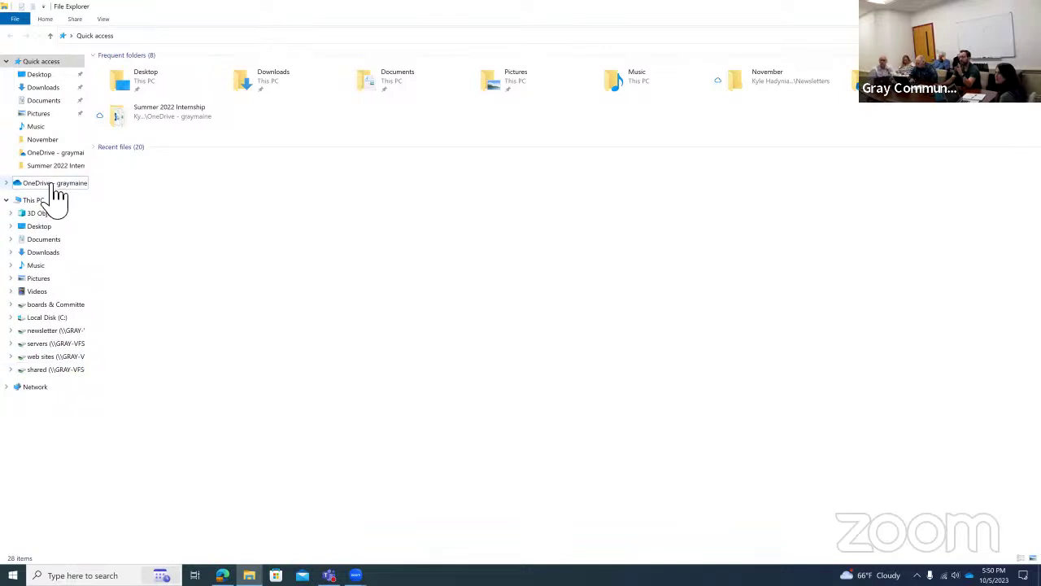
{"action": "left_click", "coordinate": [55, 187]}
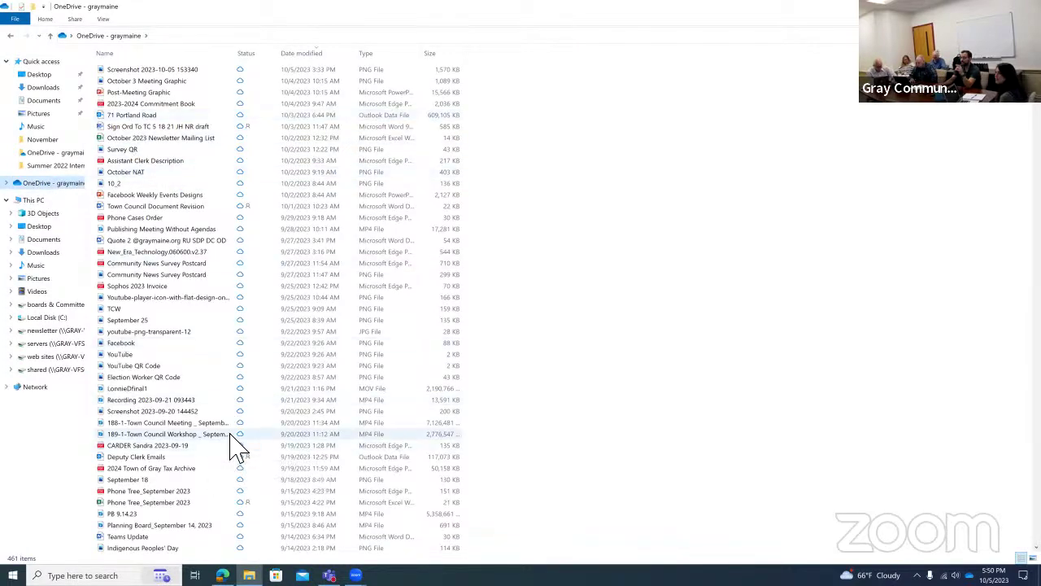
{"action": "scroll", "coordinate": [233, 442], "scroll_direction": "down", "scroll_amount": 11}
{"action": "scroll", "coordinate": [233, 446], "scroll_direction": "down", "scroll_amount": 20}
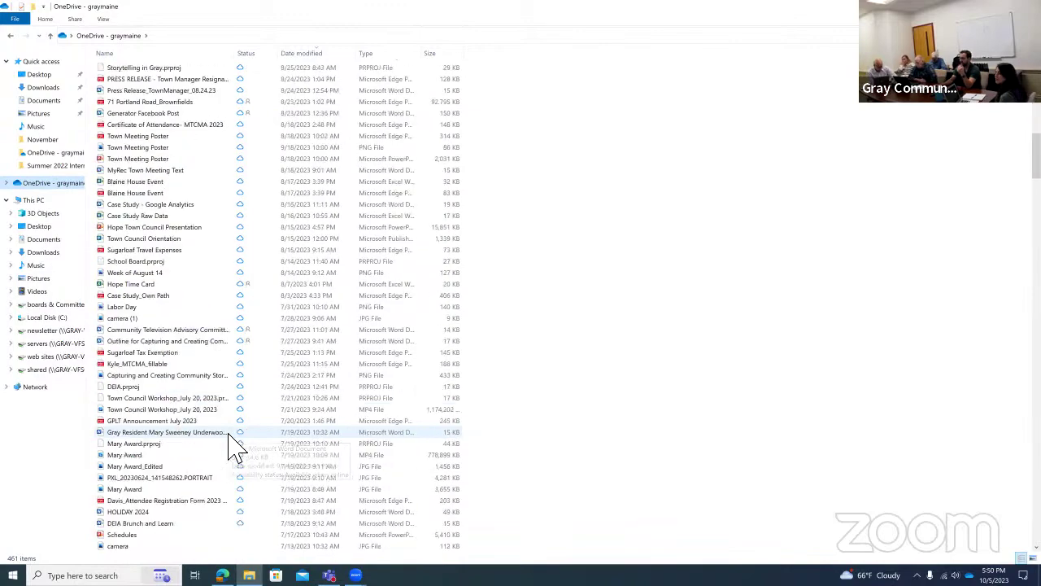
{"action": "scroll", "coordinate": [233, 446], "scroll_direction": "down", "scroll_amount": 17}
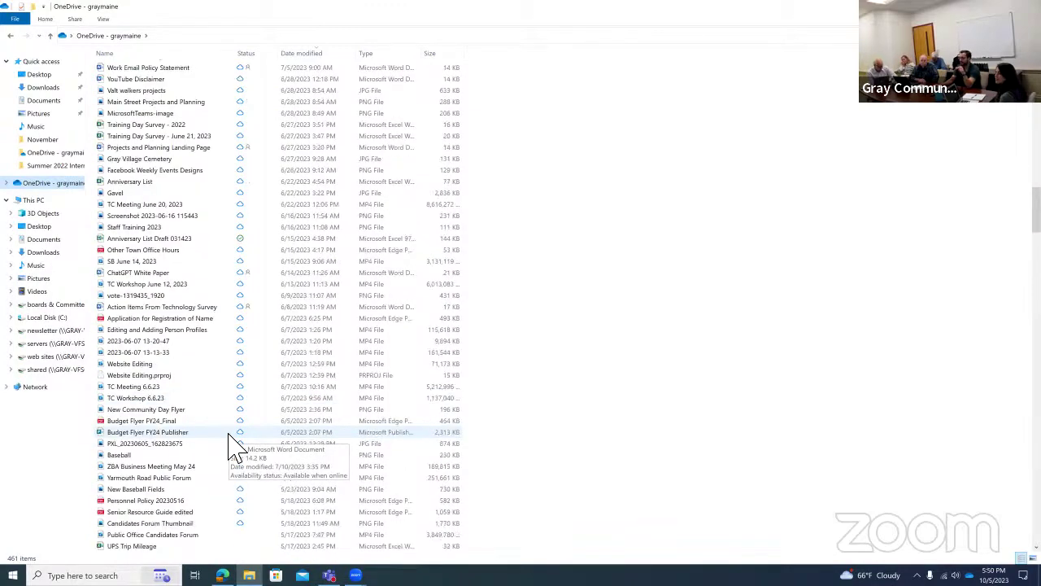
{"action": "scroll", "coordinate": [233, 446], "scroll_direction": "down", "scroll_amount": 20}
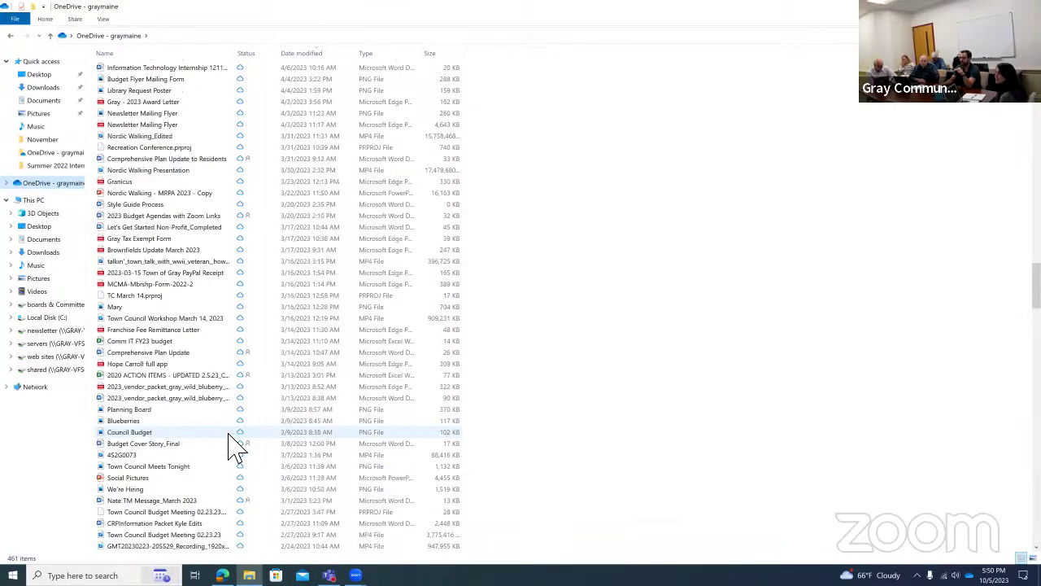
{"action": "scroll", "coordinate": [234, 445], "scroll_direction": "down", "scroll_amount": 20}
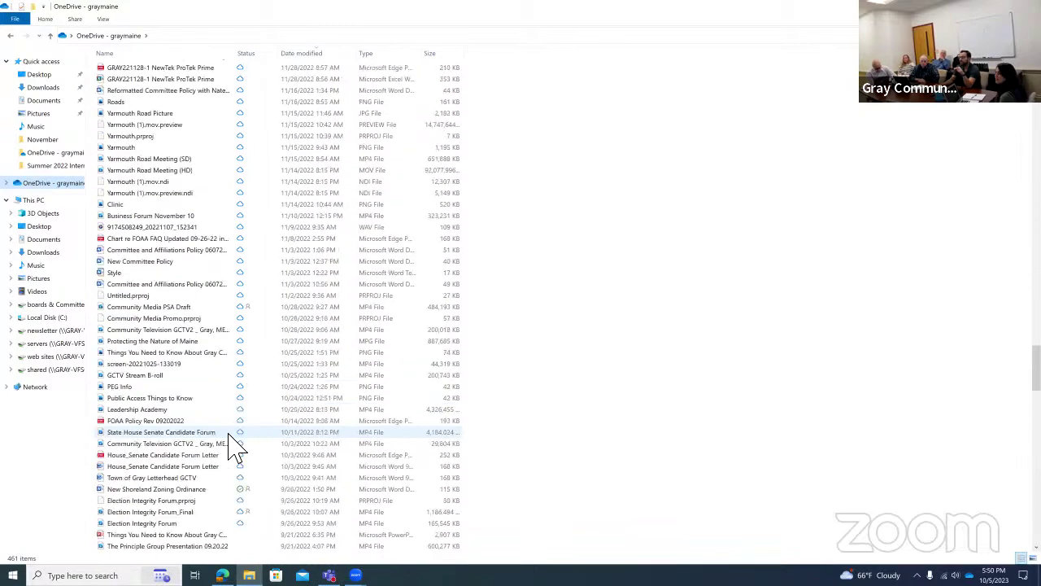
{"action": "scroll", "coordinate": [233, 446], "scroll_direction": "down", "scroll_amount": 20}
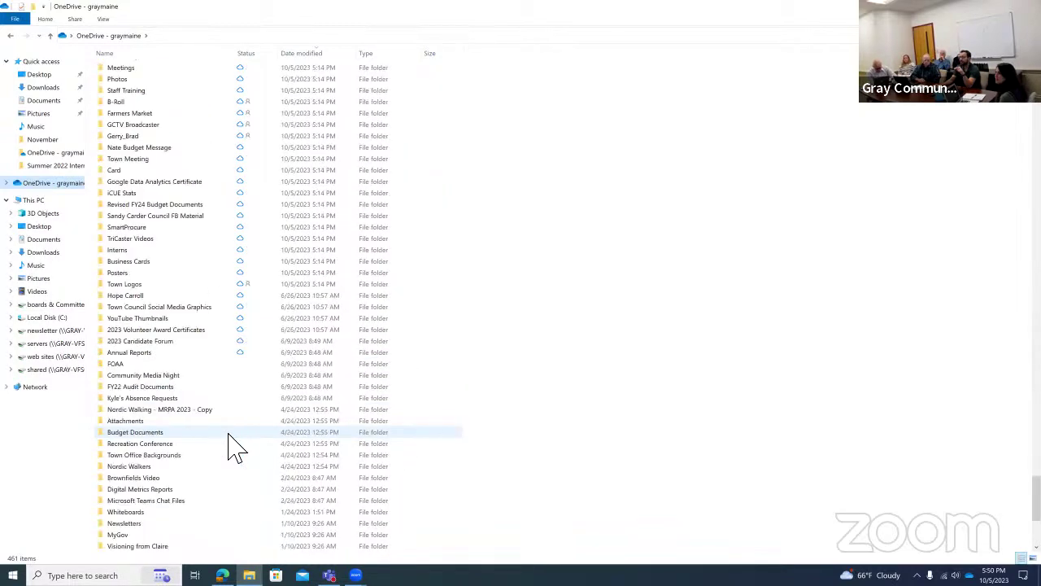
{"action": "left_click", "coordinate": [84, 182]}
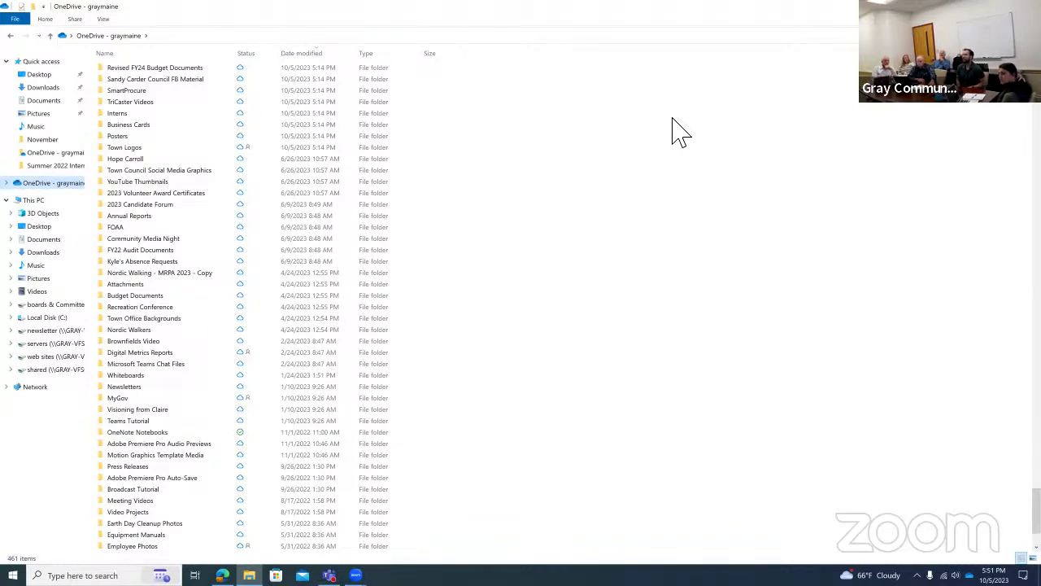
{"action": "left_click", "coordinate": [86, 182]}
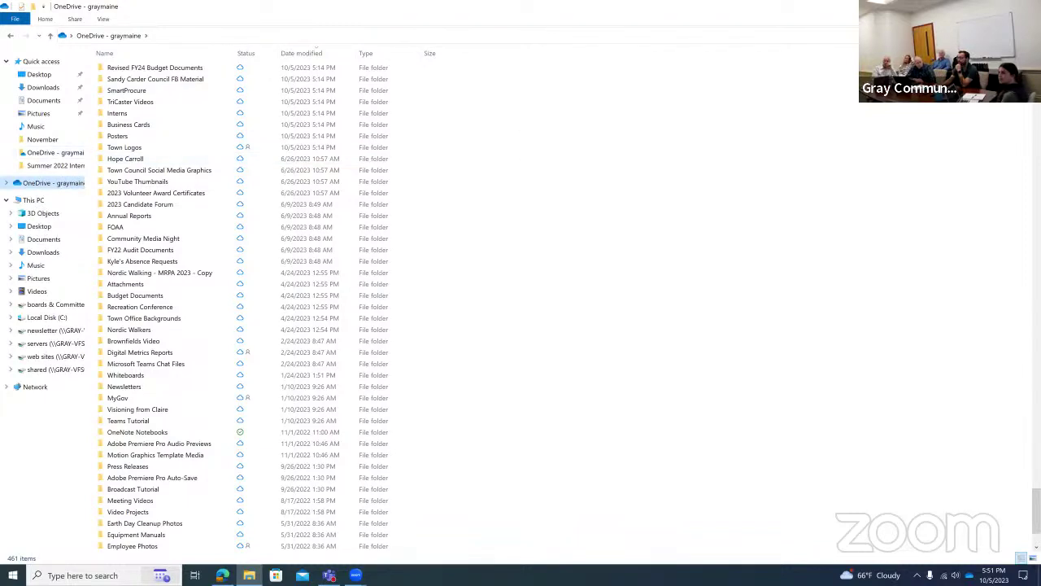
Switch from File Explorer back to Microsoft Teams with Alt+Tab.
{"action": "key", "text": "alt+Tab"}
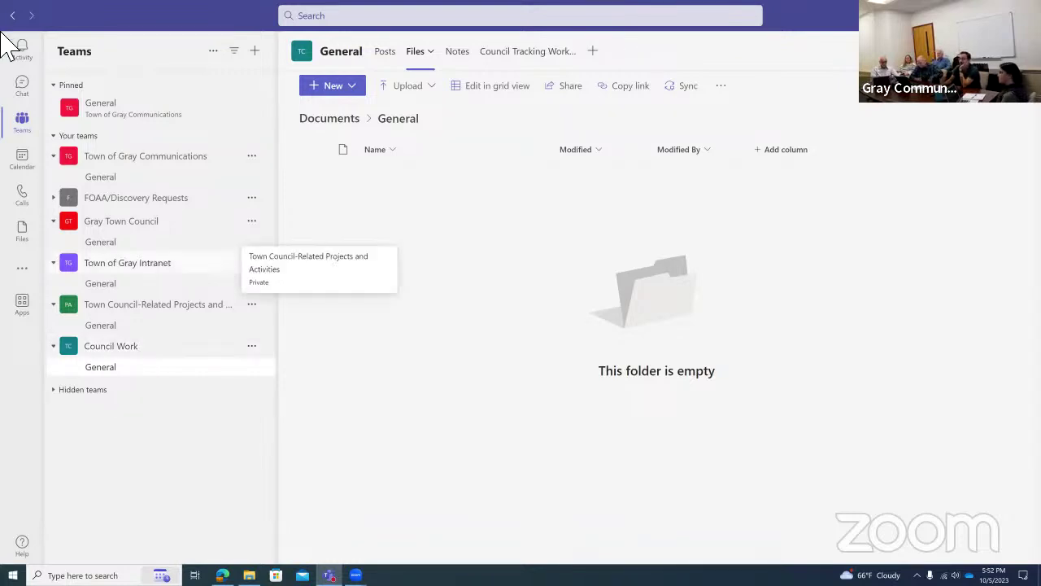
Open the Council Tracking Work board and look through the To do bucket's tasks.
{"action": "left_click", "coordinate": [530, 60]}
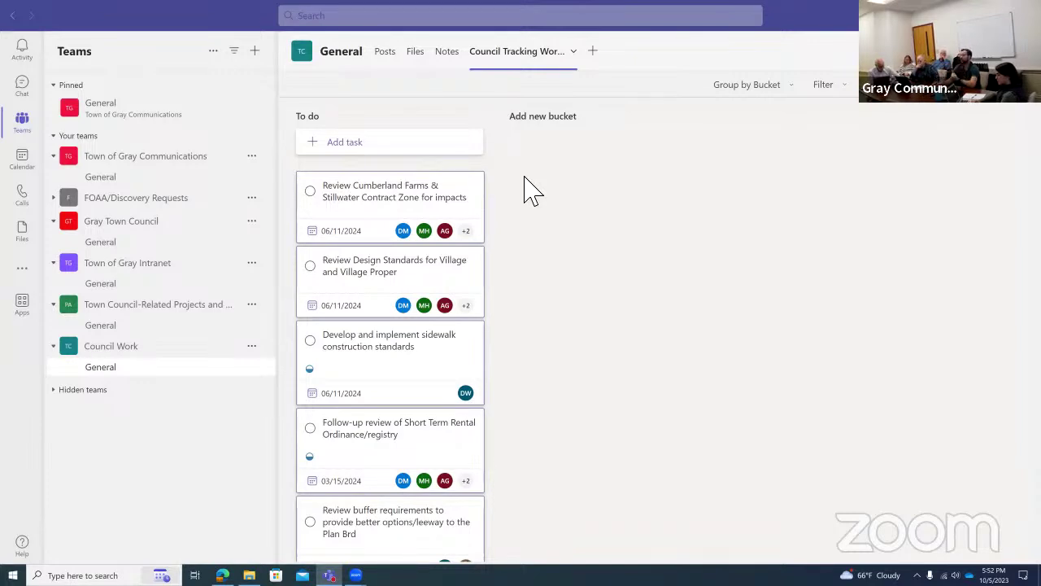
{"action": "scroll", "coordinate": [465, 285], "scroll_direction": "down", "scroll_amount": 5}
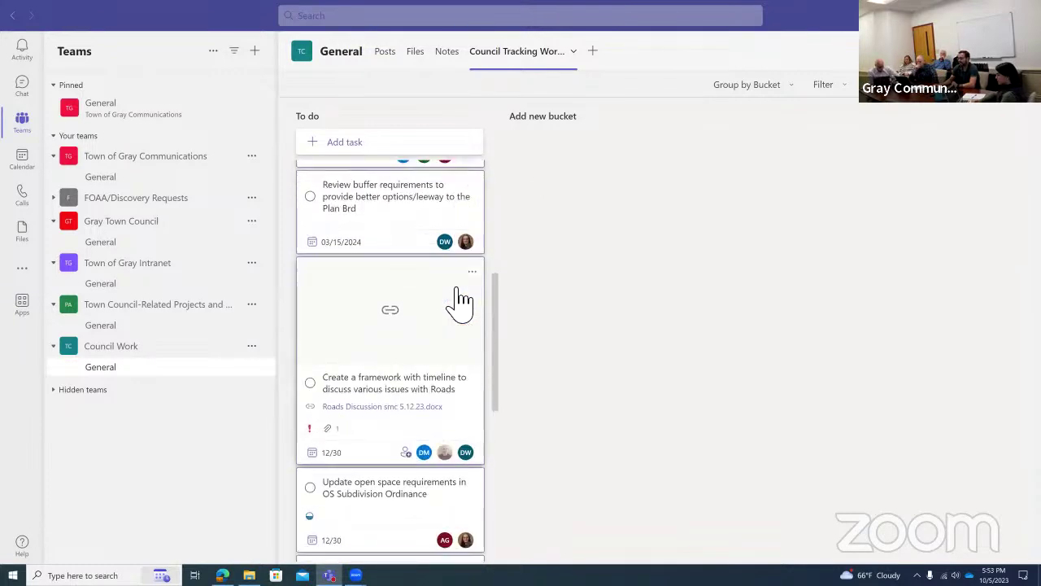
{"action": "scroll", "coordinate": [460, 297], "scroll_direction": "up", "scroll_amount": 5}
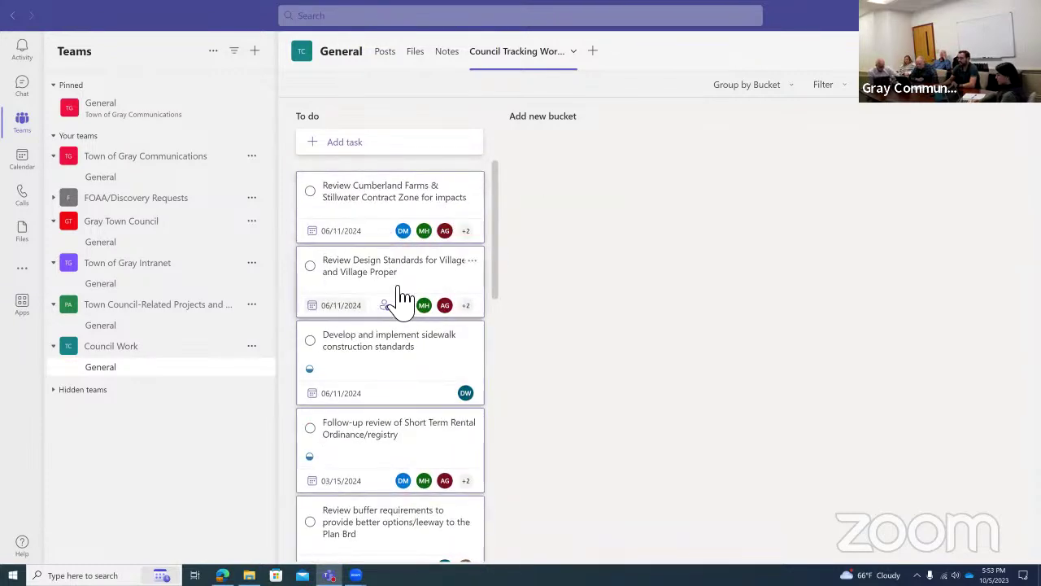
{"action": "scroll", "coordinate": [365, 366], "scroll_direction": "down", "scroll_amount": 7}
{"action": "scroll", "coordinate": [450, 309], "scroll_direction": "up", "scroll_amount": 7}
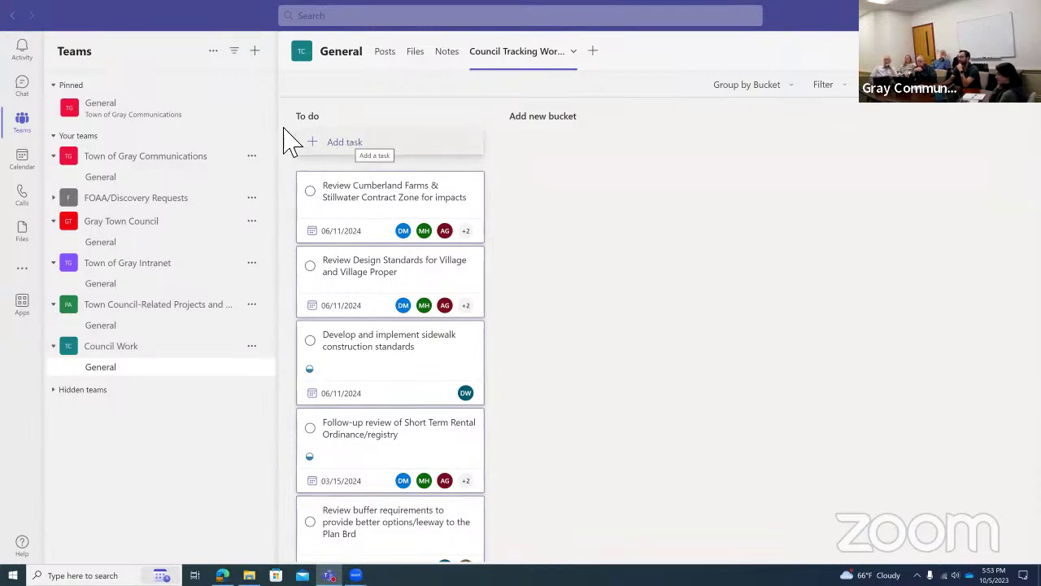
Add a 'Test' task to To do, due October 6, assigned to two team members.
{"action": "left_click", "coordinate": [362, 151]}
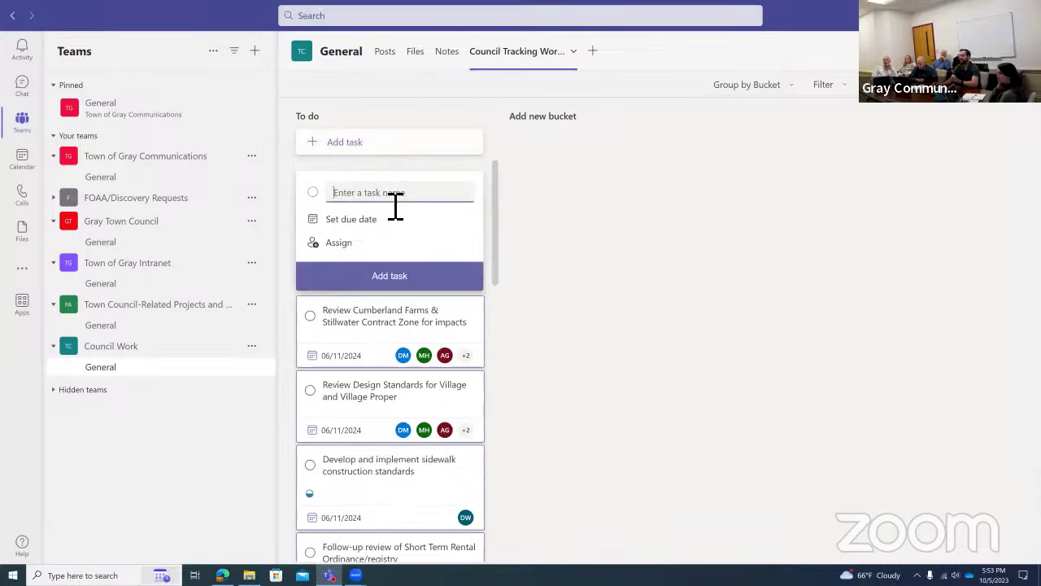
{"action": "type", "text": "Test"}
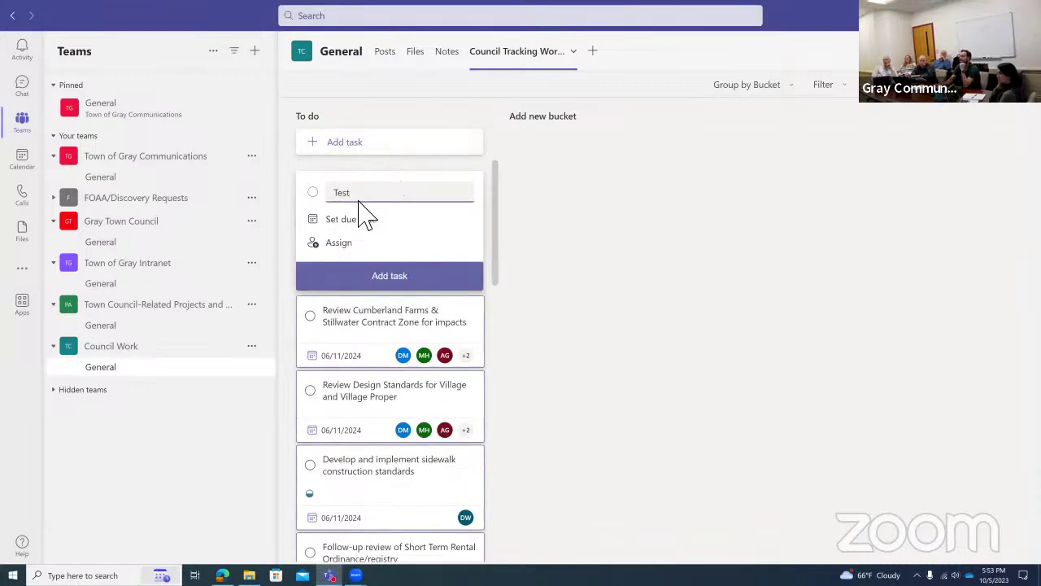
{"action": "left_click", "coordinate": [367, 220]}
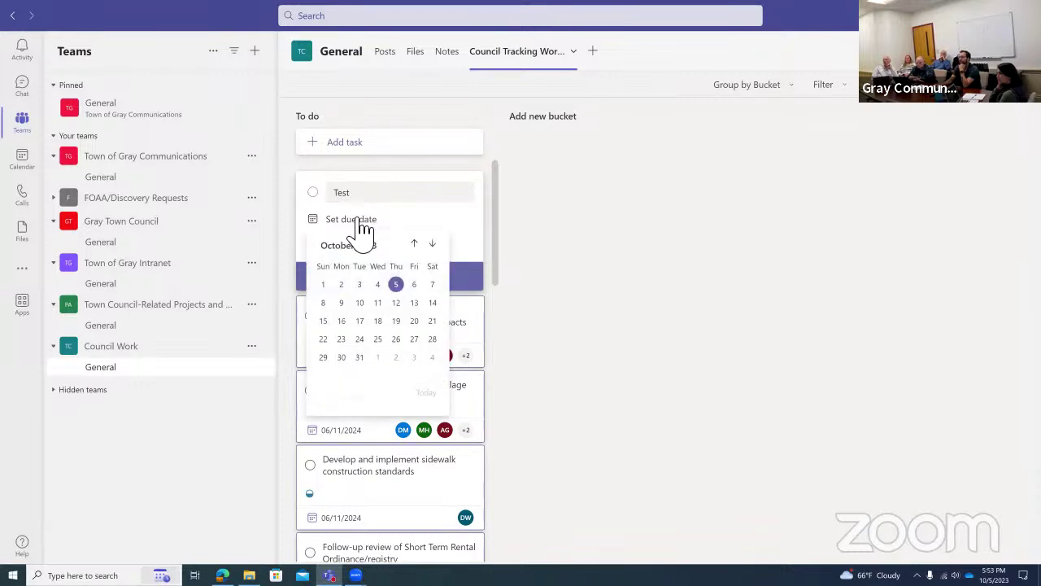
{"action": "left_click", "coordinate": [414, 285]}
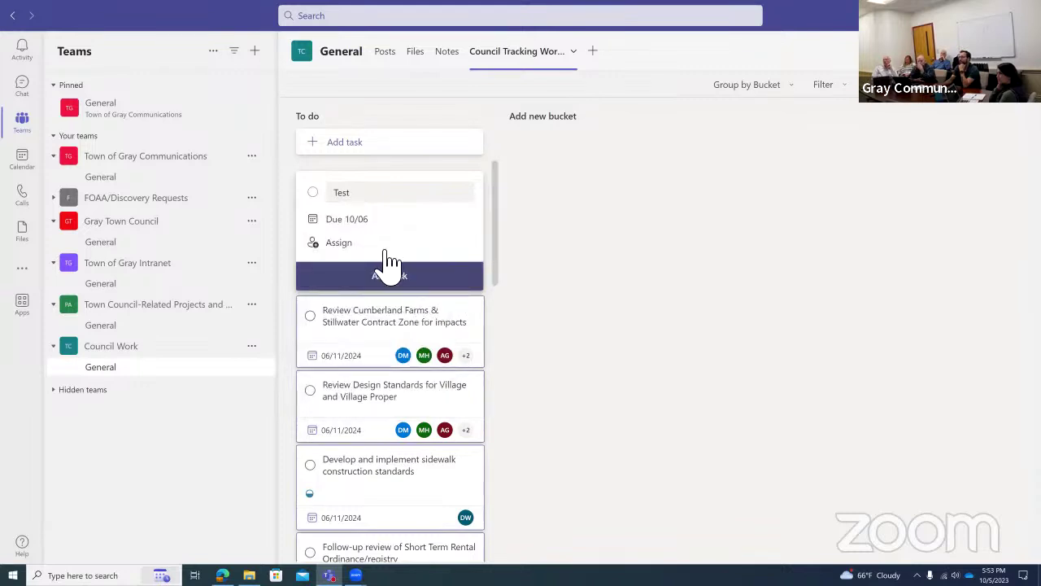
{"action": "left_click", "coordinate": [352, 254]}
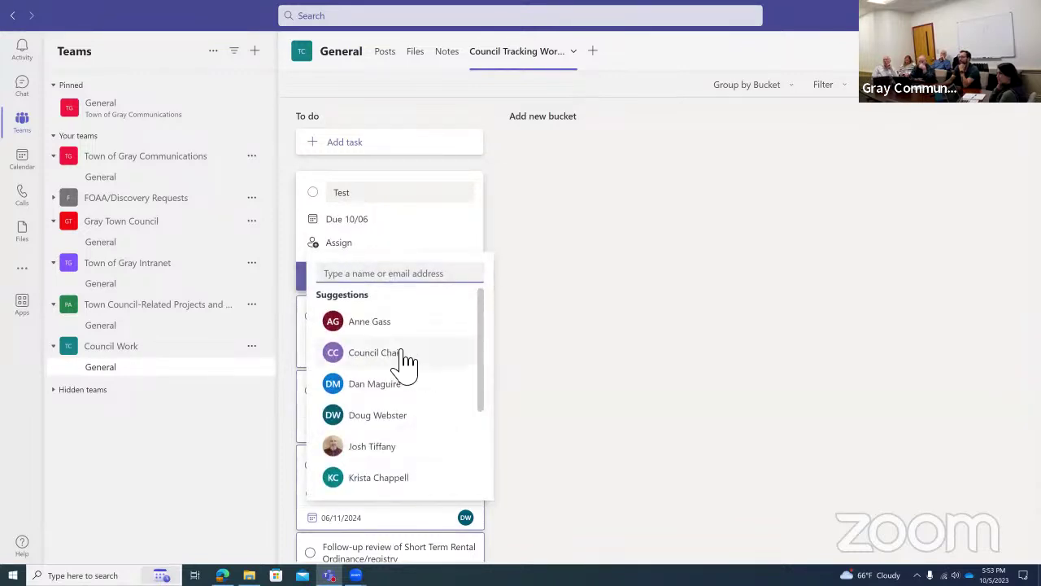
{"action": "scroll", "coordinate": [430, 421], "scroll_direction": "down", "scroll_amount": 3}
{"action": "scroll", "coordinate": [429, 423], "scroll_direction": "up", "scroll_amount": 3}
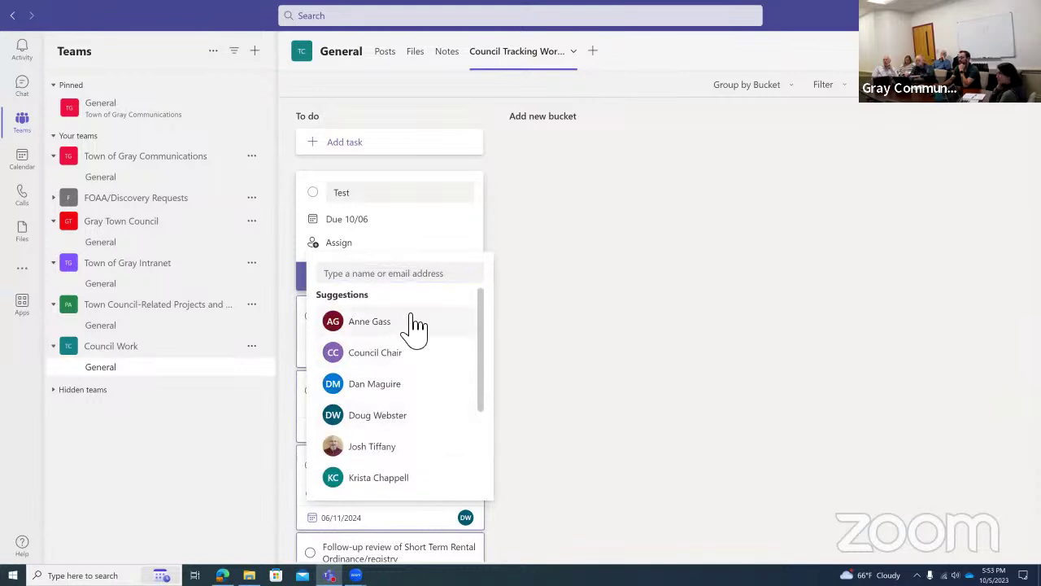
{"action": "left_click", "coordinate": [410, 323]}
{"action": "scroll", "coordinate": [382, 399], "scroll_direction": "down", "scroll_amount": 1}
{"action": "left_click", "coordinate": [388, 366]}
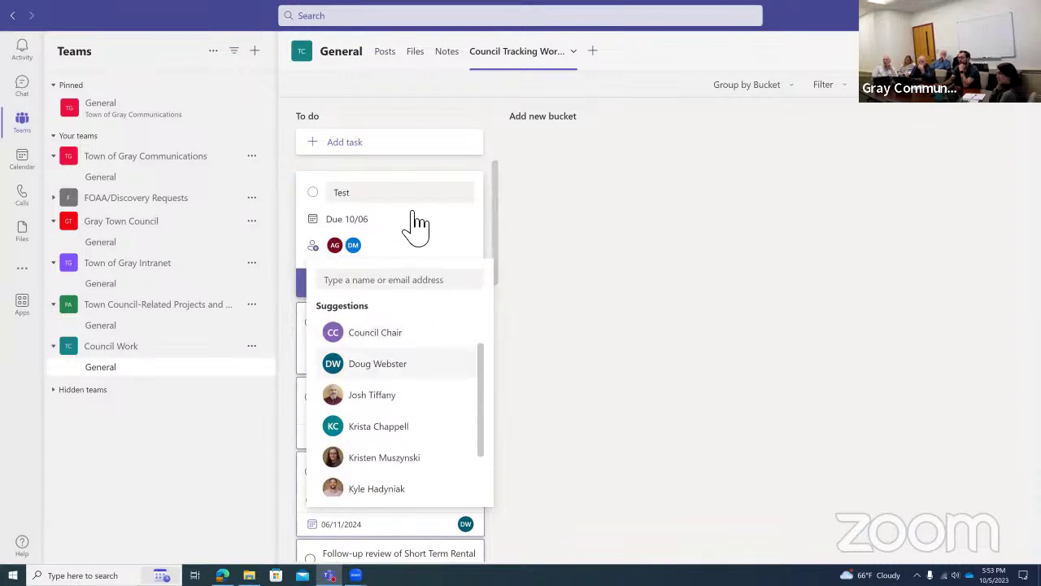
{"action": "left_click", "coordinate": [307, 254]}
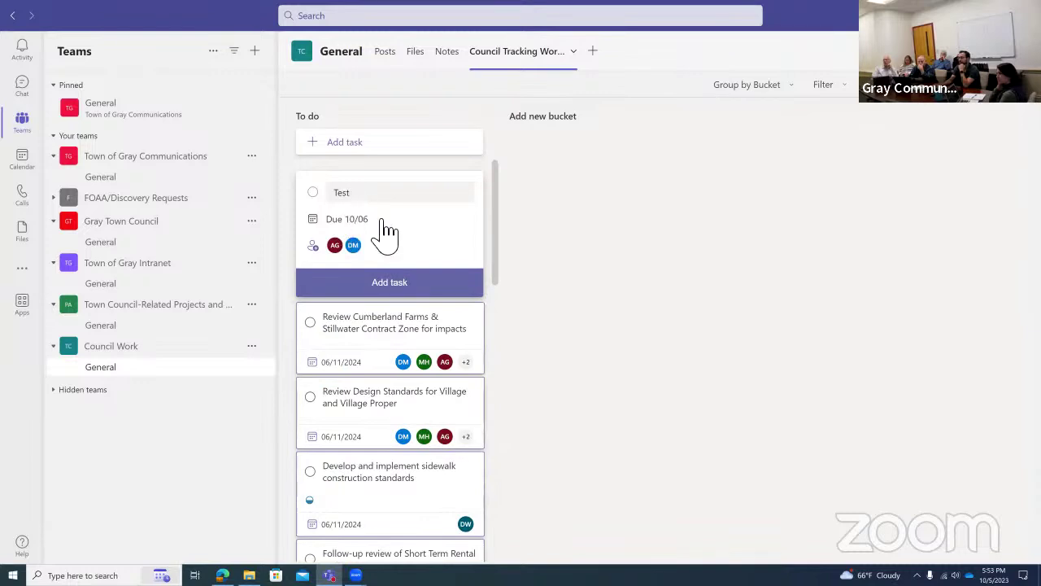
{"action": "left_click", "coordinate": [398, 285]}
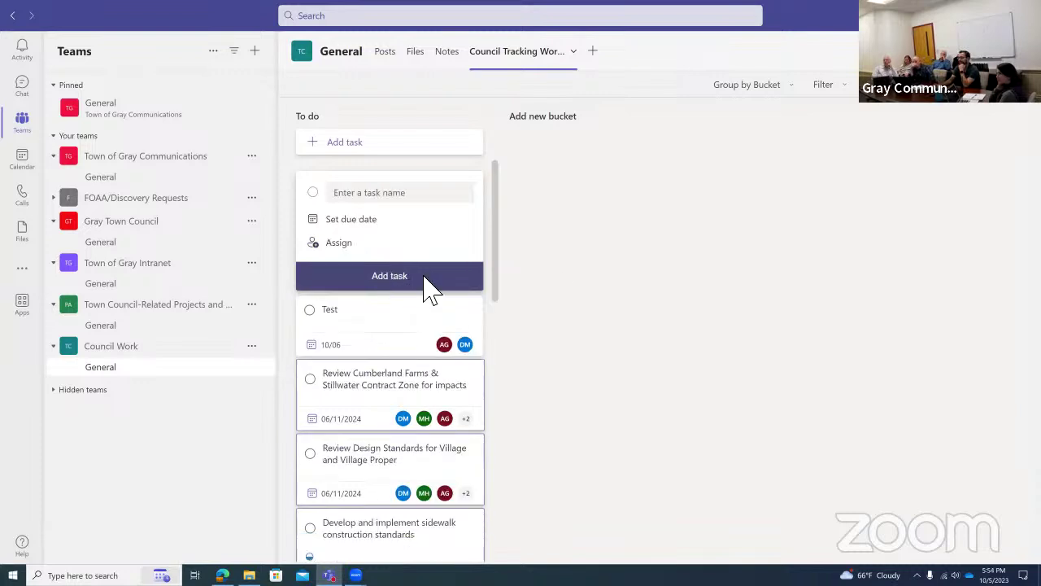
{"action": "left_click", "coordinate": [562, 288]}
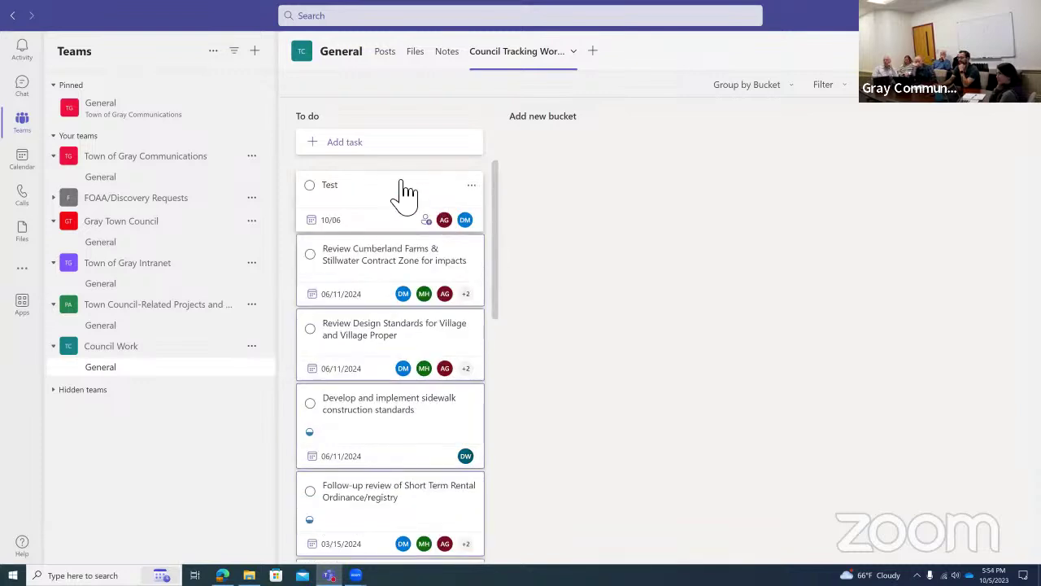
Open the Test task card's details: To do, Not started, Medium priority, due 10/06/2023.
{"action": "left_click", "coordinate": [382, 203]}
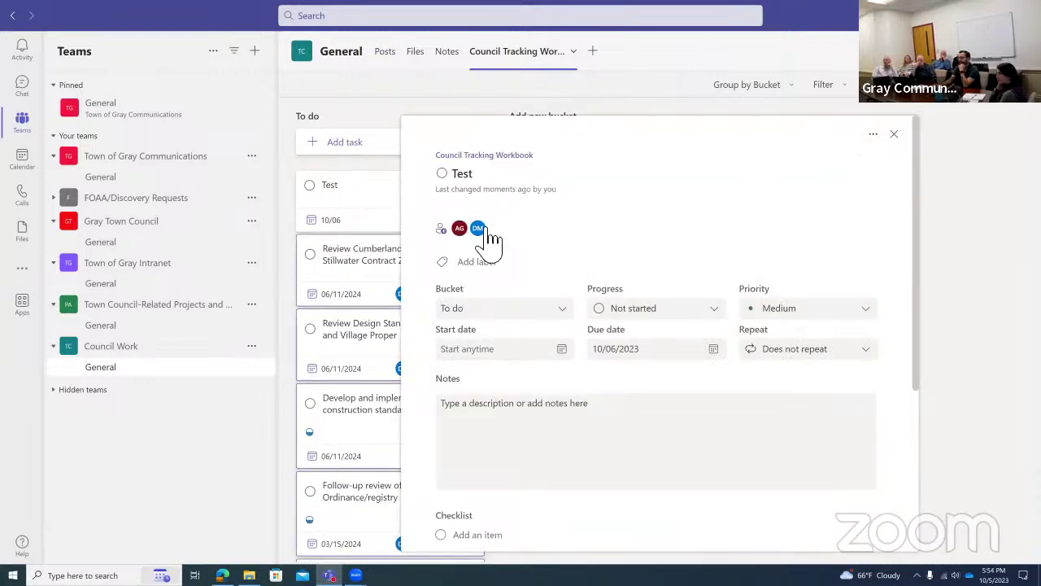
{"action": "key", "text": "Escape"}
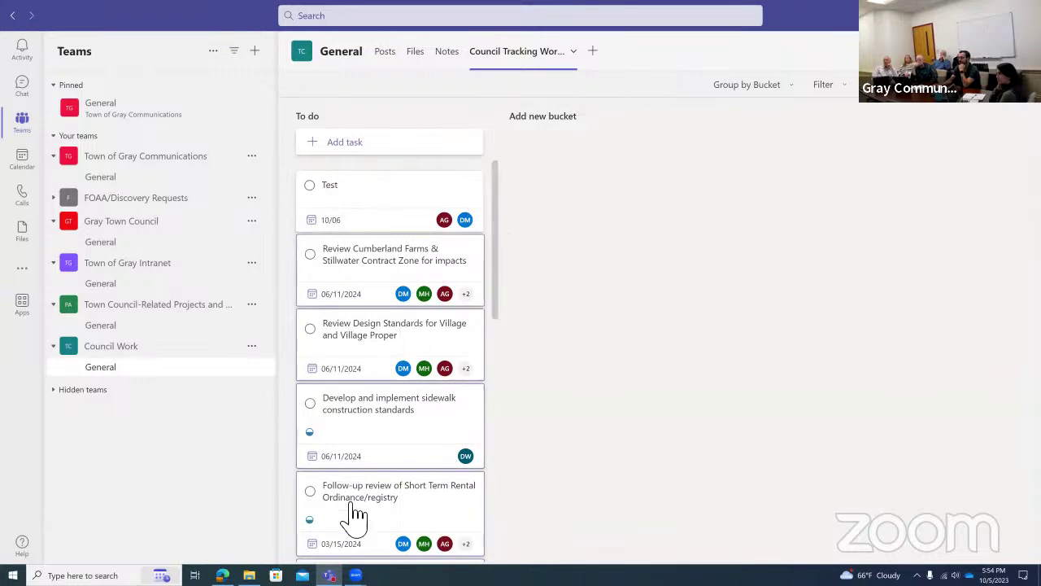
{"action": "left_click", "coordinate": [406, 197]}
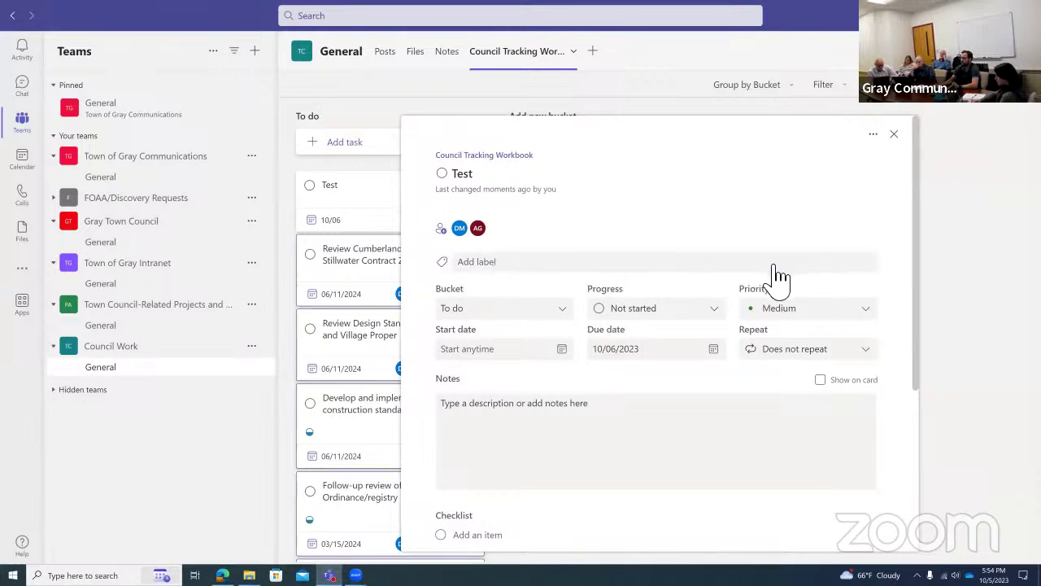
{"action": "left_click", "coordinate": [494, 272]}
{"action": "scroll", "coordinate": [504, 366], "scroll_direction": "down", "scroll_amount": 5}
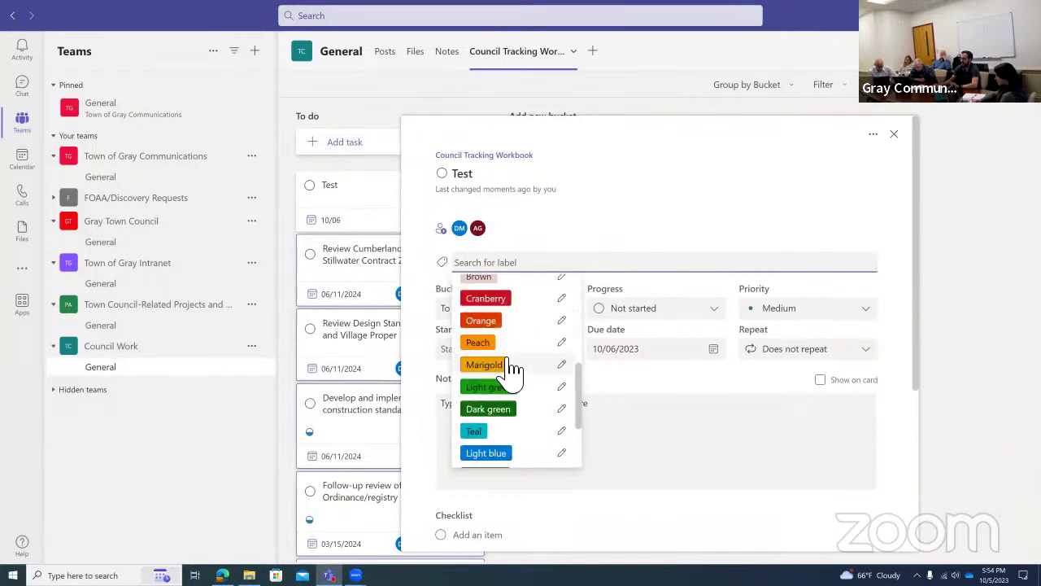
{"action": "scroll", "coordinate": [511, 382], "scroll_direction": "up", "scroll_amount": 5}
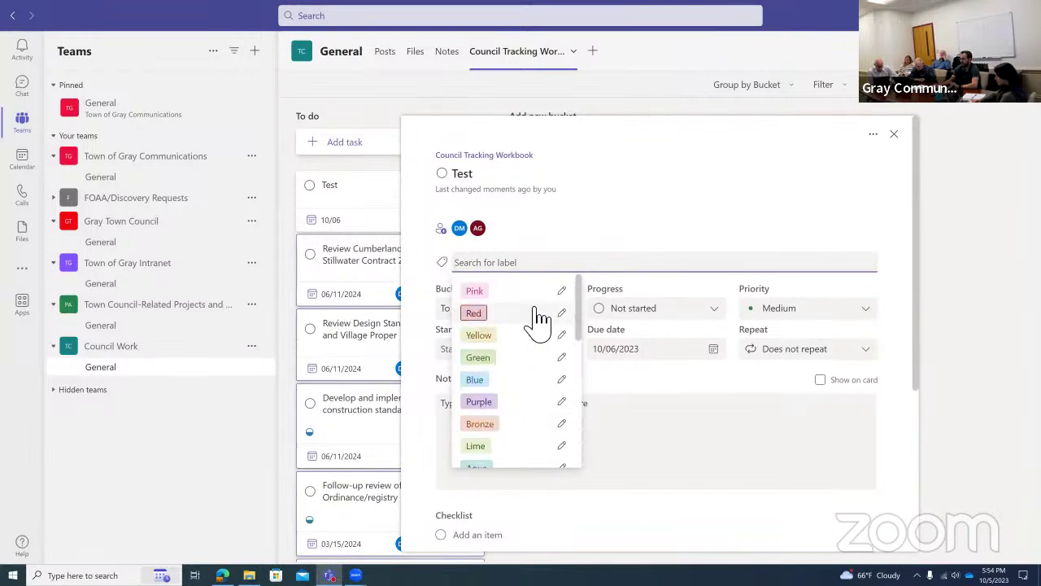
{"action": "left_click", "coordinate": [459, 228]}
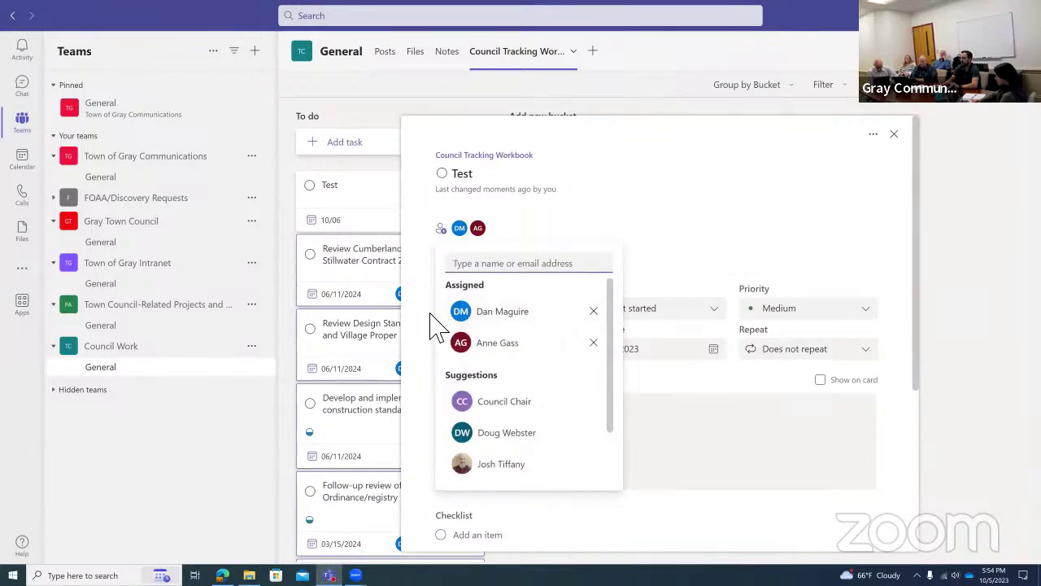
{"action": "left_click", "coordinate": [439, 319]}
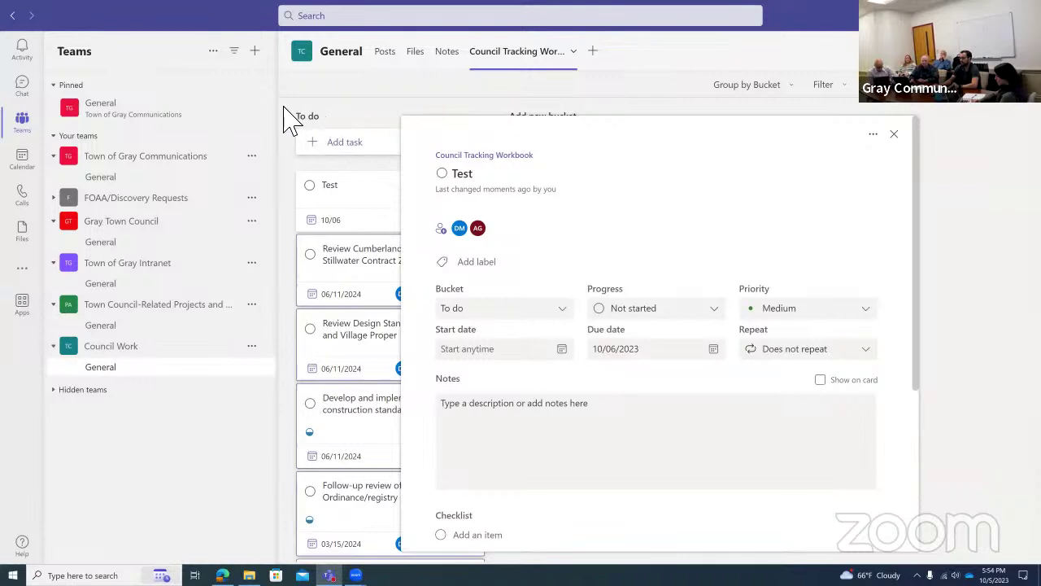
Set the Test task to In progress, Important priority, start date 10/05/2023, not repeating.
{"action": "left_click", "coordinate": [649, 314]}
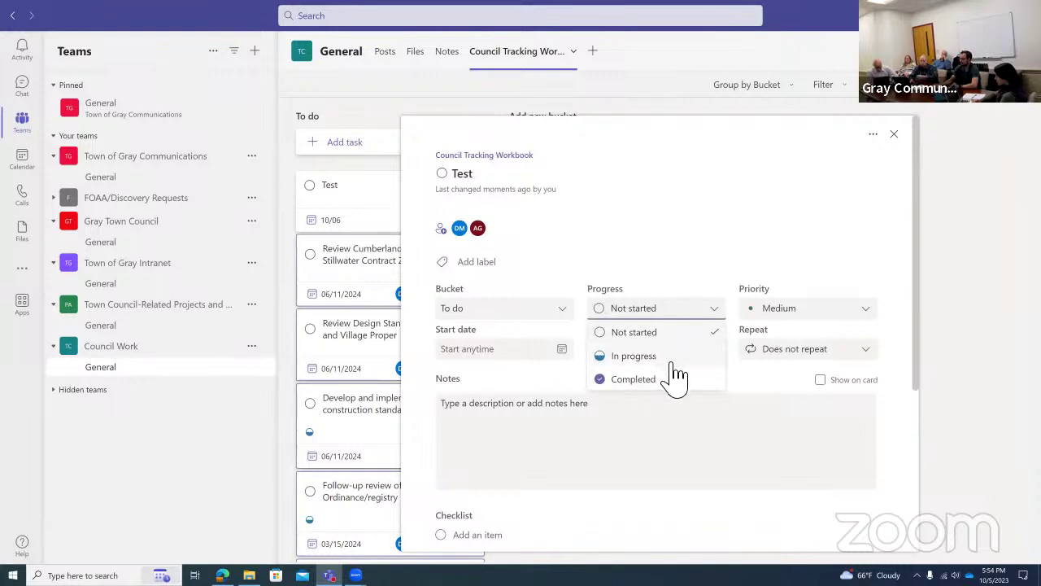
{"action": "left_click", "coordinate": [785, 319]}
{"action": "left_click", "coordinate": [801, 311]}
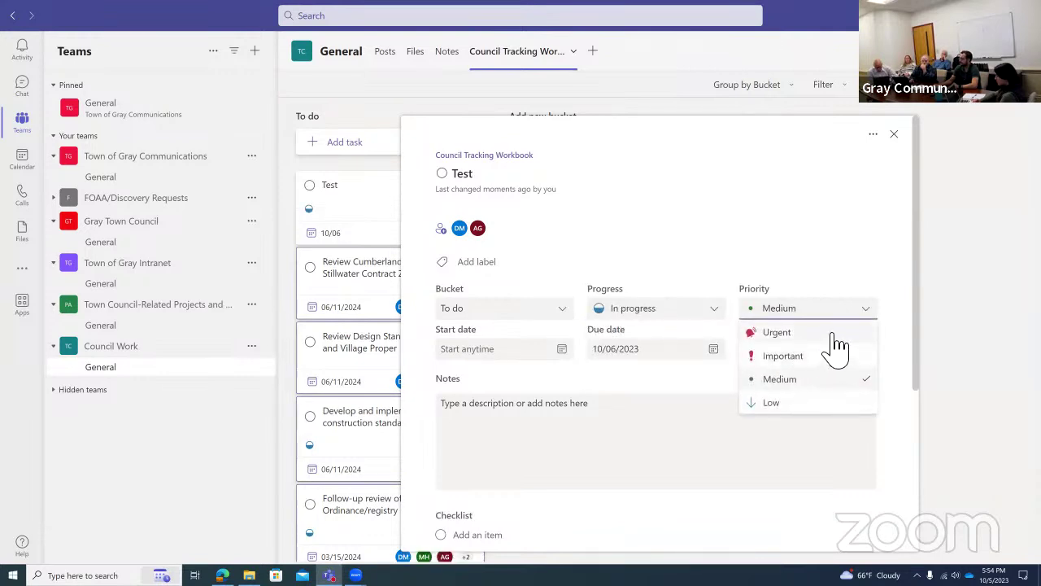
{"action": "left_click", "coordinate": [813, 355]}
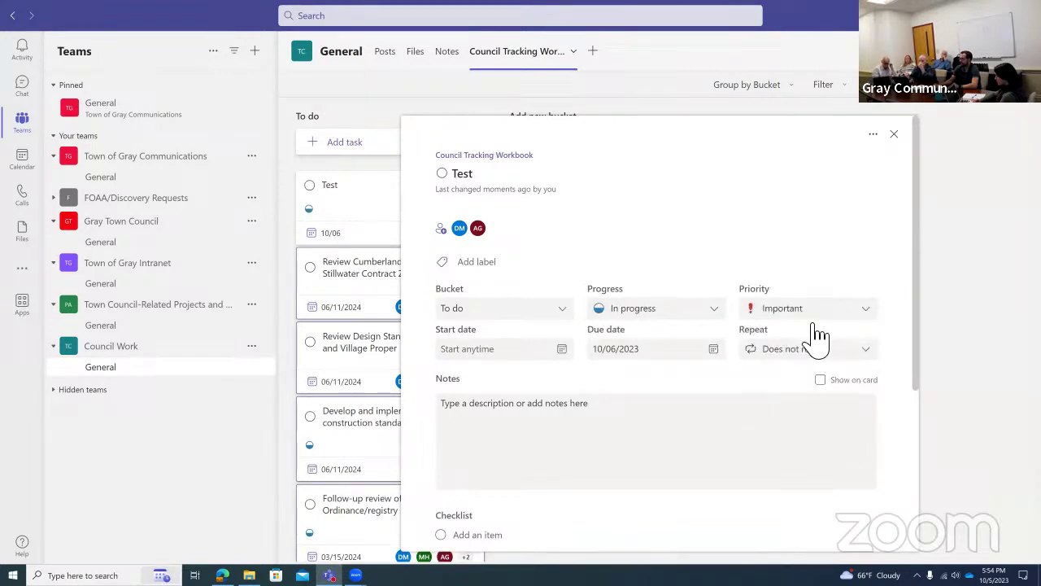
{"action": "left_click", "coordinate": [561, 349]}
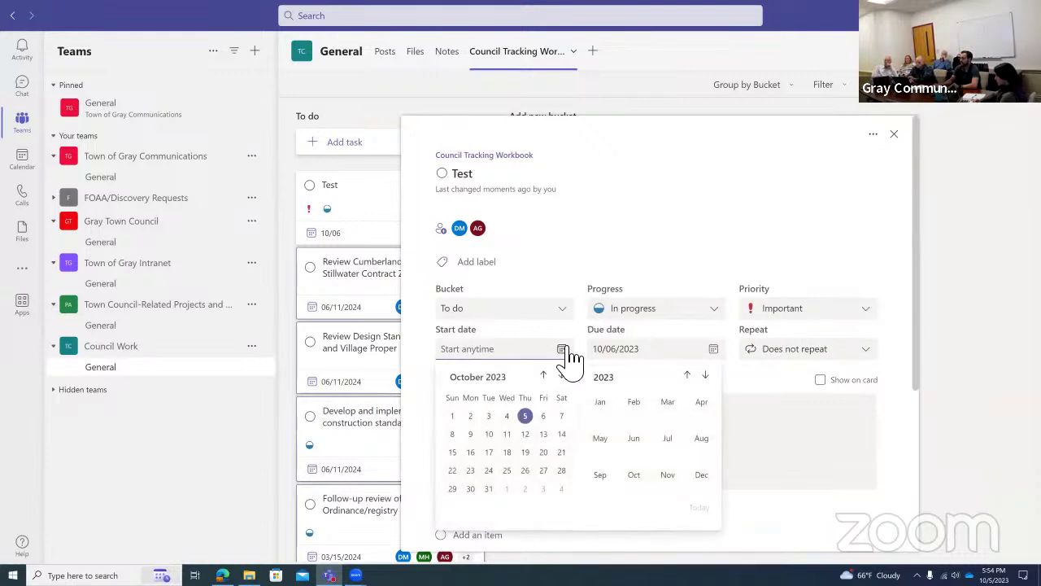
{"action": "left_click", "coordinate": [526, 417]}
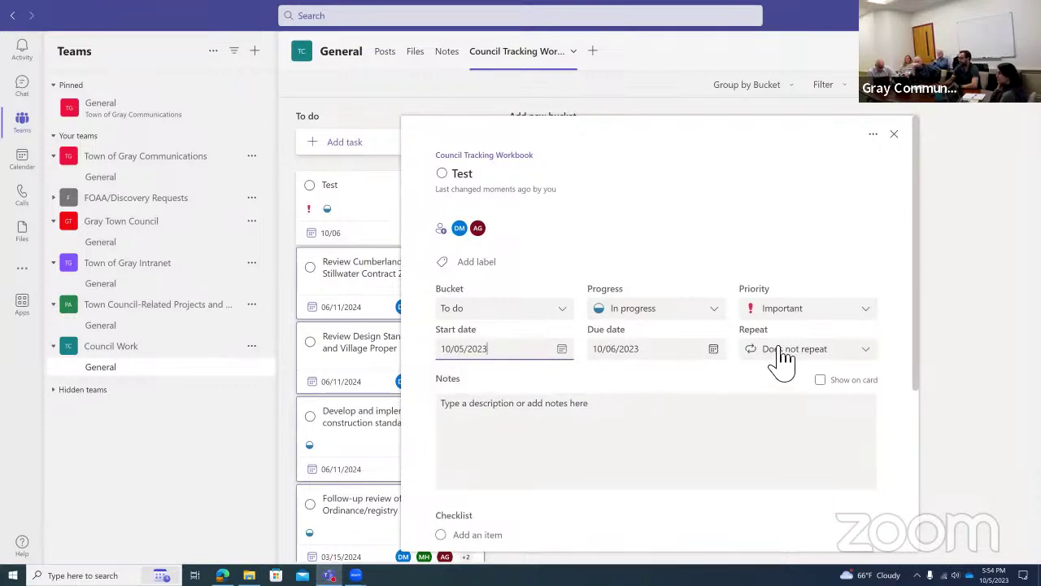
{"action": "left_click", "coordinate": [846, 358]}
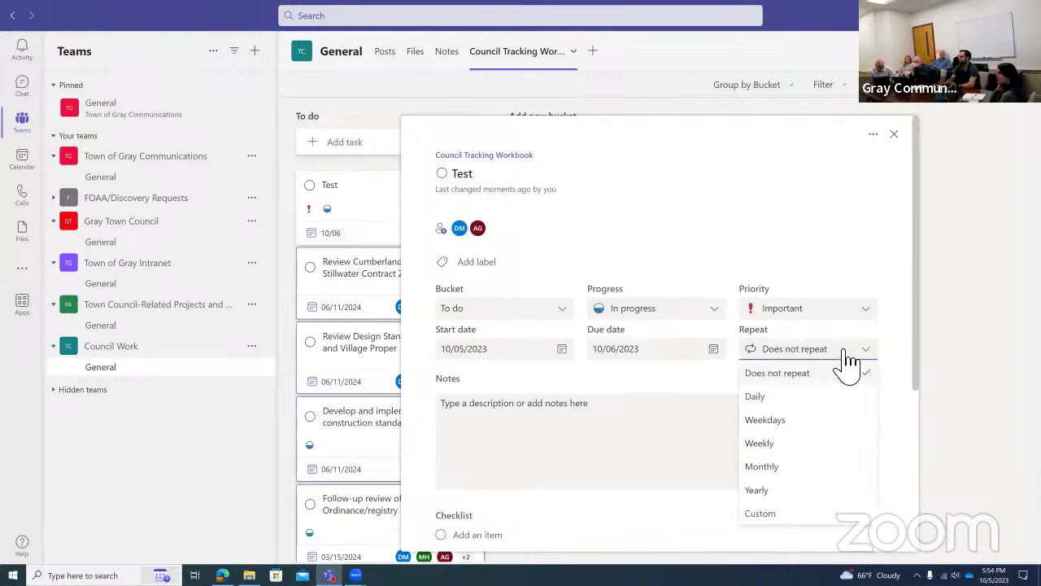
{"action": "left_click", "coordinate": [680, 392]}
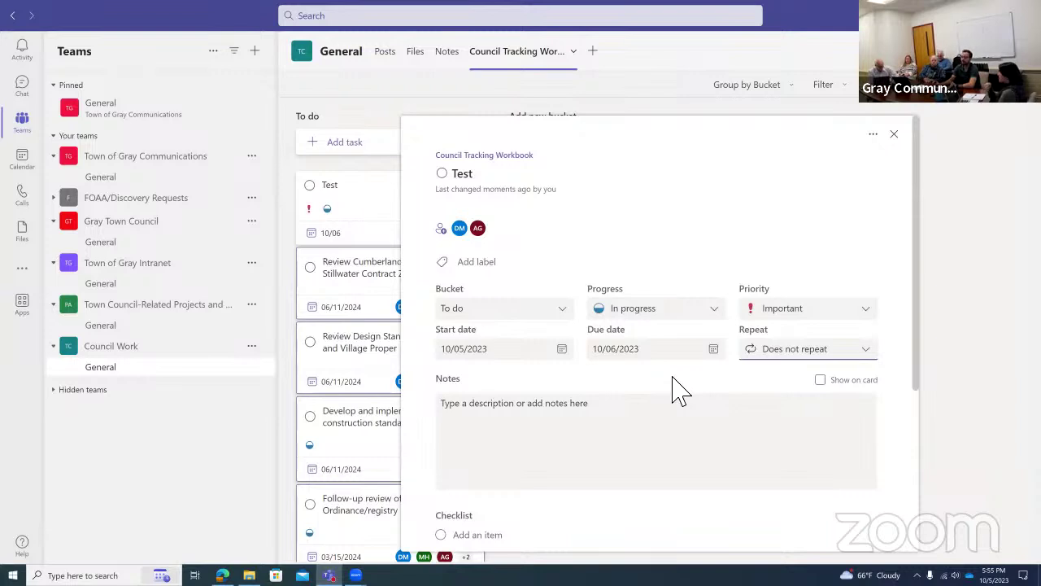
{"action": "scroll", "coordinate": [680, 392], "scroll_direction": "down", "scroll_amount": 1}
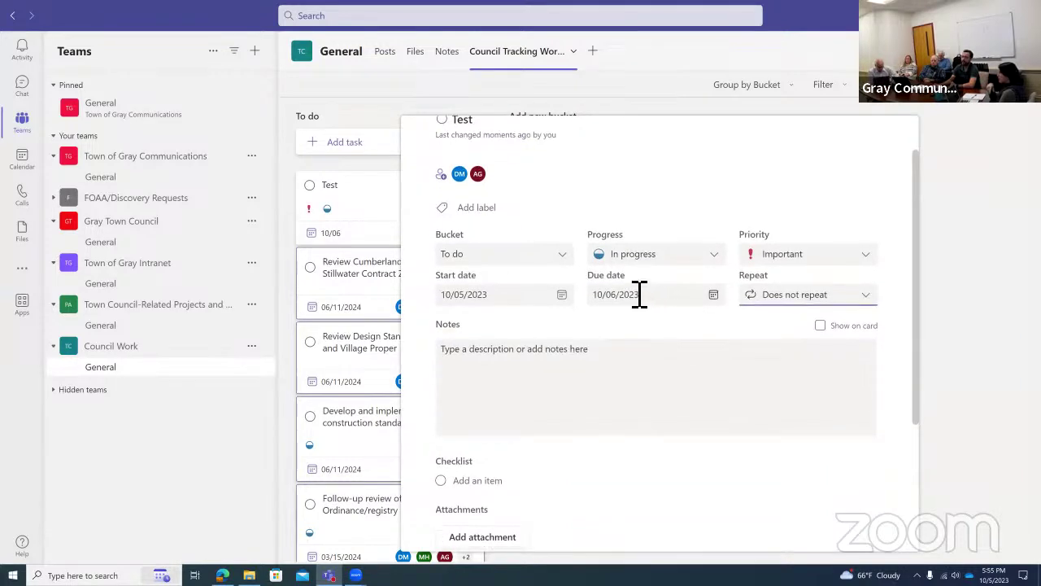
{"action": "scroll", "coordinate": [619, 269], "scroll_direction": "up", "scroll_amount": 1}
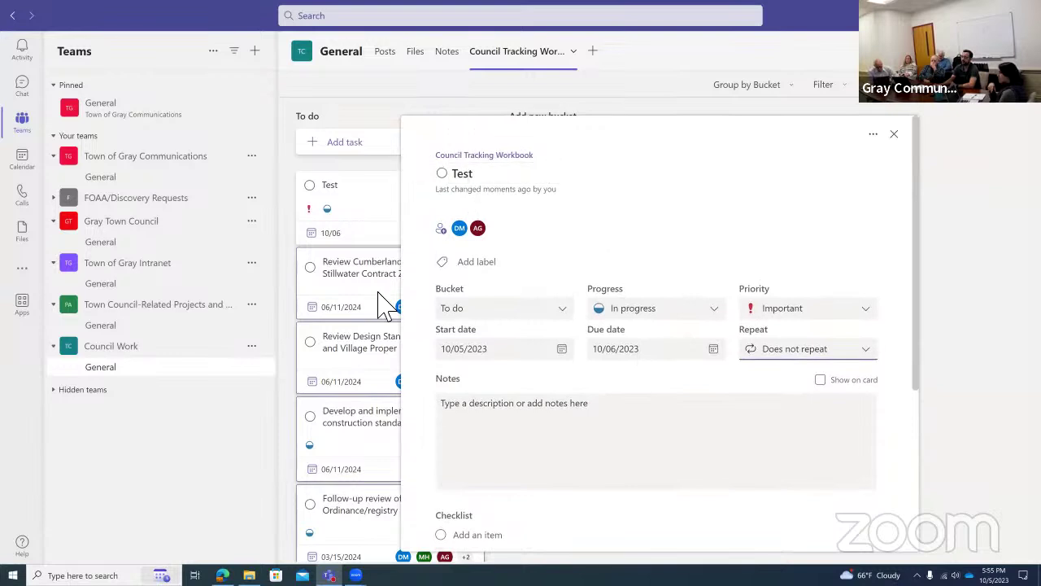
{"action": "scroll", "coordinate": [716, 295], "scroll_direction": "down", "scroll_amount": 1}
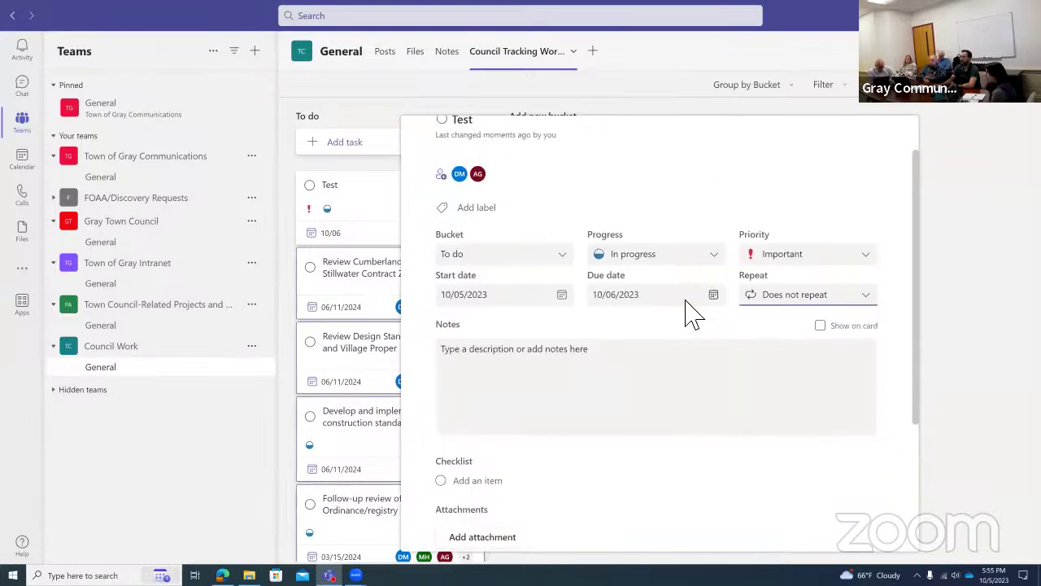
Write the note 'oierghwertgwqetrhu' in the Test task and show it on the card.
{"action": "left_click", "coordinate": [561, 360]}
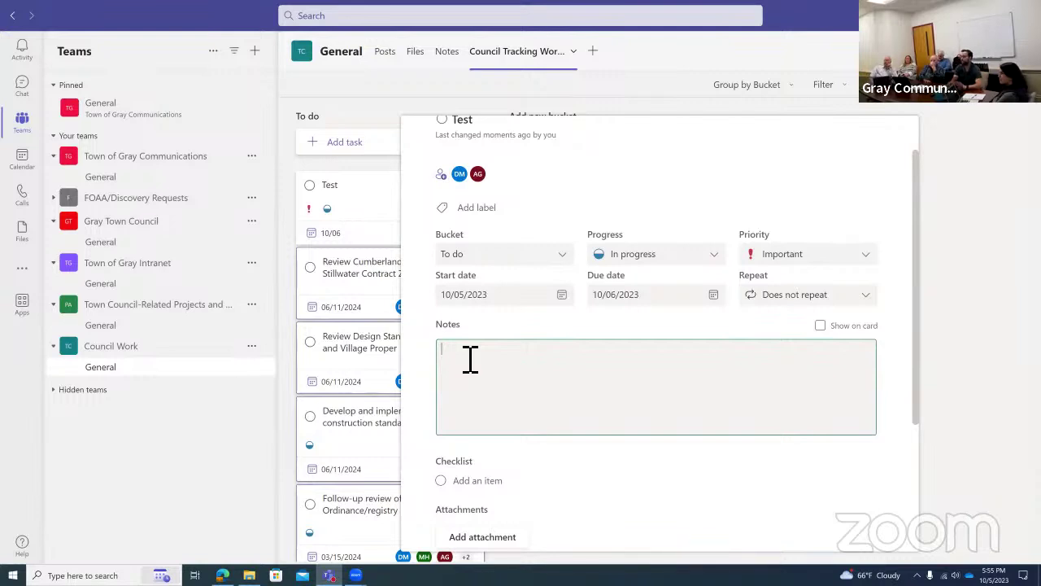
{"action": "type", "text": "wertgwqetrhu"}
{"action": "left_click", "coordinate": [716, 322]}
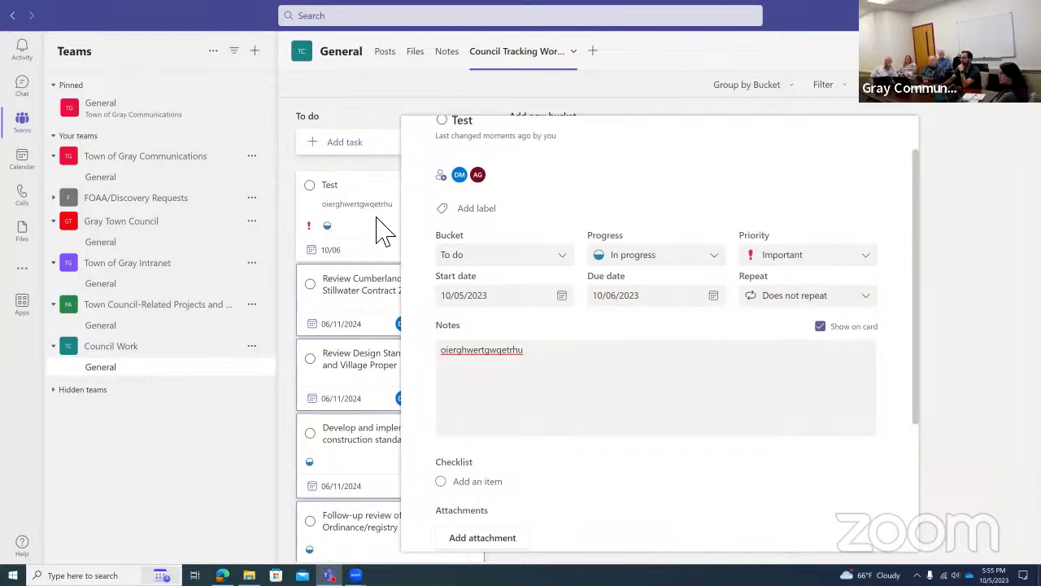
{"action": "scroll", "coordinate": [601, 450], "scroll_direction": "down", "scroll_amount": 2}
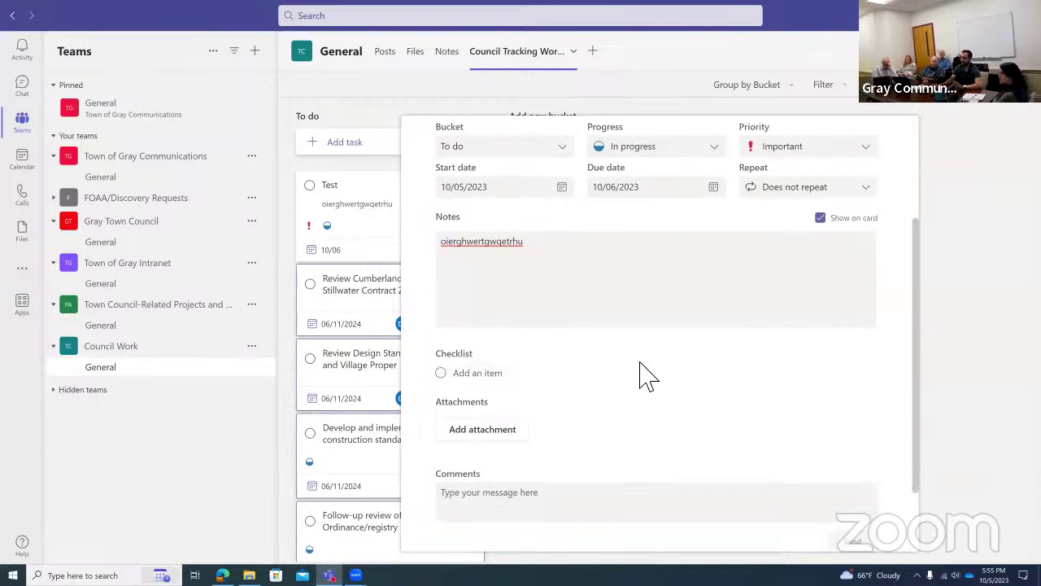
{"action": "scroll", "coordinate": [642, 376], "scroll_direction": "down", "scroll_amount": 2}
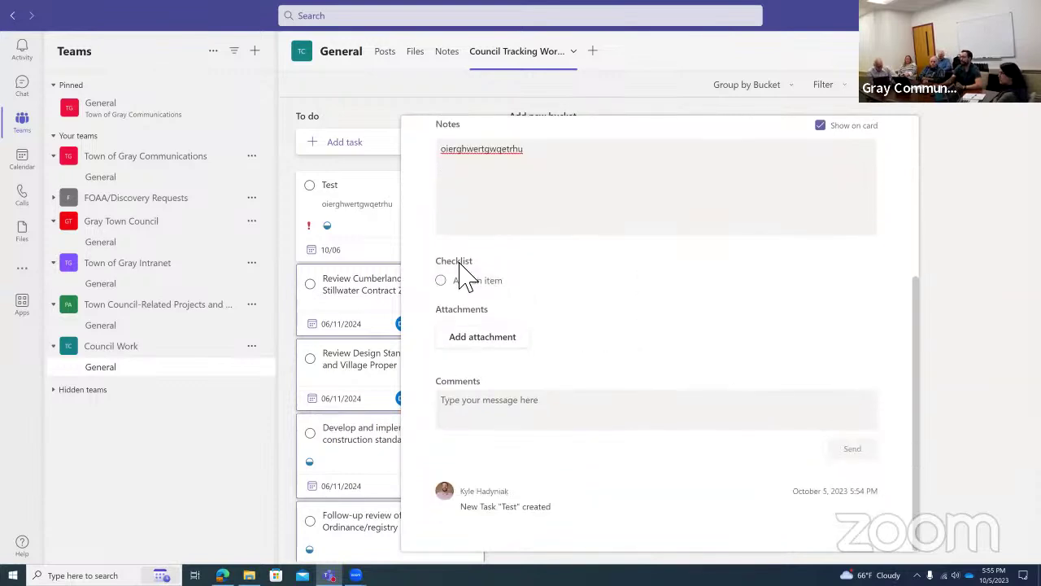
Add checklist items Part One, Part Two and Part Three, displayed on the Test card.
{"action": "left_click", "coordinate": [491, 286]}
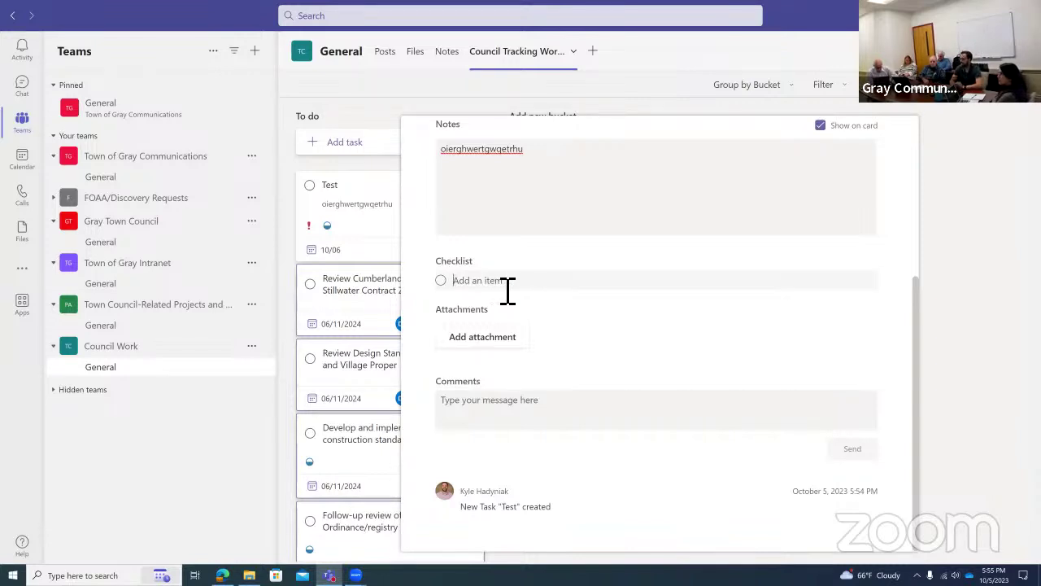
{"action": "type", "text": "Part One"}
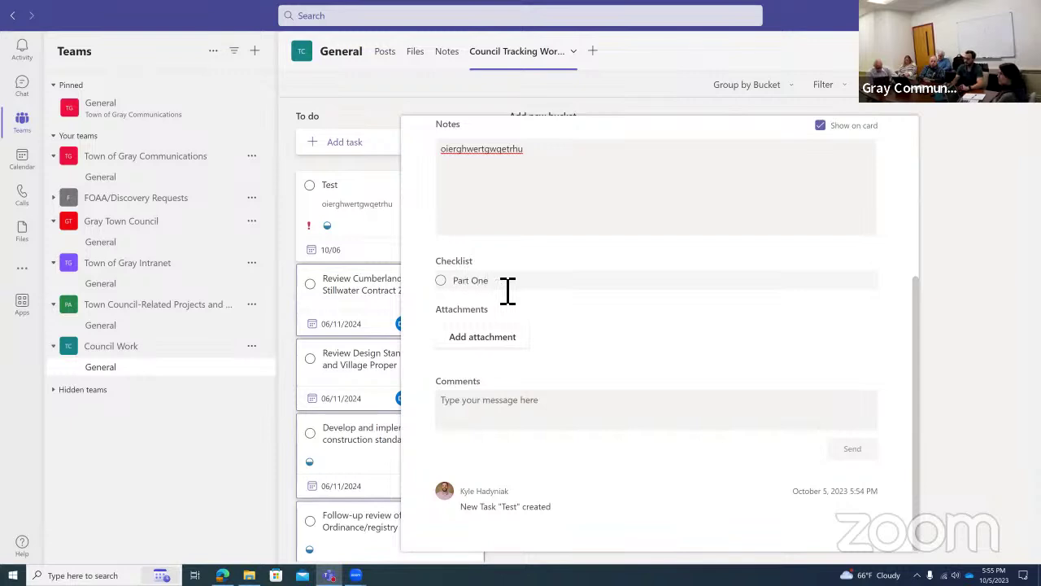
{"action": "key", "text": "Return"}
{"action": "type", "text": "P"}
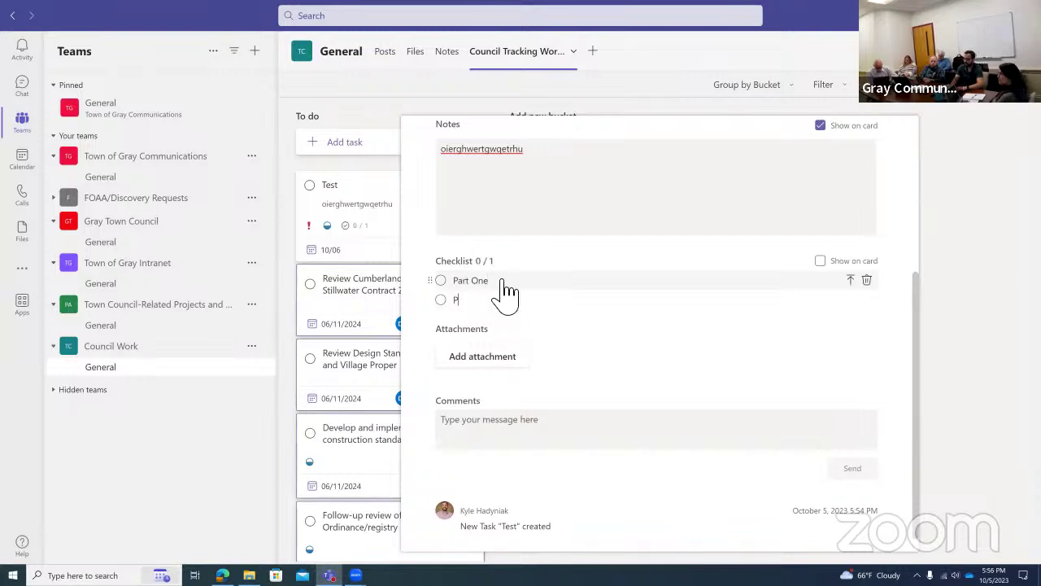
{"action": "type", "text": "art Two"}
{"action": "key", "text": "BackSpace"}
{"action": "type", "text": "Two"}
{"action": "key", "text": "Return"}
{"action": "type", "text": "Part Three"}
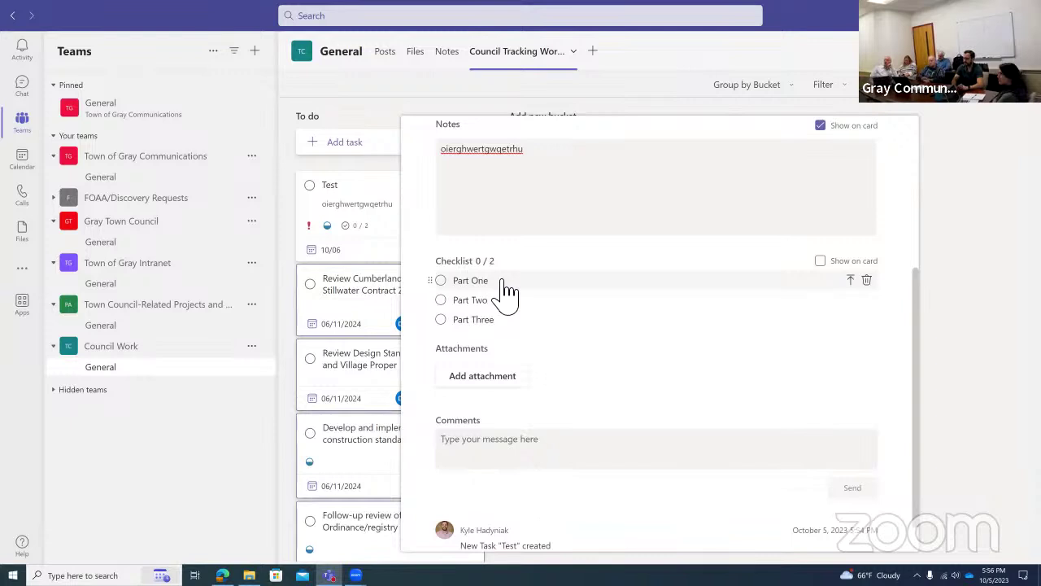
{"action": "key", "text": "Return"}
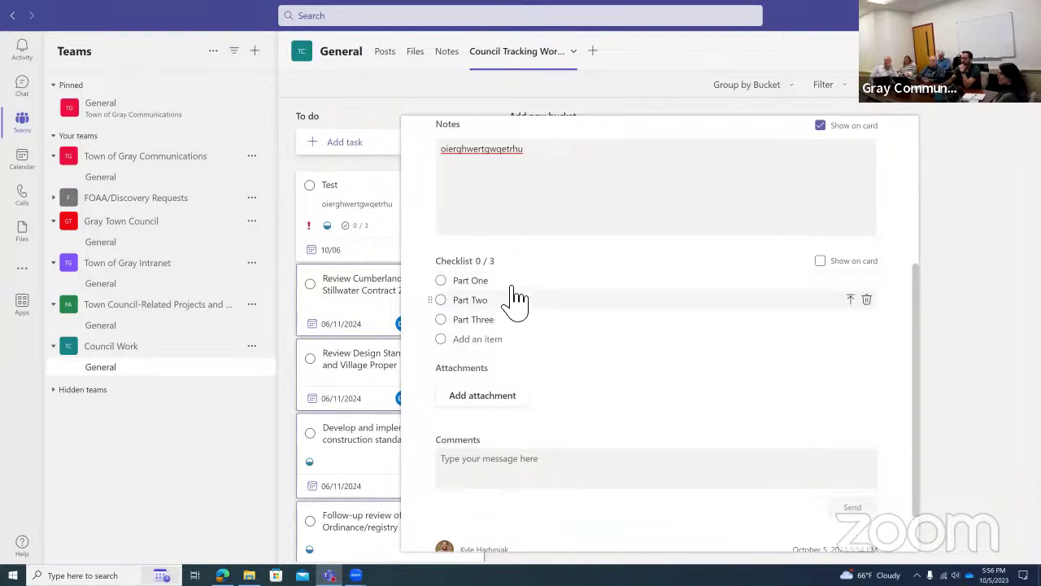
{"action": "left_click", "coordinate": [830, 262]}
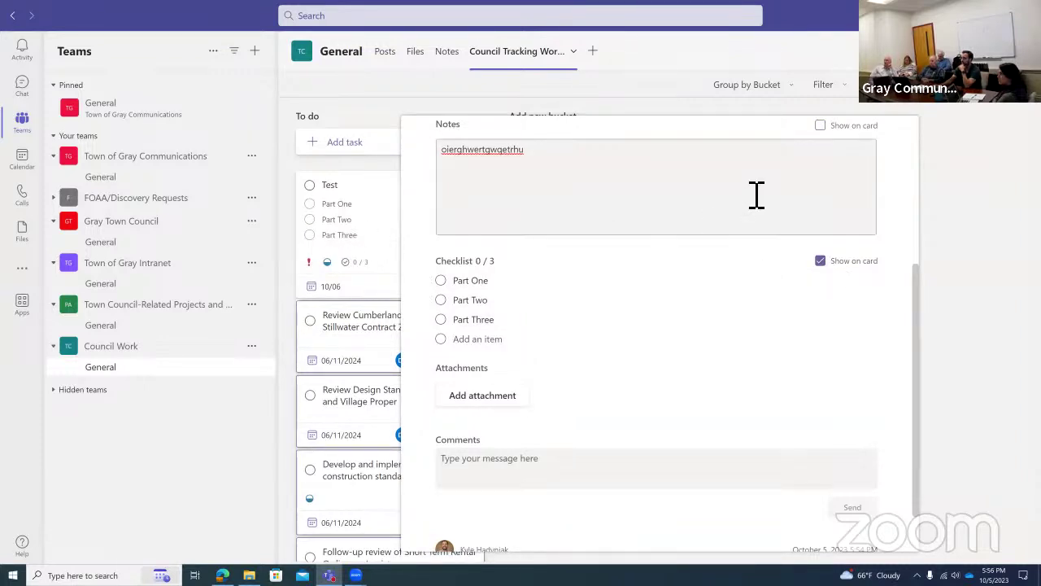
{"action": "left_click", "coordinate": [820, 127]}
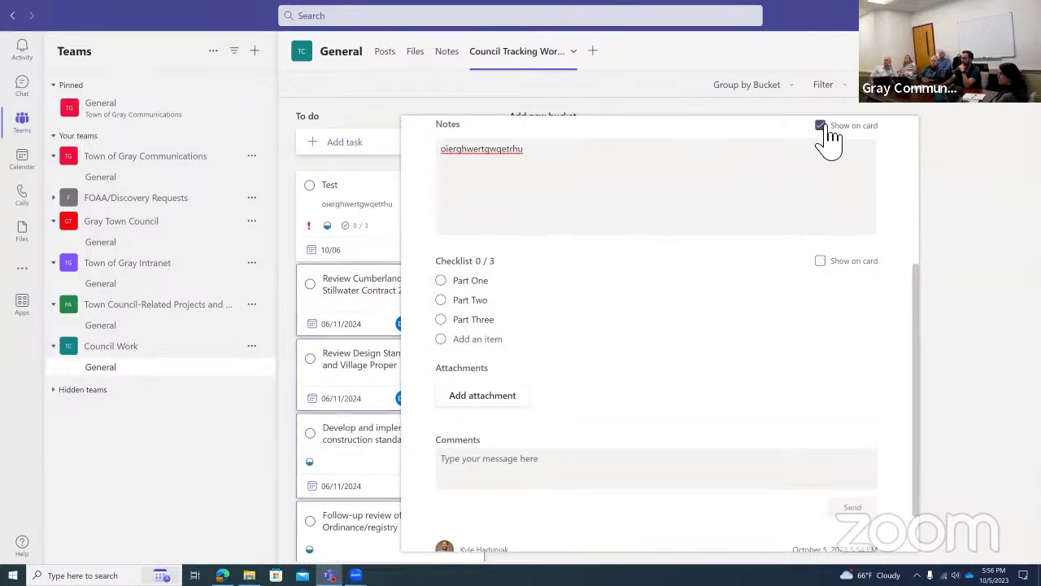
{"action": "left_click", "coordinate": [824, 261]}
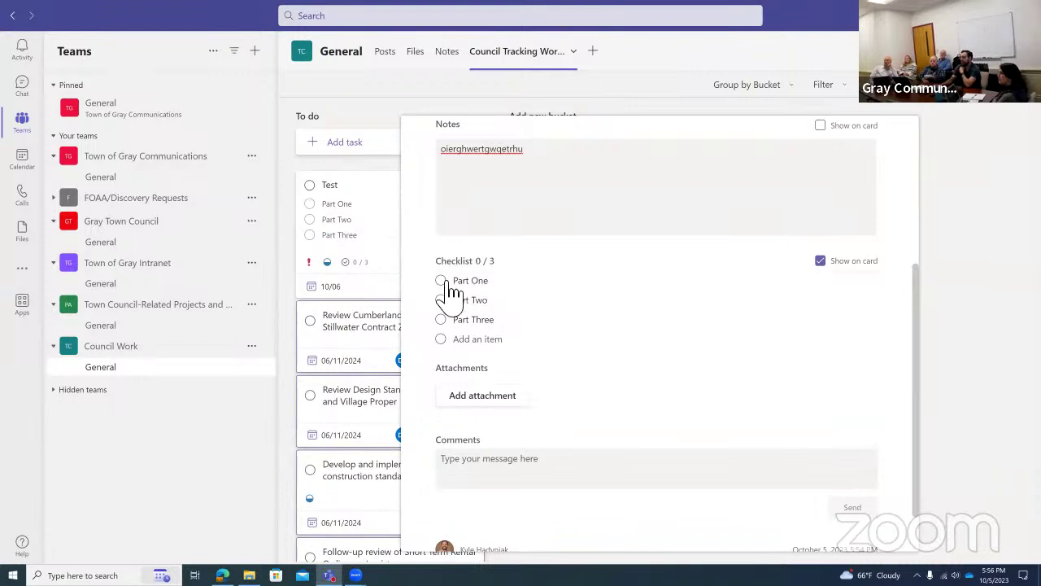
Tick Part One and Part Two in the Test task checklist, leaving Part Three open at 2/3.
{"action": "left_click", "coordinate": [441, 281]}
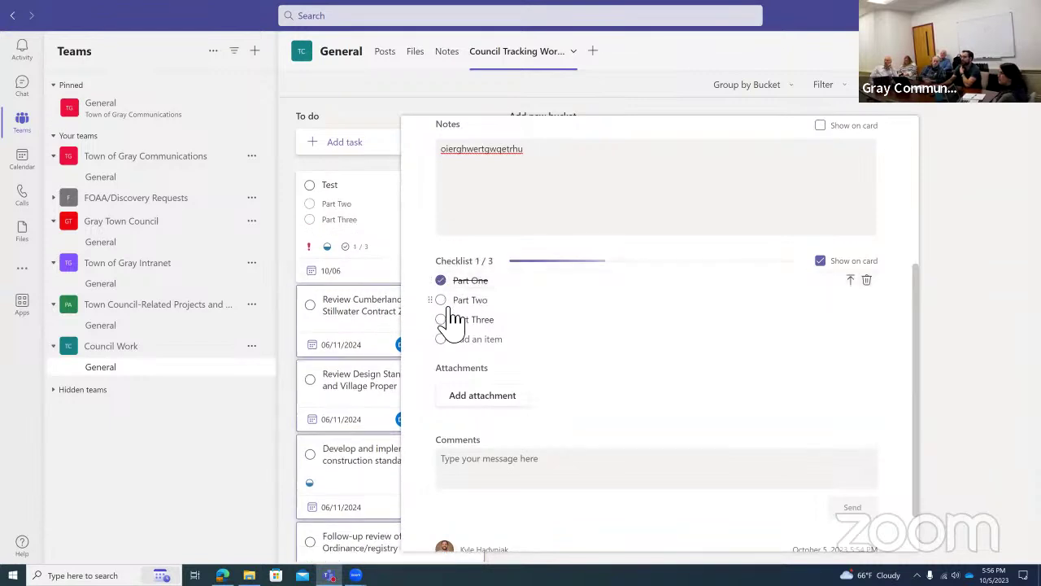
{"action": "left_click", "coordinate": [442, 320]}
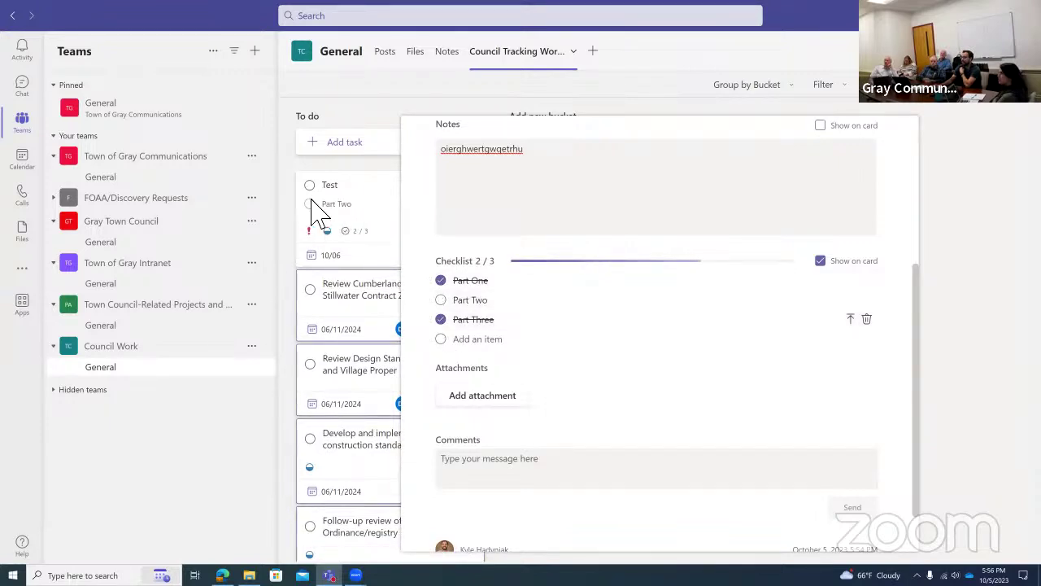
{"action": "left_click", "coordinate": [445, 301]}
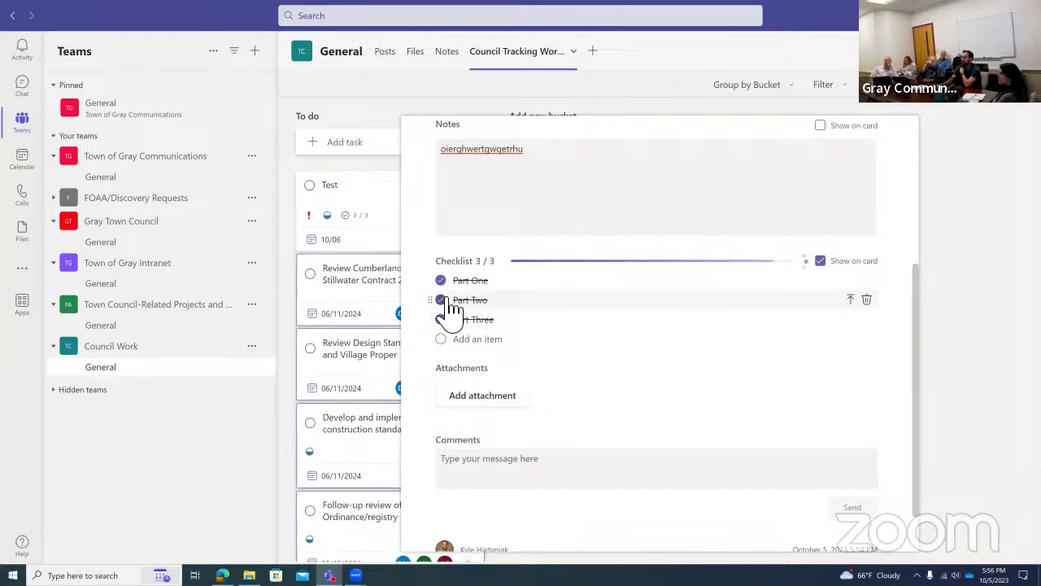
{"action": "scroll", "coordinate": [576, 390], "scroll_direction": "down", "scroll_amount": 1}
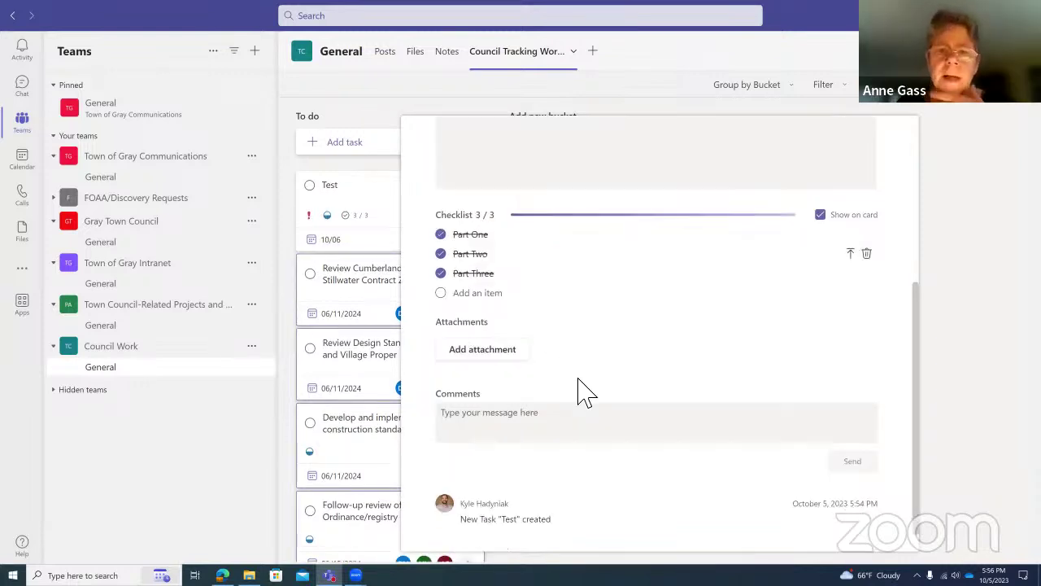
{"action": "left_click", "coordinate": [465, 269]}
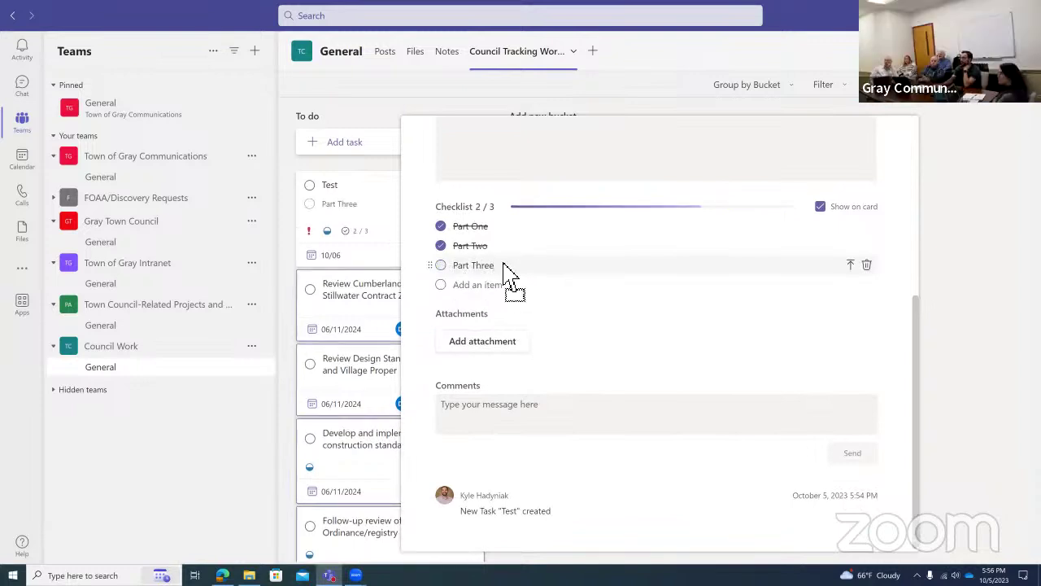
Rename the Part Three checklist item to Part Four and drag it to the top.
{"action": "triple_click", "coordinate": [488, 264]}
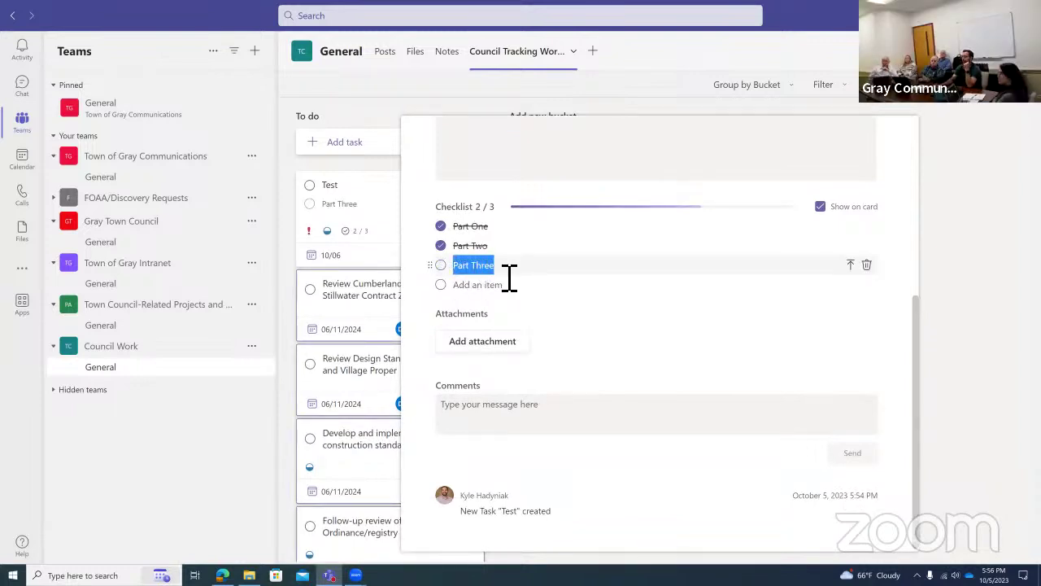
{"action": "left_click", "coordinate": [507, 274]}
{"action": "key", "text": "BackSpace"}
{"action": "key", "text": "BackSpace"}
{"action": "key", "text": "BackSpace"}
{"action": "type", "text": "Four"}
{"action": "left_click_drag", "start_coordinate": [439, 272], "coordinate": [437, 226]}
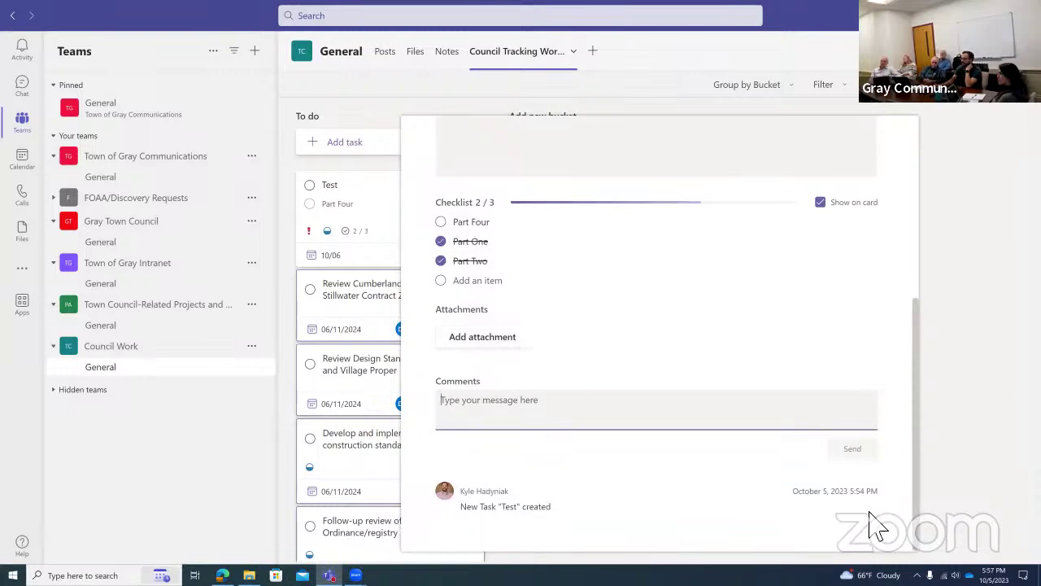
Edit the Part Four item to read 'Part Four - Completed on October 5'.
{"action": "left_click", "coordinate": [586, 423]}
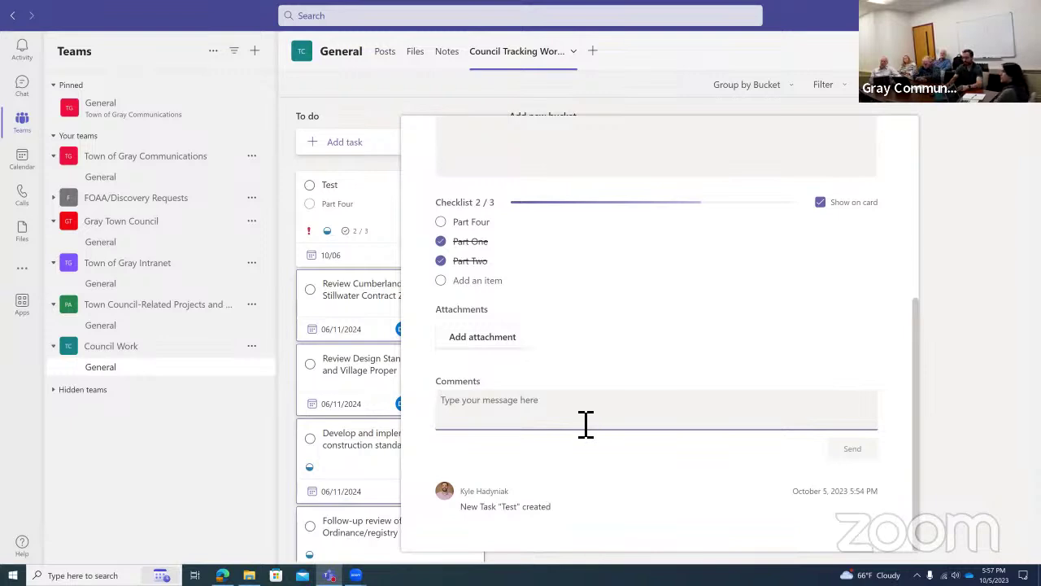
{"action": "scroll", "coordinate": [569, 398], "scroll_direction": "up", "scroll_amount": 1}
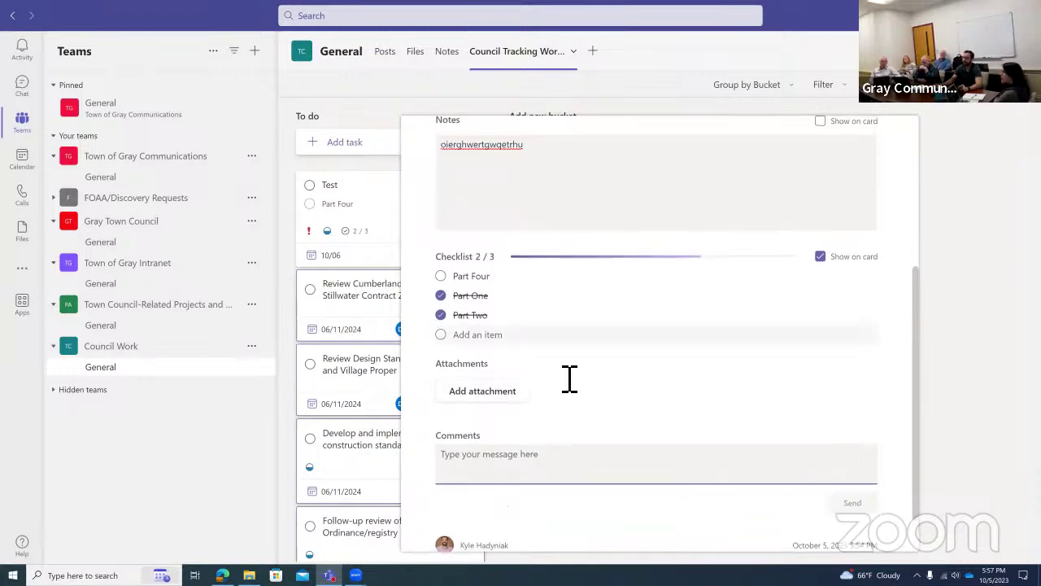
{"action": "scroll", "coordinate": [569, 378], "scroll_direction": "down", "scroll_amount": 1}
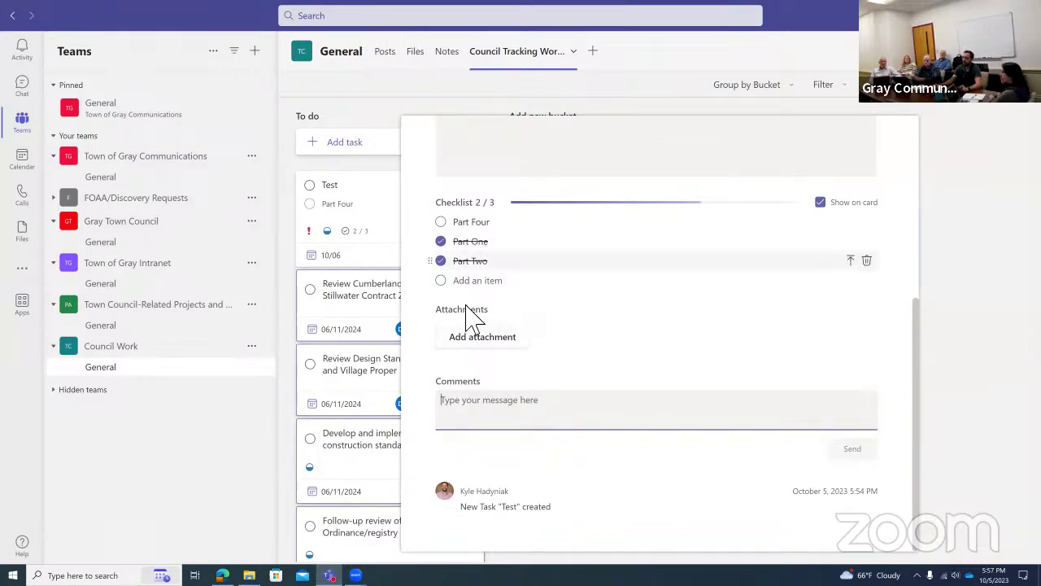
{"action": "left_click", "coordinate": [517, 234]}
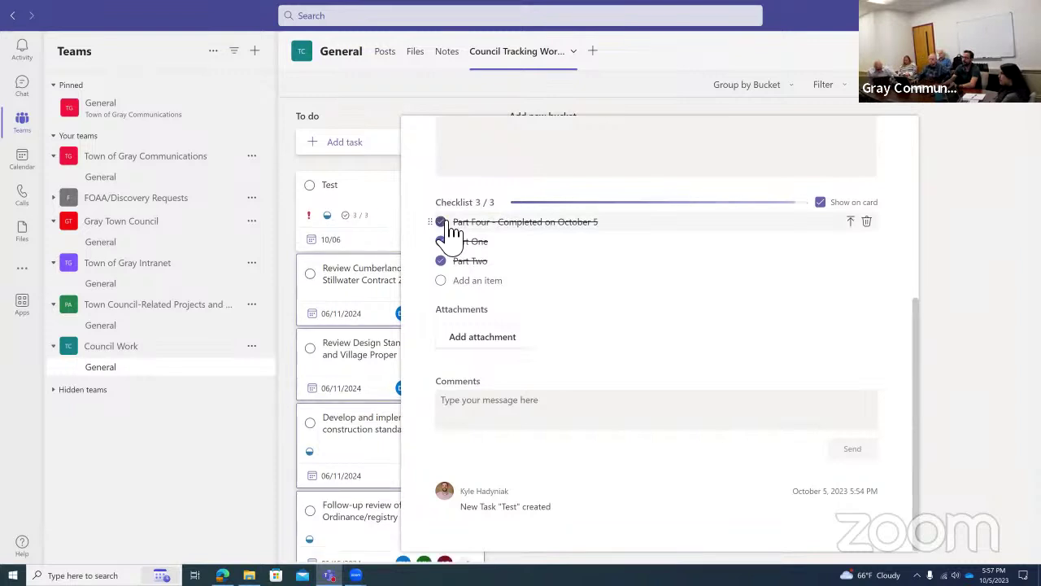
Start a 'Comm' comment draft, then select and delete the existing notes text.
{"action": "left_click", "coordinate": [493, 422]}
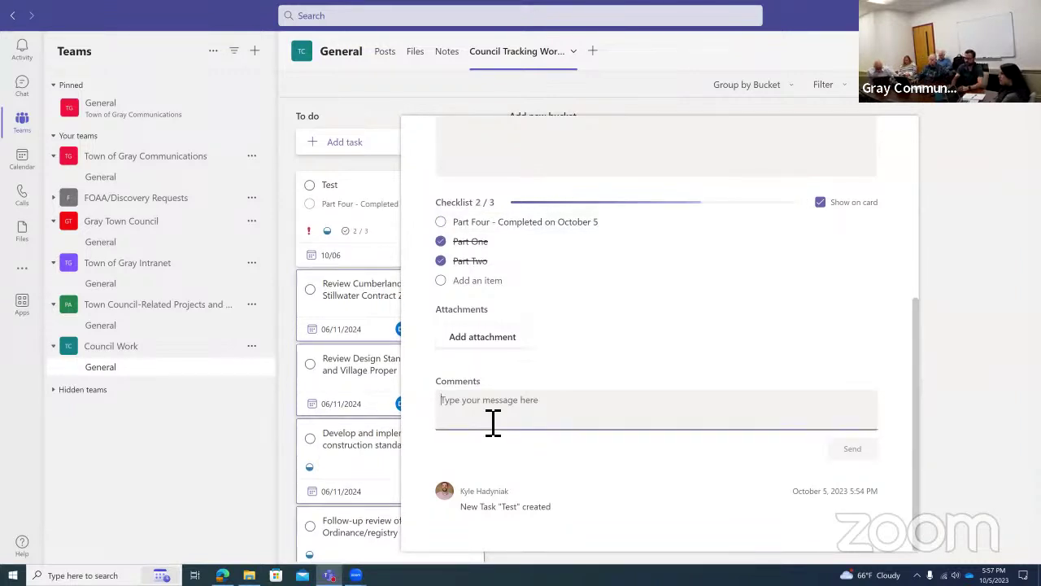
{"action": "type", "text": "Comment"}
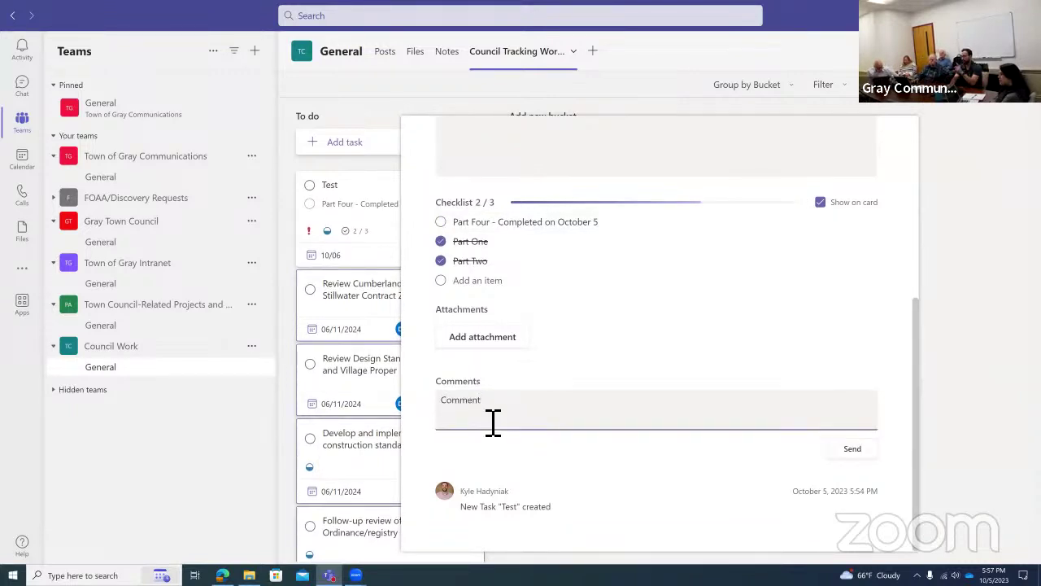
{"action": "scroll", "coordinate": [488, 407], "scroll_direction": "up", "scroll_amount": 3}
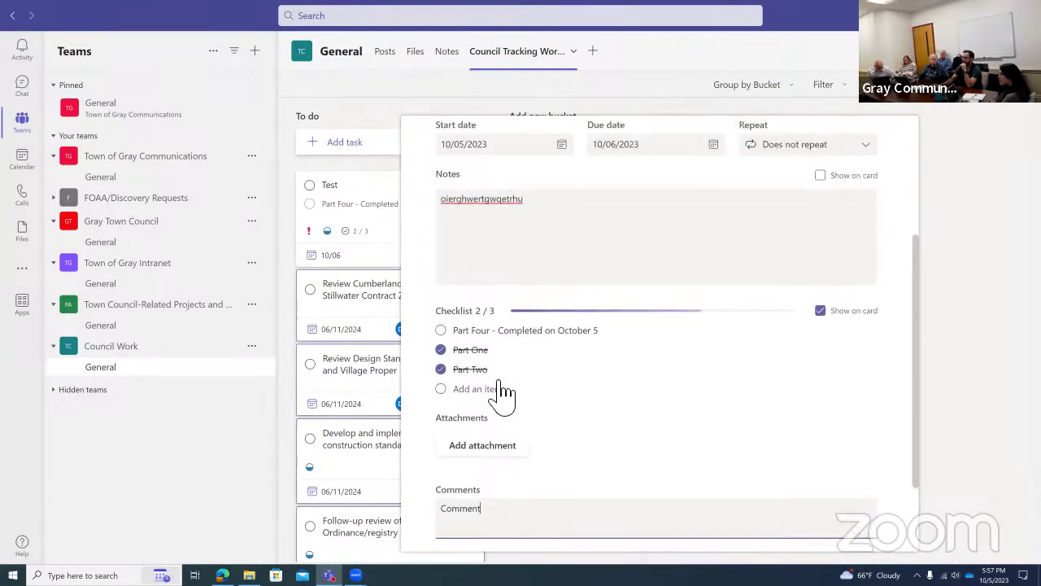
{"action": "left_click", "coordinate": [521, 256]}
{"action": "left_click_drag", "start_coordinate": [521, 256], "coordinate": [456, 255]}
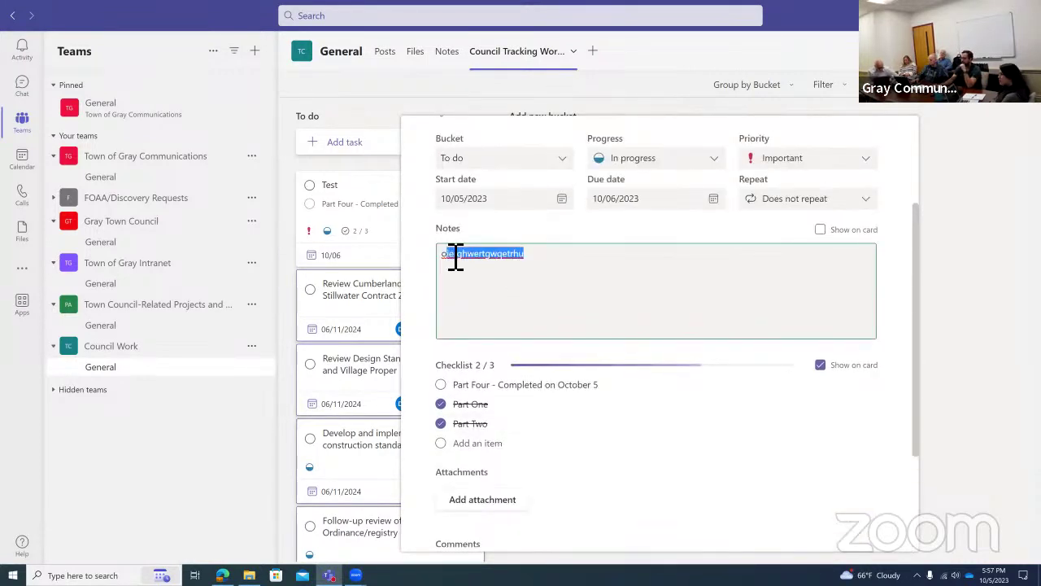
{"action": "key", "text": "BackSpace"}
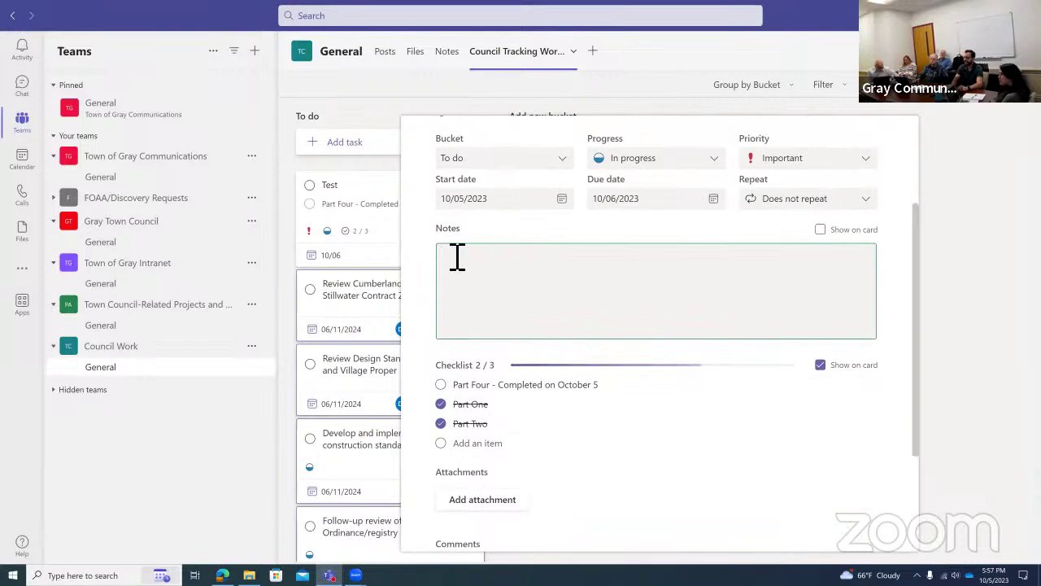
Enter 'Notes' as the task notes and post the comment 'Comment'.
{"action": "type", "text": "Notes"}
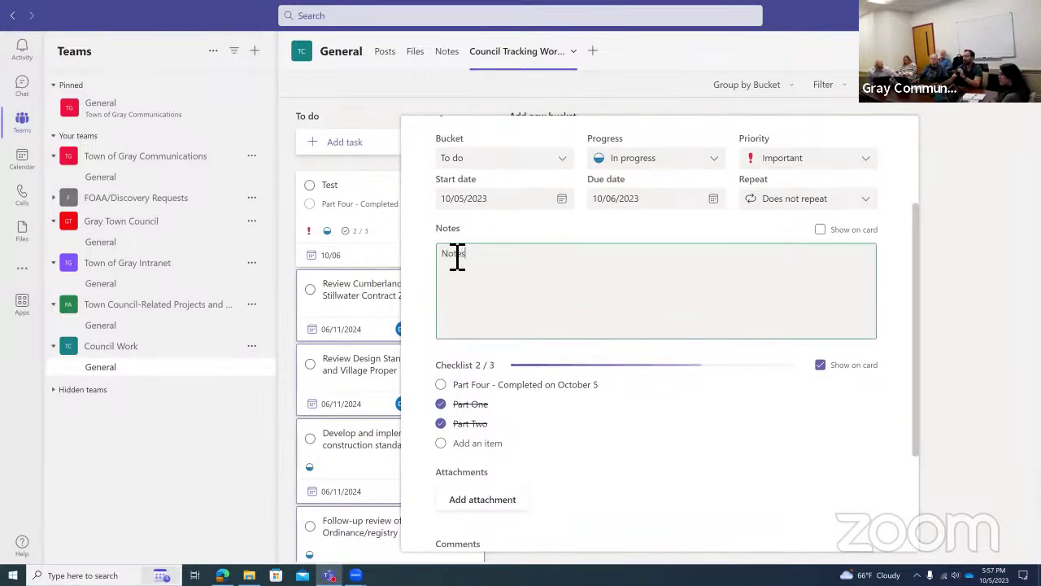
{"action": "scroll", "coordinate": [562, 397], "scroll_direction": "down", "scroll_amount": 2}
{"action": "left_click", "coordinate": [544, 406]}
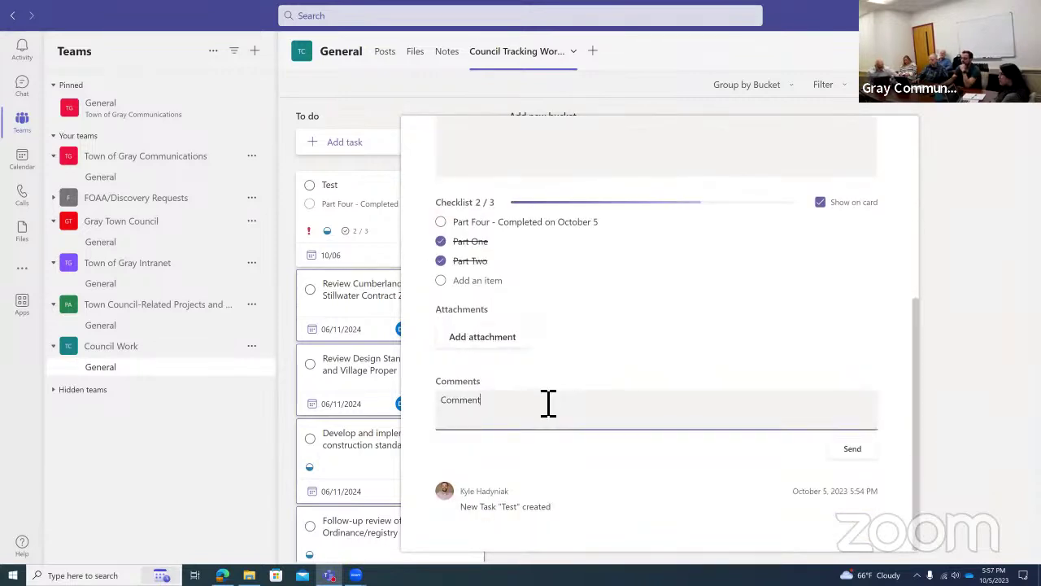
{"action": "type", "text": "Comment"}
{"action": "left_click", "coordinate": [852, 452]}
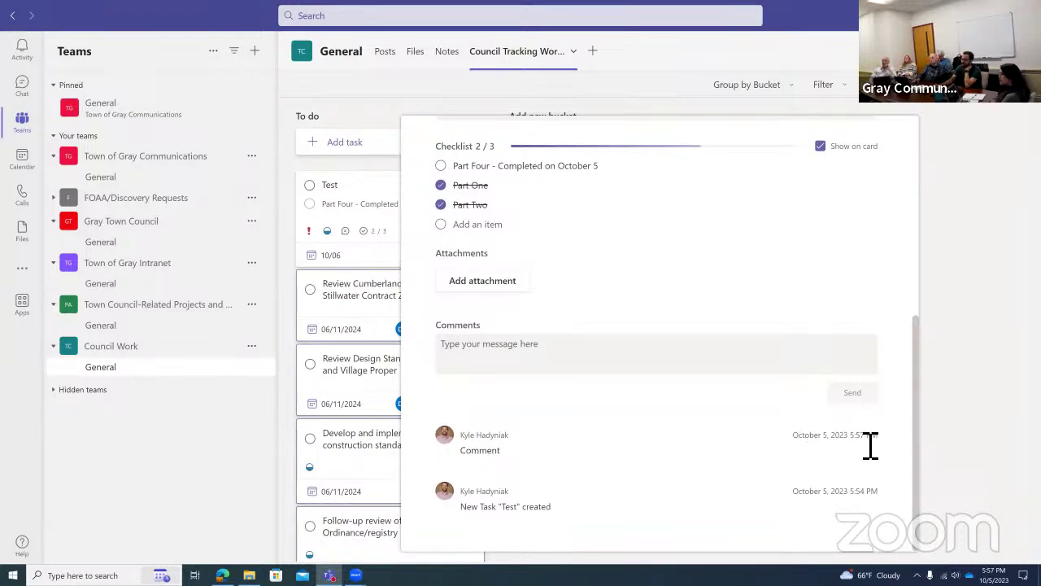
Check the new comment's timestamp and scroll through the Test task's details.
{"action": "left_click_drag", "start_coordinate": [886, 439], "coordinate": [814, 448]}
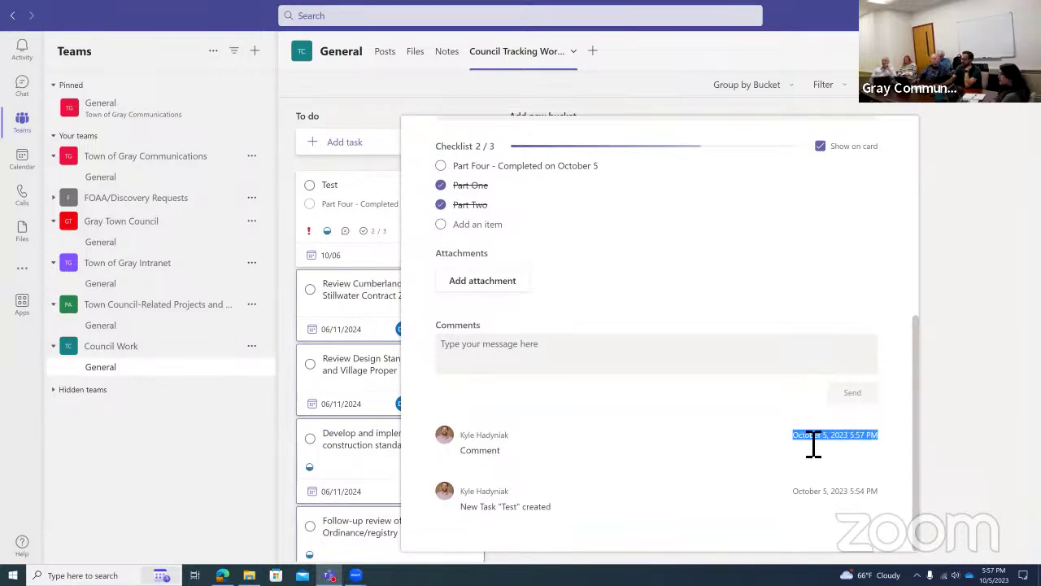
{"action": "left_click", "coordinate": [806, 443]}
{"action": "scroll", "coordinate": [543, 461], "scroll_direction": "up", "scroll_amount": 1}
{"action": "scroll", "coordinate": [547, 457], "scroll_direction": "up", "scroll_amount": 3}
{"action": "scroll", "coordinate": [565, 432], "scroll_direction": "down", "scroll_amount": 2}
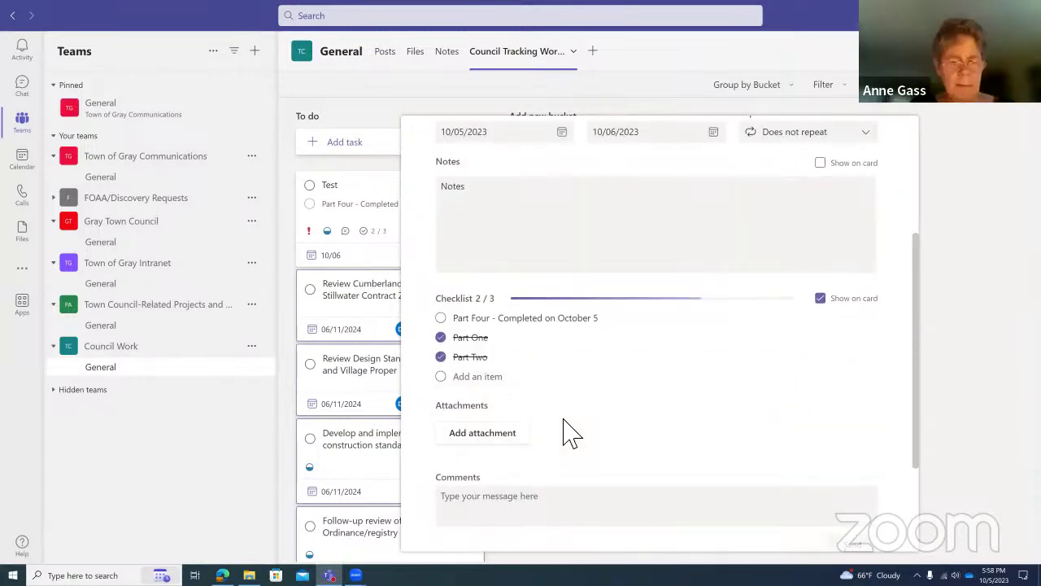
{"action": "scroll", "coordinate": [570, 431], "scroll_direction": "down", "scroll_amount": 1}
{"action": "scroll", "coordinate": [569, 431], "scroll_direction": "down", "scroll_amount": 1}
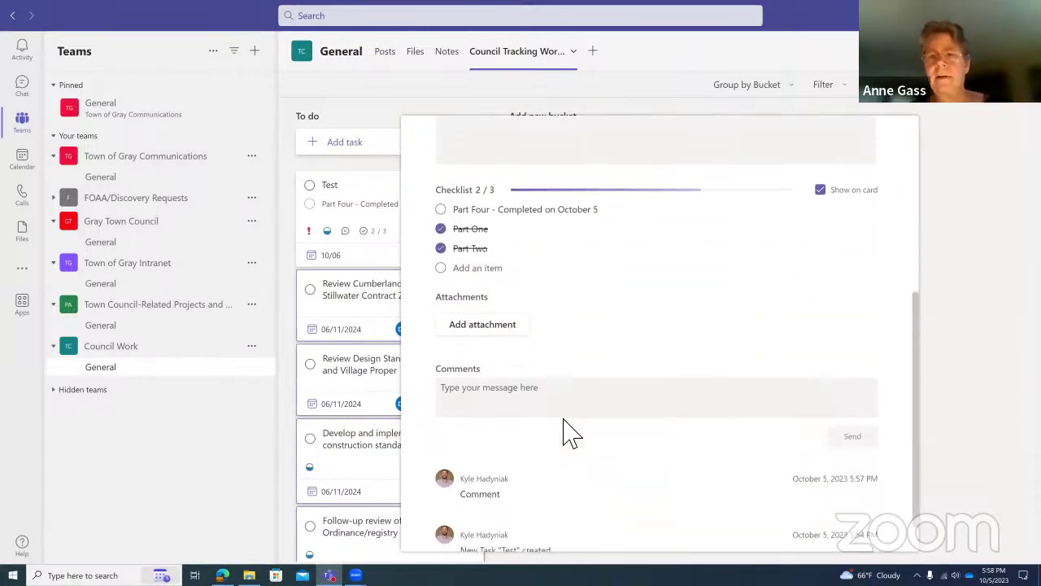
{"action": "left_click", "coordinate": [574, 400]}
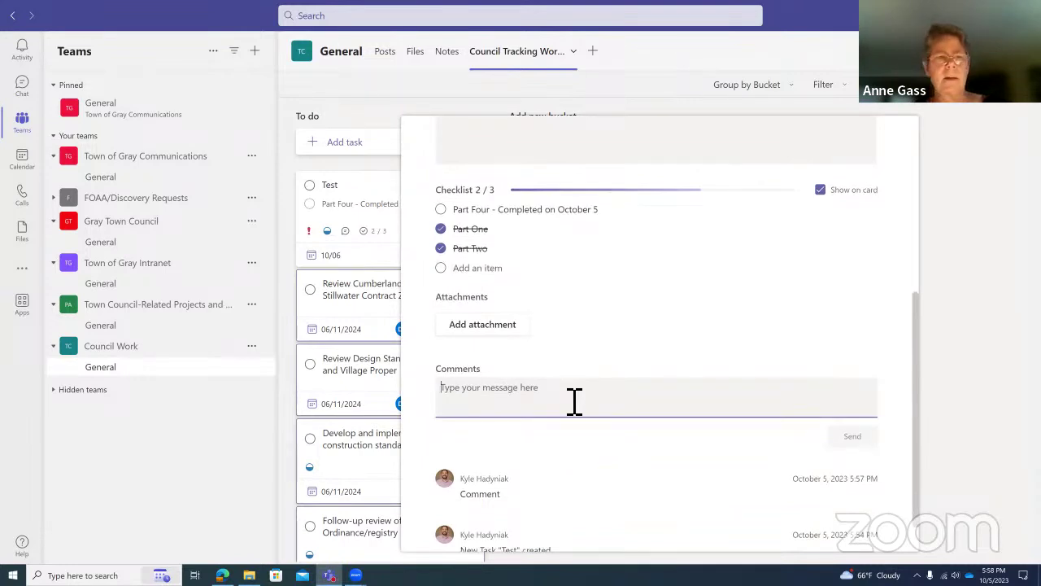
{"action": "scroll", "coordinate": [574, 398], "scroll_direction": "up", "scroll_amount": 3}
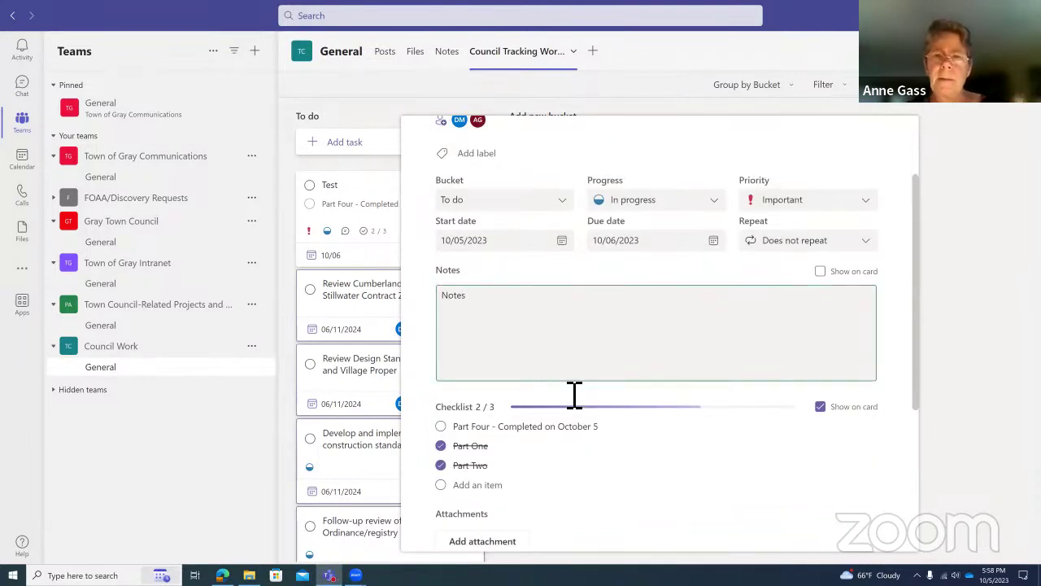
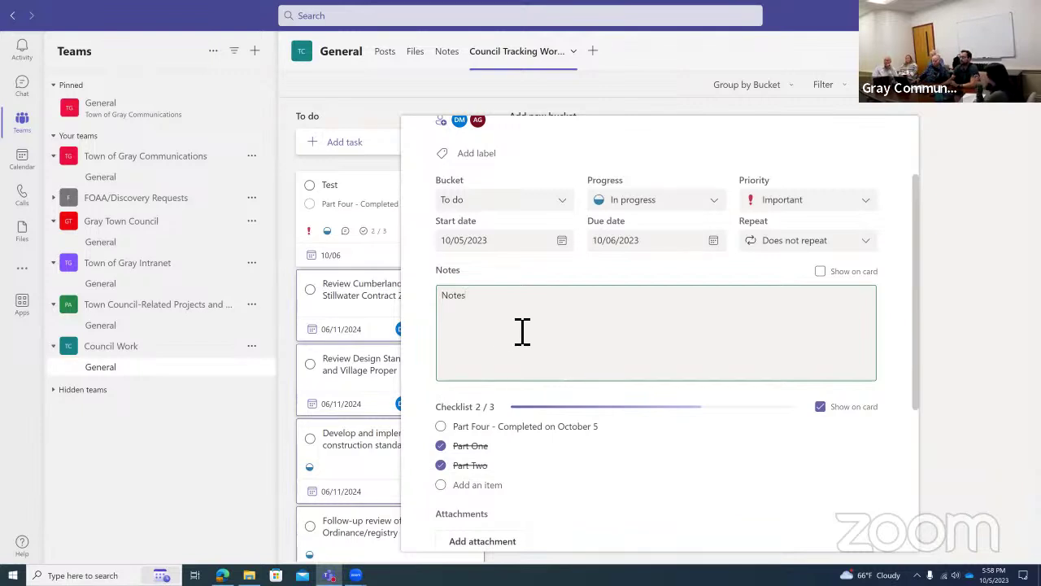
Scroll through the Test task's details and put the caret in its notes.
{"action": "scroll", "coordinate": [588, 356], "scroll_direction": "up", "scroll_amount": 3}
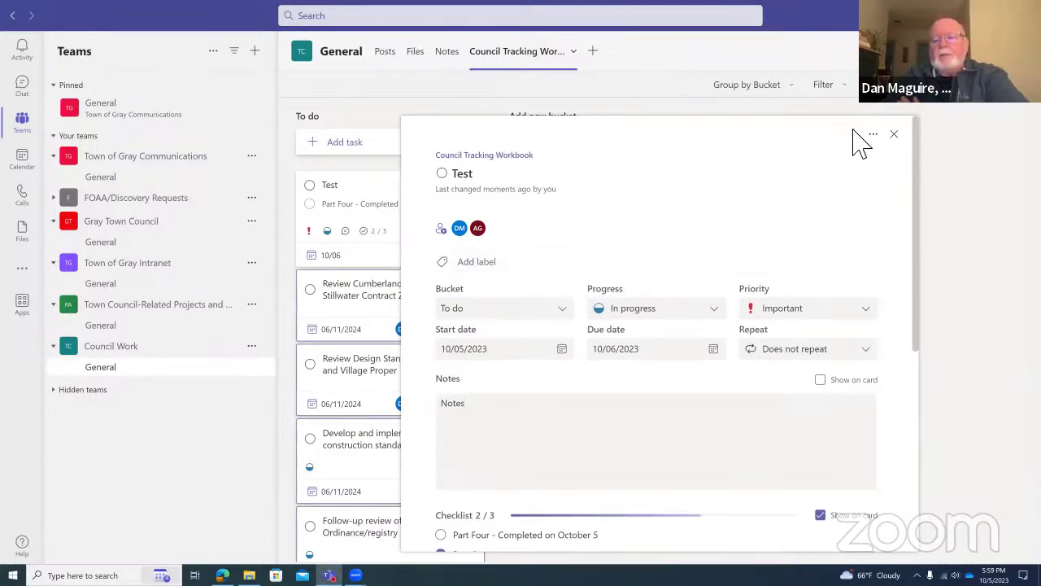
{"action": "left_click", "coordinate": [876, 134]}
{"action": "left_click", "coordinate": [758, 167]}
{"action": "left_click", "coordinate": [728, 180]}
{"action": "scroll", "coordinate": [708, 285], "scroll_direction": "down", "scroll_amount": 2}
{"action": "scroll", "coordinate": [708, 285], "scroll_direction": "down", "scroll_amount": 4}
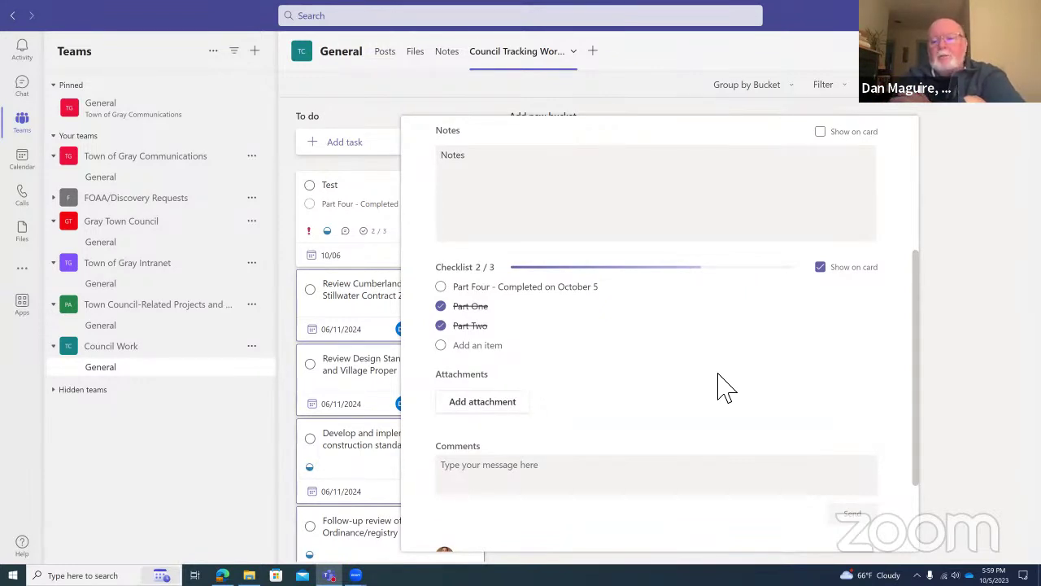
{"action": "scroll", "coordinate": [721, 384], "scroll_direction": "down", "scroll_amount": 3}
{"action": "left_click", "coordinate": [550, 366]}
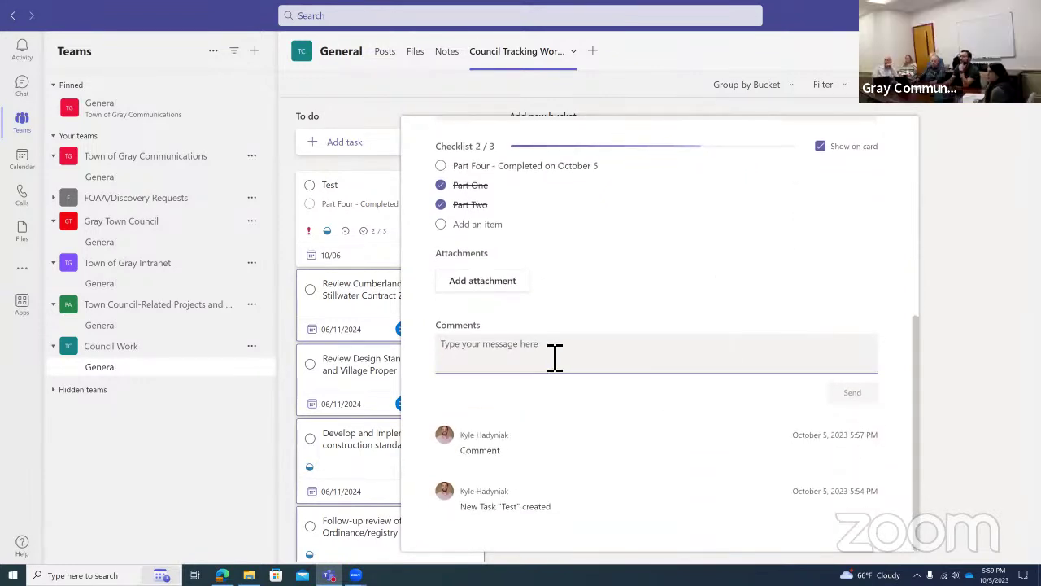
{"action": "scroll", "coordinate": [539, 244], "scroll_direction": "up", "scroll_amount": 5}
{"action": "left_click", "coordinate": [531, 318]}
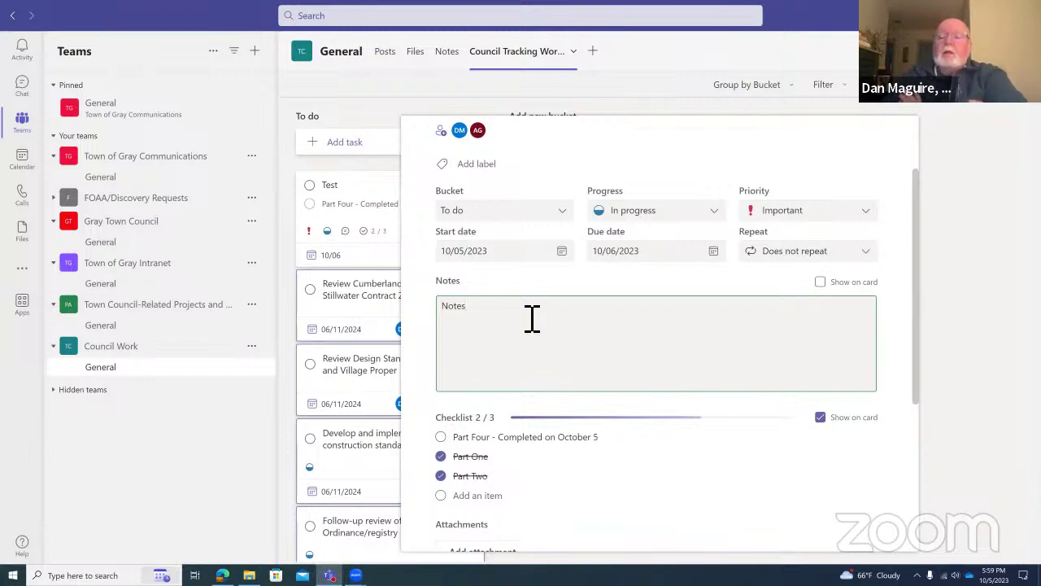
{"action": "scroll", "coordinate": [532, 318], "scroll_direction": "down", "scroll_amount": 3}
Inspect the earlier comment's text and timestamp, and return to the task notes.
{"action": "double_click", "coordinate": [486, 454]}
{"action": "left_click", "coordinate": [450, 437]}
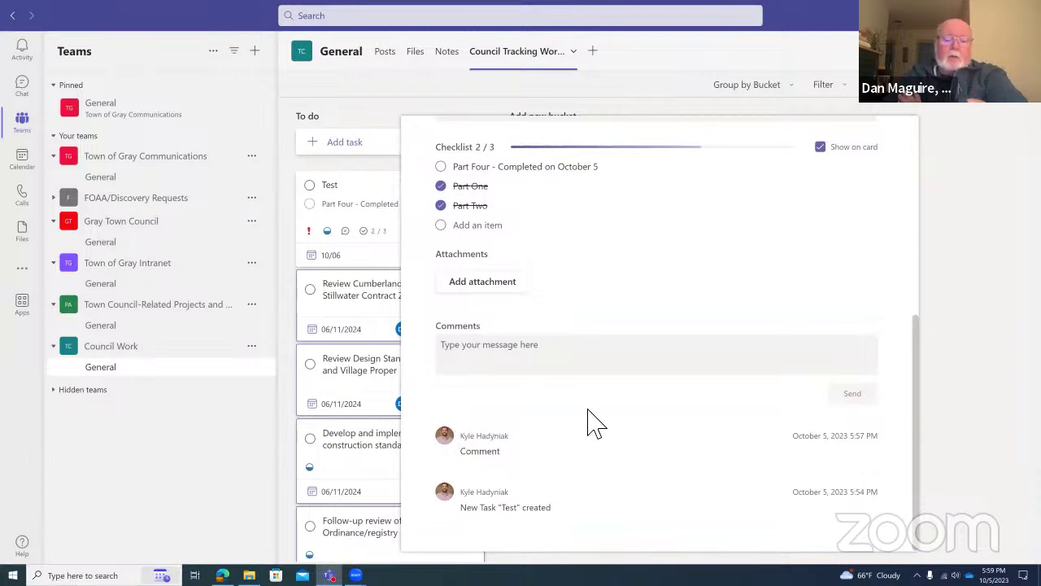
{"action": "scroll", "coordinate": [590, 397], "scroll_direction": "up", "scroll_amount": 2}
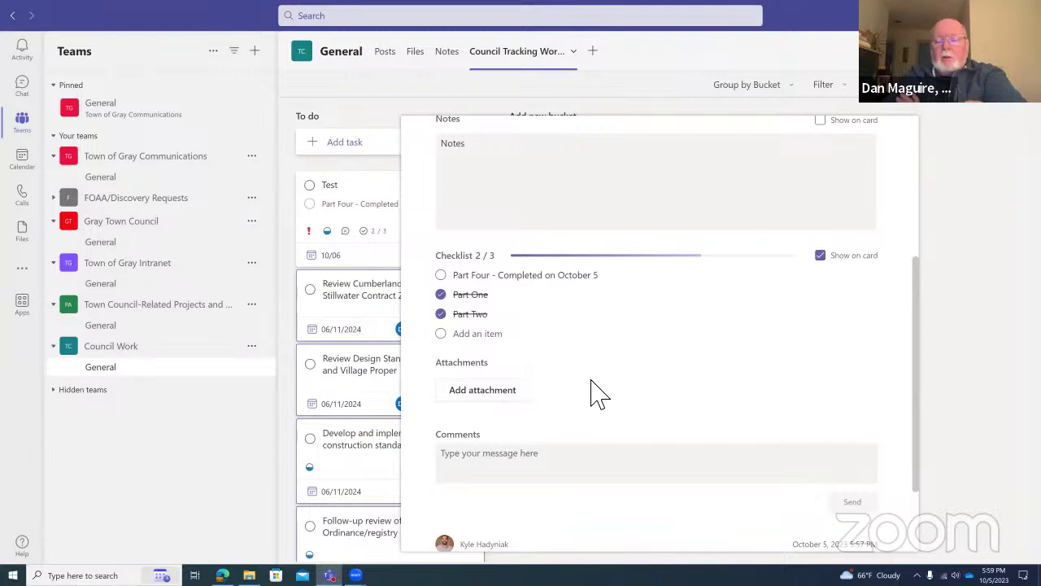
{"action": "scroll", "coordinate": [594, 396], "scroll_direction": "down", "scroll_amount": 2}
{"action": "triple_click", "coordinate": [796, 440]}
{"action": "left_click", "coordinate": [799, 446]}
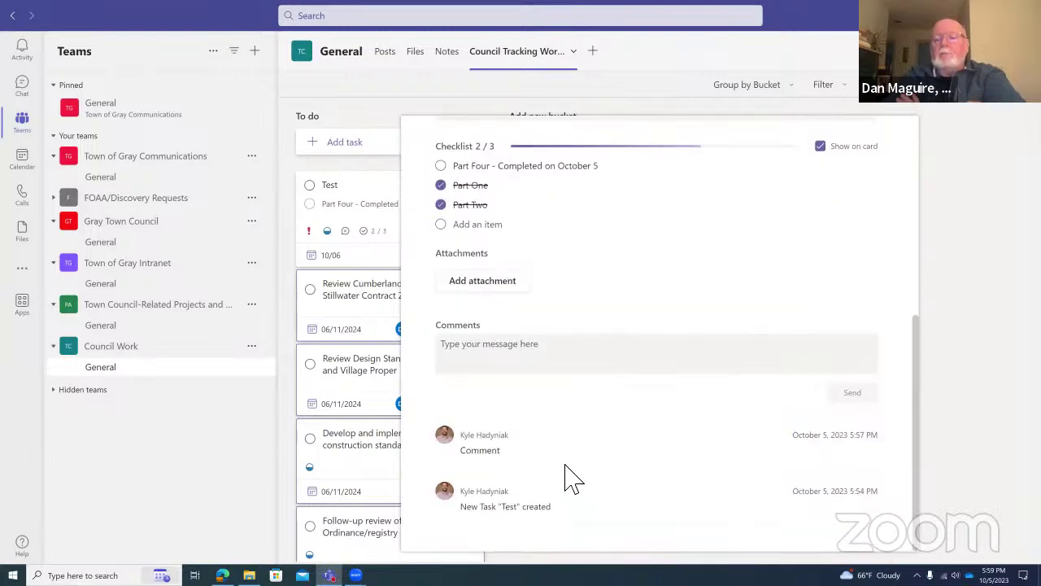
{"action": "scroll", "coordinate": [578, 472], "scroll_direction": "up", "scroll_amount": 1}
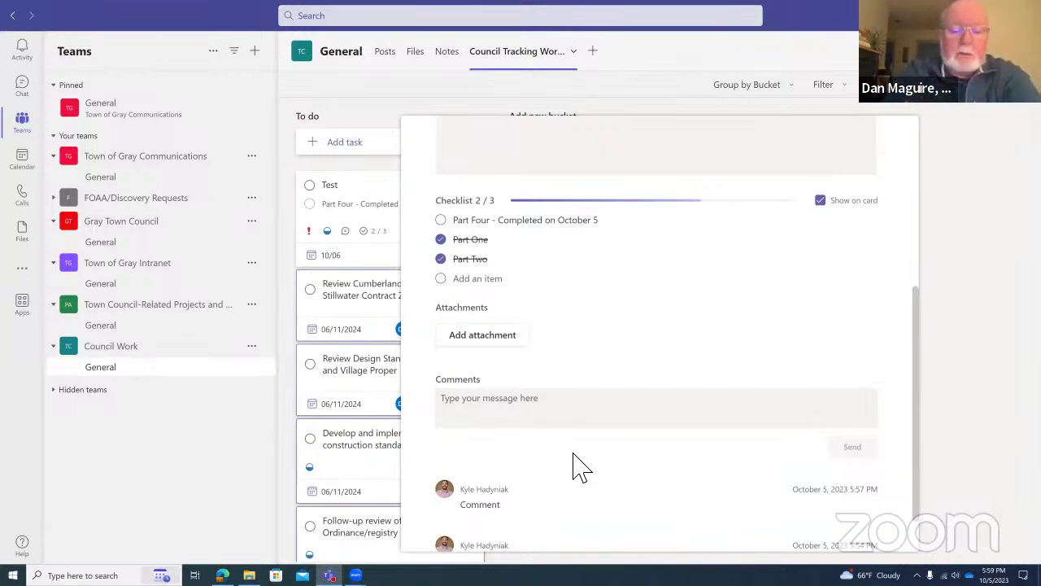
{"action": "scroll", "coordinate": [576, 459], "scroll_direction": "up", "scroll_amount": 3}
{"action": "left_click", "coordinate": [585, 366]}
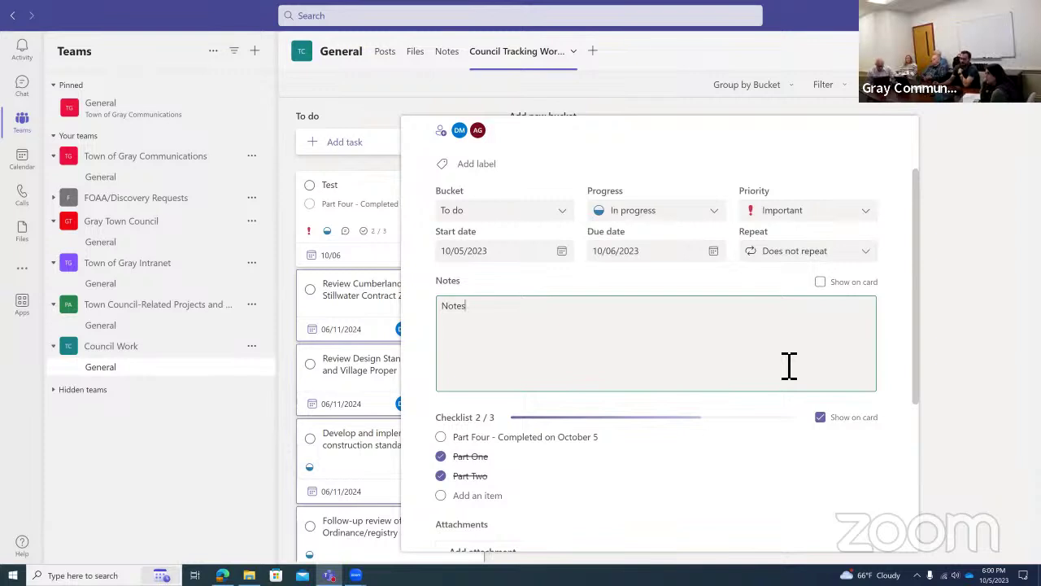
Replace the placeholder 'Notes' in the task notes with 'Context for project:'.
{"action": "left_click_drag", "start_coordinate": [438, 306], "coordinate": [399, 330]}
{"action": "left_click", "coordinate": [493, 314]}
{"action": "double_click", "coordinate": [494, 316]}
{"action": "left_click", "coordinate": [493, 317]}
{"action": "left_click", "coordinate": [517, 358]}
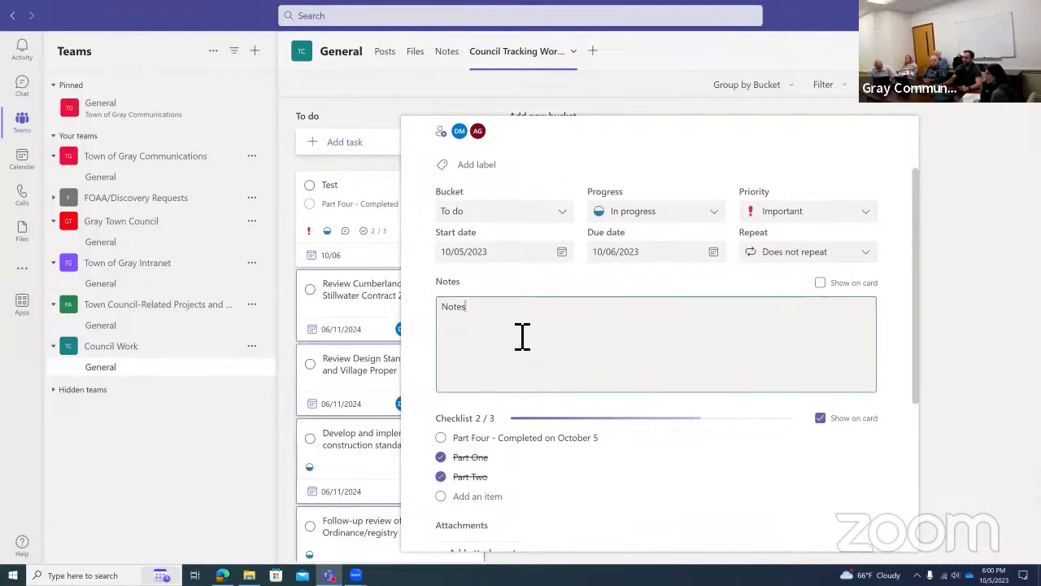
{"action": "double_click", "coordinate": [453, 320]}
{"action": "type", "text": "Cont"}
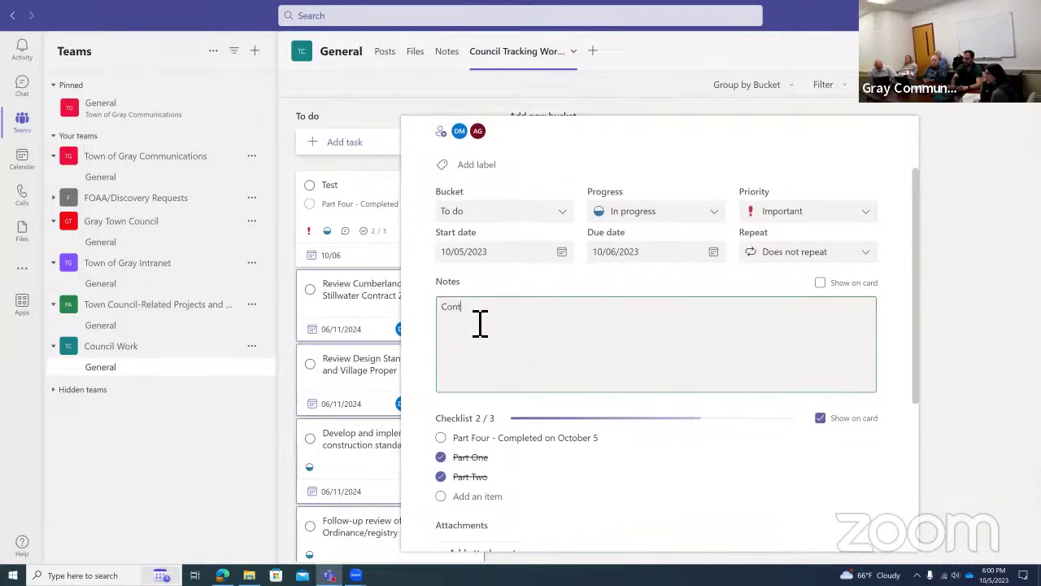
{"action": "type", "text": "ext for project:"}
Add an 'Updates:' heading above it with blank lines and a dashed separator line.
{"action": "key", "text": "Up"}
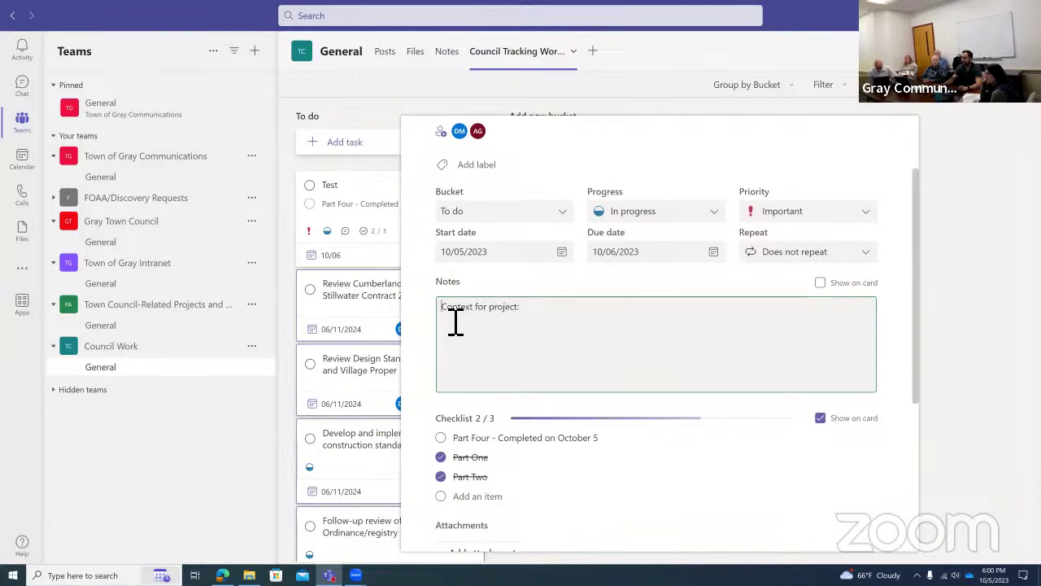
{"action": "key", "text": "Return"}
{"action": "type", "text": "al:"}
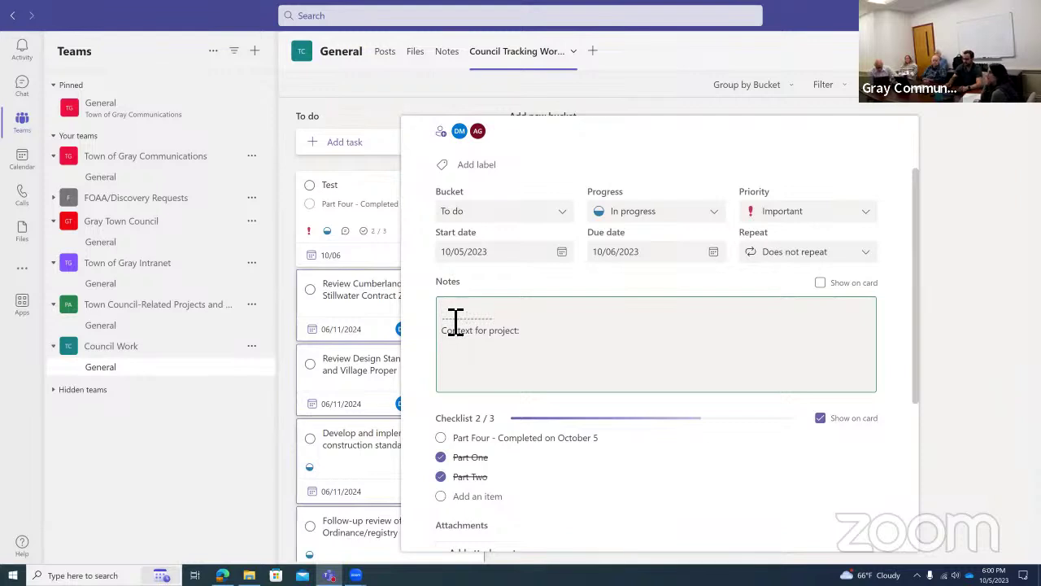
{"action": "type", "text": "pdates"}
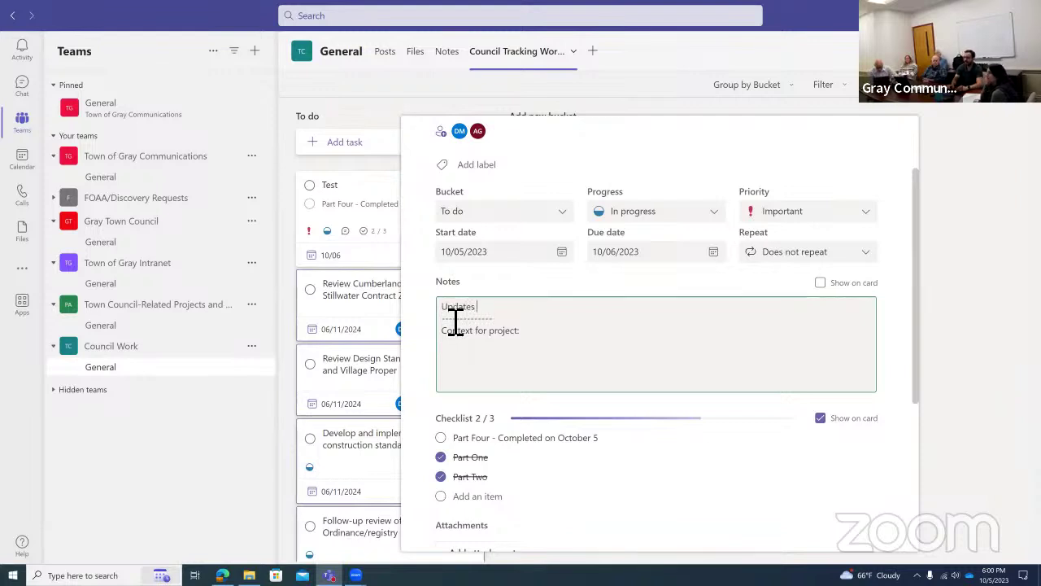
{"action": "type", "text": ":"}
{"action": "key", "text": "Return"}
{"action": "key", "text": "Return"}
{"action": "key", "text": "Return"}
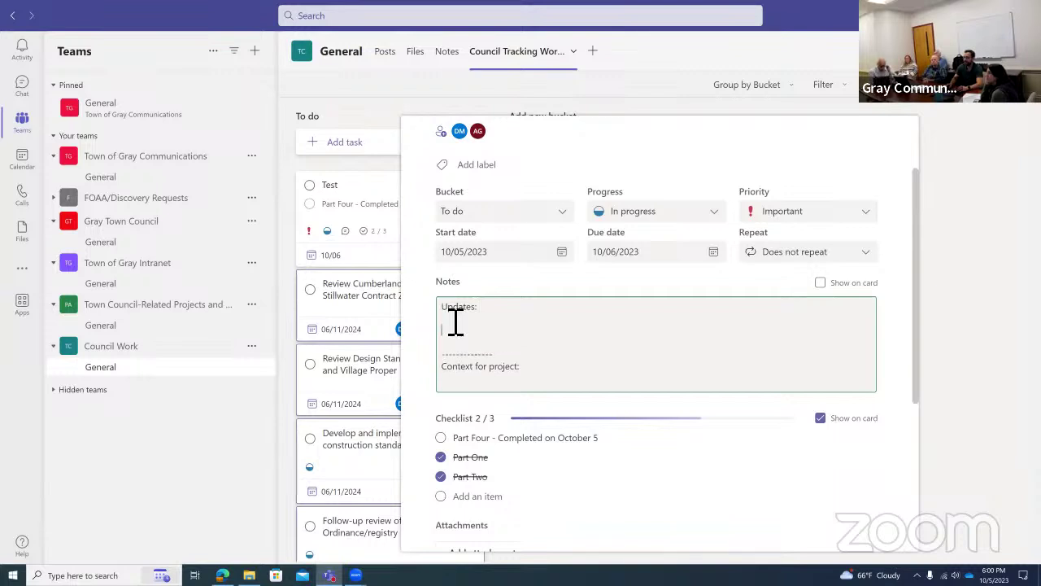
{"action": "key", "text": "Return"}
{"action": "key", "text": "Up"}
{"action": "type", "text": "-----------------"}
{"action": "key", "text": "Up"}
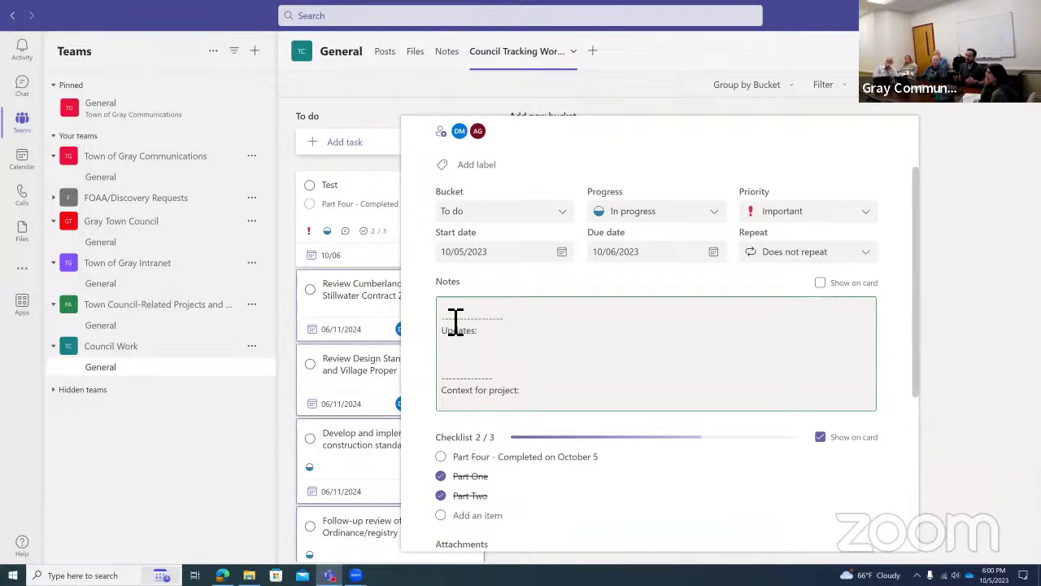
{"action": "left_click", "coordinate": [470, 349]}
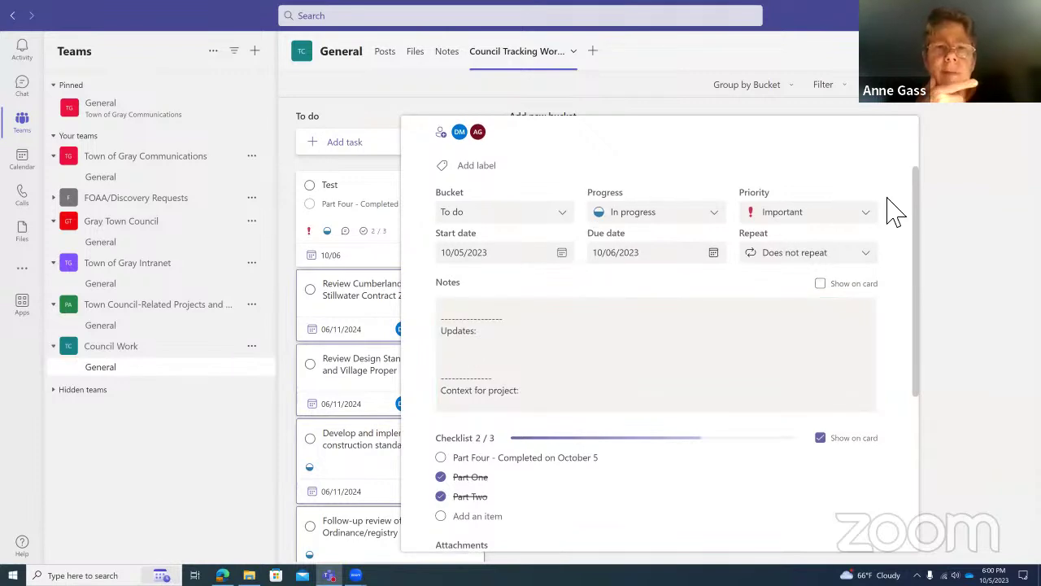
Close the Test task details and open the channel's Notes page.
{"action": "left_click", "coordinate": [553, 57]}
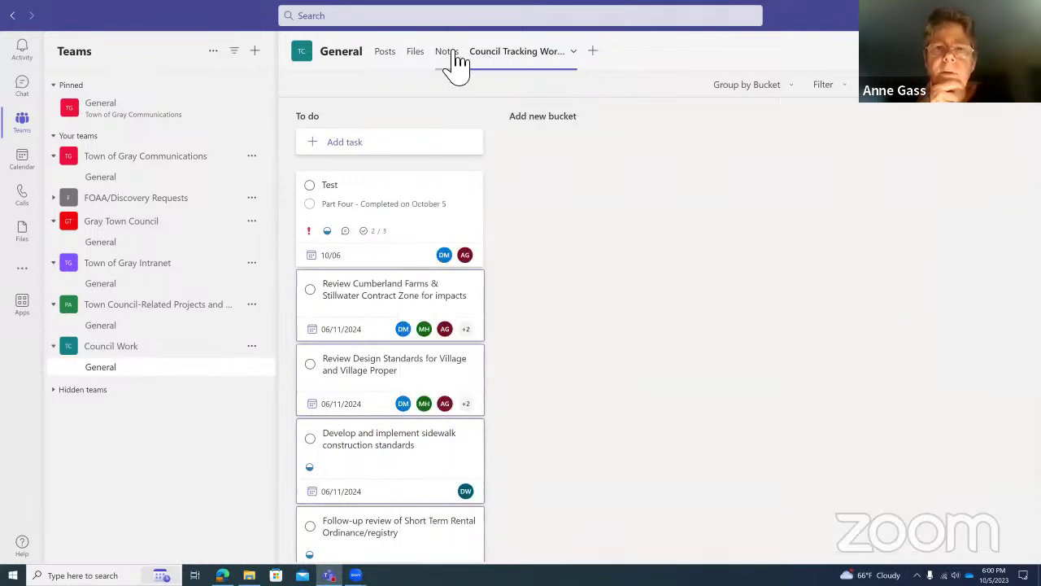
{"action": "left_click", "coordinate": [449, 55]}
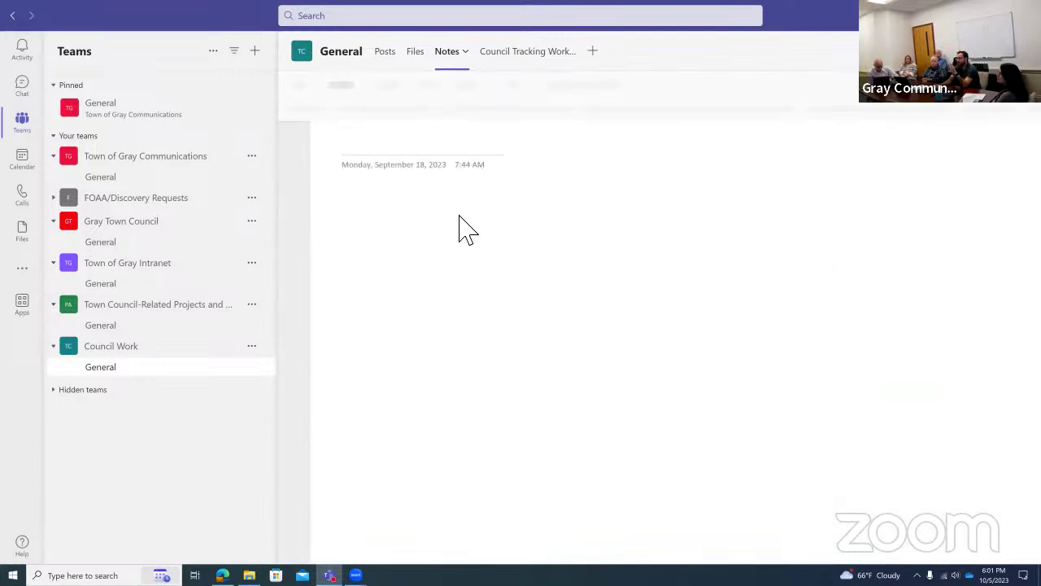
{"action": "left_click", "coordinate": [404, 201]}
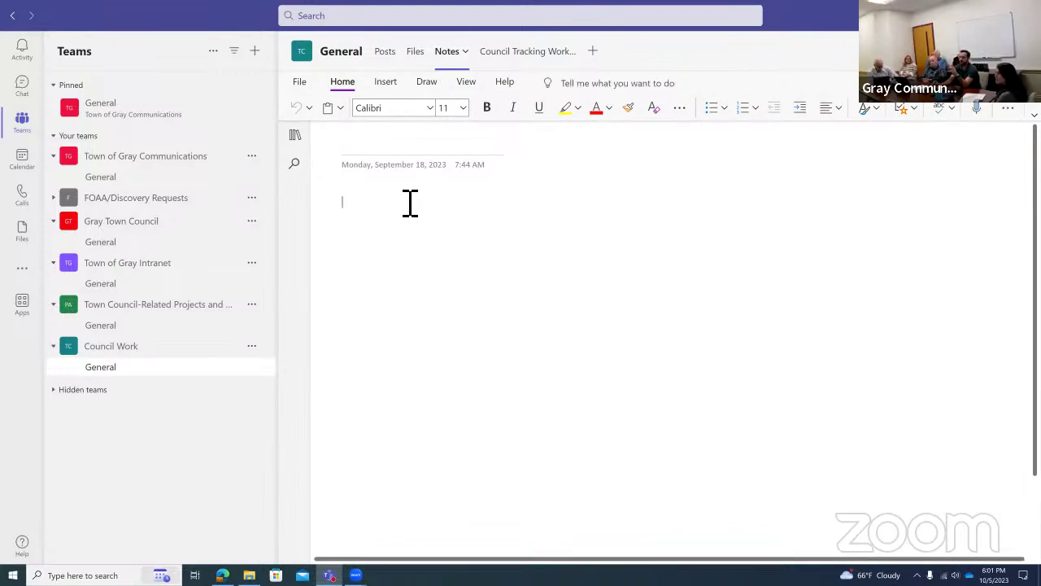
Search Windows Start for 'onenote', then dismiss the search back on the Notes page.
{"action": "key", "text": "super"}
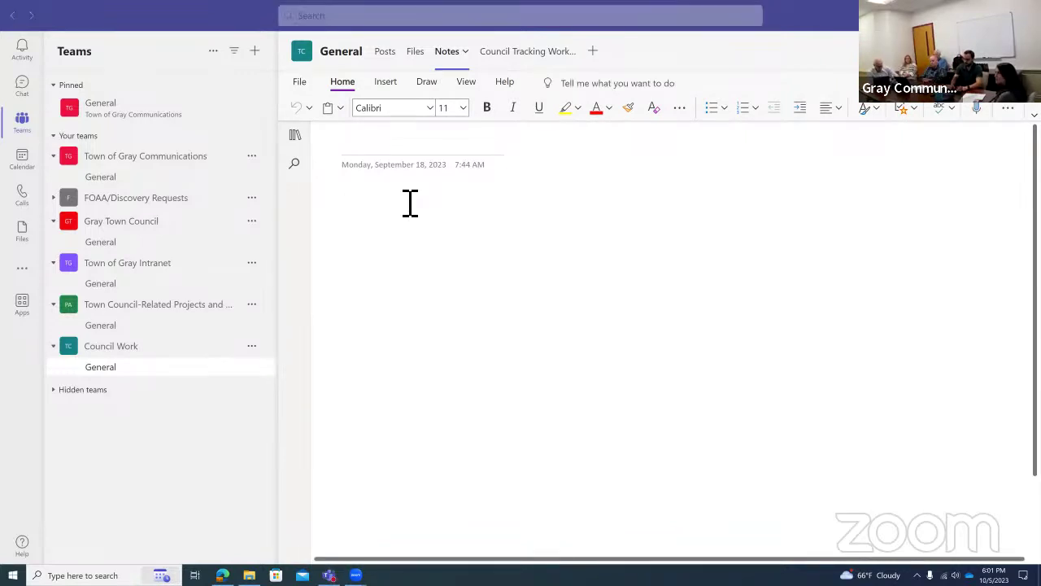
{"action": "type", "text": "onenote"}
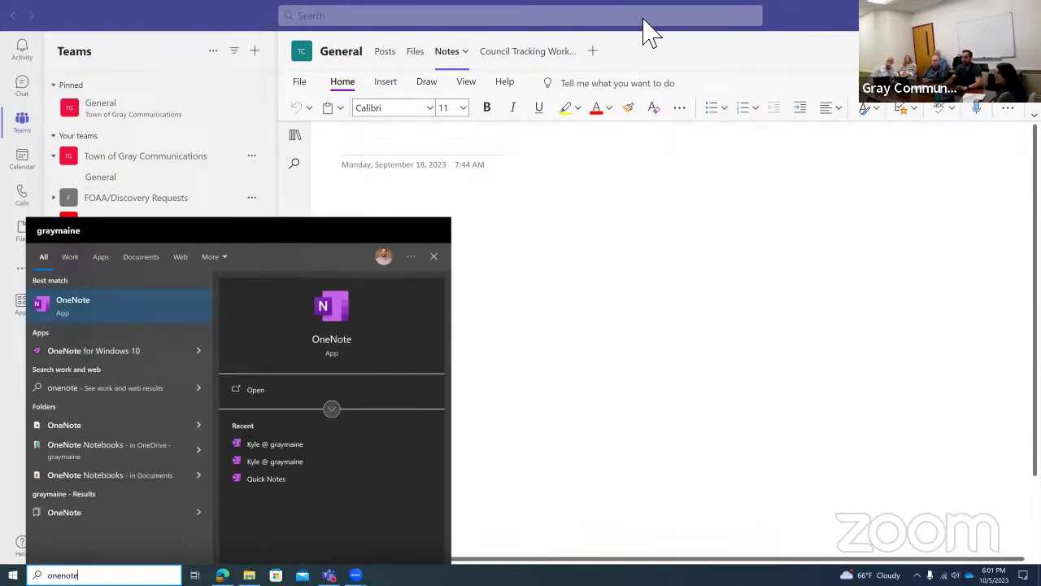
{"action": "left_click", "coordinate": [548, 238]}
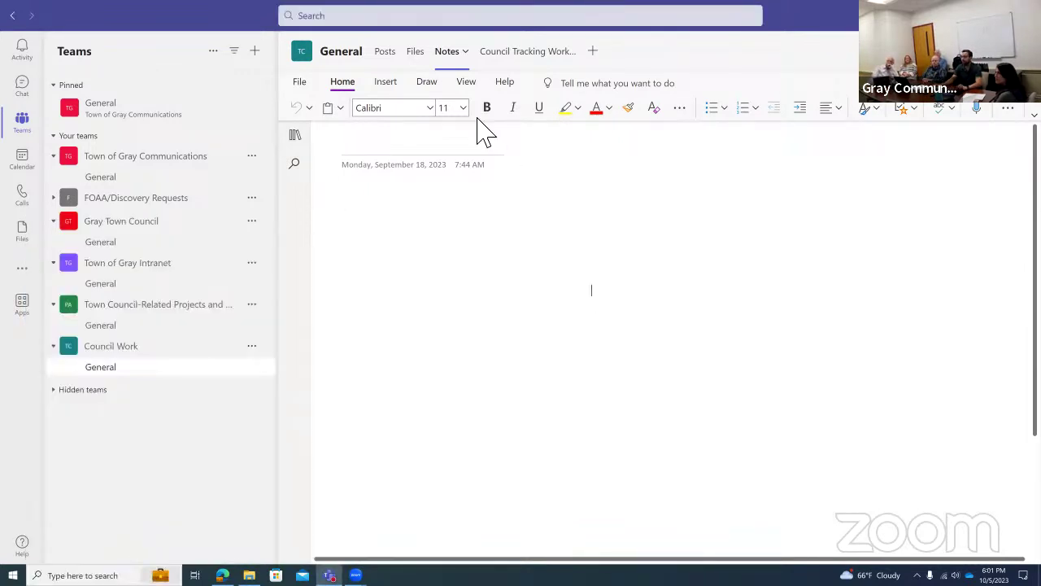
{"action": "left_click", "coordinate": [399, 211]}
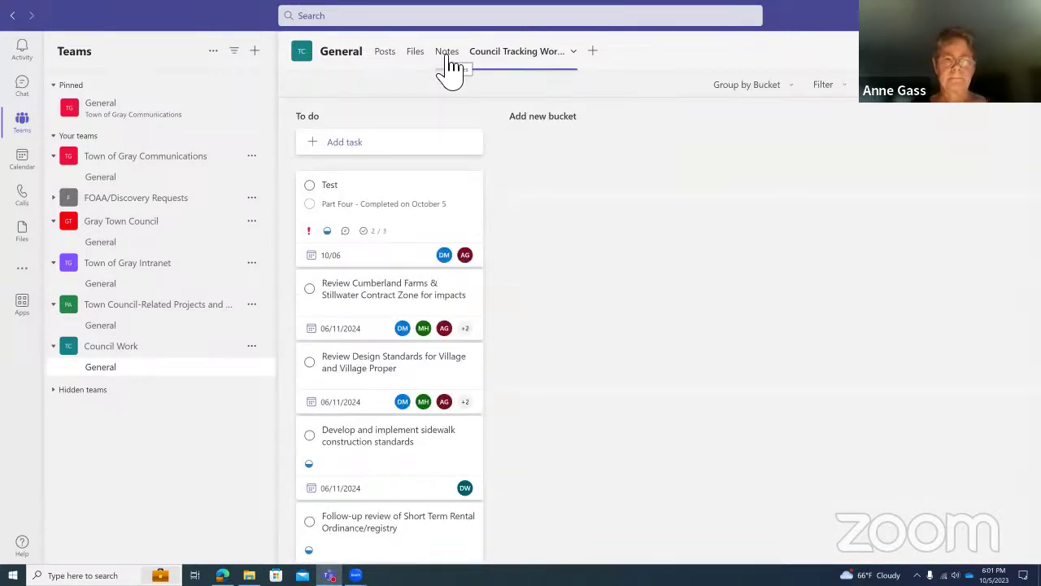
In the channel's Notes, add a page to the General section titled 'Test'.
{"action": "left_click", "coordinate": [448, 54]}
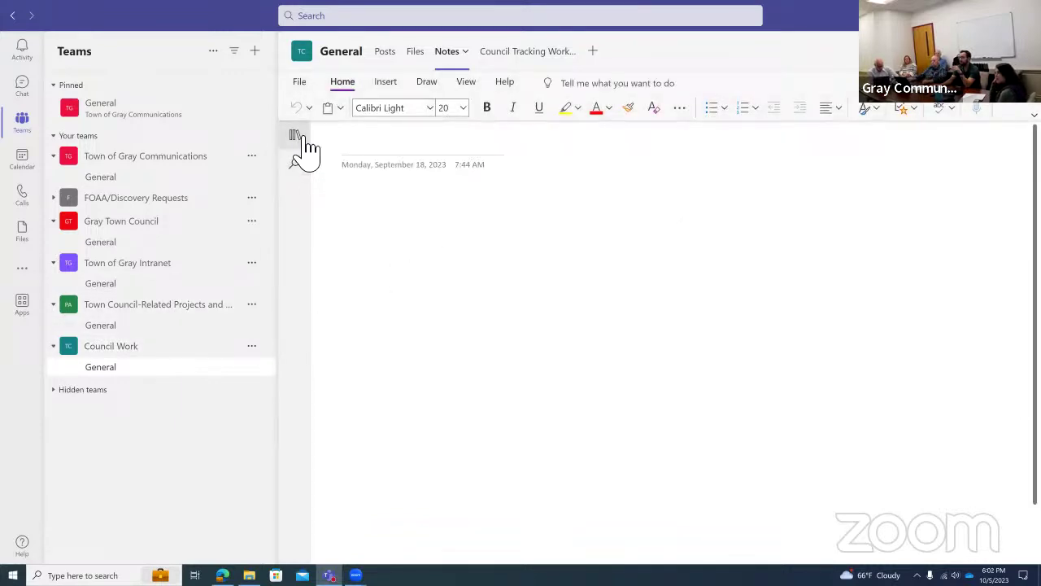
{"action": "left_click", "coordinate": [297, 136]}
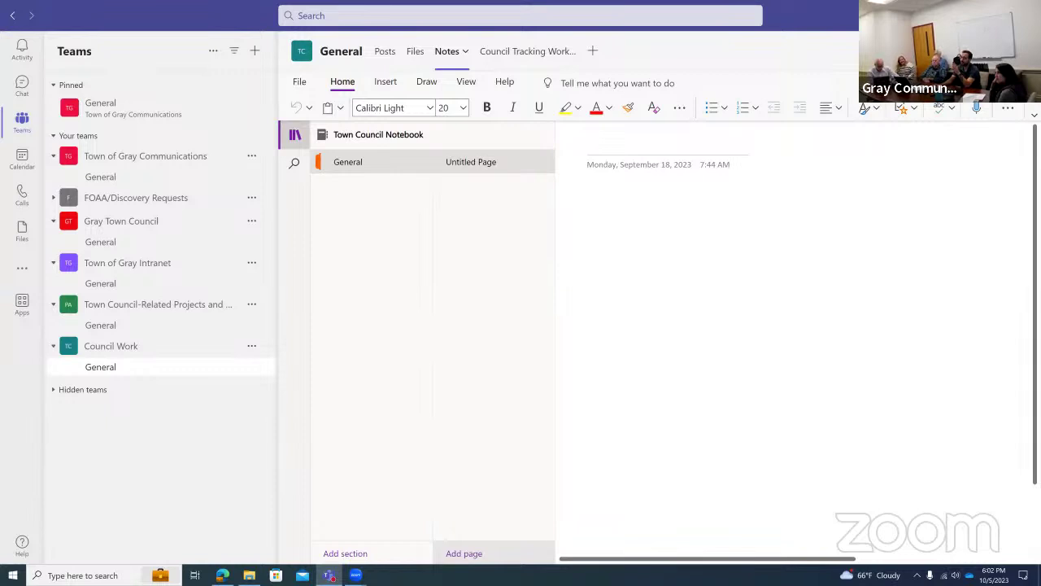
{"action": "left_click", "coordinate": [463, 553]}
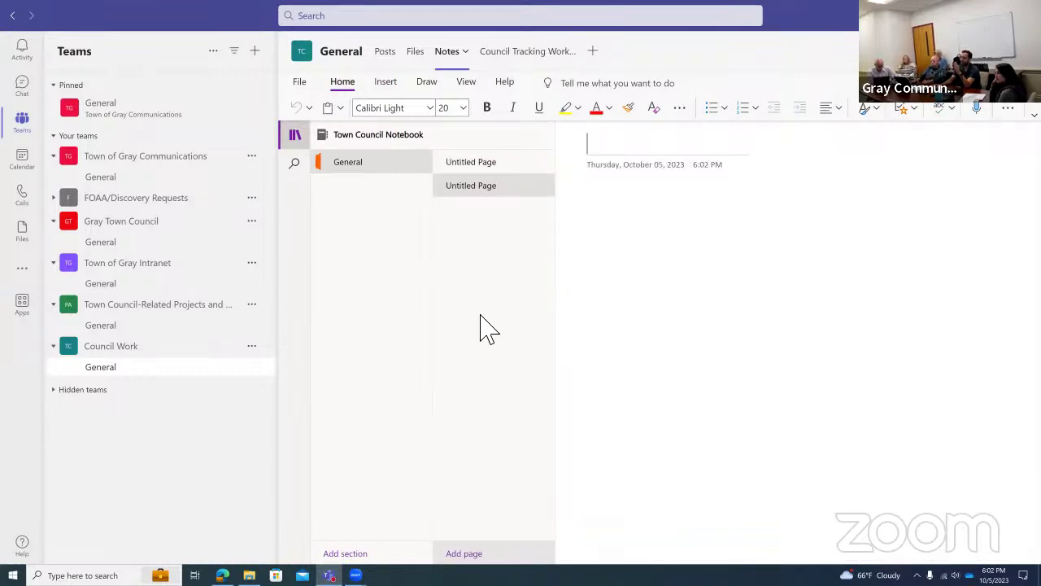
{"action": "left_click", "coordinate": [486, 162]}
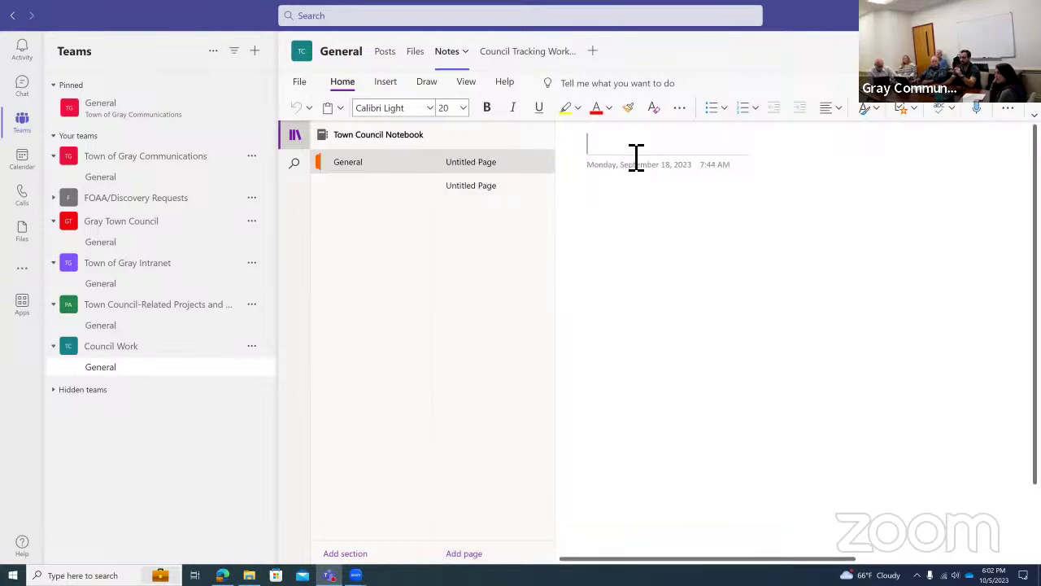
{"action": "type", "text": "Test"}
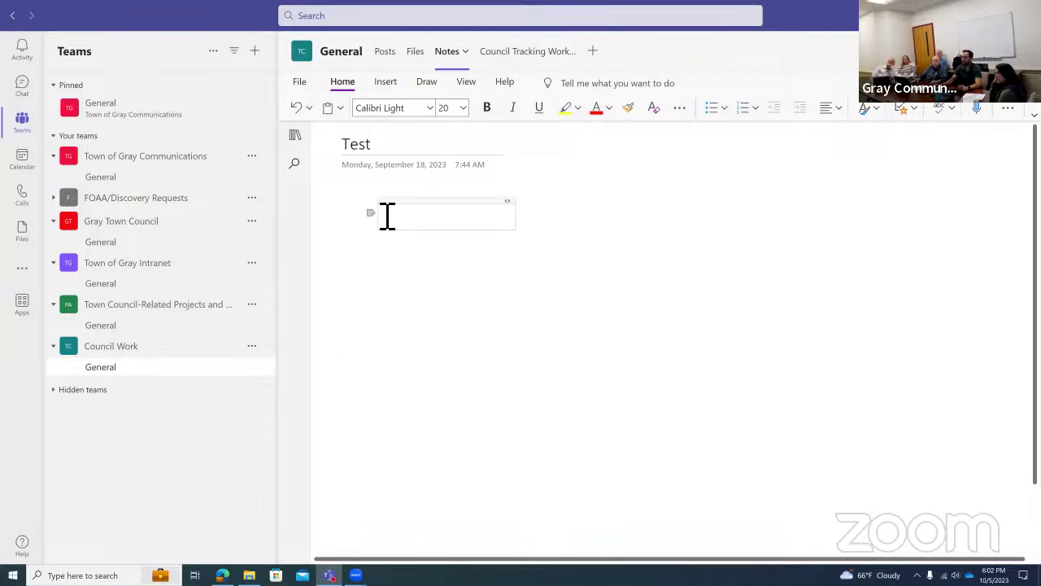
Add a second blank Untitled Page to General and return to the Council Tracking Workbook board.
{"action": "left_click", "coordinate": [295, 135]}
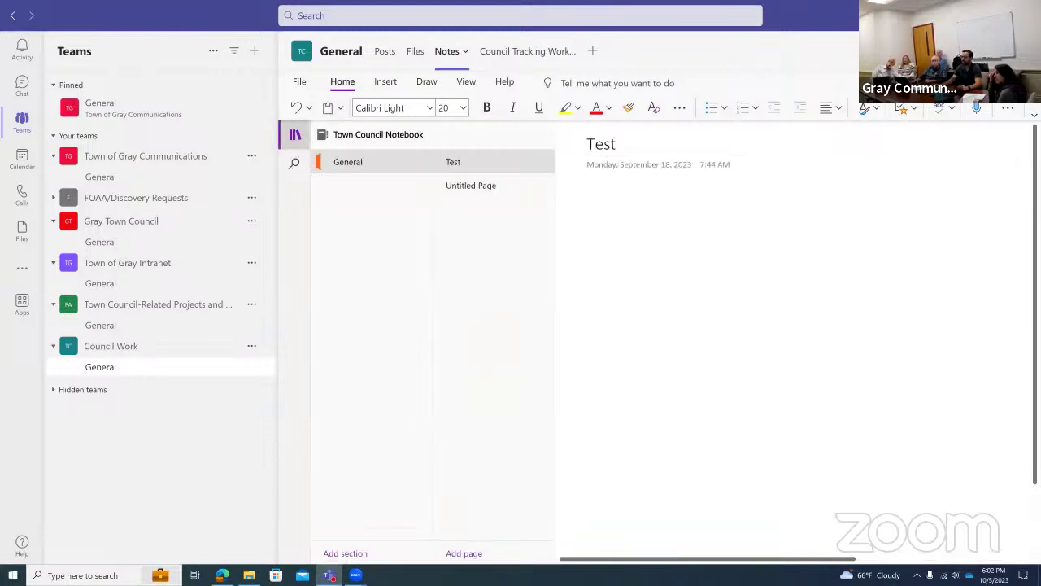
{"action": "left_click", "coordinate": [479, 547]}
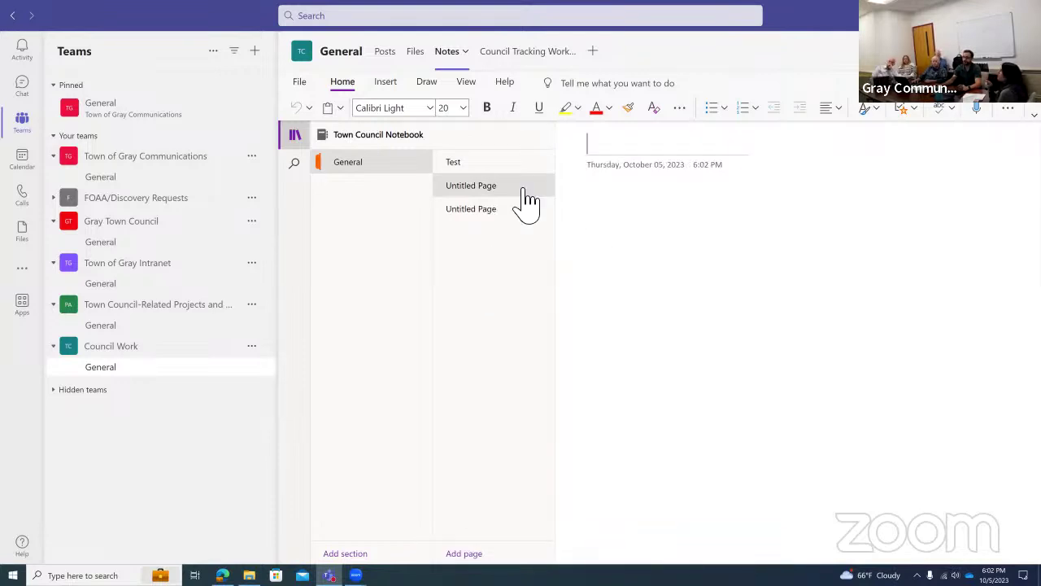
{"action": "left_click", "coordinate": [519, 166]}
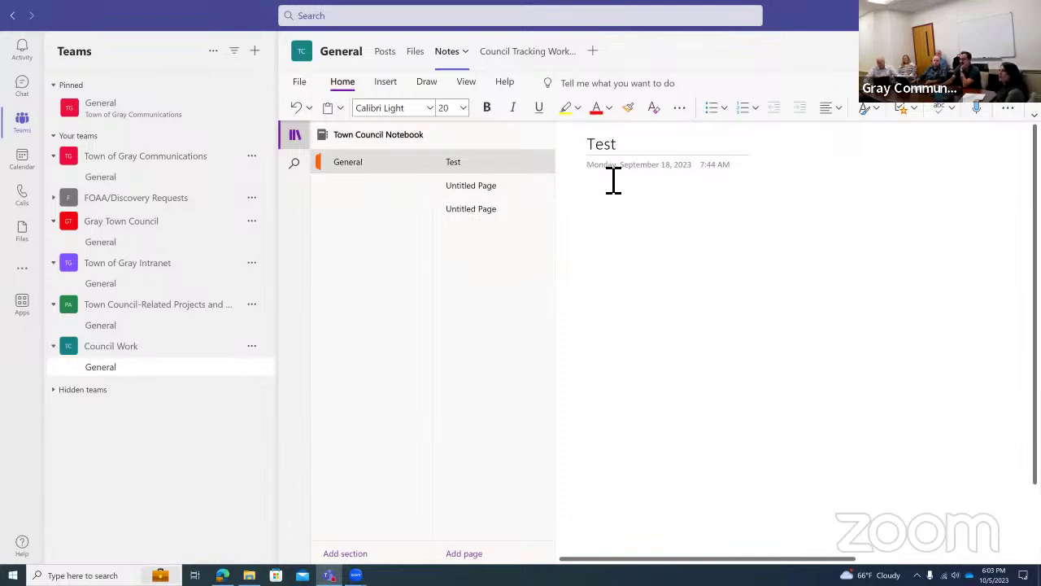
{"action": "left_click", "coordinate": [525, 63]}
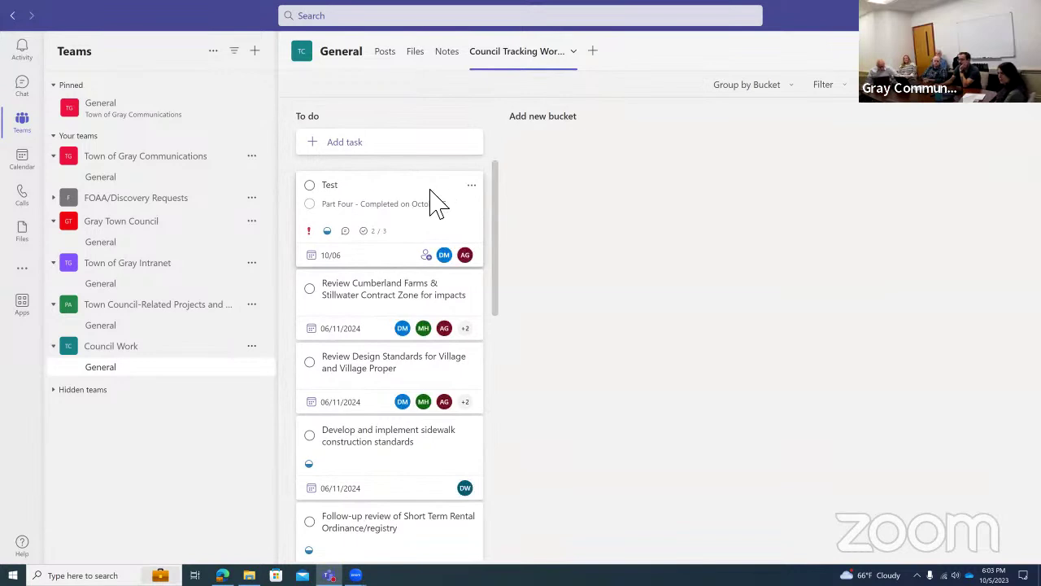
{"action": "left_click", "coordinate": [438, 192]}
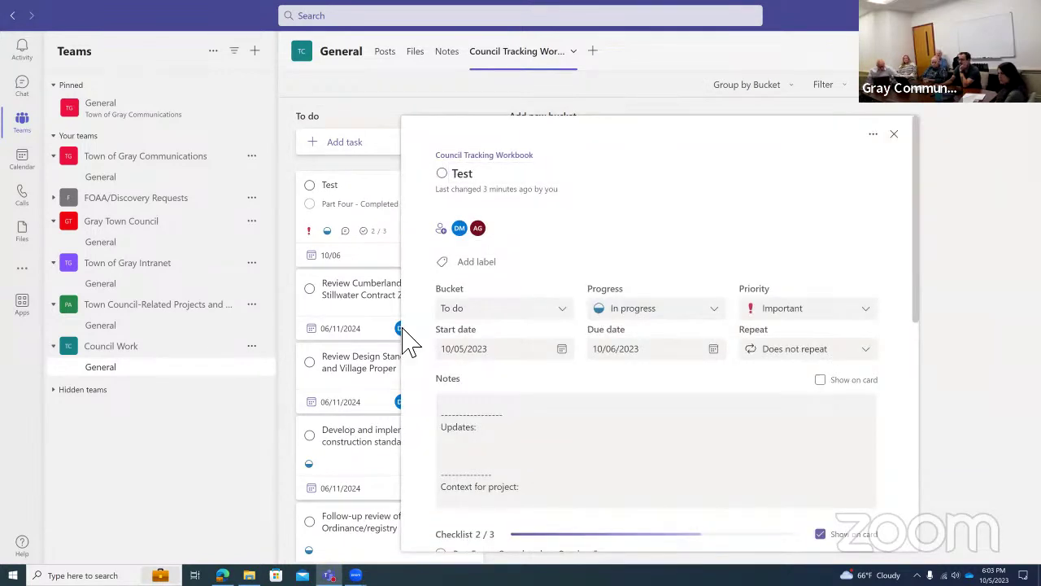
{"action": "scroll", "coordinate": [431, 366], "scroll_direction": "down", "scroll_amount": 2}
{"action": "scroll", "coordinate": [602, 415], "scroll_direction": "down", "scroll_amount": 1}
{"action": "scroll", "coordinate": [555, 365], "scroll_direction": "down", "scroll_amount": 1}
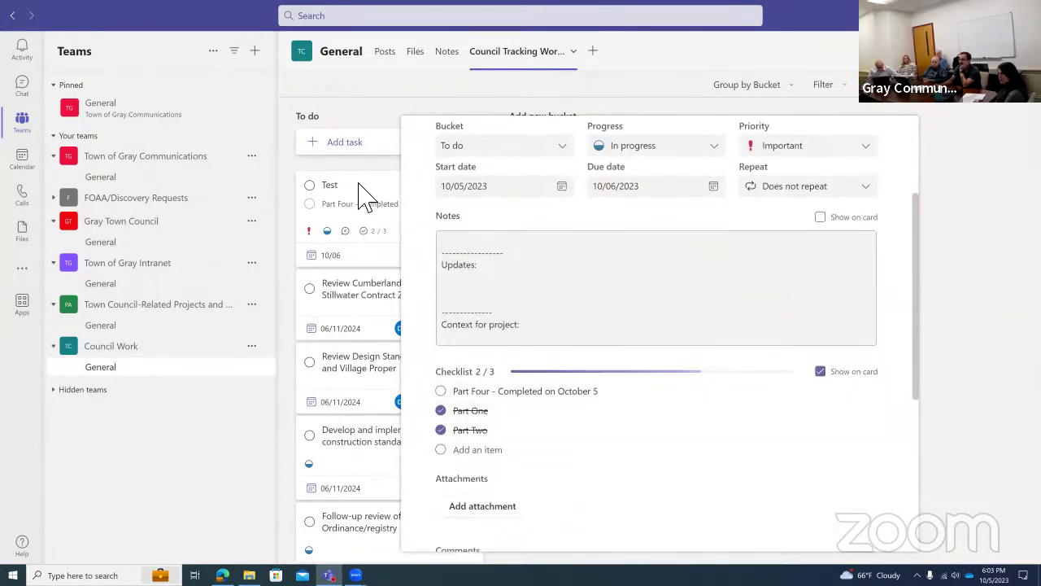
{"action": "left_click", "coordinate": [982, 169]}
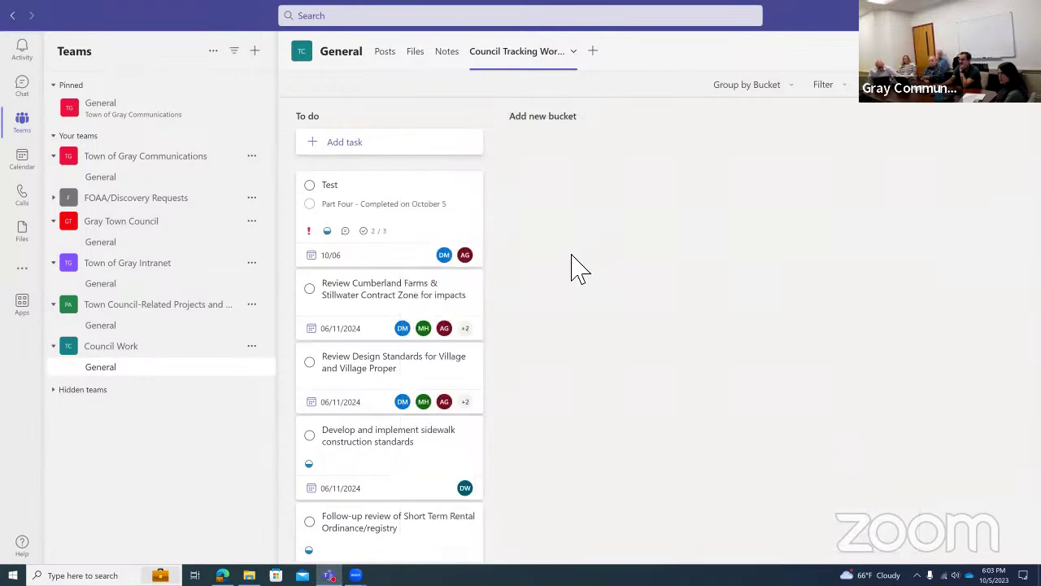
{"action": "scroll", "coordinate": [539, 279], "scroll_direction": "down", "scroll_amount": 1}
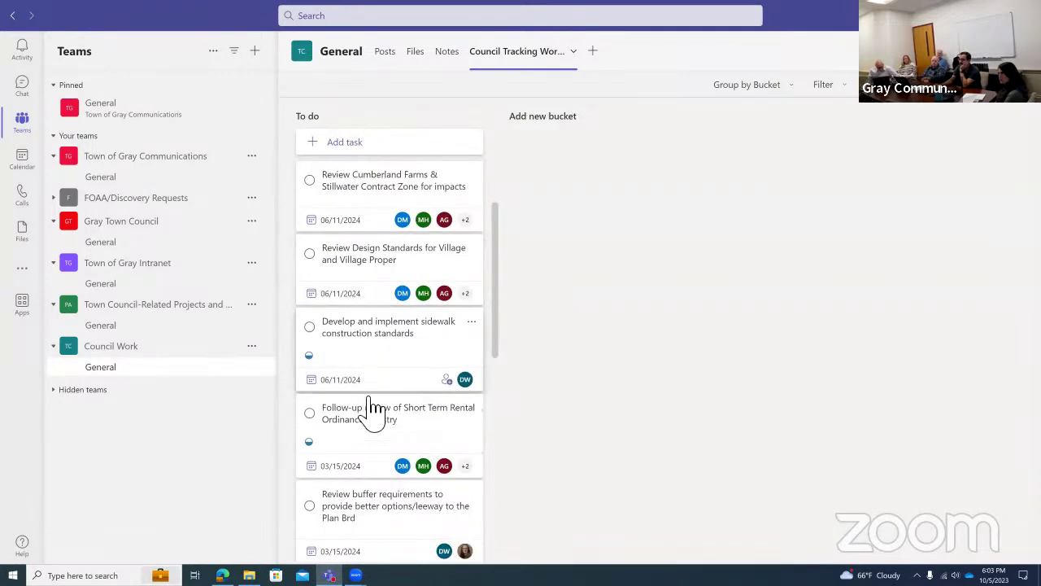
{"action": "left_click", "coordinate": [381, 192]}
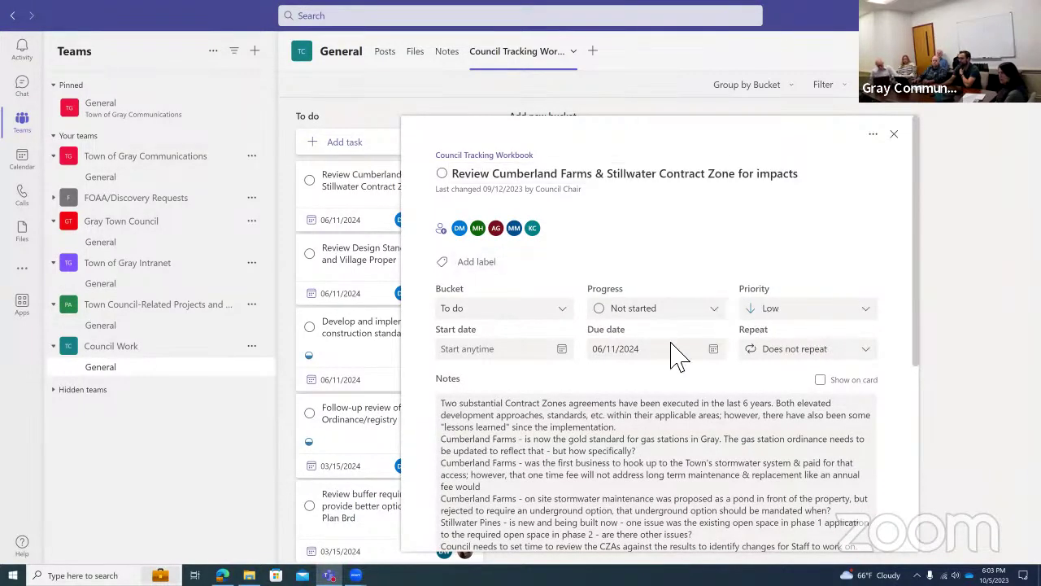
{"action": "scroll", "coordinate": [610, 383], "scroll_direction": "down", "scroll_amount": 3}
{"action": "scroll", "coordinate": [716, 376], "scroll_direction": "down", "scroll_amount": 3}
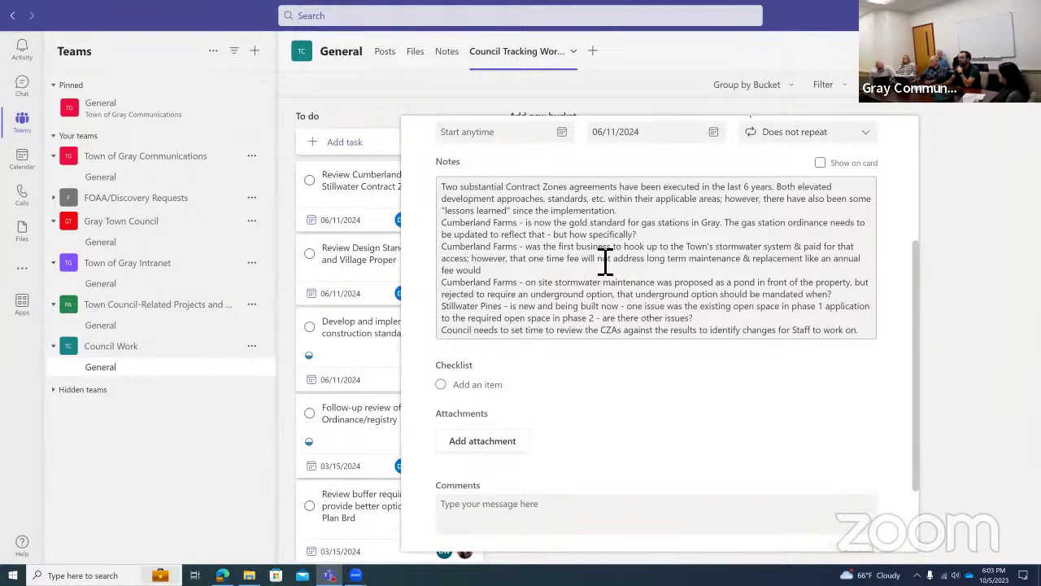
{"action": "left_click", "coordinate": [950, 237]}
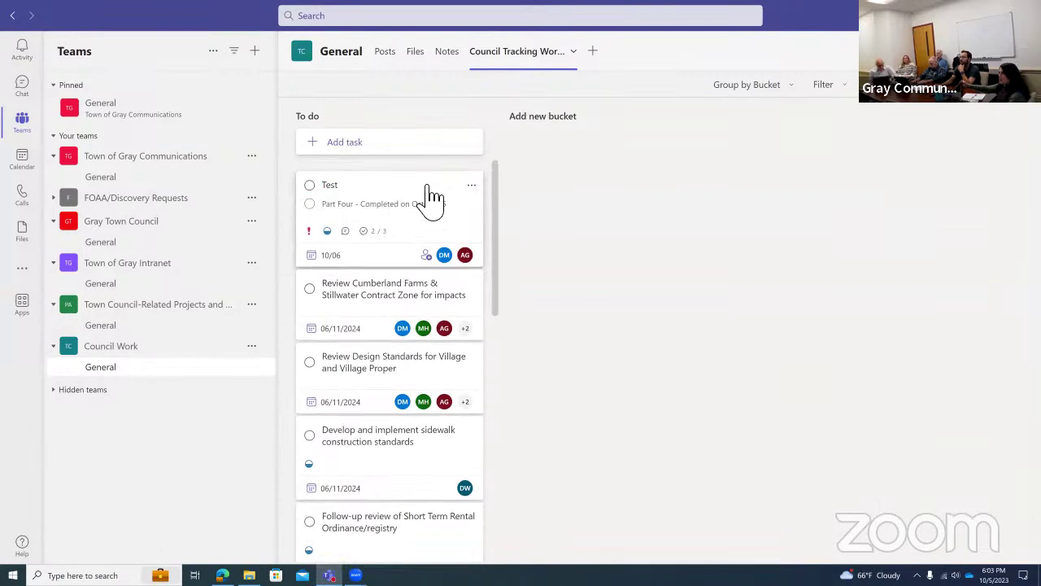
{"action": "left_click", "coordinate": [429, 200]}
{"action": "scroll", "coordinate": [667, 333], "scroll_direction": "down", "scroll_amount": 3}
{"action": "scroll", "coordinate": [667, 333], "scroll_direction": "down", "scroll_amount": 3}
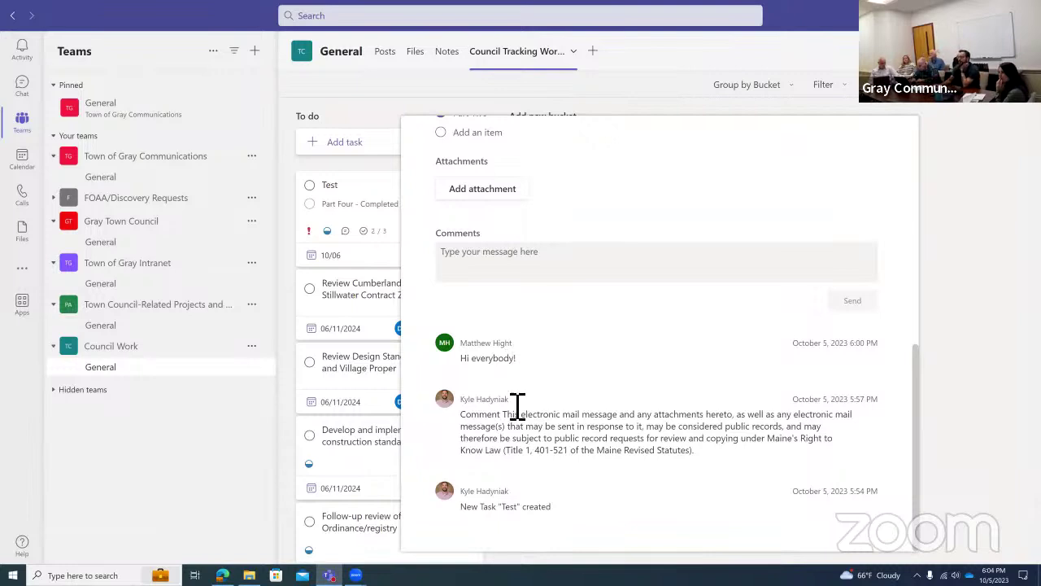
{"action": "scroll", "coordinate": [607, 421], "scroll_direction": "up", "scroll_amount": 3}
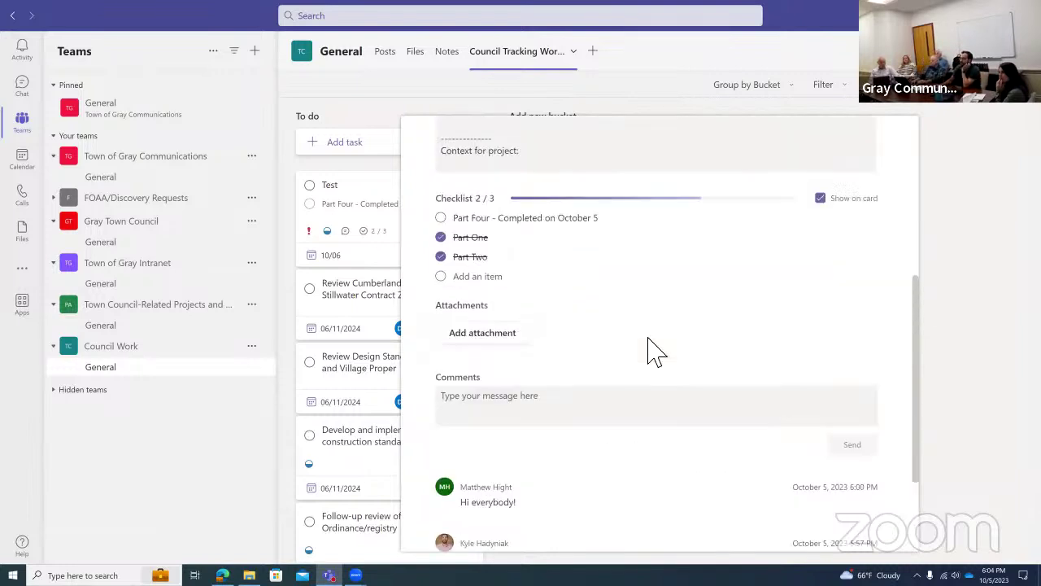
{"action": "left_click", "coordinate": [936, 252]}
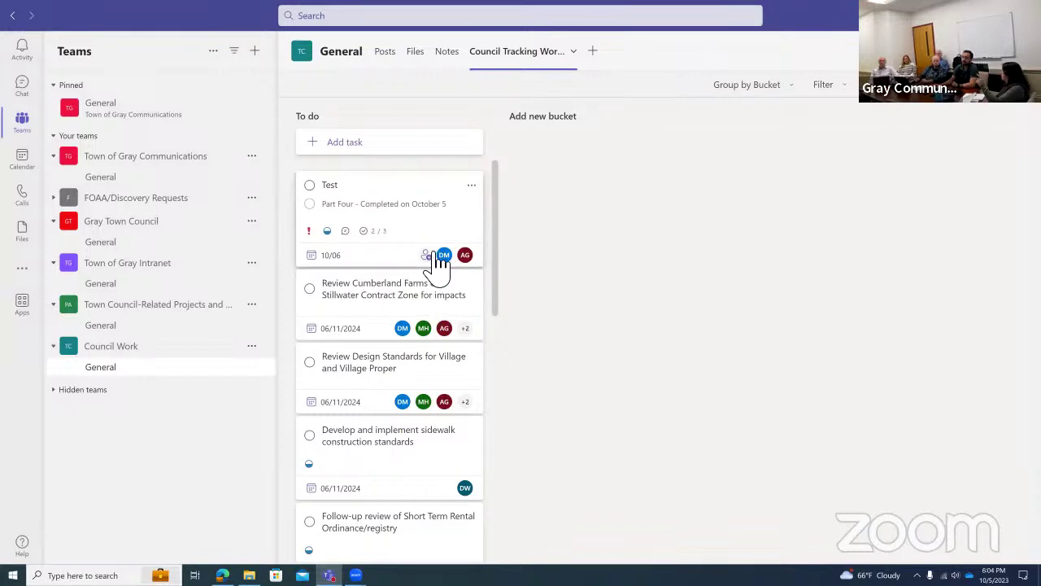
Check the Test card's two assignees and review its details: To do, In progress, due 10/06/2023.
{"action": "left_click", "coordinate": [440, 255]}
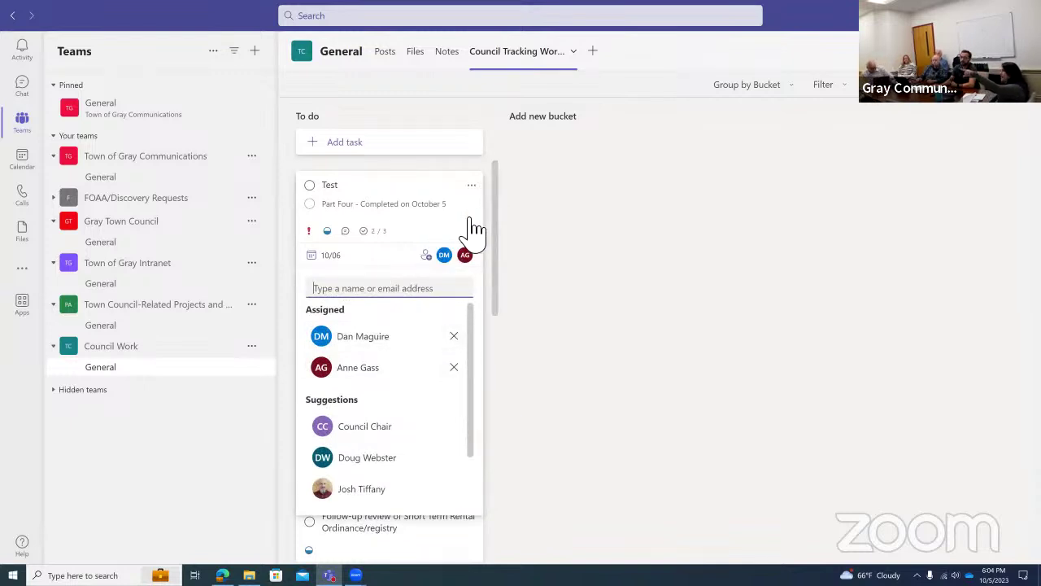
{"action": "left_click", "coordinate": [472, 228]}
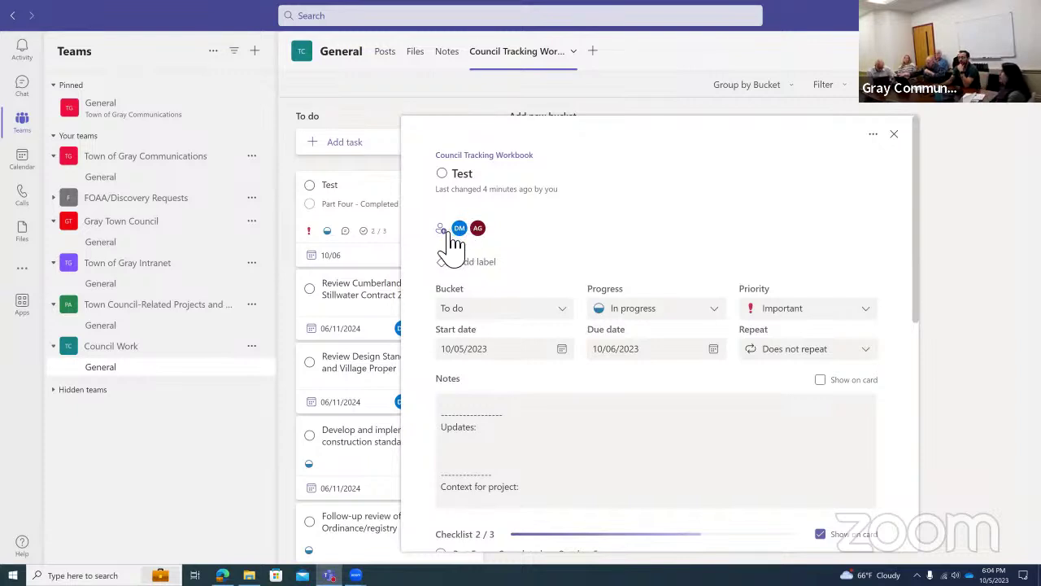
{"action": "left_click", "coordinate": [344, 186]}
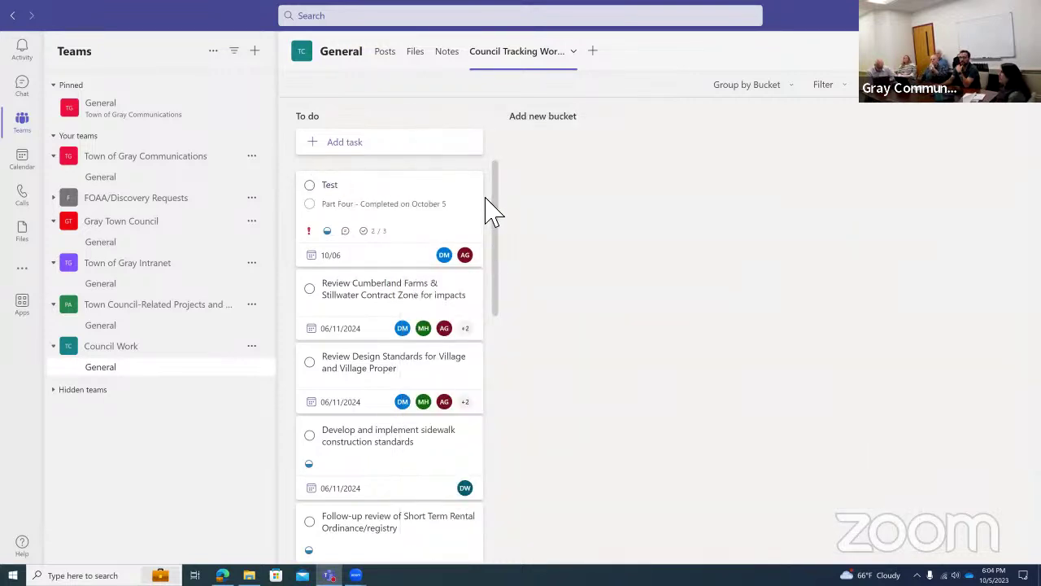
{"action": "left_click", "coordinate": [411, 193]}
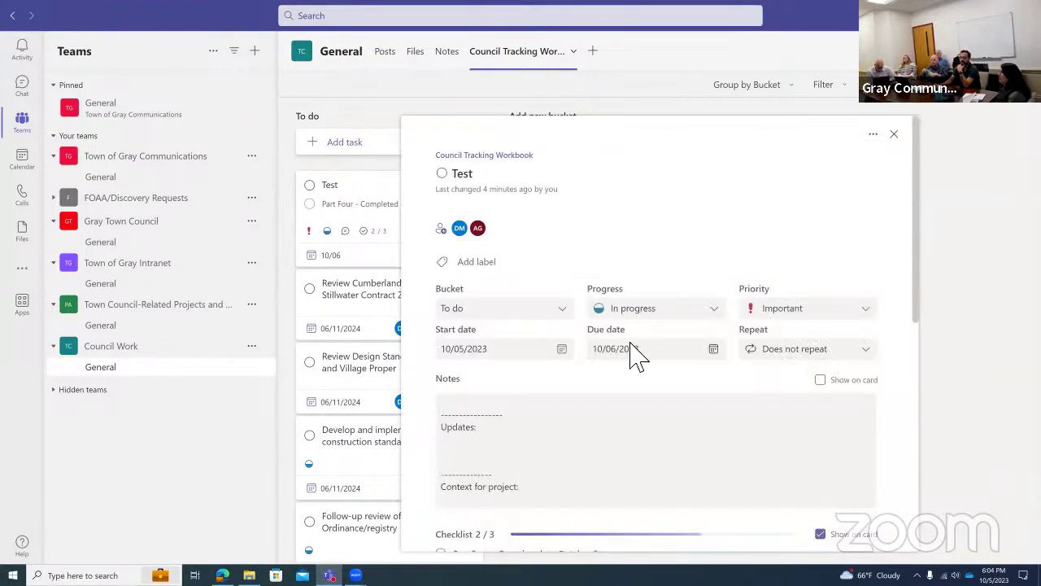
{"action": "scroll", "coordinate": [618, 332], "scroll_direction": "down", "scroll_amount": 3}
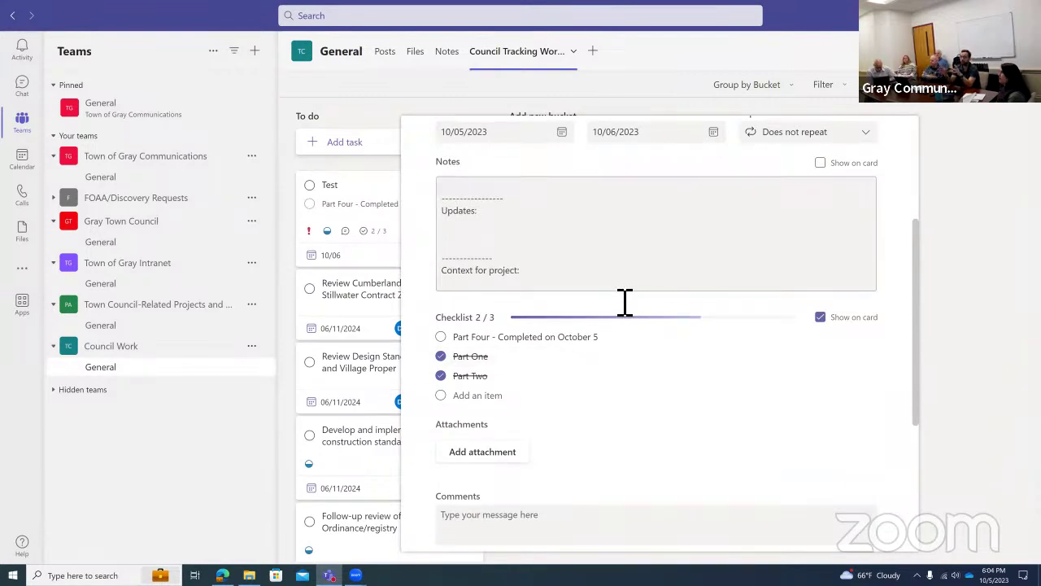
{"action": "scroll", "coordinate": [627, 281], "scroll_direction": "down", "scroll_amount": 1}
{"action": "scroll", "coordinate": [626, 282], "scroll_direction": "up", "scroll_amount": 5}
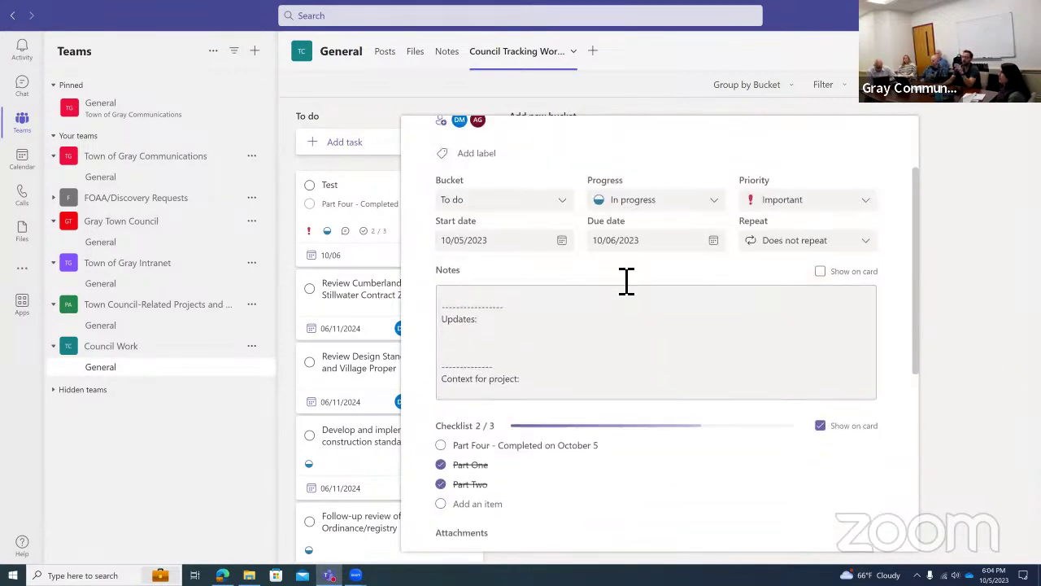
{"action": "scroll", "coordinate": [700, 488], "scroll_direction": "down", "scroll_amount": 3}
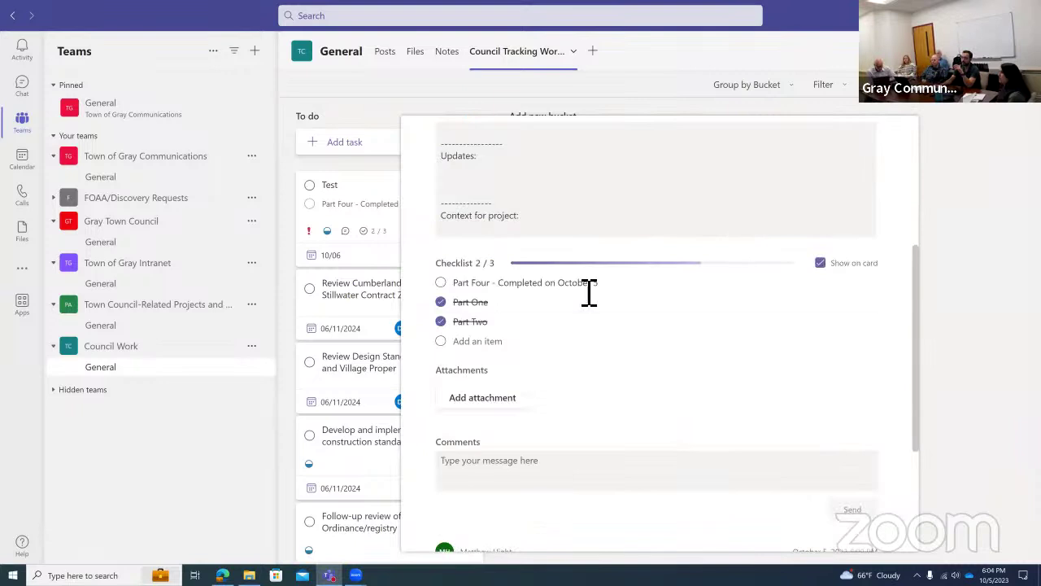
{"action": "scroll", "coordinate": [716, 474], "scroll_direction": "down", "scroll_amount": 2}
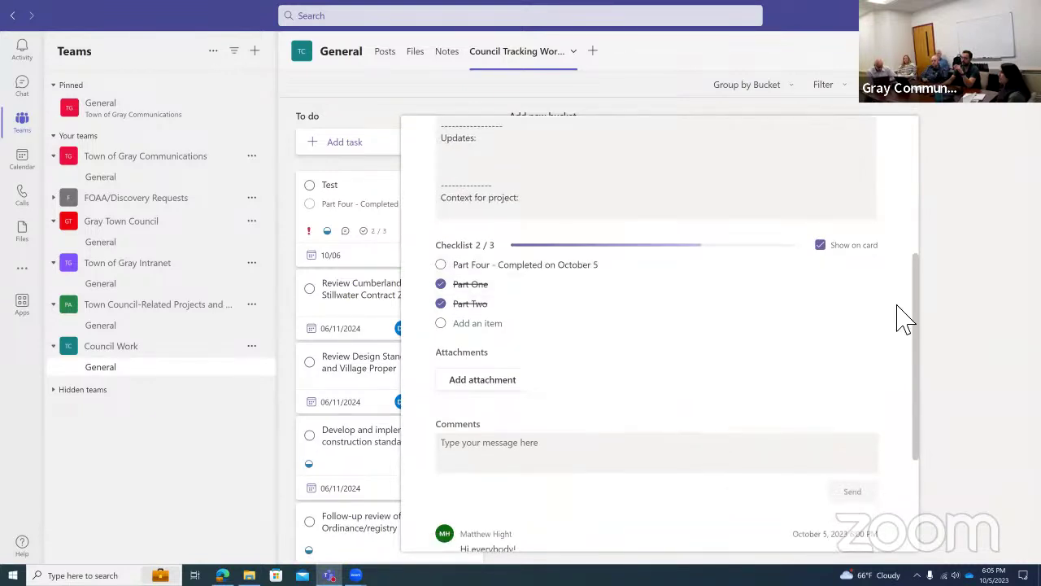
{"action": "scroll", "coordinate": [596, 277], "scroll_direction": "up", "scroll_amount": 5}
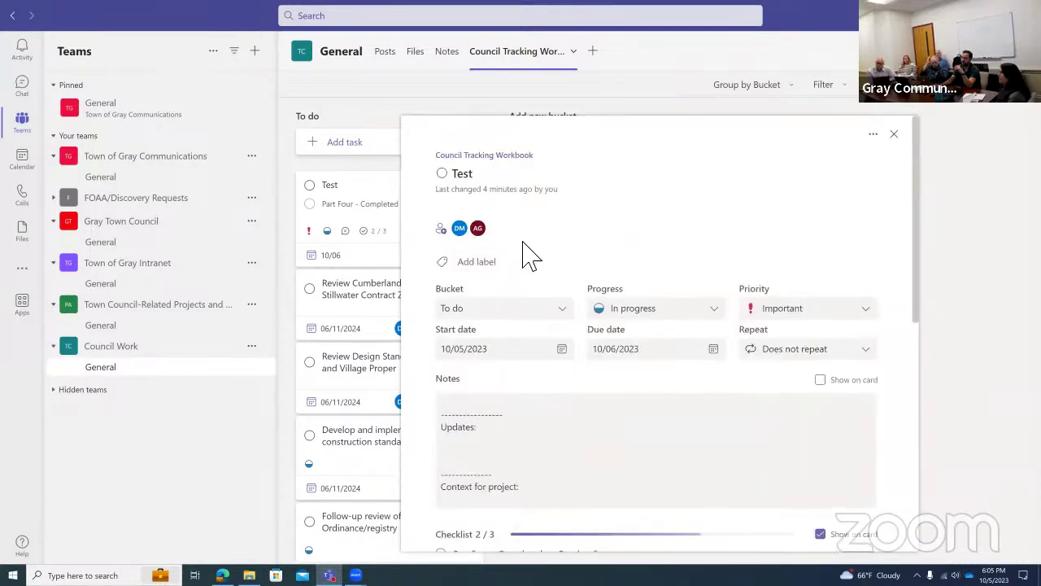
Remove the first assignee from the Test task, leaving one, and close its details.
{"action": "left_click", "coordinate": [478, 234]}
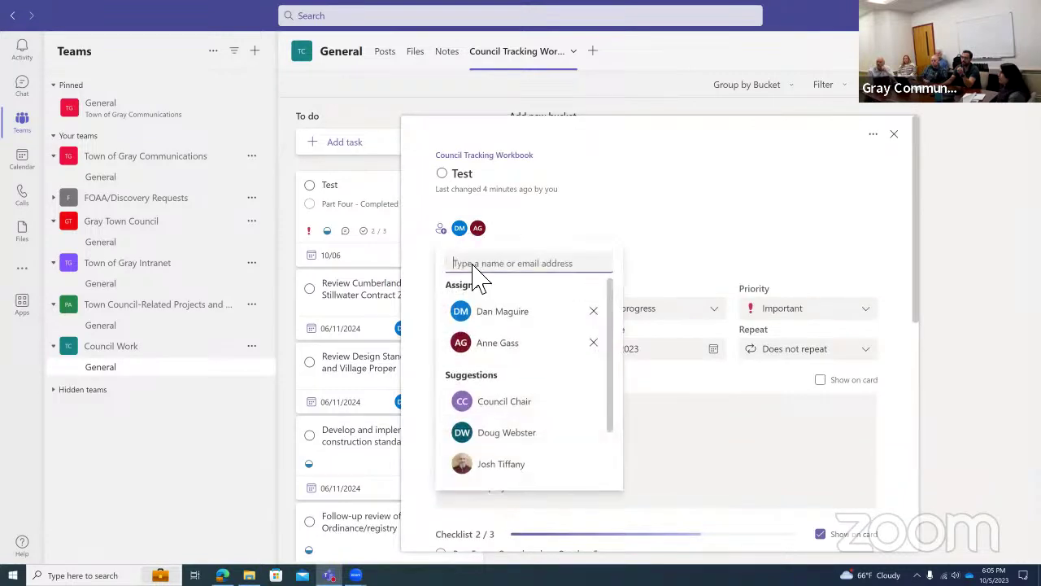
{"action": "left_click", "coordinate": [594, 313]}
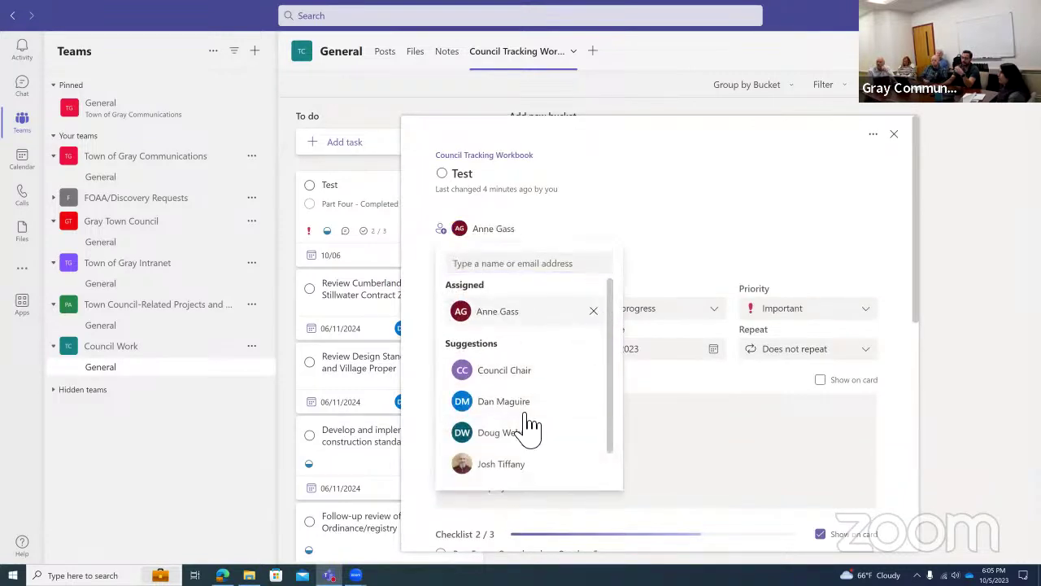
{"action": "scroll", "coordinate": [529, 429], "scroll_direction": "down", "scroll_amount": 3}
{"action": "scroll", "coordinate": [518, 409], "scroll_direction": "up", "scroll_amount": 5}
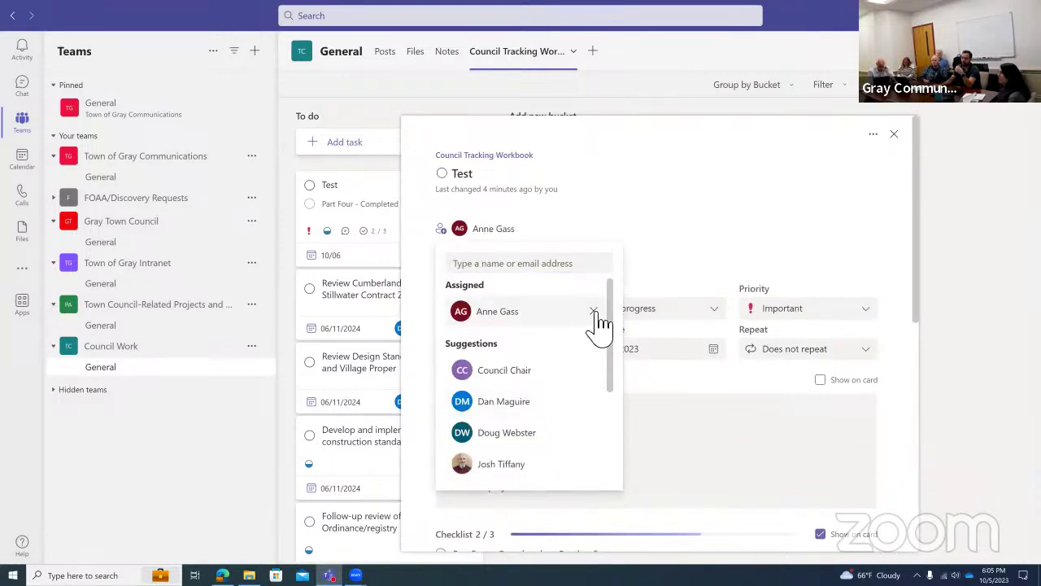
{"action": "left_click", "coordinate": [476, 325]}
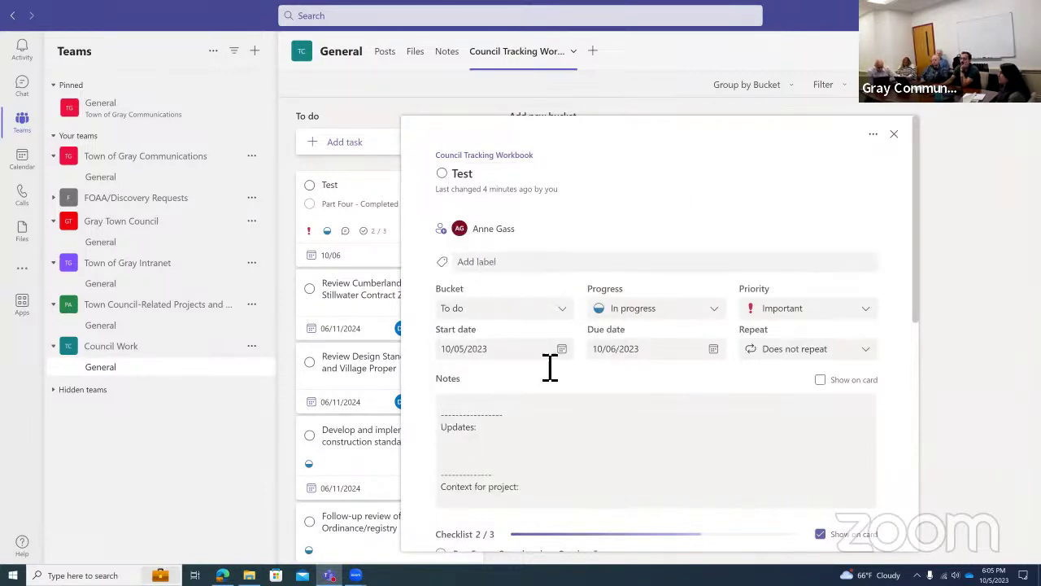
{"action": "left_click", "coordinate": [894, 134]}
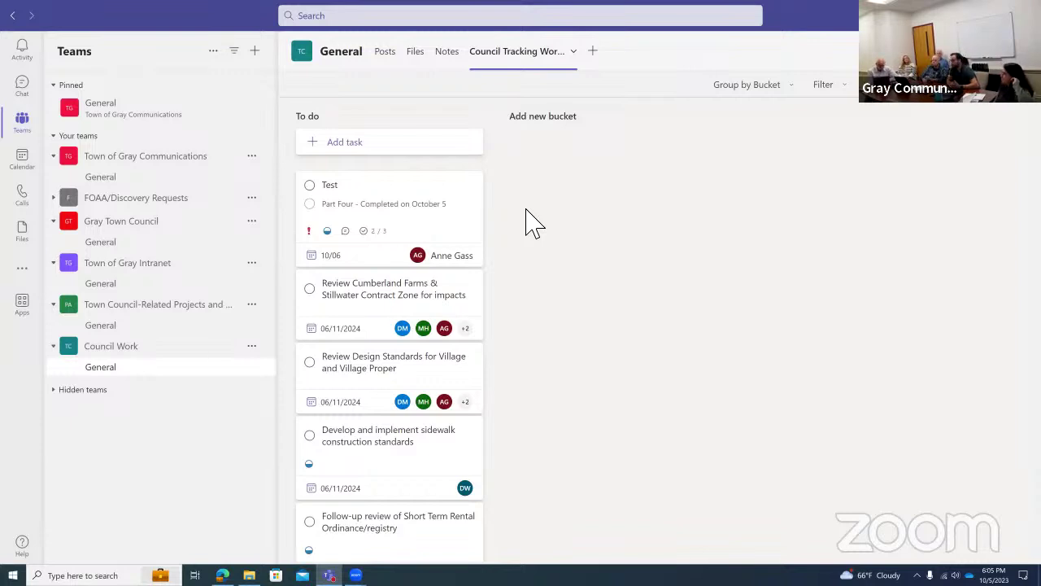
{"action": "left_click", "coordinate": [462, 216]}
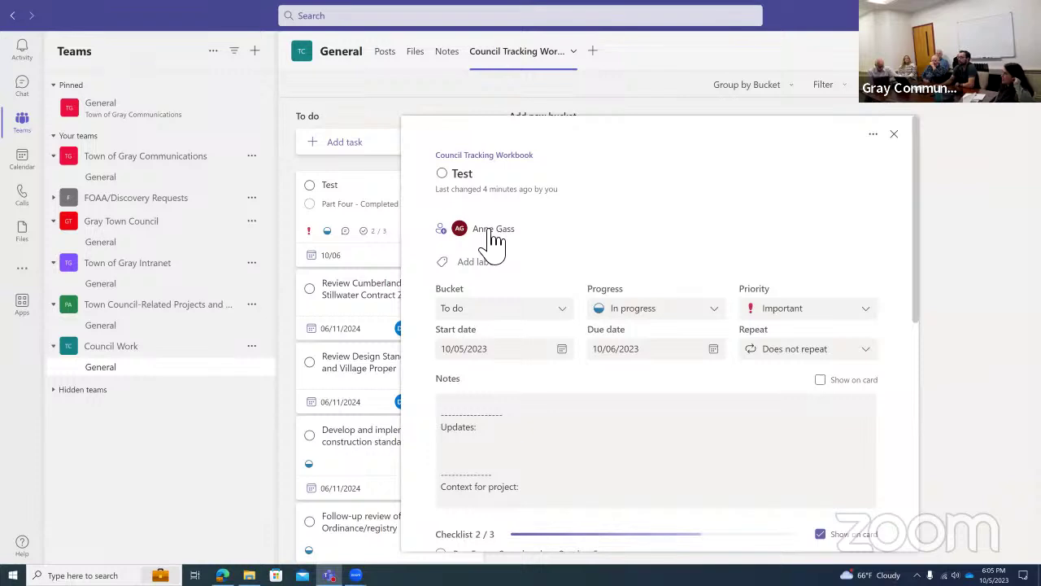
{"action": "left_click", "coordinate": [494, 232]}
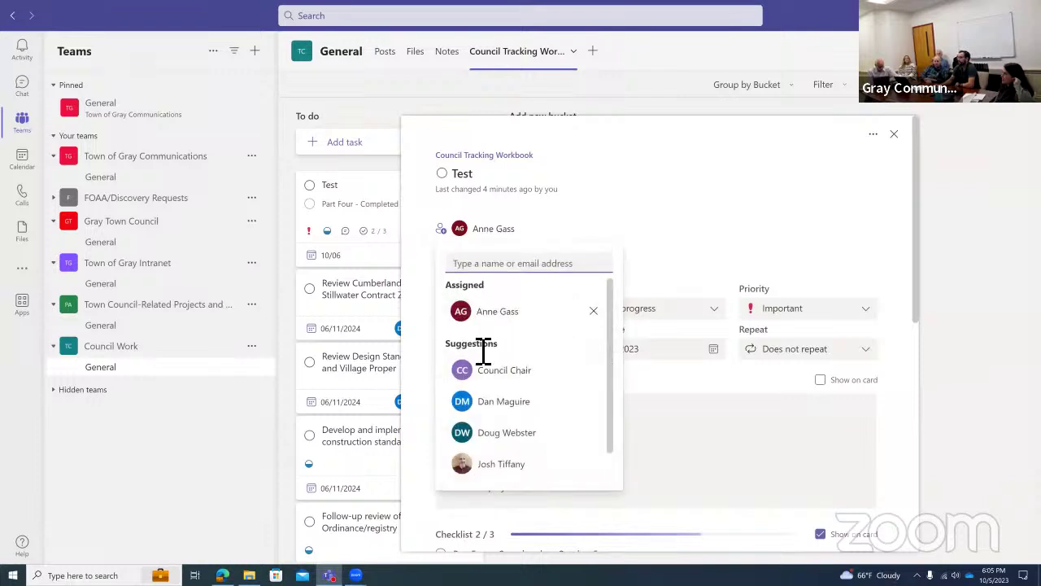
{"action": "scroll", "coordinate": [528, 370], "scroll_direction": "down", "scroll_amount": 2}
{"action": "scroll", "coordinate": [533, 354], "scroll_direction": "down", "scroll_amount": 1}
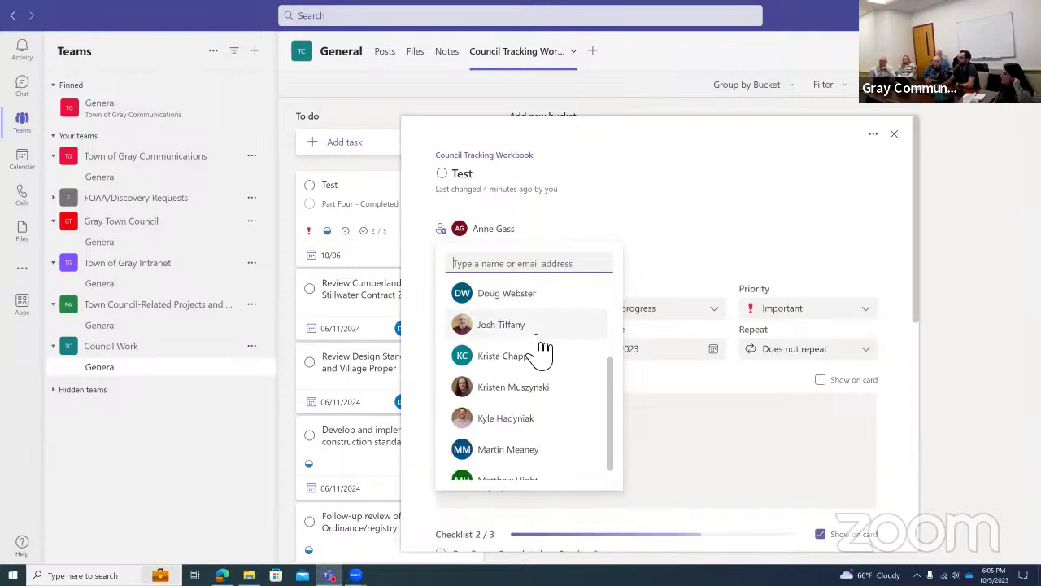
{"action": "scroll", "coordinate": [509, 373], "scroll_direction": "up", "scroll_amount": 3}
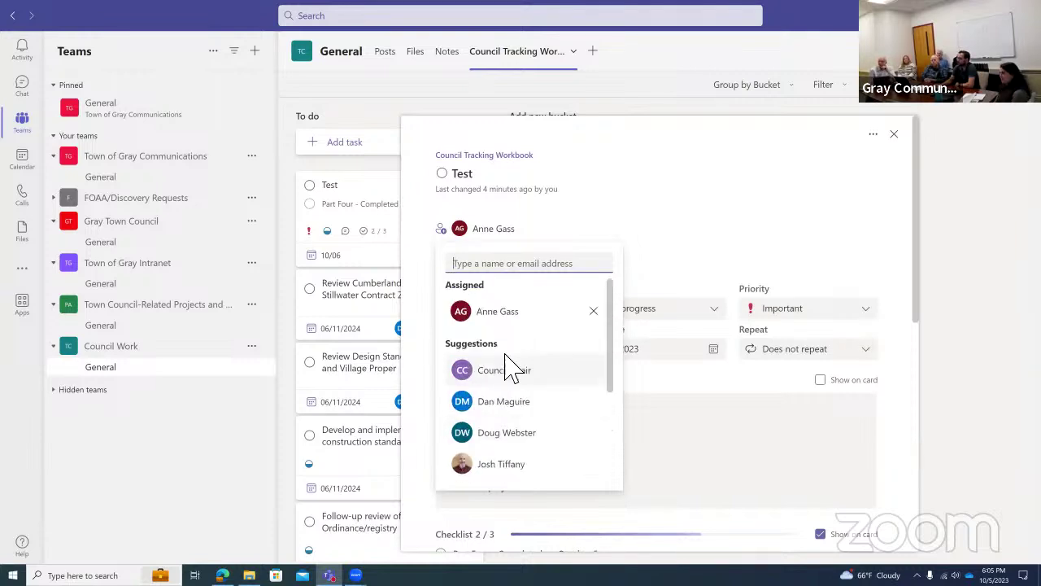
{"action": "scroll", "coordinate": [525, 362], "scroll_direction": "down", "scroll_amount": 1}
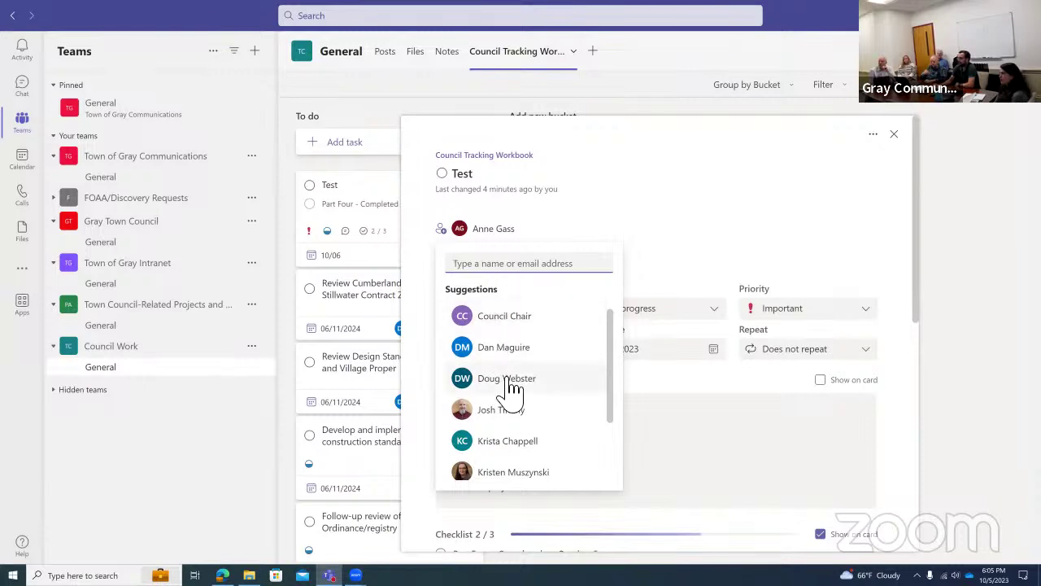
{"action": "scroll", "coordinate": [515, 386], "scroll_direction": "down", "scroll_amount": 1}
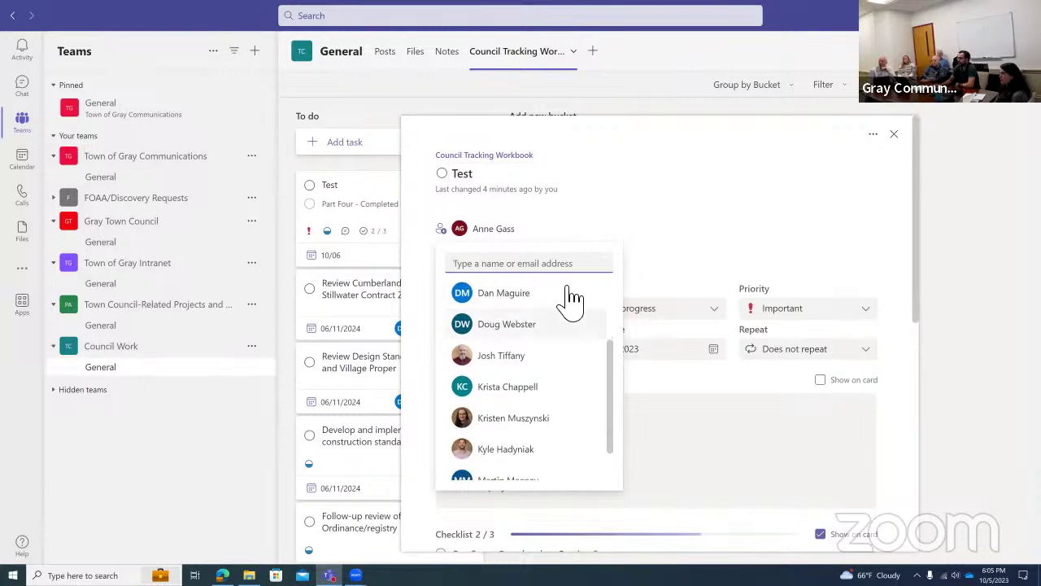
{"action": "scroll", "coordinate": [553, 356], "scroll_direction": "down", "scroll_amount": 1}
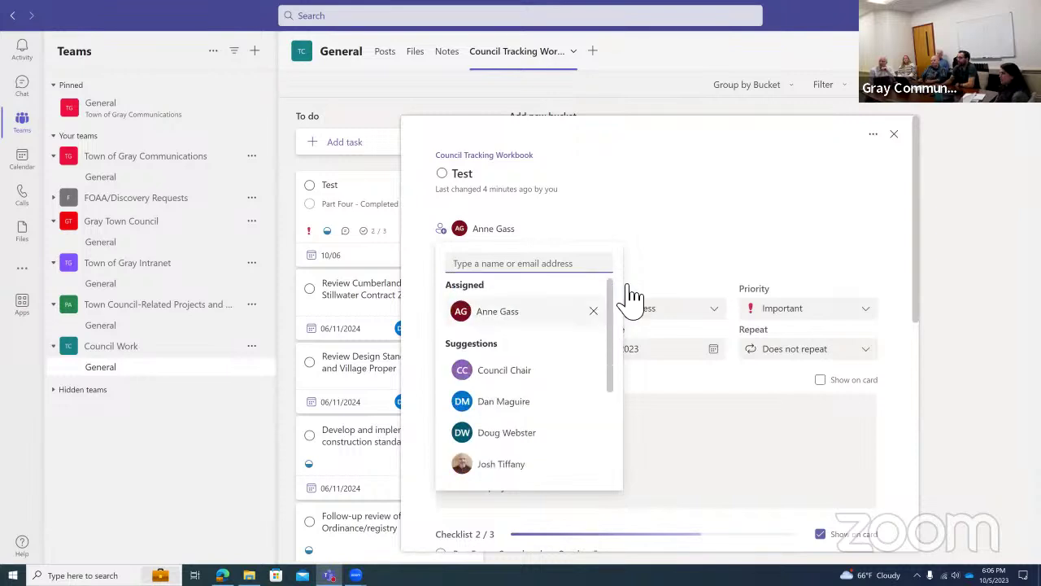
{"action": "left_click", "coordinate": [667, 265]}
{"action": "left_click", "coordinate": [732, 199]}
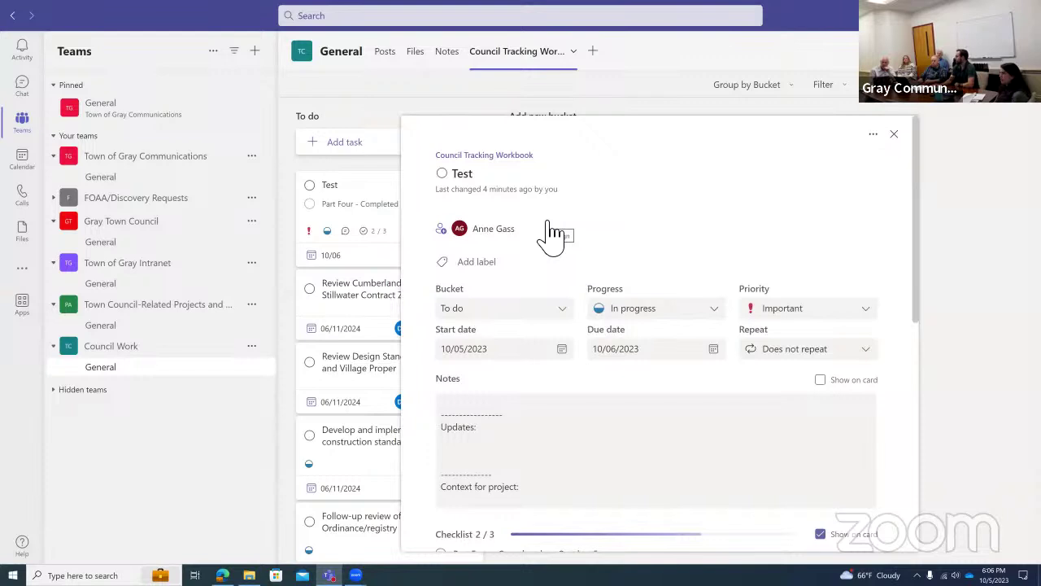
{"action": "left_click", "coordinate": [448, 231]}
{"action": "scroll", "coordinate": [558, 432], "scroll_direction": "down", "scroll_amount": 3}
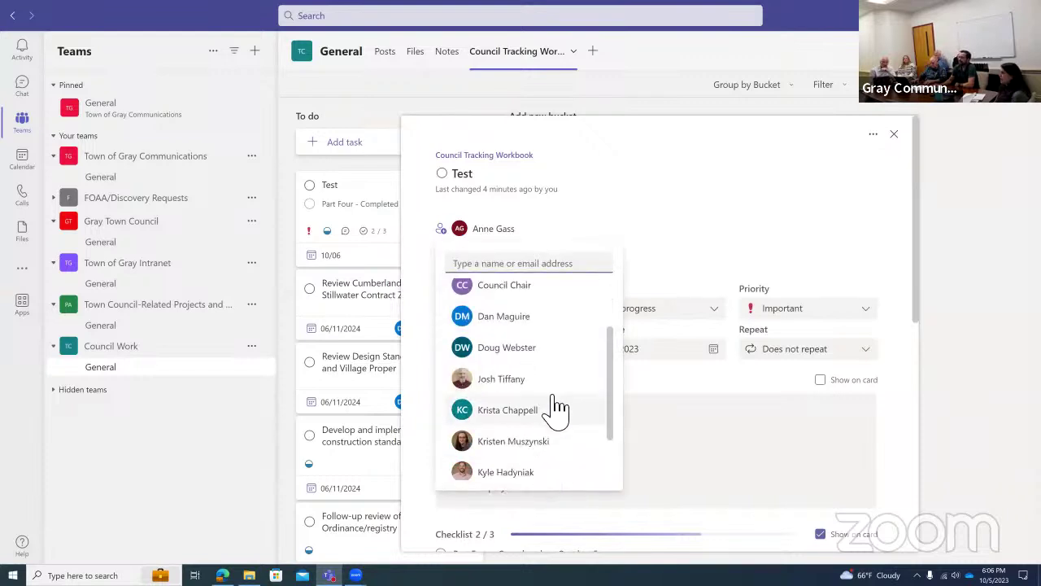
{"action": "scroll", "coordinate": [553, 375], "scroll_direction": "up", "scroll_amount": 3}
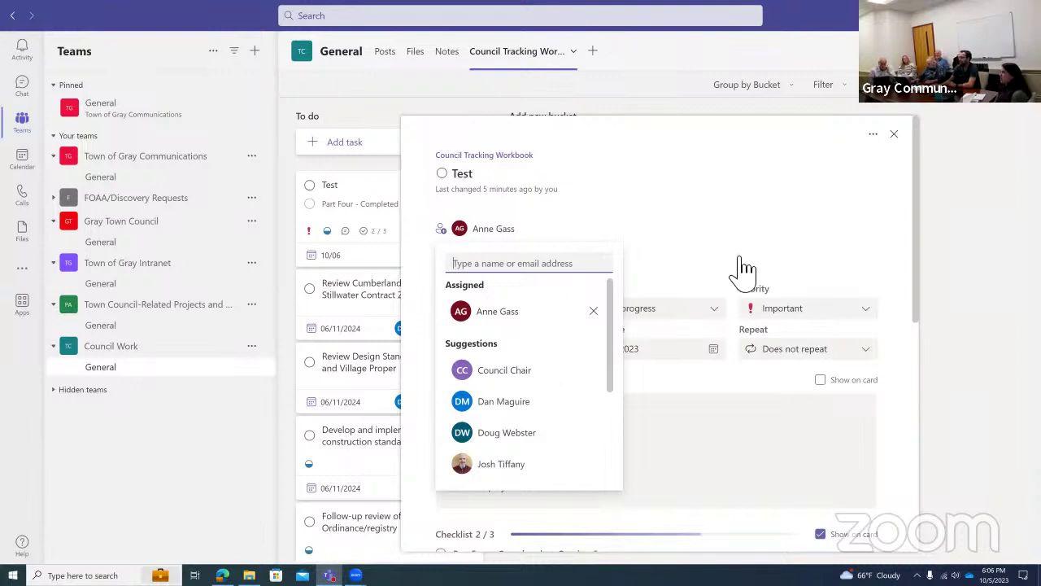
{"action": "left_click", "coordinate": [753, 134]}
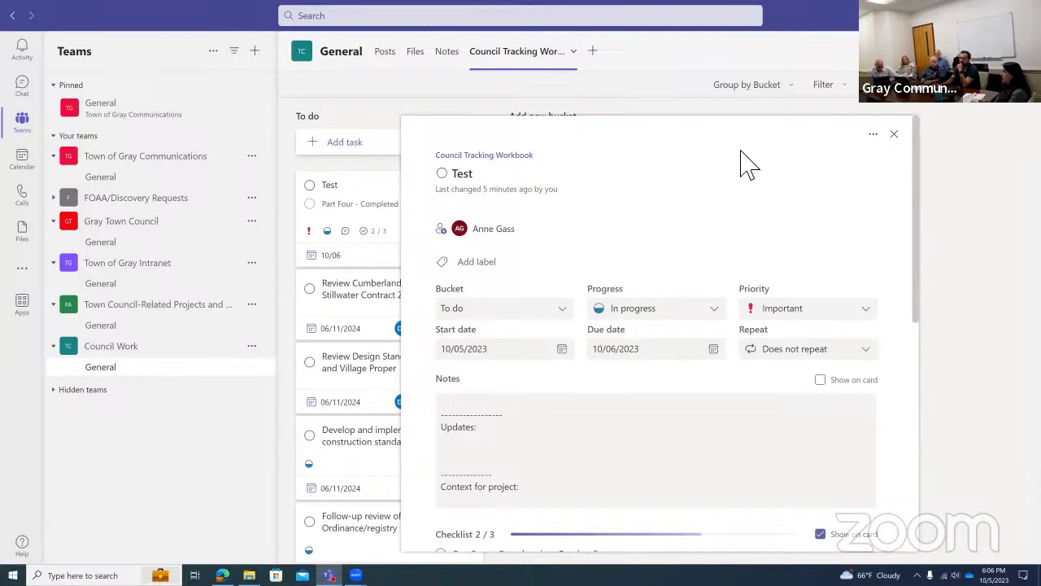
Close the Test task and add two buckets, 'Dan's Work' and 'Anne's Work'.
{"action": "left_click", "coordinate": [894, 133]}
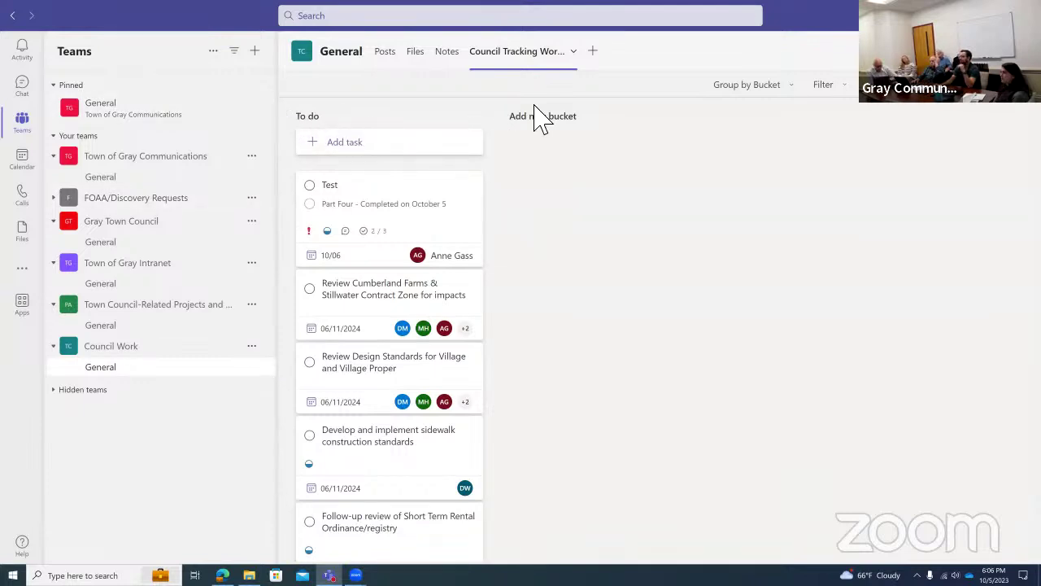
{"action": "left_click", "coordinate": [567, 130]}
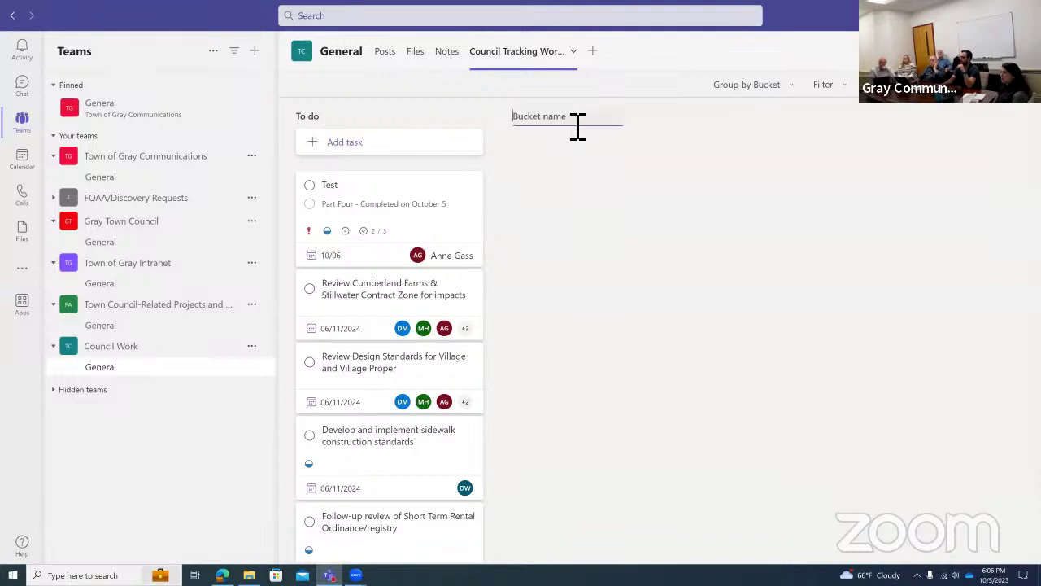
{"action": "type", "text": "Dan's Work"}
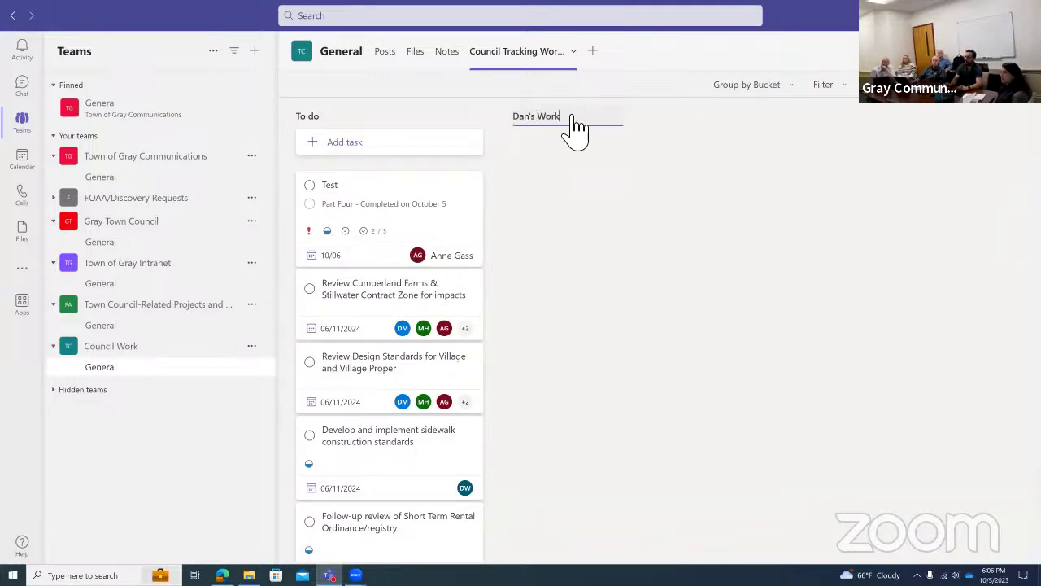
{"action": "key", "text": "Return"}
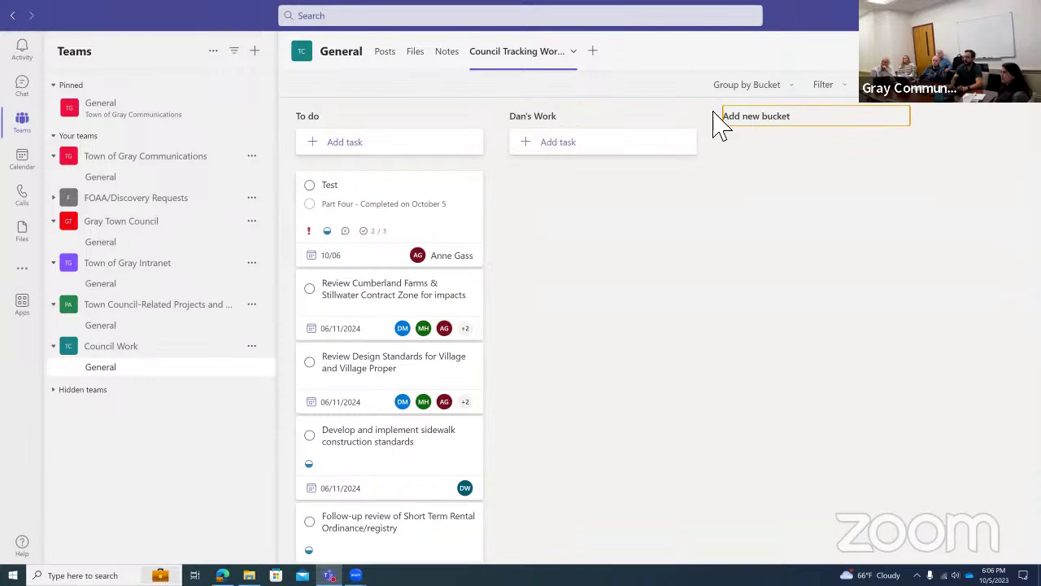
{"action": "type", "text": "Anne's"}
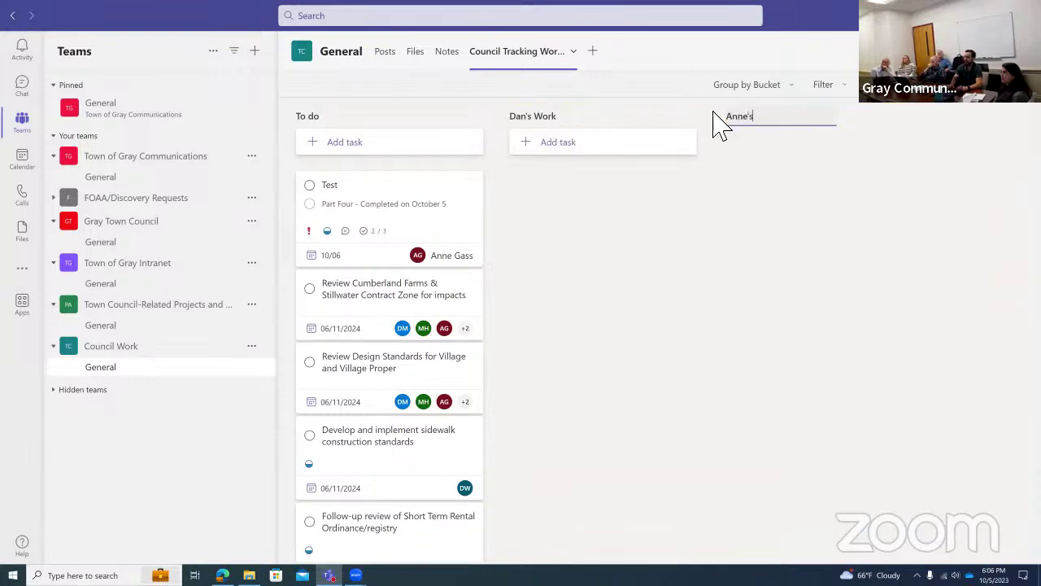
{"action": "type", "text": " Work"}
{"action": "key", "text": "Return"}
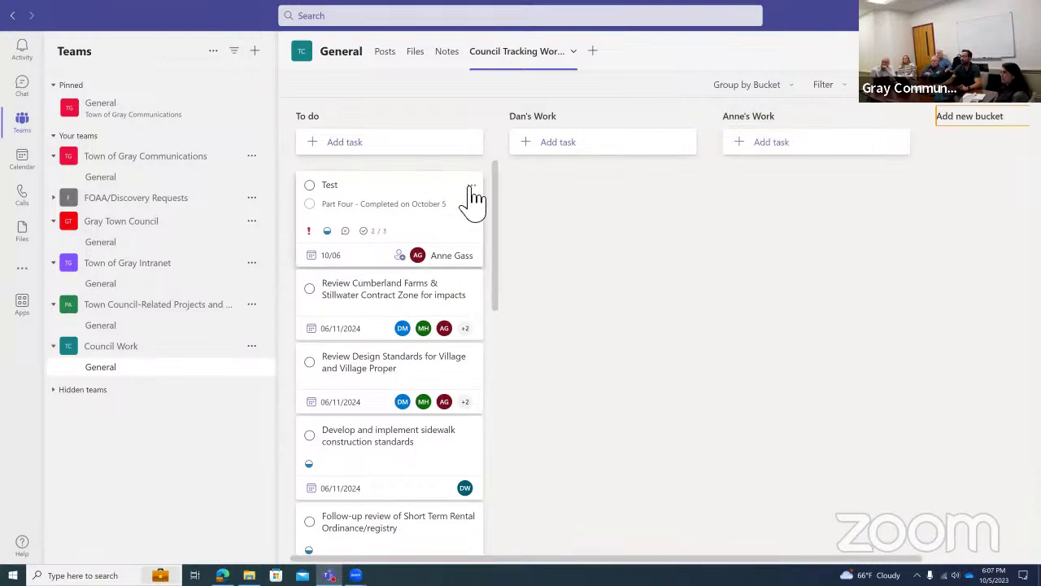
Drag the Test card out of To do into the Dan's Work bucket.
{"action": "left_click", "coordinate": [472, 186]}
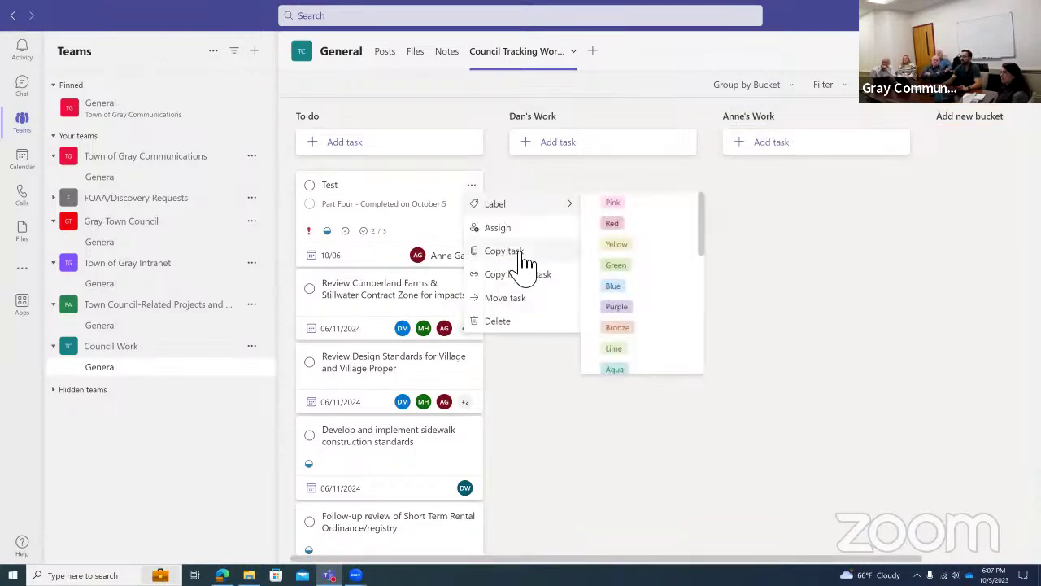
{"action": "key", "text": "Escape"}
{"action": "left_click_drag", "start_coordinate": [413, 198], "coordinate": [640, 213]}
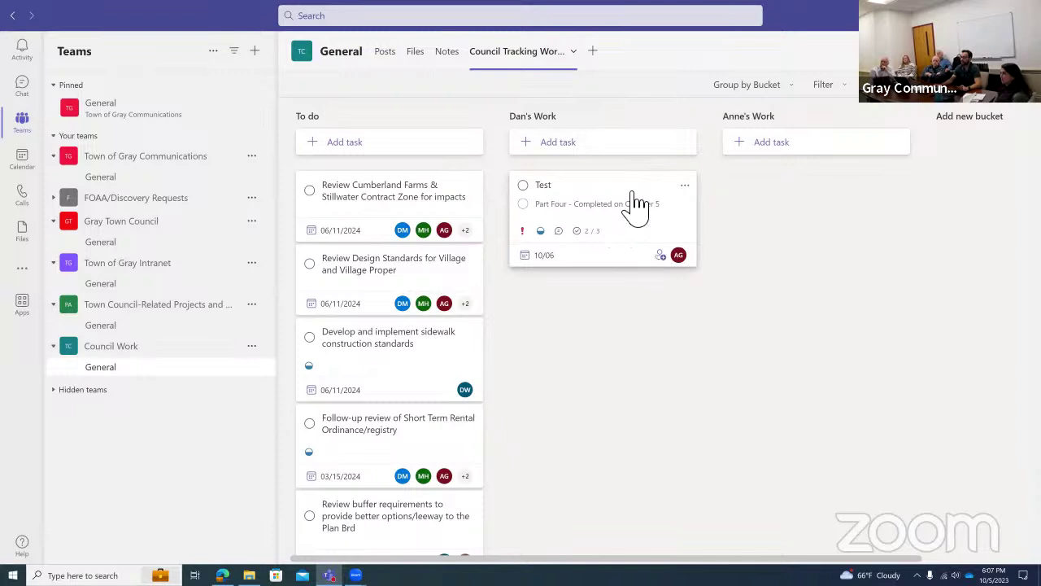
{"action": "left_click_drag", "start_coordinate": [602, 192], "coordinate": [763, 182]}
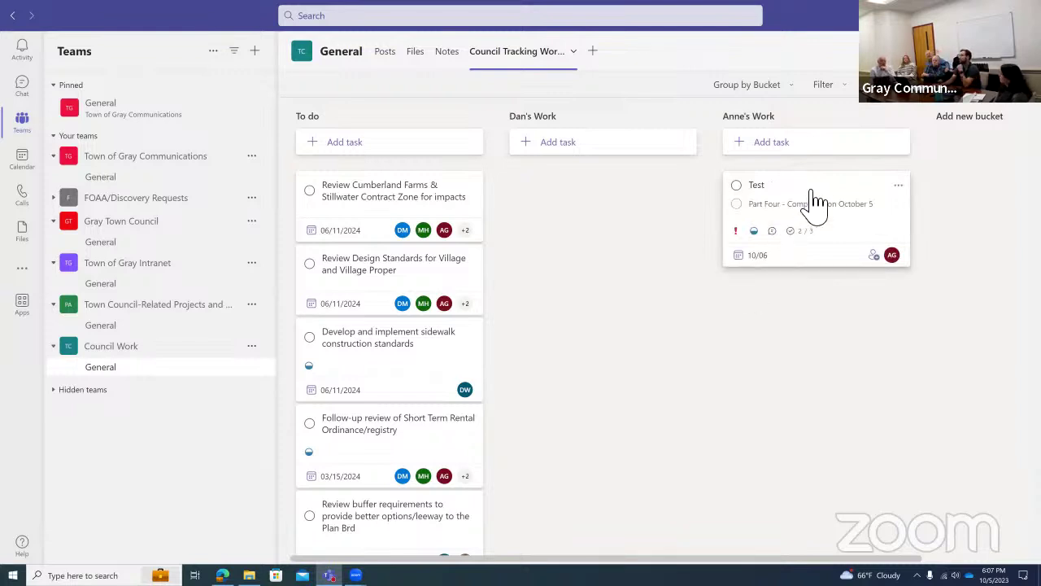
{"action": "left_click_drag", "start_coordinate": [825, 198], "coordinate": [602, 186]}
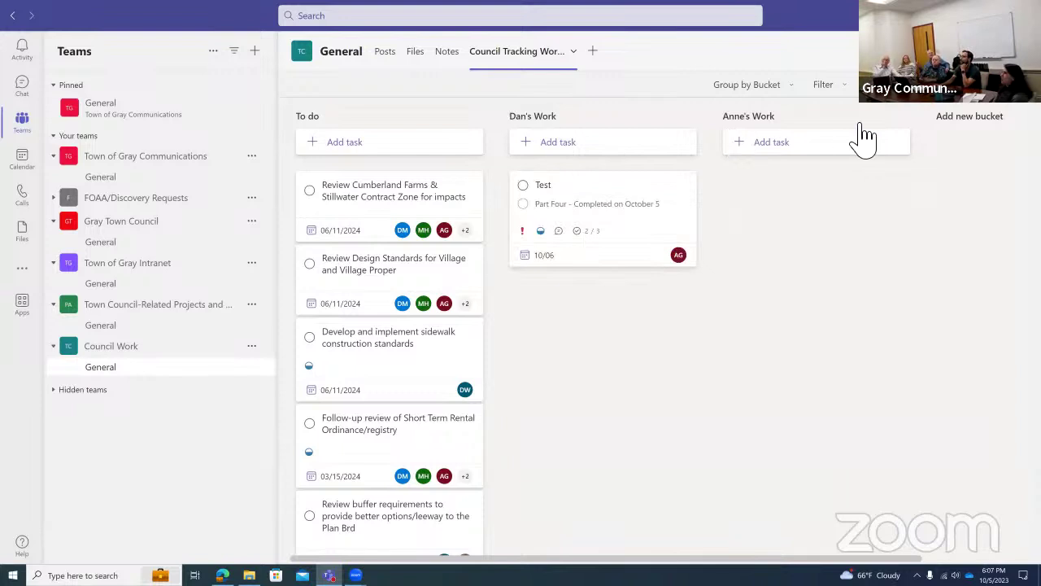
Create a 'Public Works' bucket and drag the sidewalk construction standards task into it.
{"action": "left_click", "coordinate": [963, 128]}
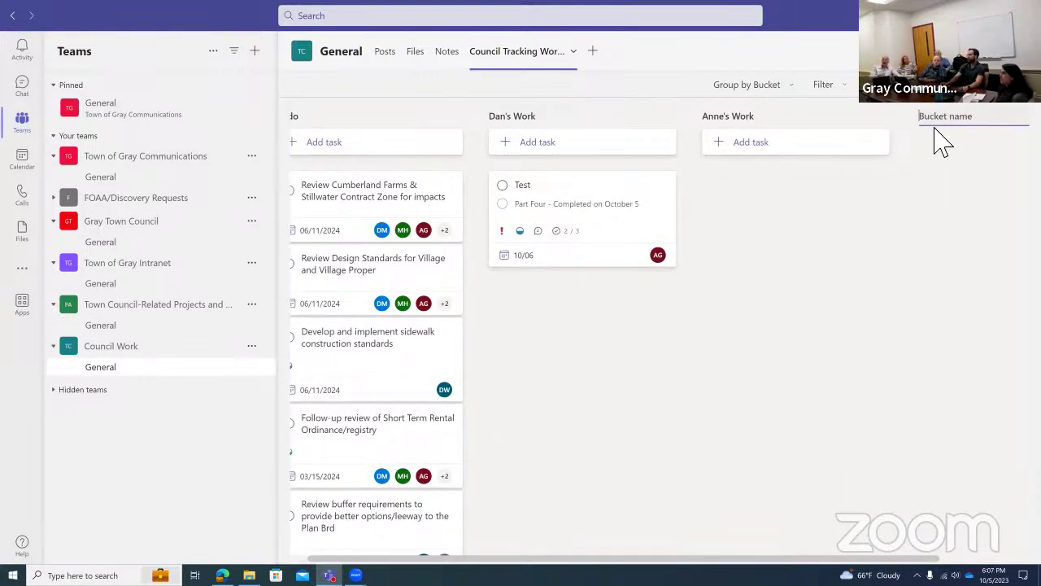
{"action": "type", "text": "Public Works"}
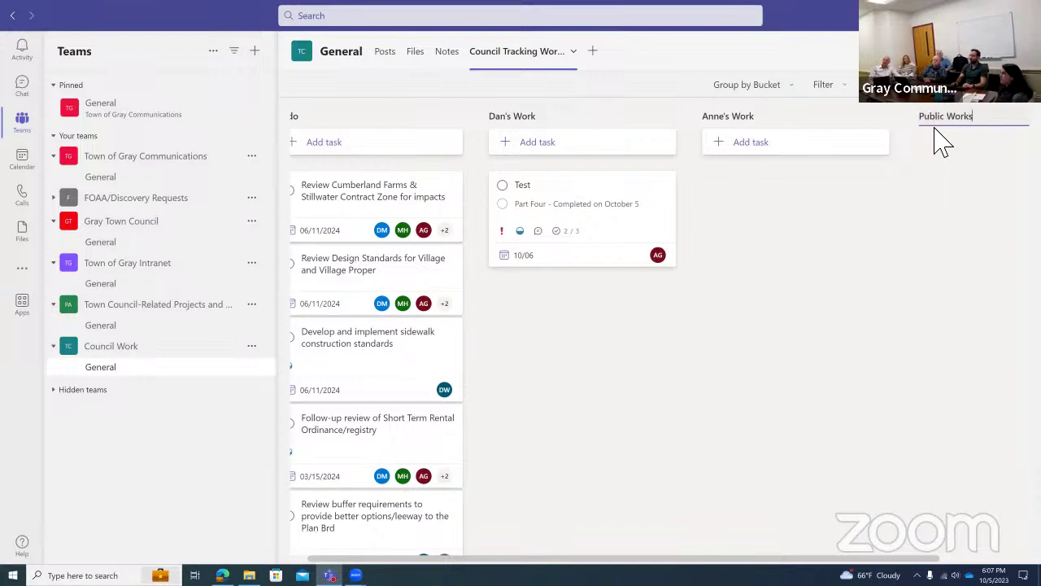
{"action": "key", "text": "Return"}
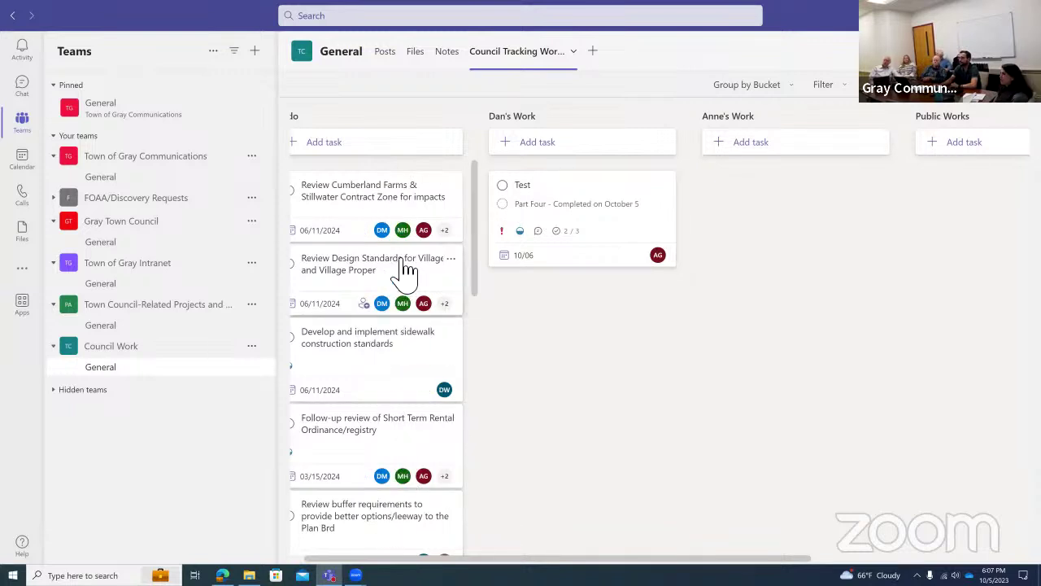
{"action": "left_click_drag", "start_coordinate": [446, 362], "coordinate": [968, 195]}
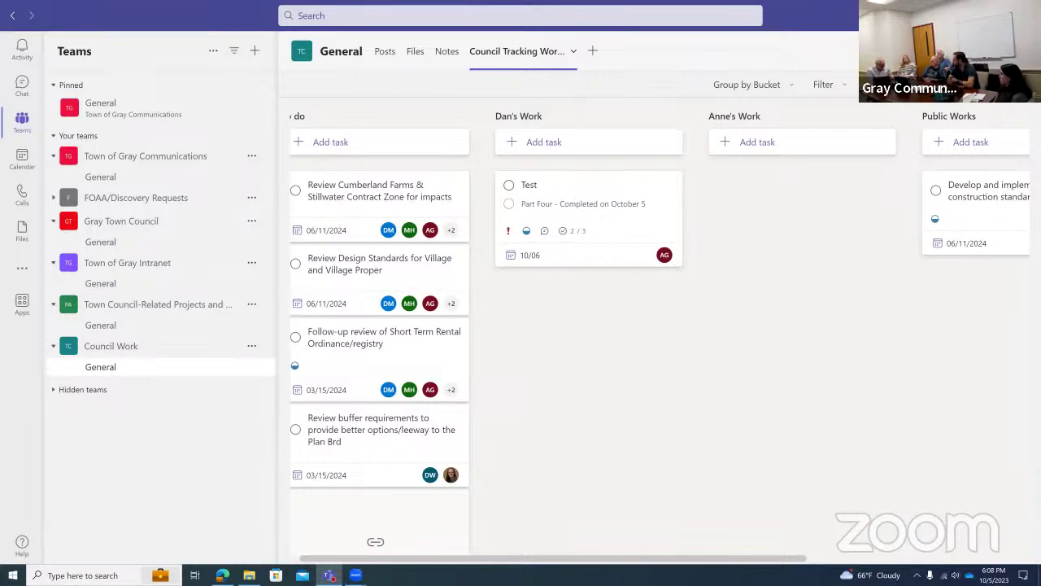
Add a Tasks by Planner and To Do tab named 'Public Works' as a new plan, without posting to the channel.
{"action": "left_click", "coordinate": [594, 52]}
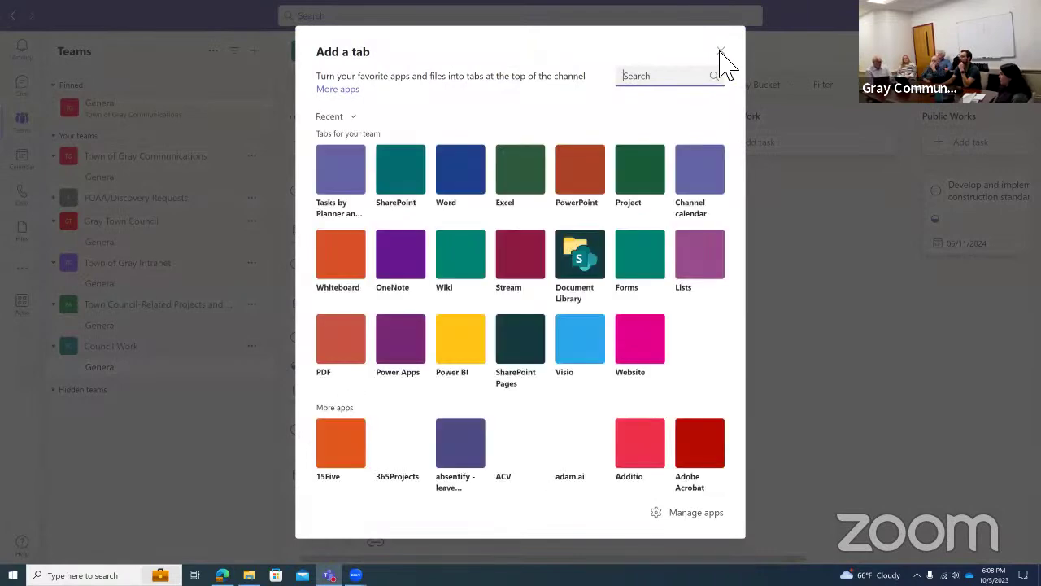
{"action": "left_click", "coordinate": [719, 53]}
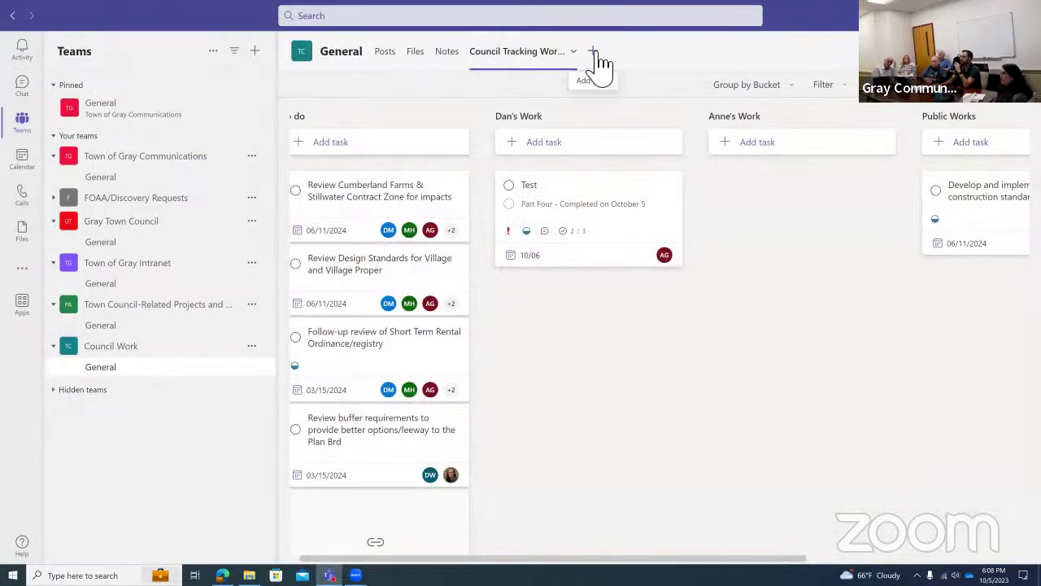
{"action": "left_click", "coordinate": [595, 54]}
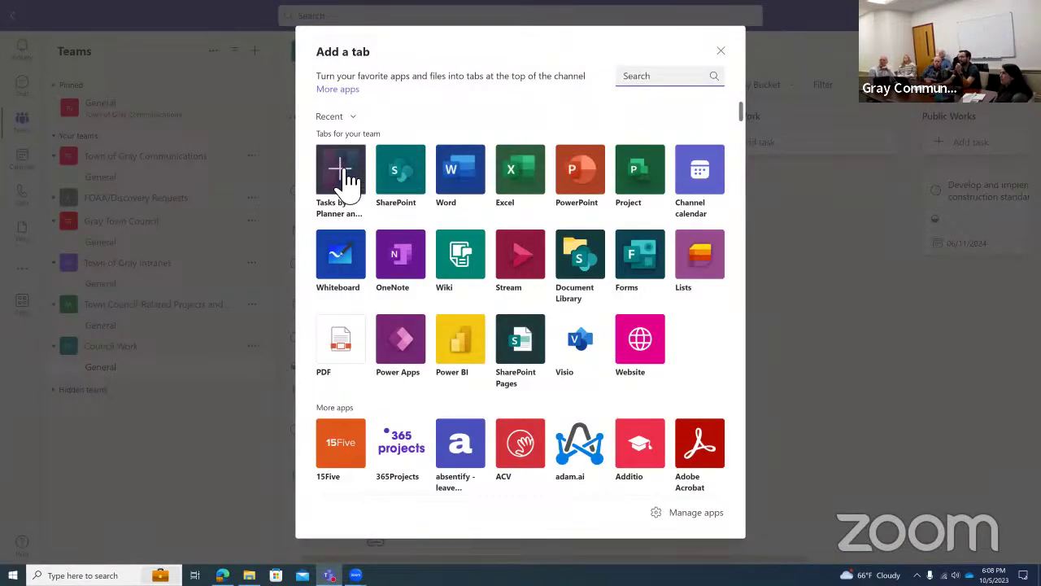
{"action": "left_click", "coordinate": [342, 173]}
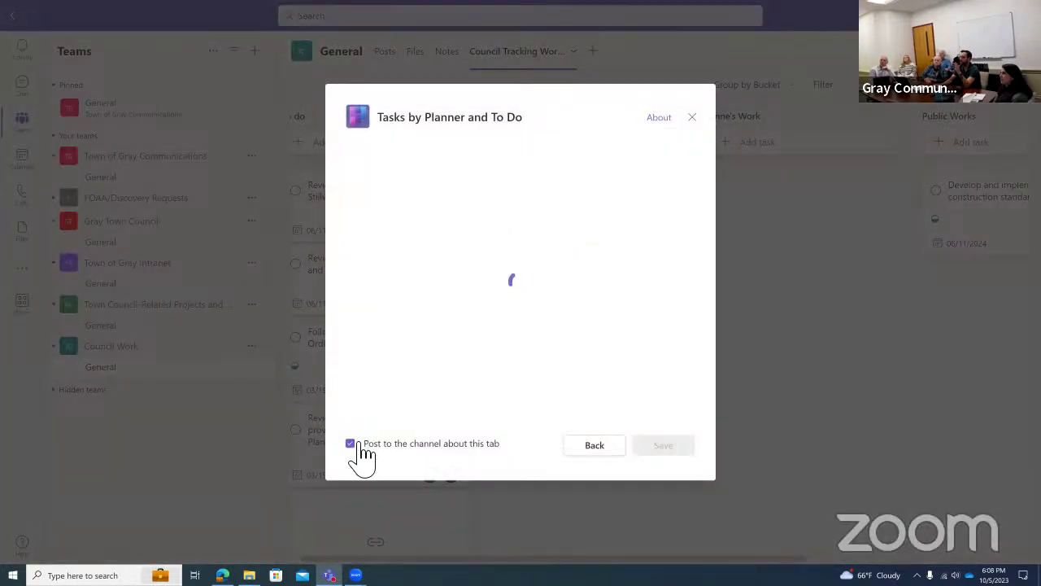
{"action": "left_click", "coordinate": [364, 441]}
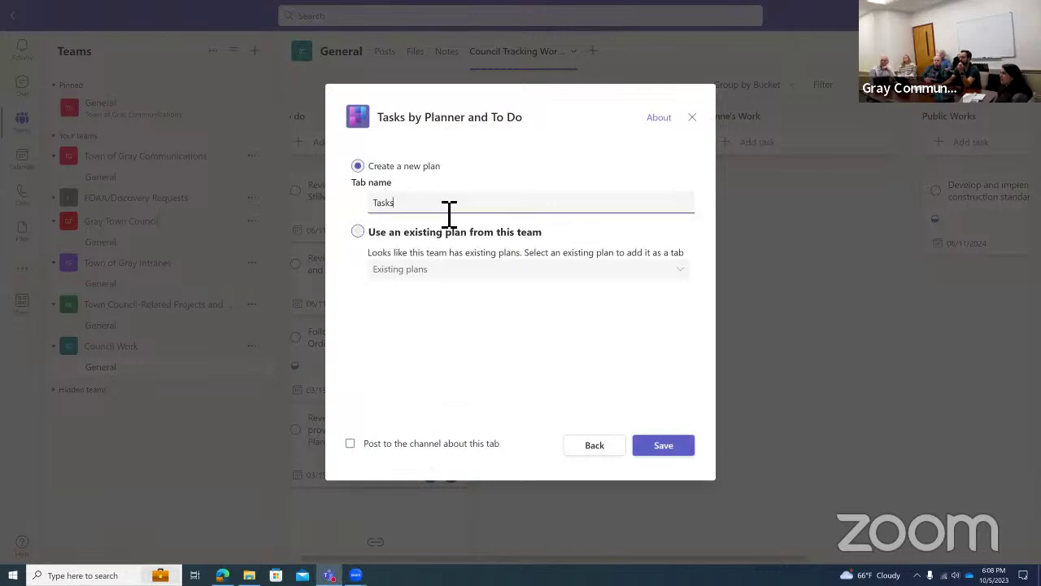
{"action": "left_click_drag", "start_coordinate": [366, 204], "coordinate": [423, 214]}
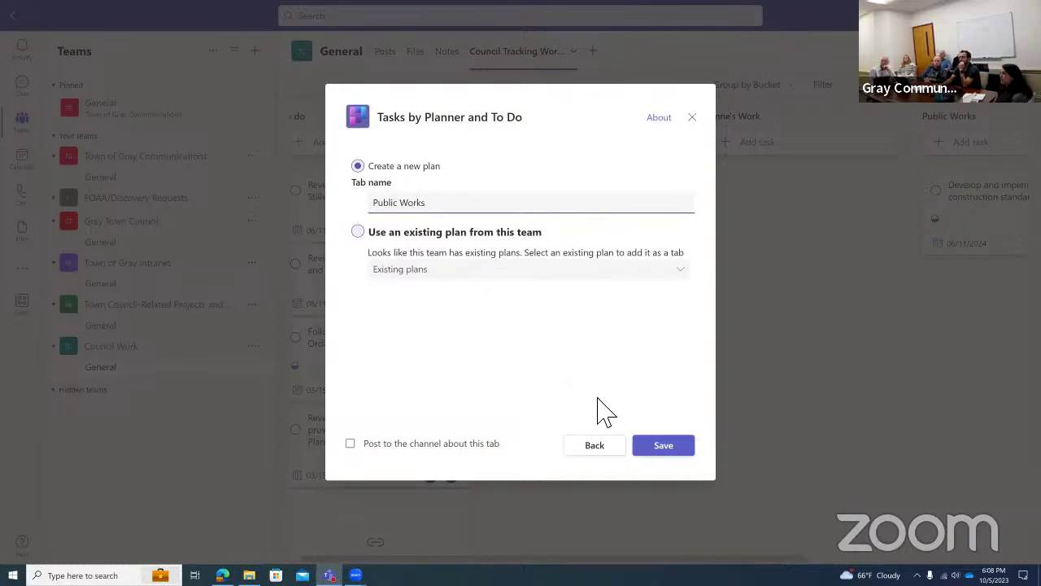
{"action": "left_click", "coordinate": [658, 446]}
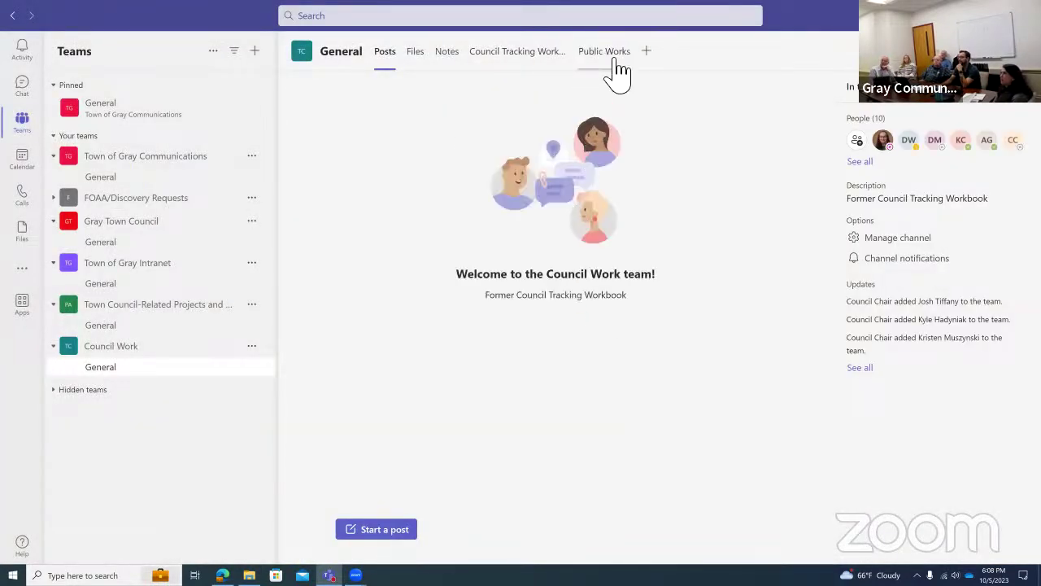
Open the Public Works tab, then the Council Tracking Workbook plan as a task list.
{"action": "left_click", "coordinate": [616, 57]}
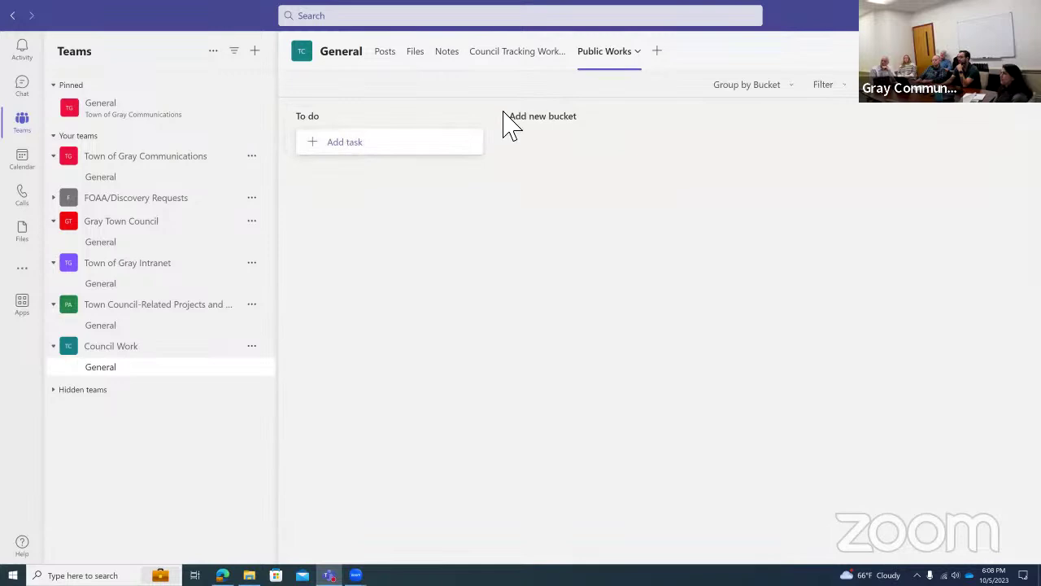
{"action": "left_click", "coordinate": [516, 71]}
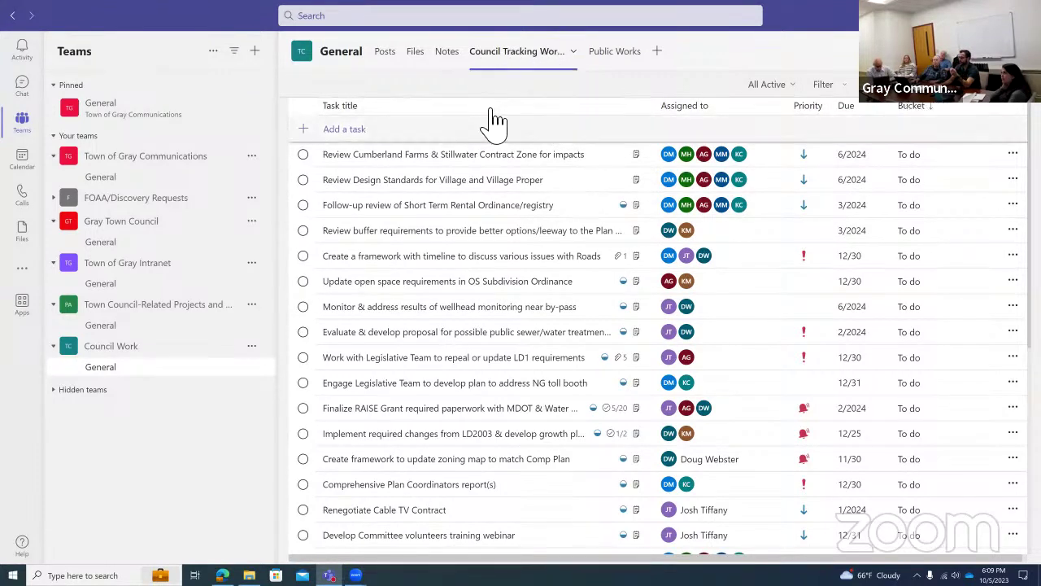
Switch between Board and Grid views, then sort the task list by bucket and by priority.
{"action": "left_click", "coordinate": [919, 110]}
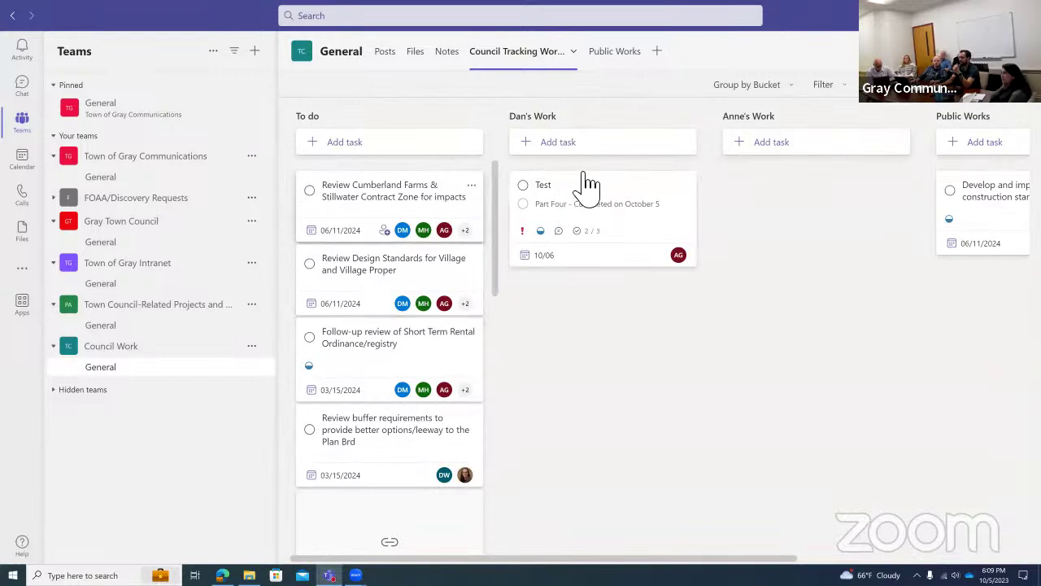
{"action": "left_click", "coordinate": [895, 109]}
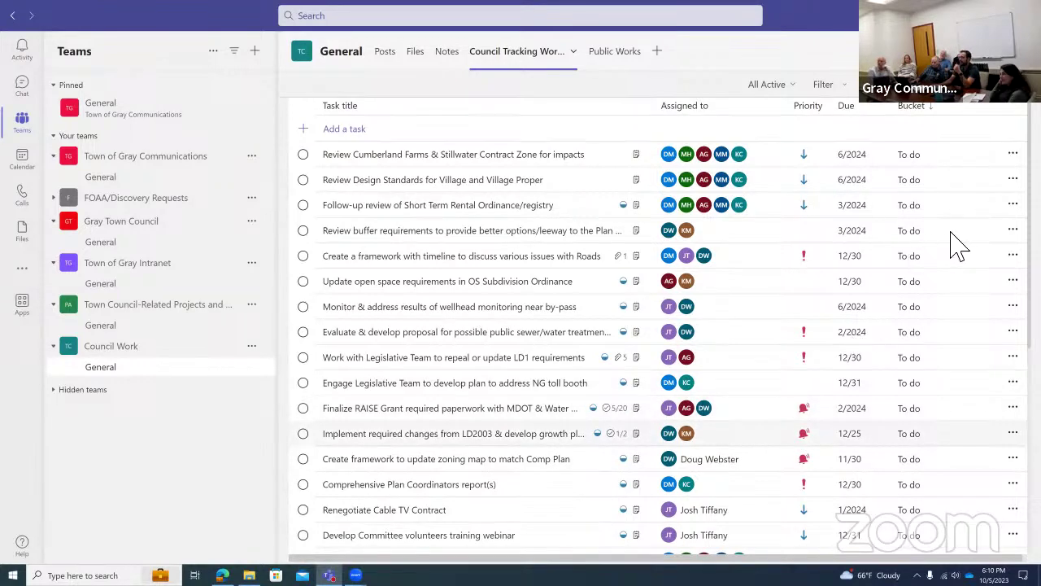
{"action": "left_click", "coordinate": [927, 104]}
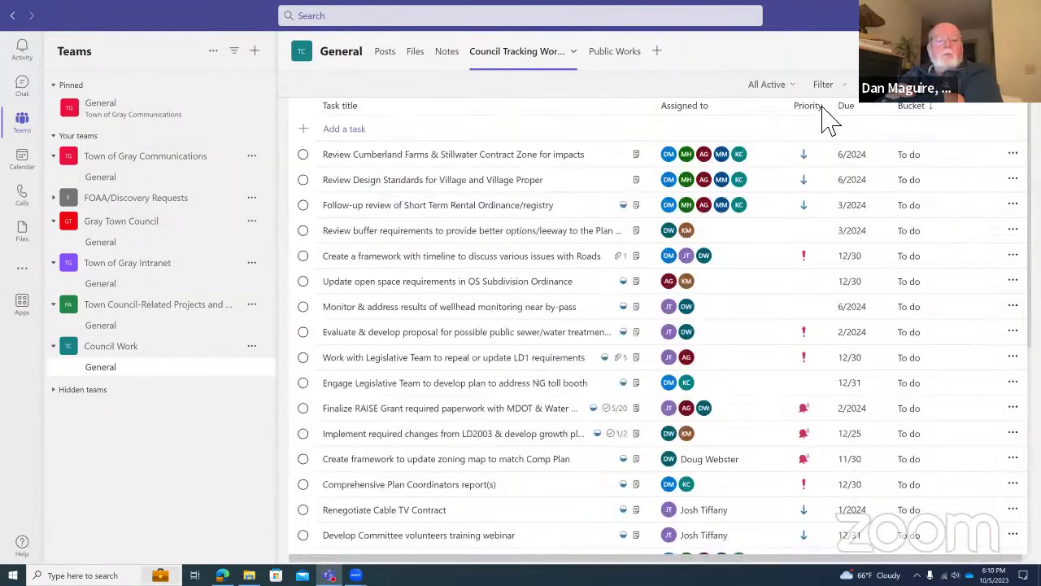
{"action": "left_click", "coordinate": [810, 106]}
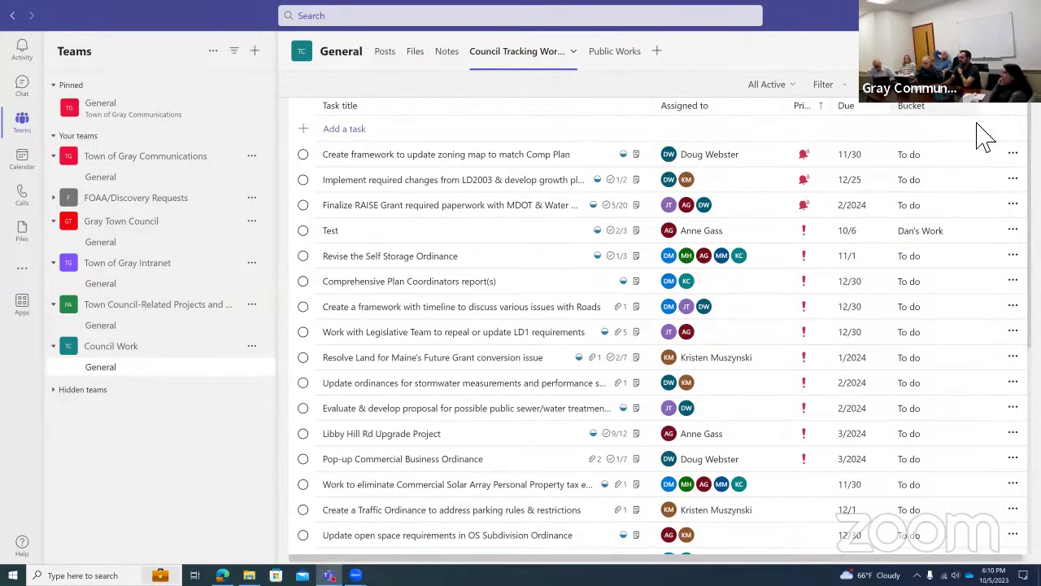
{"action": "left_click", "coordinate": [1012, 153]}
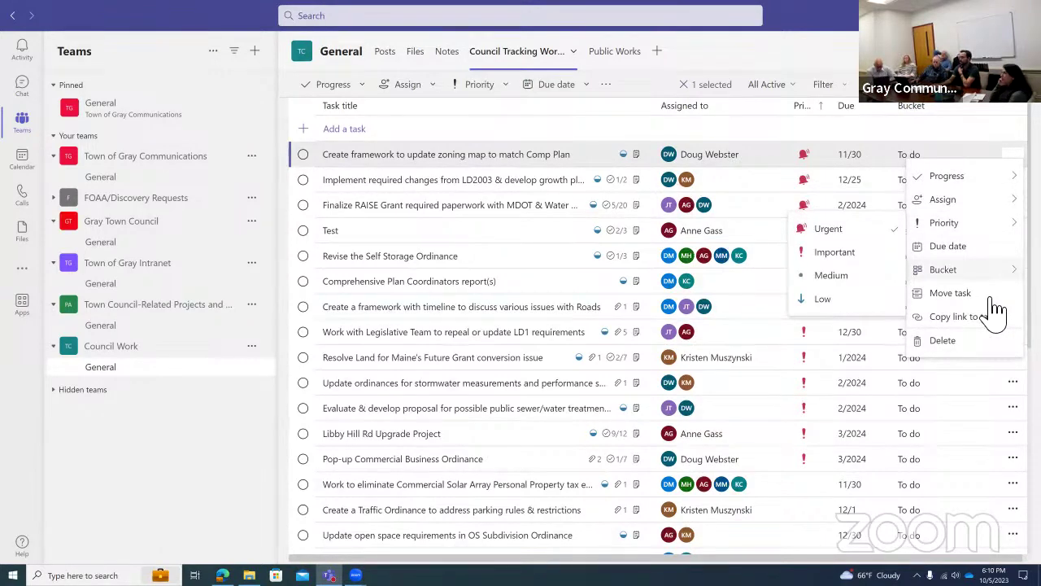
{"action": "left_click", "coordinate": [852, 120]}
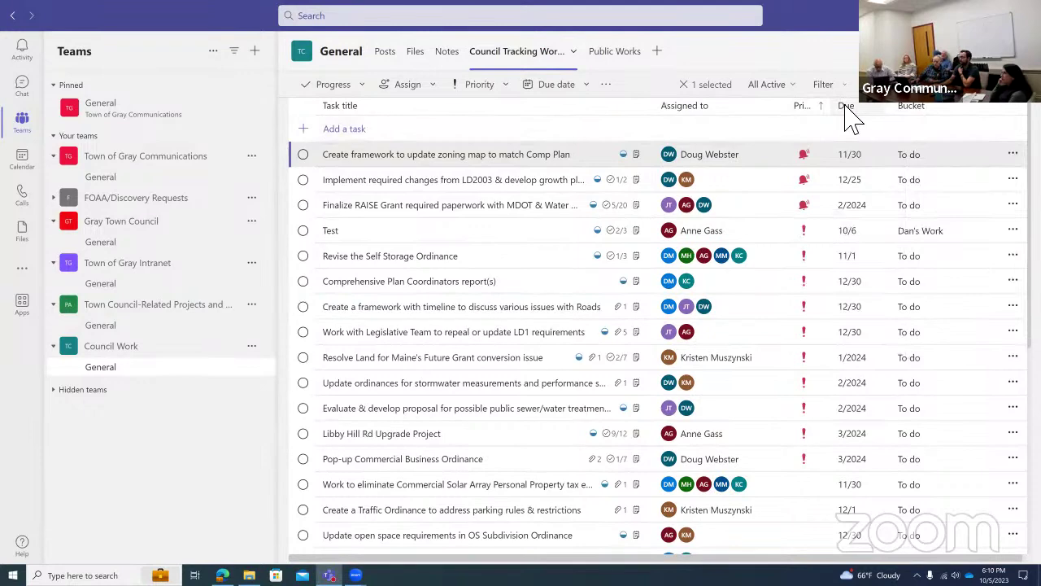
Sort the tasks by due date, then by priority with urgent tasks on top, and show Charts.
{"action": "left_click", "coordinate": [844, 108]}
{"action": "left_click", "coordinate": [842, 110]}
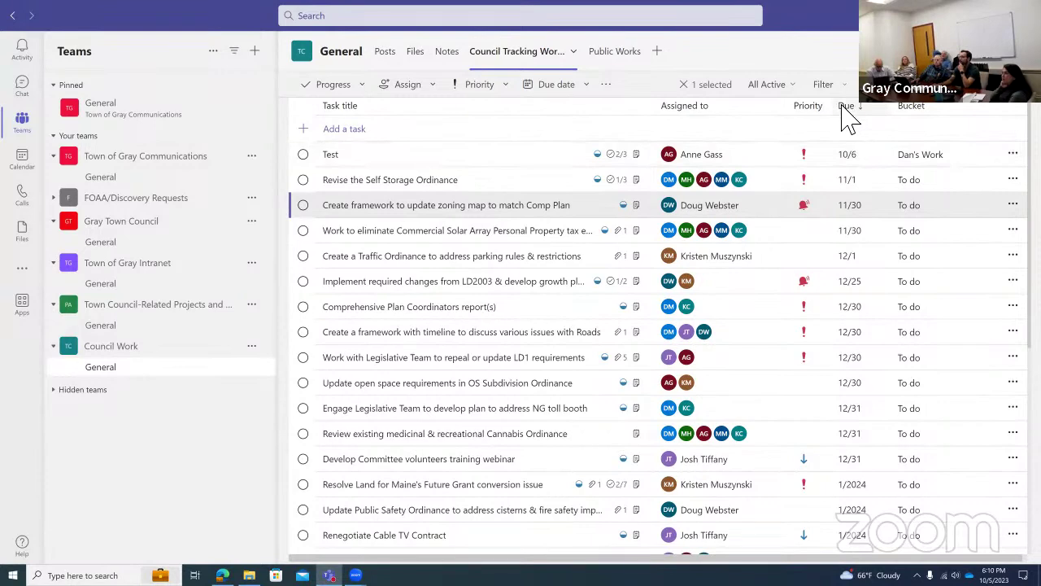
{"action": "left_click", "coordinate": [844, 113]}
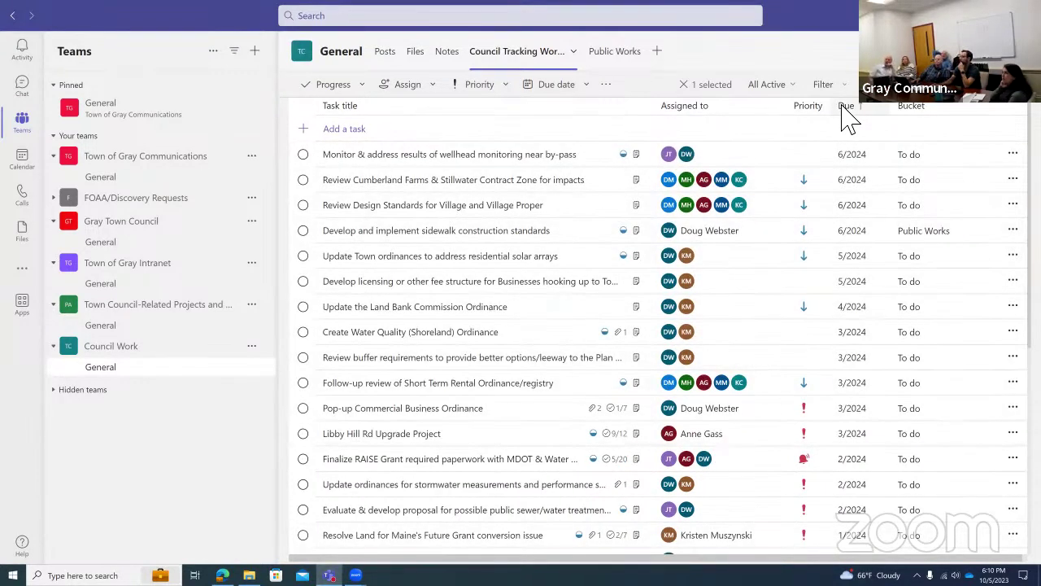
{"action": "left_click", "coordinate": [839, 116]}
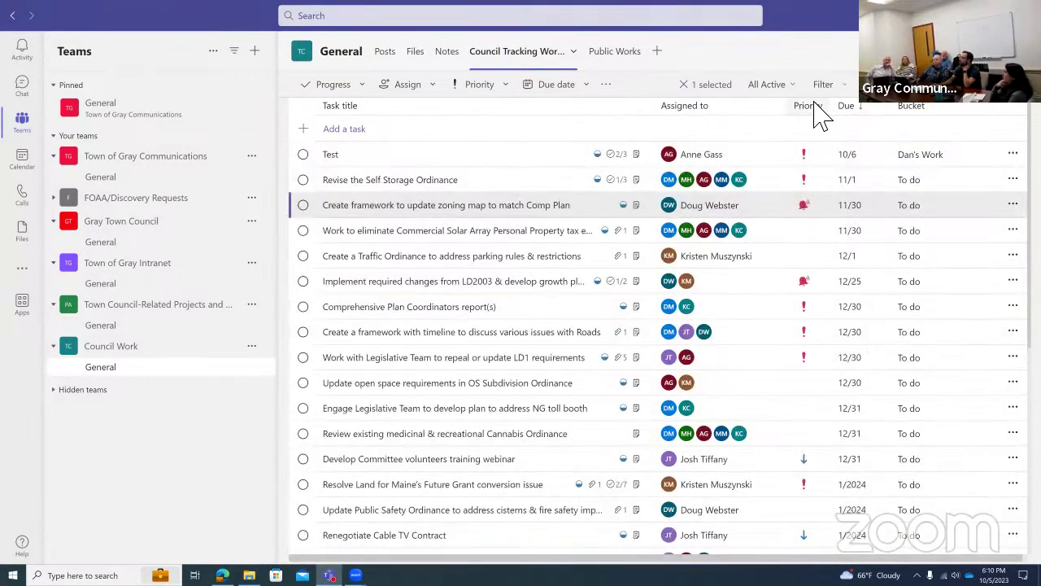
{"action": "left_click", "coordinate": [815, 102]}
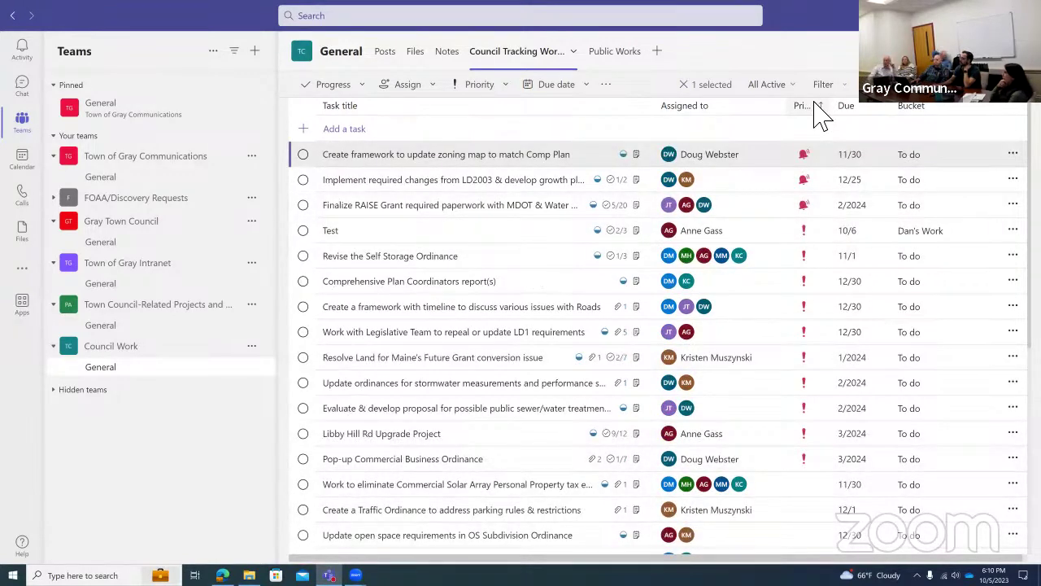
{"action": "left_click", "coordinate": [820, 114]}
{"action": "left_click", "coordinate": [819, 112]}
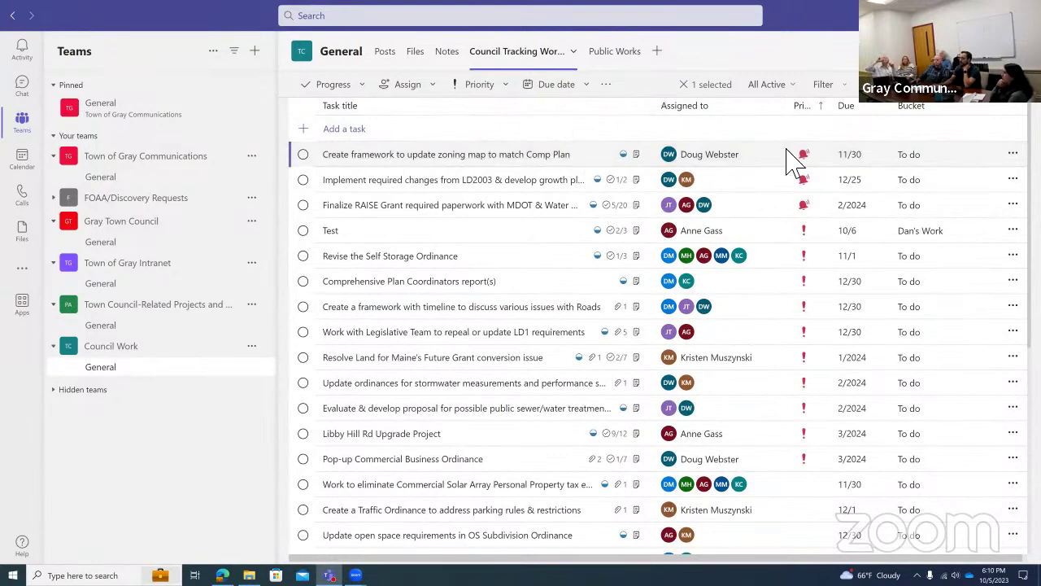
{"action": "left_click", "coordinate": [963, 106]}
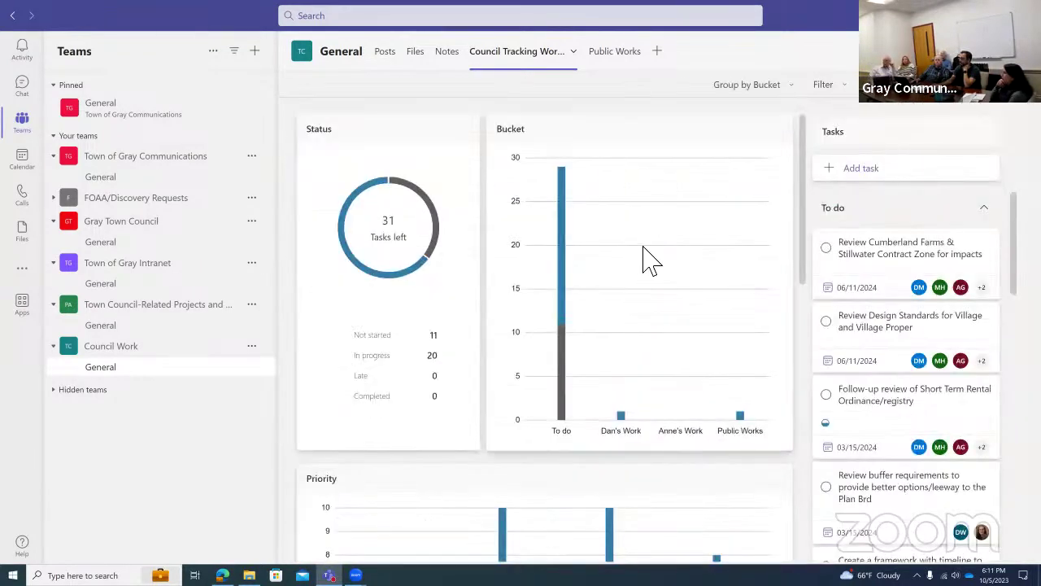
Scroll through the plan's Status, Bucket, Priority and Members charts.
{"action": "scroll", "coordinate": [617, 340], "scroll_direction": "down", "scroll_amount": 5}
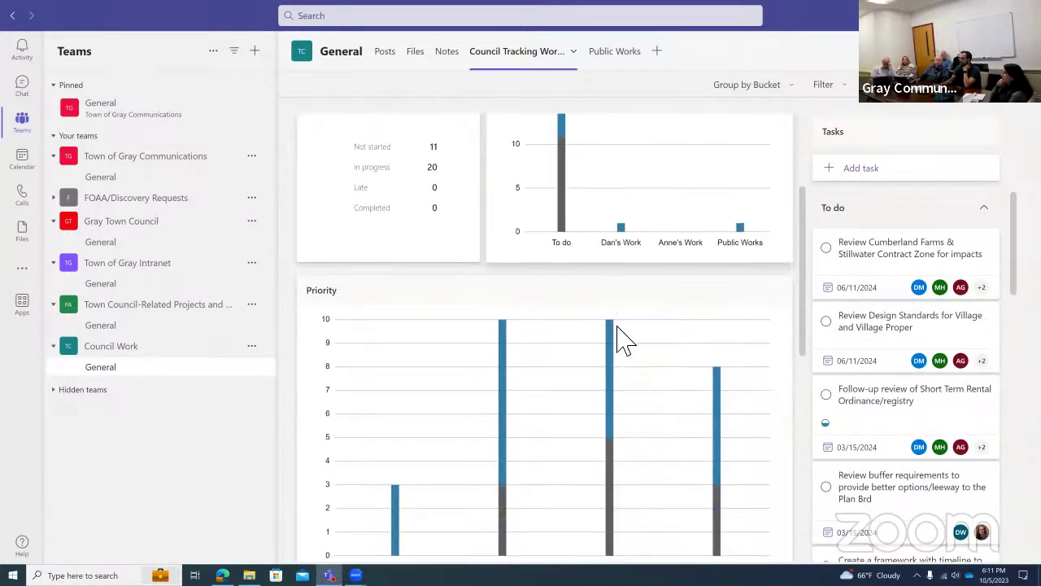
{"action": "scroll", "coordinate": [625, 338], "scroll_direction": "up", "scroll_amount": 5}
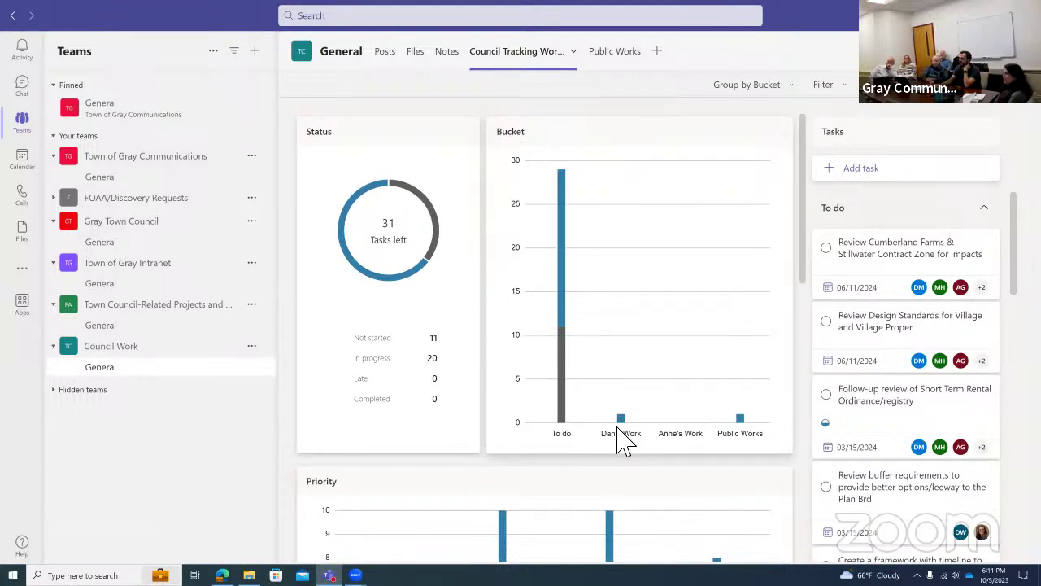
{"action": "scroll", "coordinate": [679, 317], "scroll_direction": "down", "scroll_amount": 3}
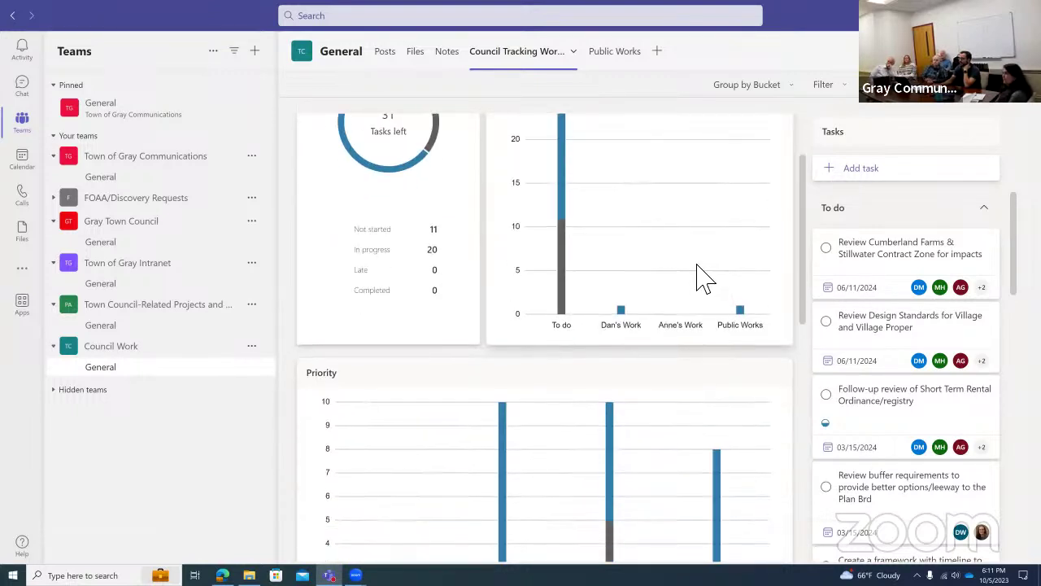
{"action": "scroll", "coordinate": [611, 262], "scroll_direction": "down", "scroll_amount": 3}
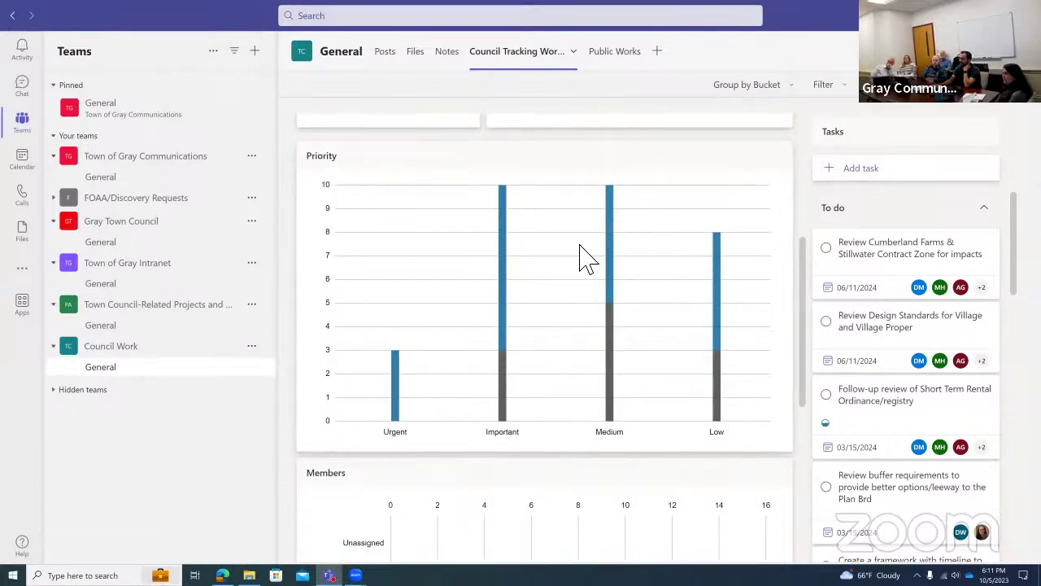
{"action": "scroll", "coordinate": [593, 337], "scroll_direction": "down", "scroll_amount": 5}
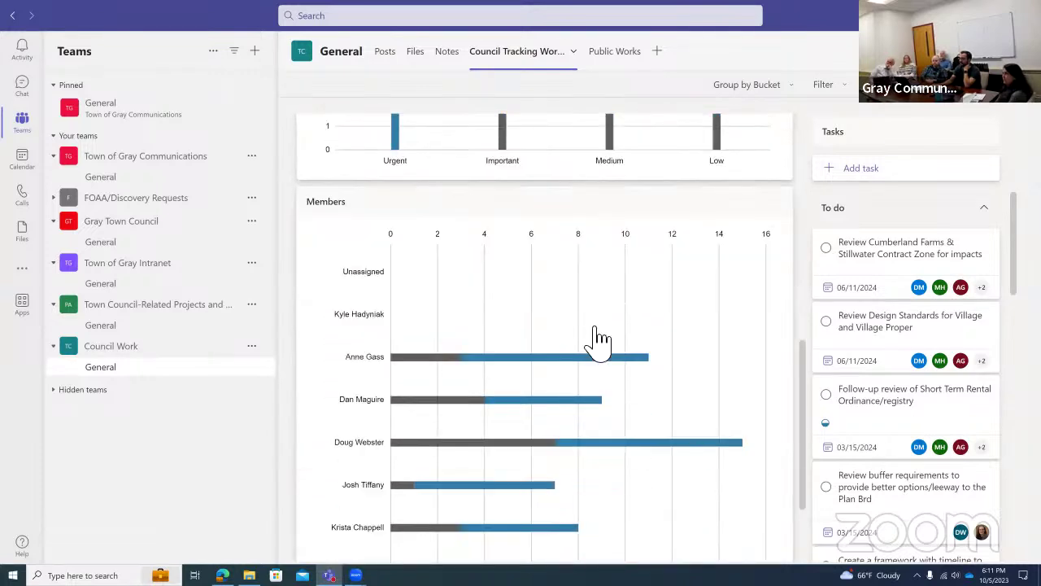
{"action": "scroll", "coordinate": [592, 331], "scroll_direction": "down", "scroll_amount": 1}
{"action": "scroll", "coordinate": [599, 299], "scroll_direction": "down", "scroll_amount": 1}
{"action": "scroll", "coordinate": [597, 303], "scroll_direction": "down", "scroll_amount": 1}
{"action": "scroll", "coordinate": [593, 294], "scroll_direction": "up", "scroll_amount": 2}
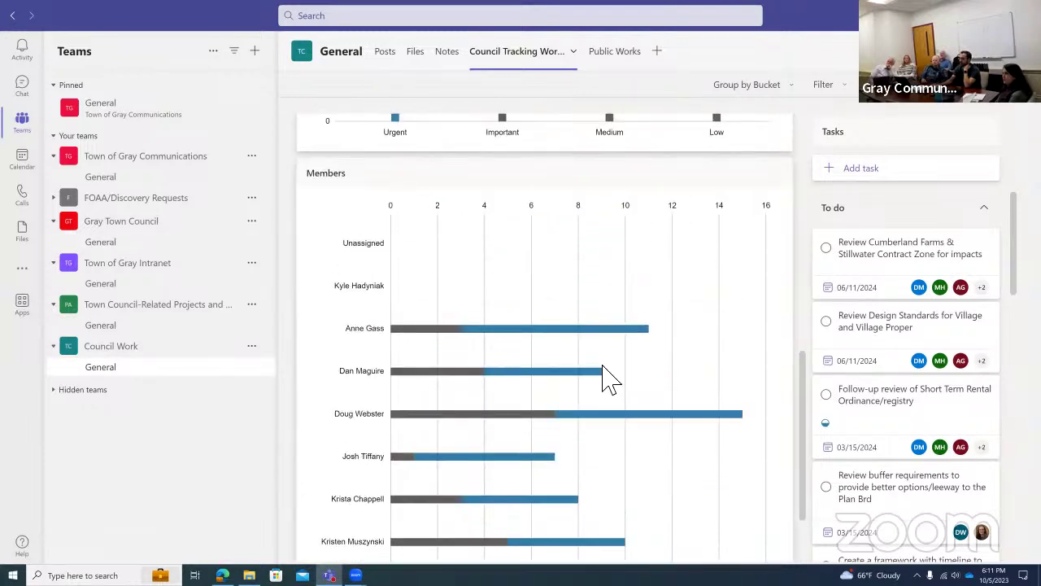
{"action": "scroll", "coordinate": [706, 362], "scroll_direction": "down", "scroll_amount": 2}
{"action": "scroll", "coordinate": [706, 362], "scroll_direction": "up", "scroll_amount": 6}
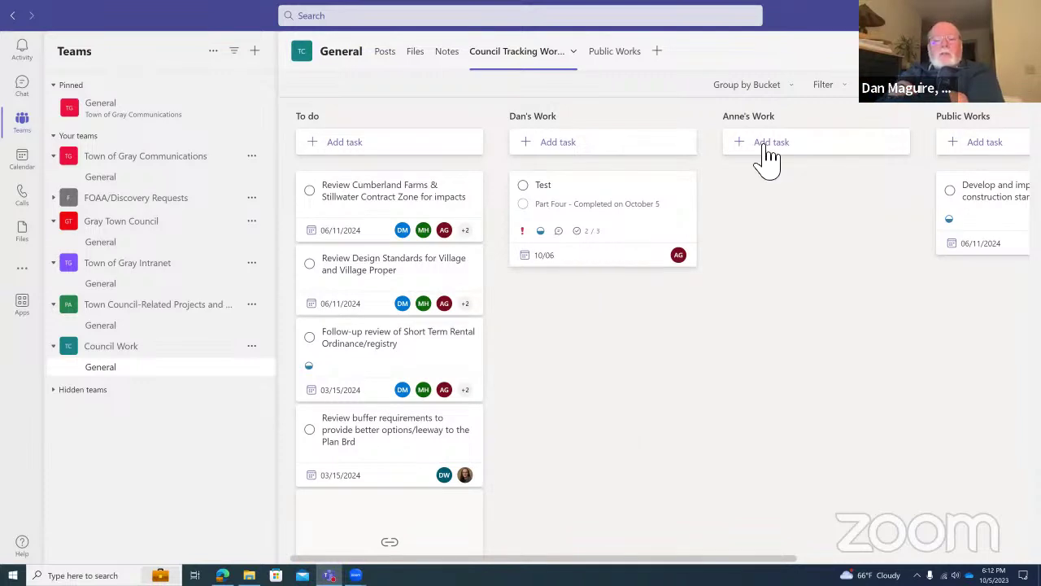
Return to the Grid list, sort tasks by Assigned to, and open the Filter panel.
{"action": "left_click", "coordinate": [898, 104]}
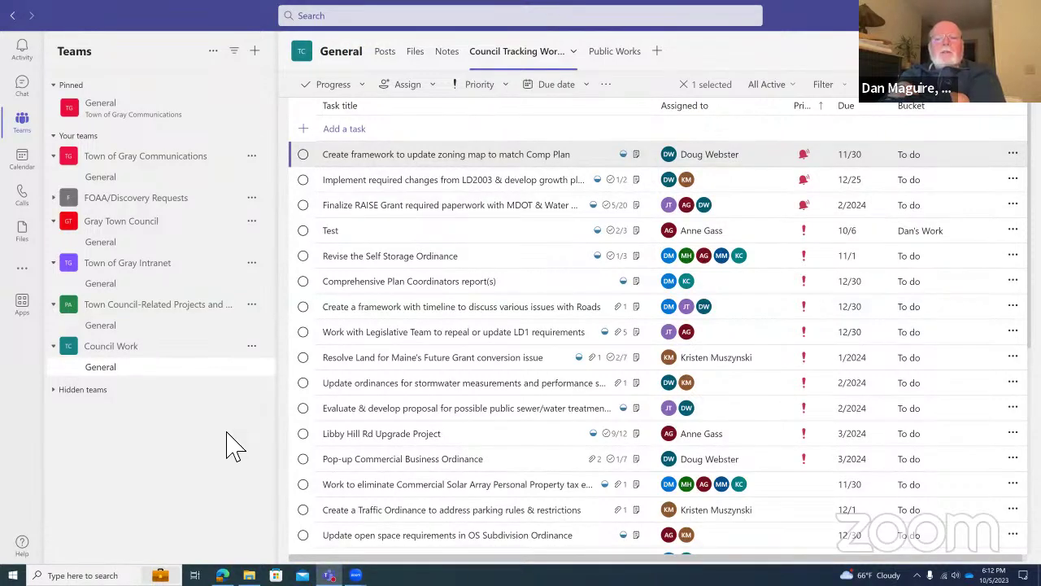
{"action": "left_click", "coordinate": [696, 106]}
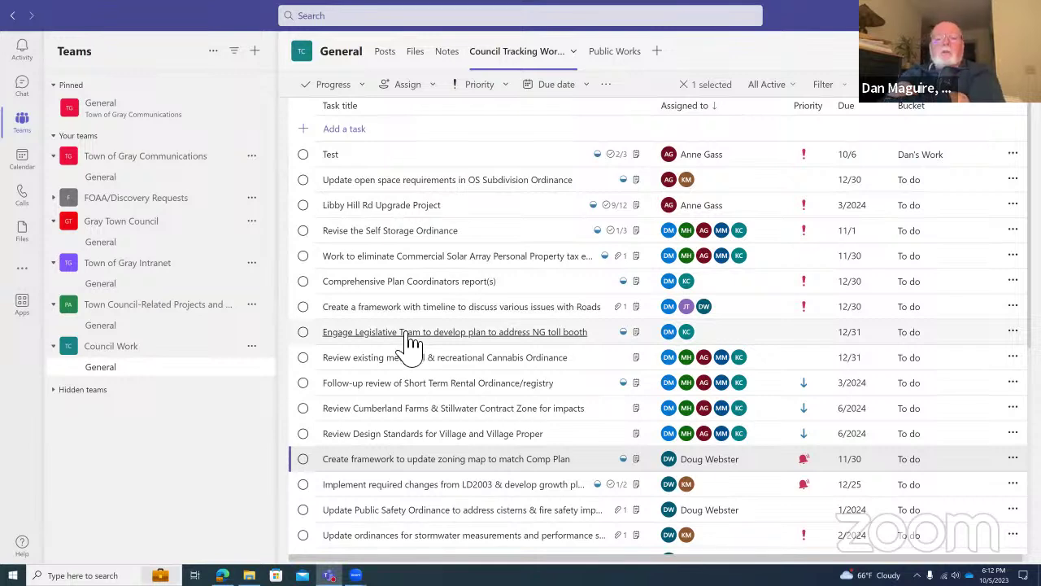
{"action": "left_click", "coordinate": [833, 85]}
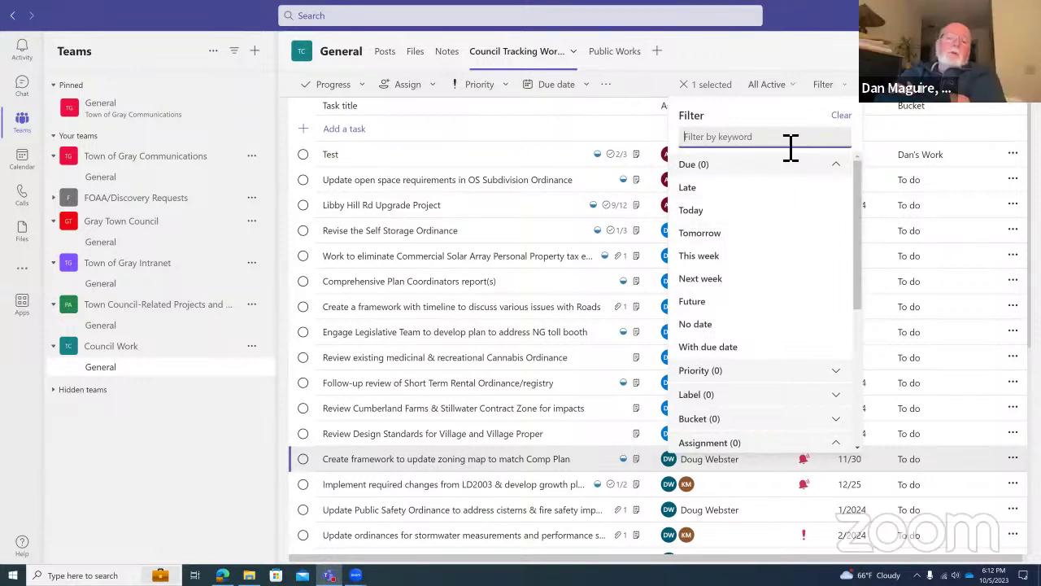
Try filtering by a council member's name as keyword, then clear the keyword filter.
{"action": "type", "text": "Da"}
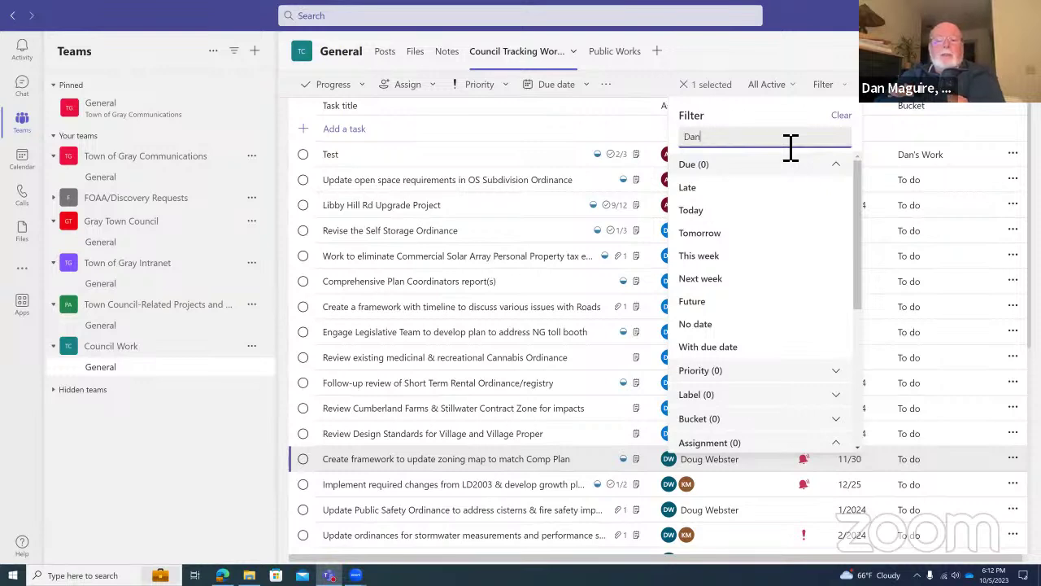
{"action": "type", "text": "n"}
{"action": "key", "text": "Escape"}
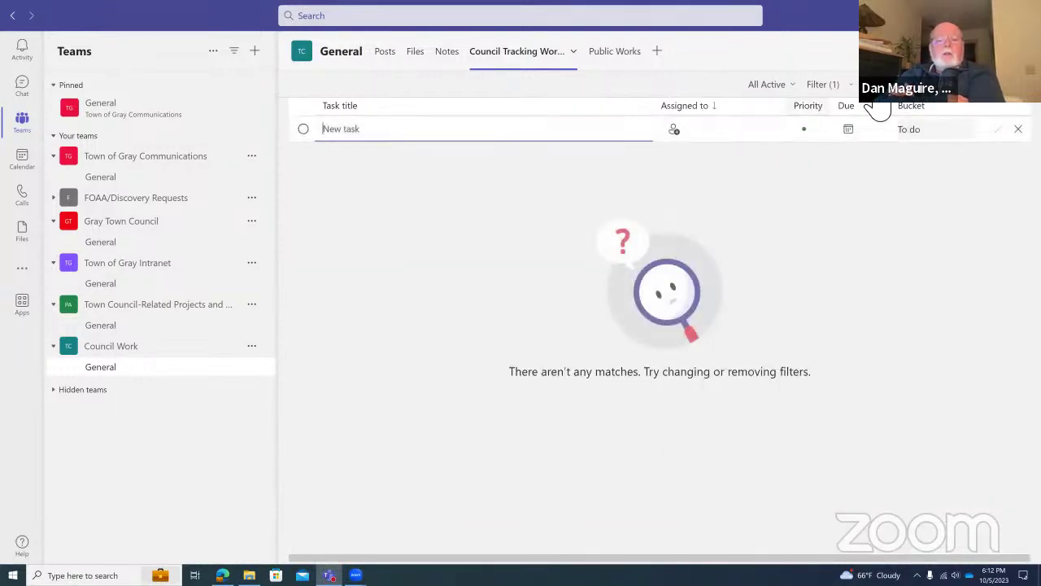
{"action": "left_click", "coordinate": [828, 85]}
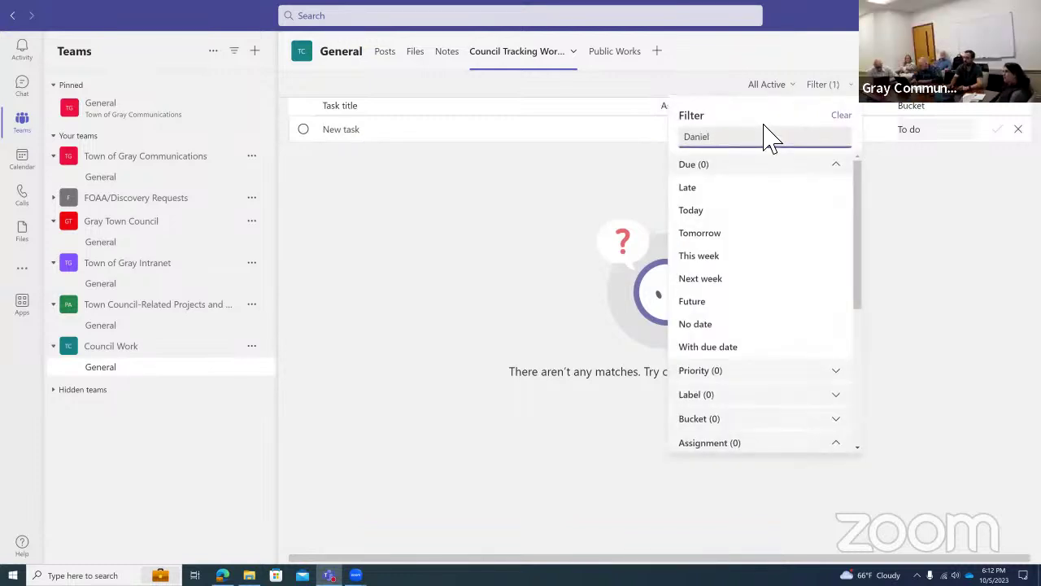
{"action": "key", "text": "BackSpace"}
{"action": "key", "text": "BackSpace"}
{"action": "key", "text": "BackSpace"}
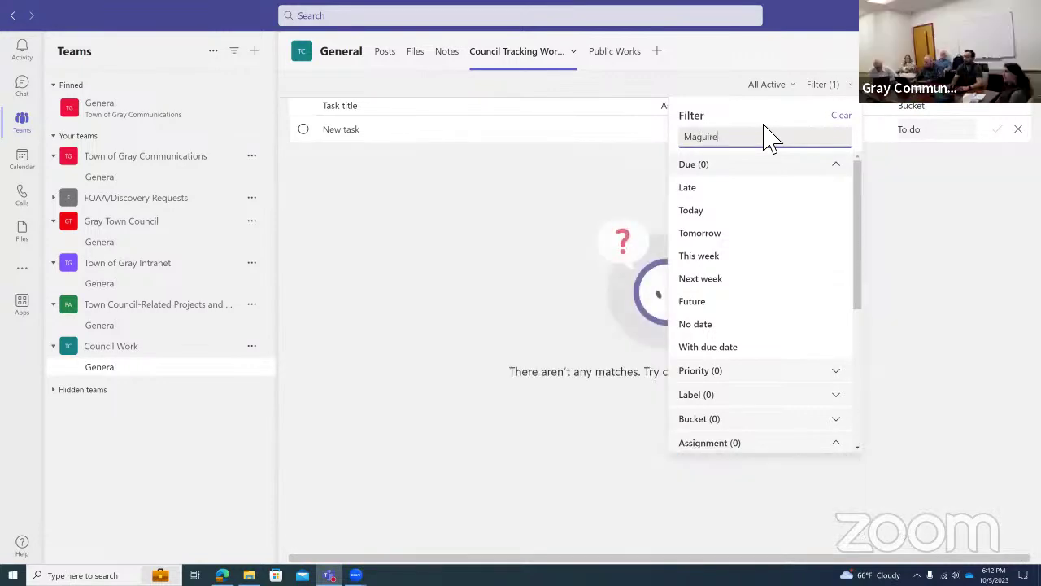
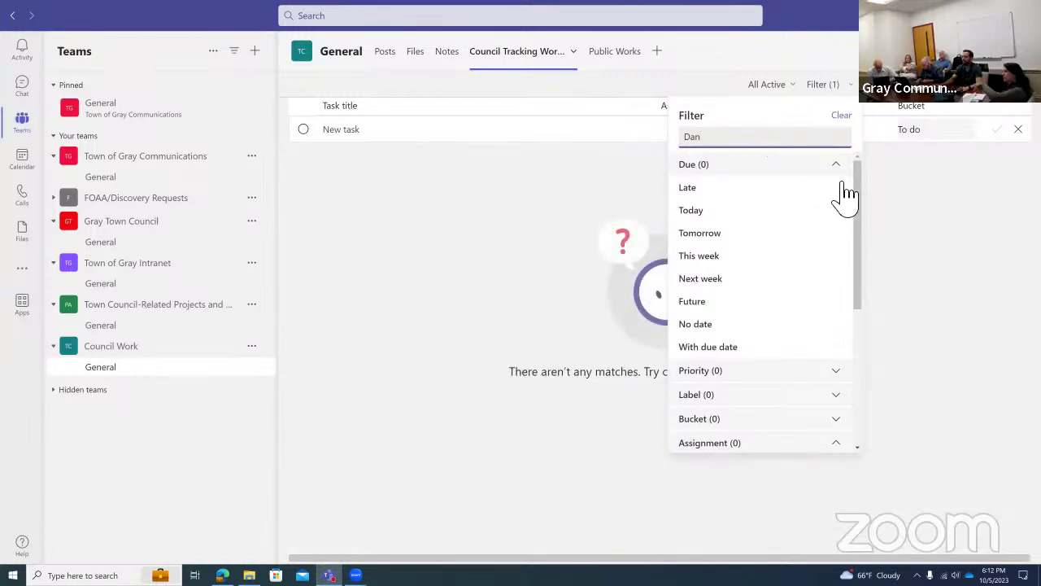
{"action": "left_click", "coordinate": [840, 116]}
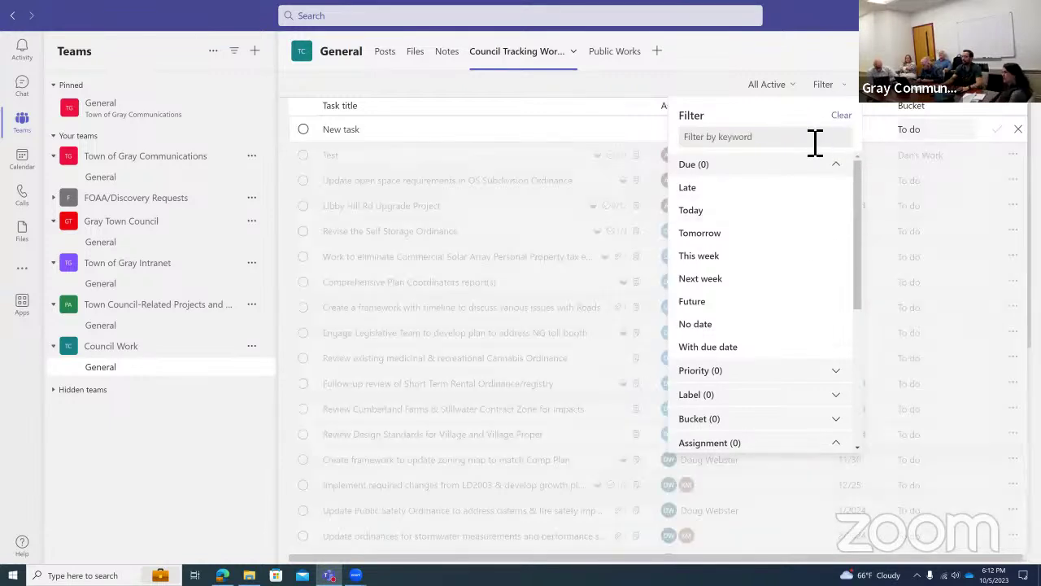
{"action": "left_click", "coordinate": [802, 144]}
{"action": "type", "text": "Dan"}
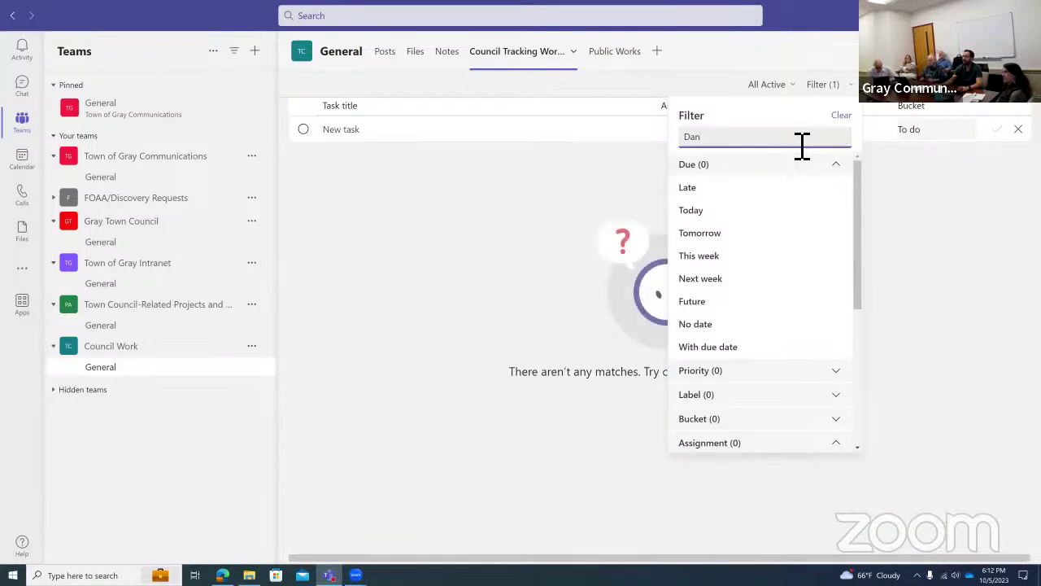
{"action": "left_click", "coordinate": [842, 113]}
Filter the list under Assignment to one council member, leaving nine tasks.
{"action": "left_click", "coordinate": [793, 85]}
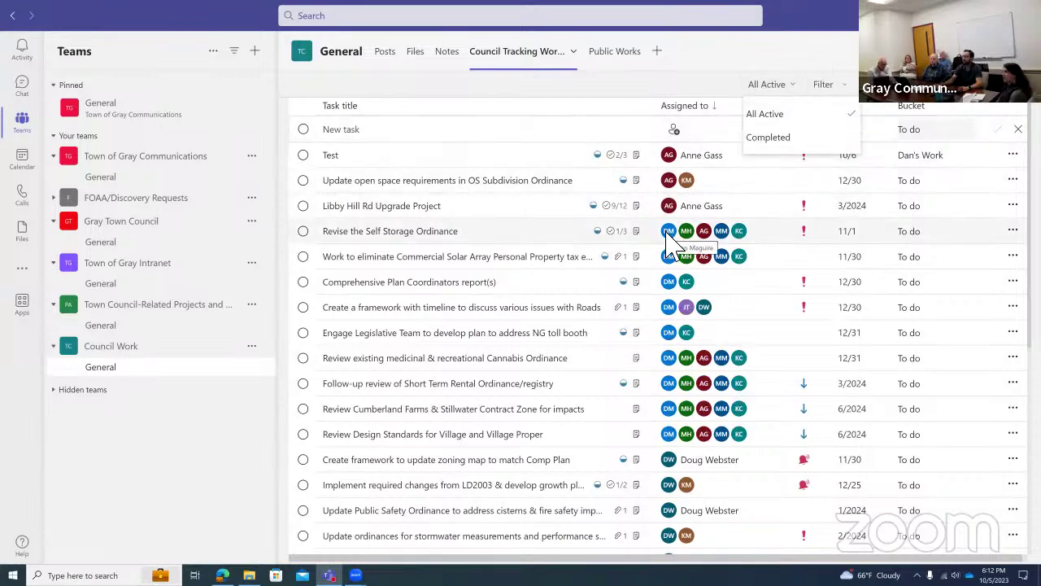
{"action": "left_click", "coordinate": [820, 85]}
{"action": "left_click", "coordinate": [822, 86]}
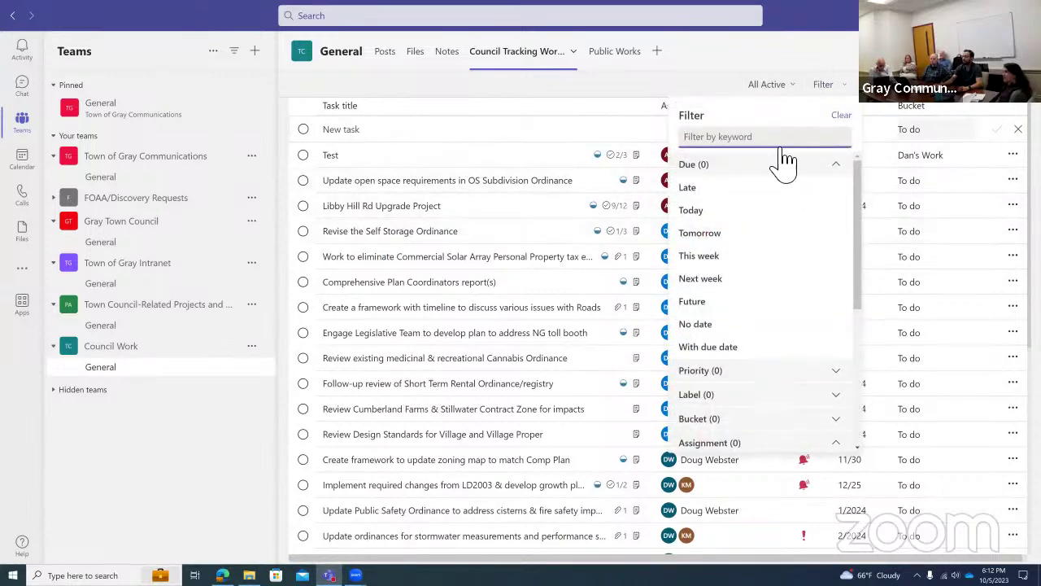
{"action": "scroll", "coordinate": [735, 419], "scroll_direction": "down", "scroll_amount": 2}
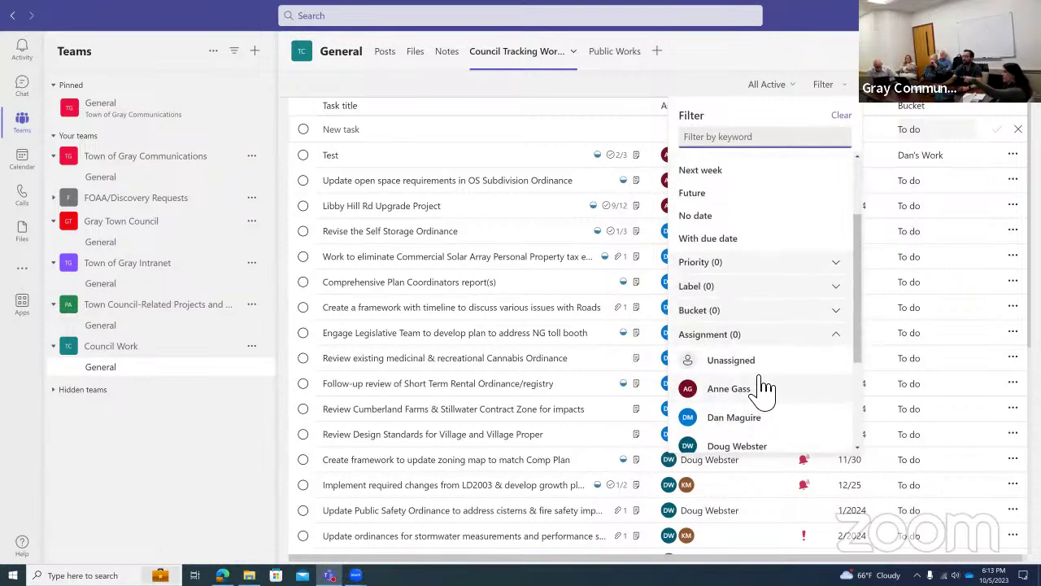
{"action": "scroll", "coordinate": [761, 383], "scroll_direction": "down", "scroll_amount": 2}
{"action": "left_click", "coordinate": [747, 257]}
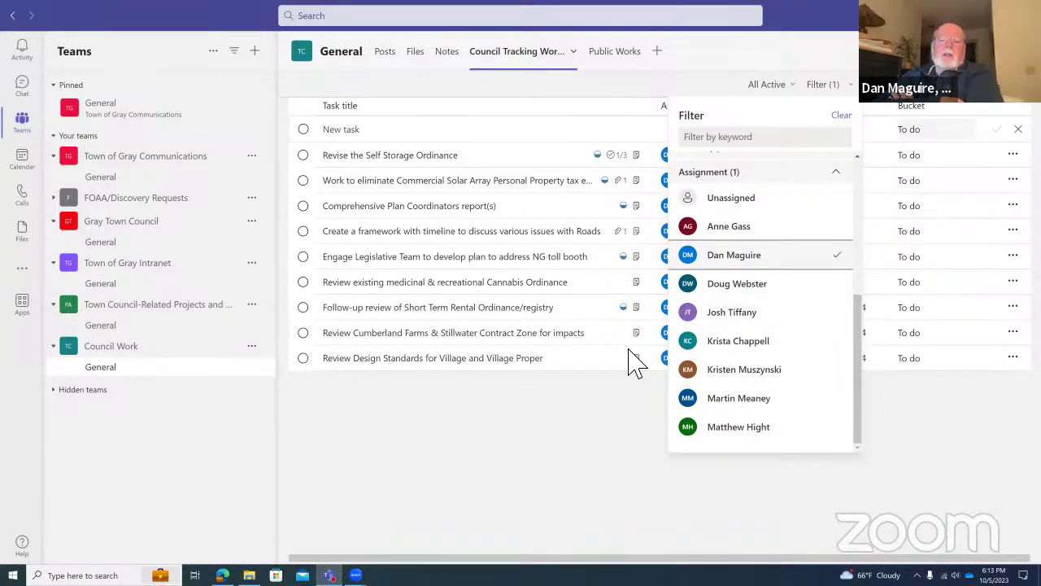
{"action": "left_click", "coordinate": [543, 429]}
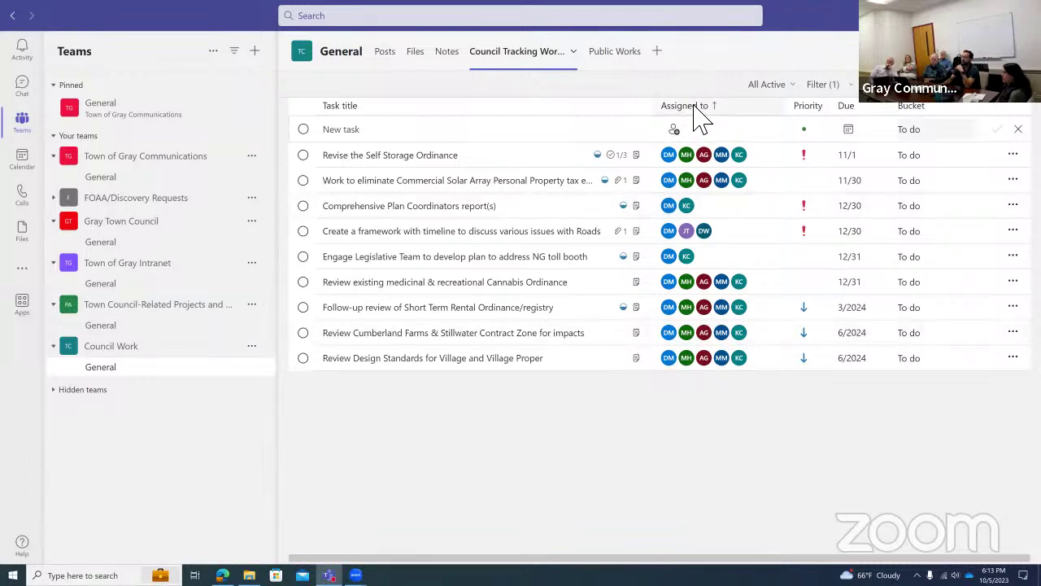
Sort the tasks by priority and reapply the same member's Assignment filter.
{"action": "left_click", "coordinate": [822, 109]}
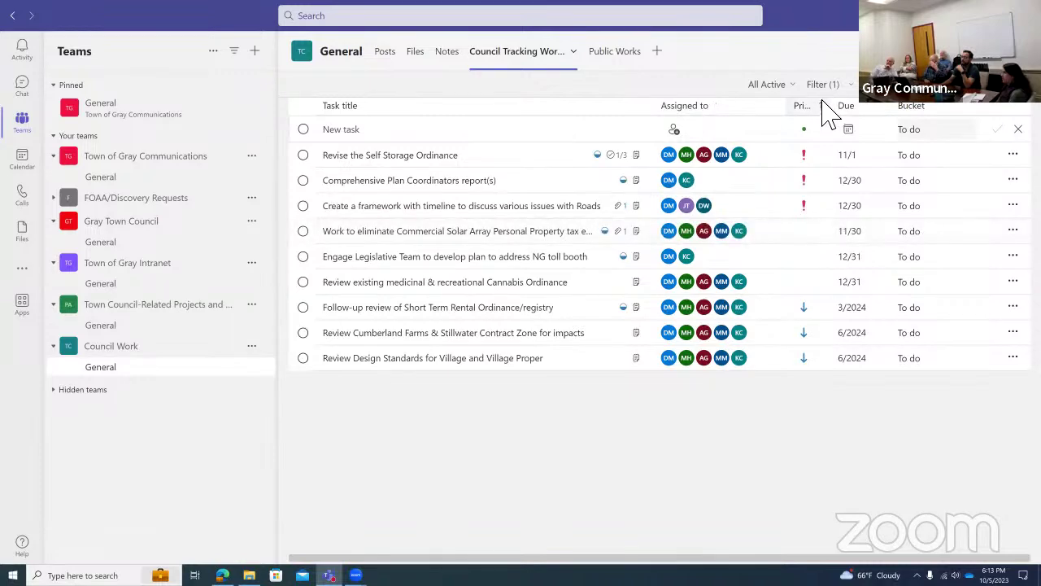
{"action": "left_click", "coordinate": [824, 86]}
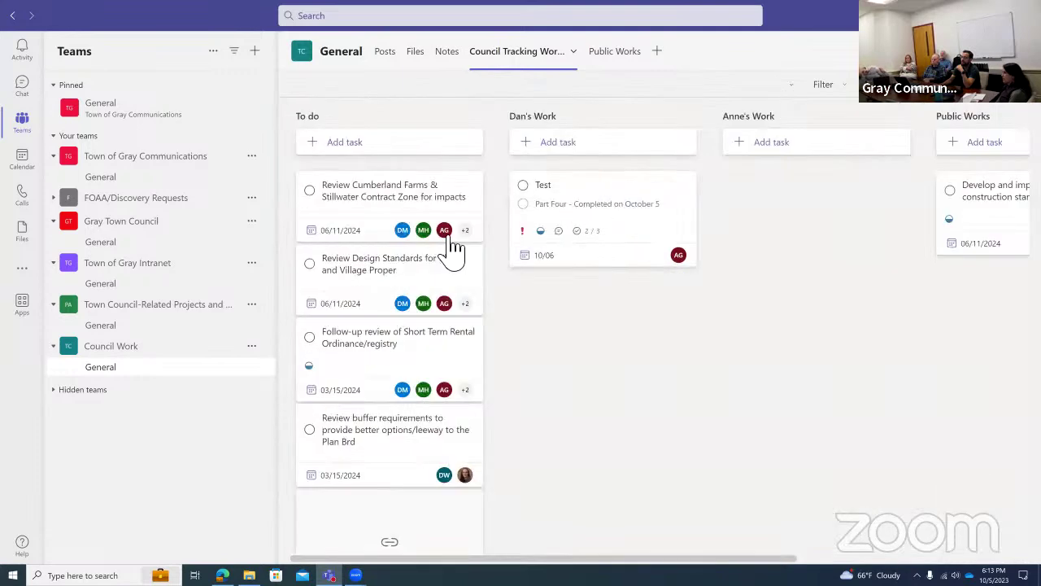
{"action": "left_click", "coordinate": [413, 144]}
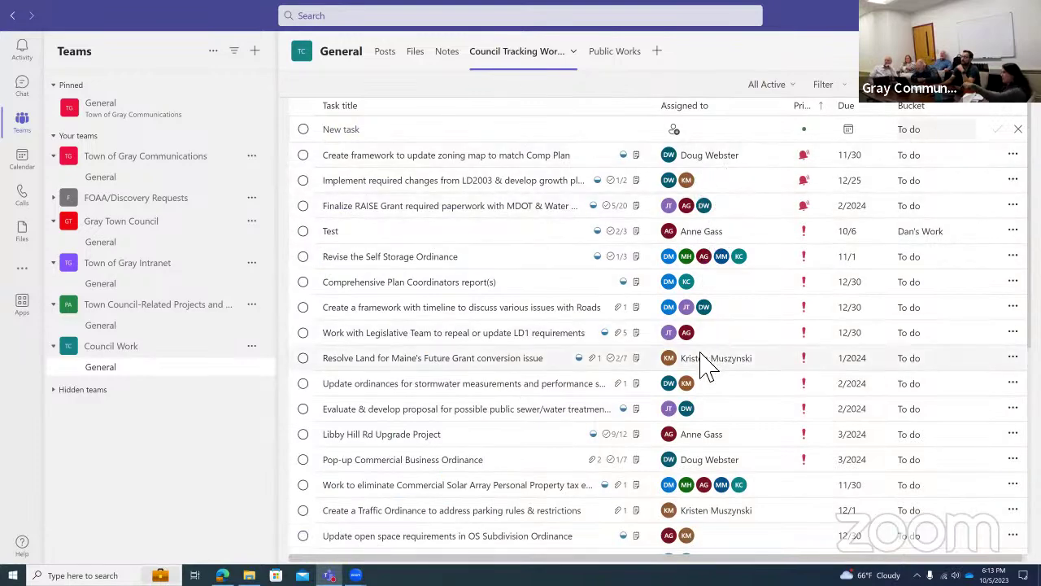
{"action": "scroll", "coordinate": [698, 368], "scroll_direction": "down", "scroll_amount": 2}
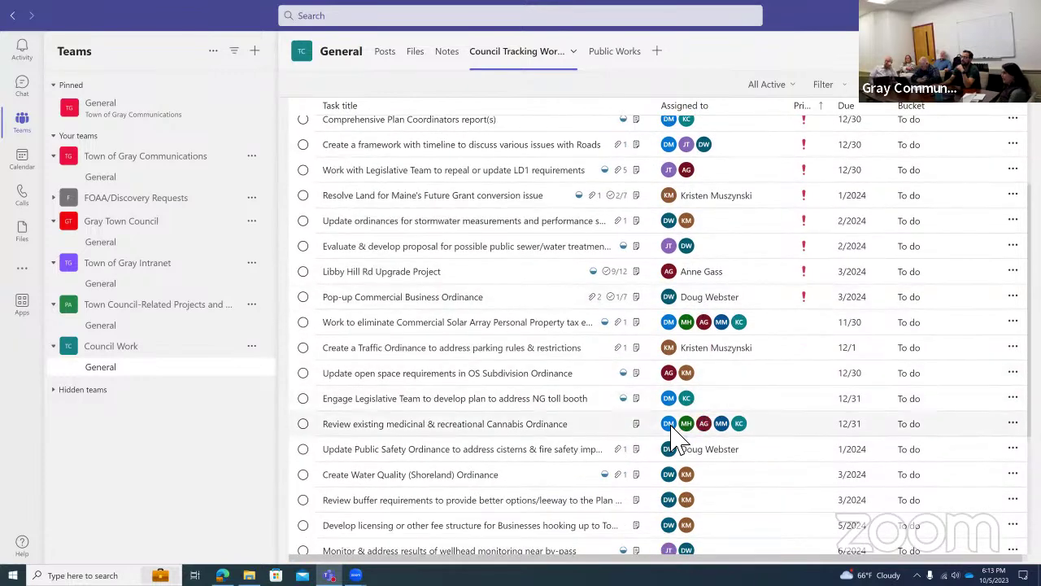
{"action": "scroll", "coordinate": [672, 440], "scroll_direction": "down", "scroll_amount": 2}
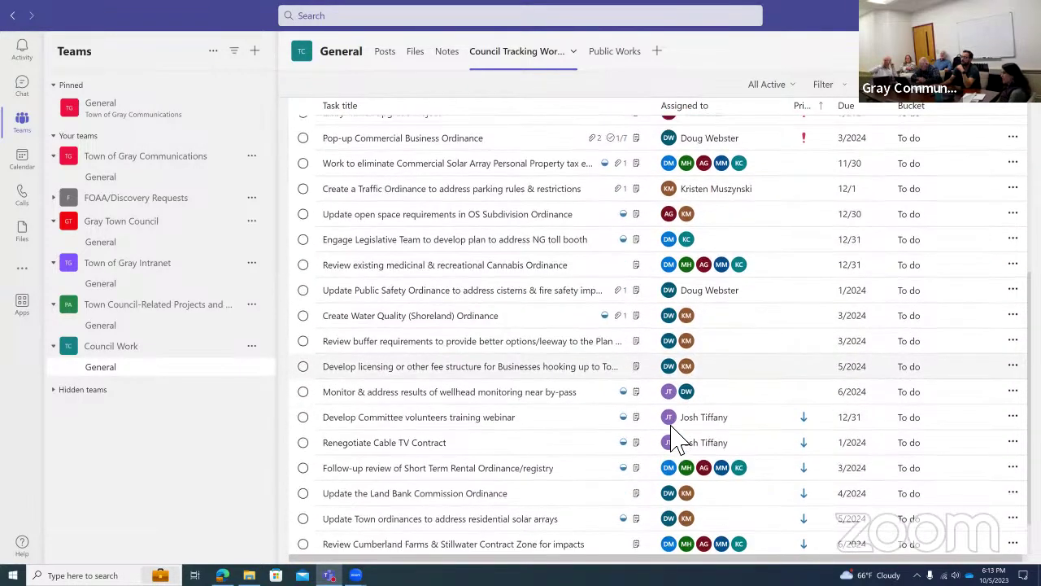
{"action": "scroll", "coordinate": [672, 440], "scroll_direction": "up", "scroll_amount": 4}
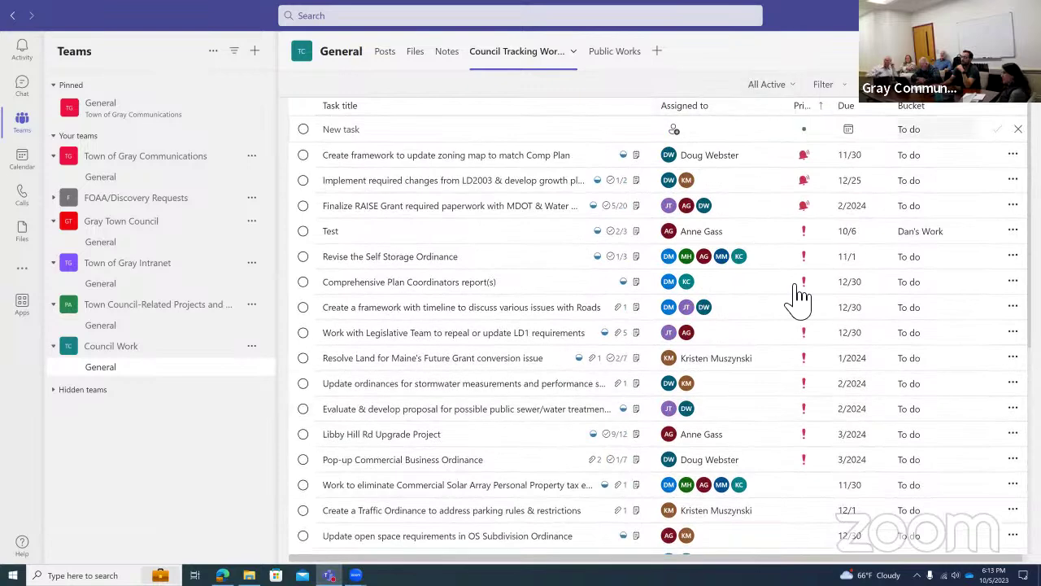
{"action": "left_click", "coordinate": [823, 83]}
{"action": "left_click", "coordinate": [742, 255]}
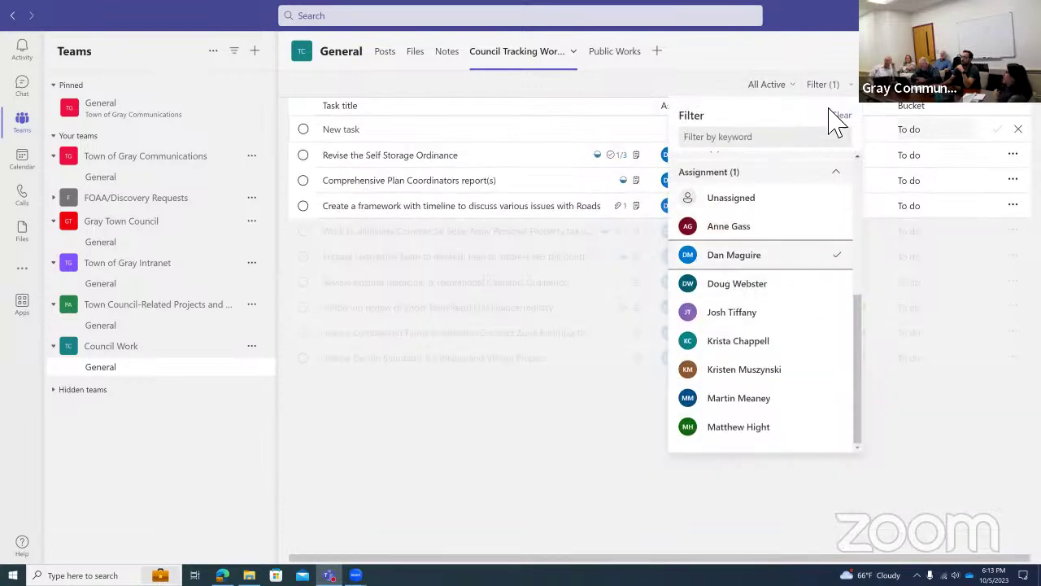
{"action": "left_click", "coordinate": [551, 453]}
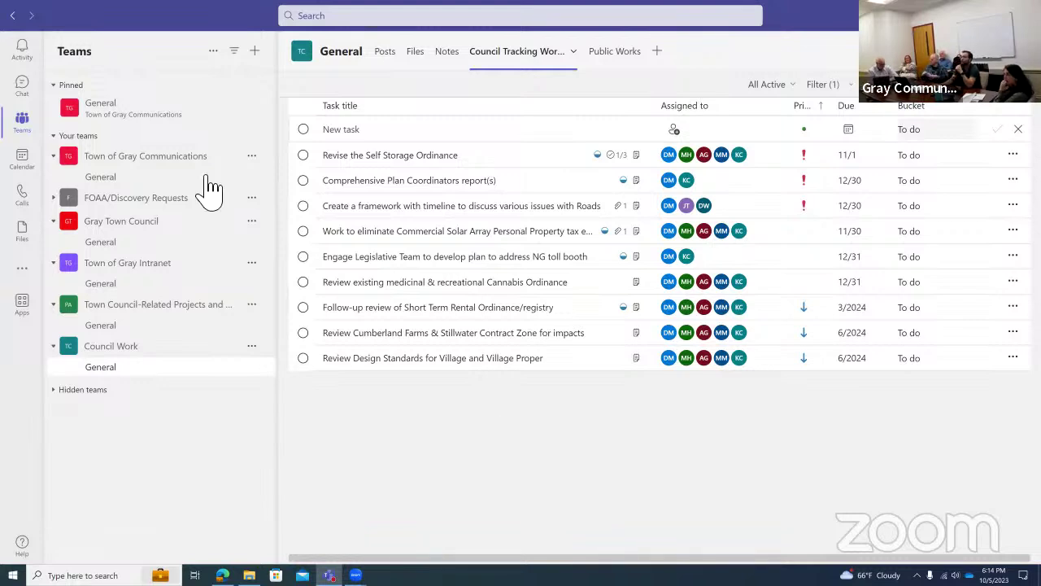
Check a missed call and a chat in the Activity feed, then return to the task list.
{"action": "left_click", "coordinate": [22, 50]}
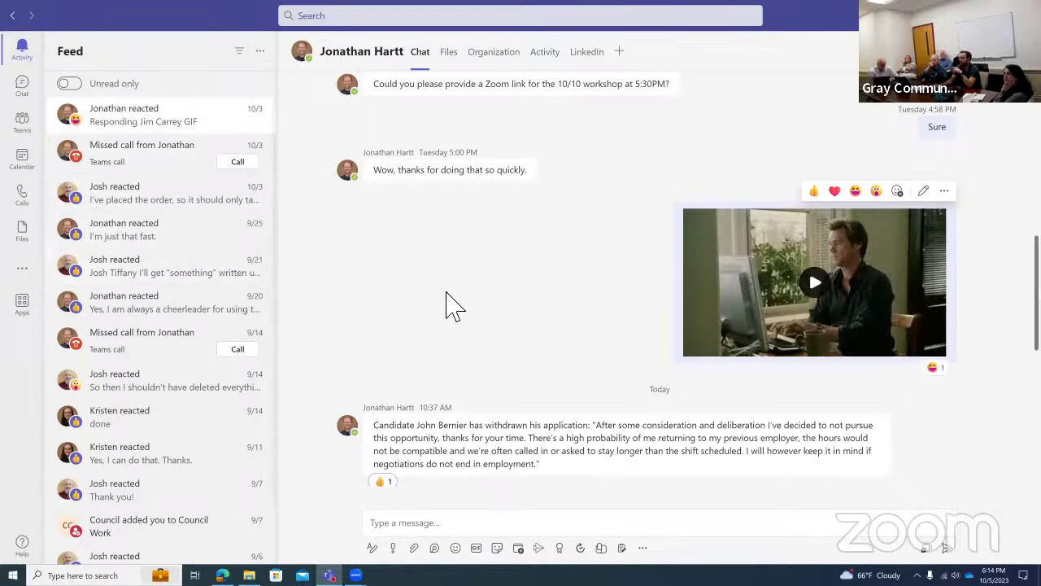
{"action": "scroll", "coordinate": [451, 302], "scroll_direction": "up", "scroll_amount": 3}
{"action": "scroll", "coordinate": [581, 170], "scroll_direction": "up", "scroll_amount": 1}
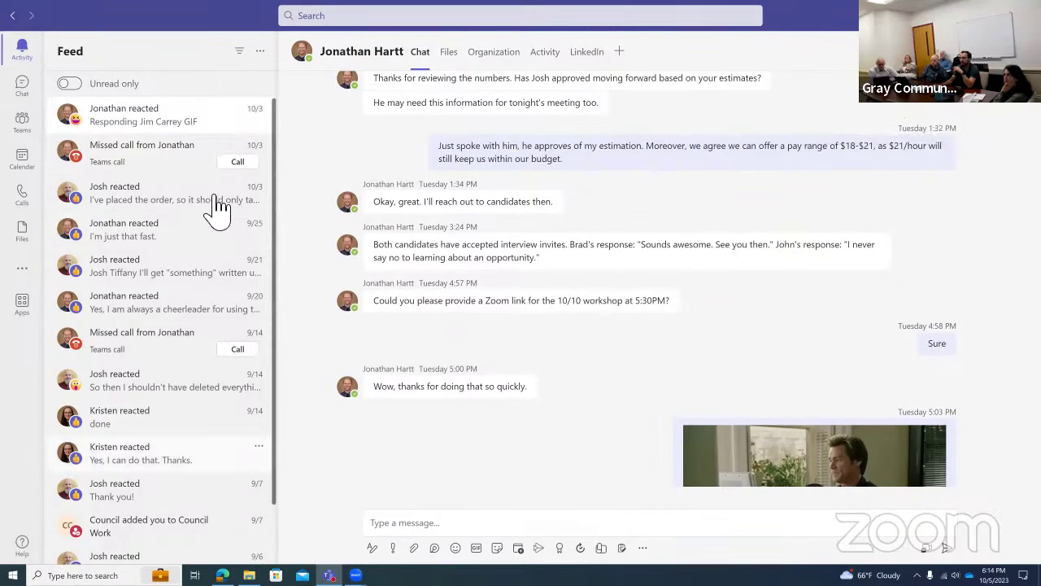
{"action": "left_click", "coordinate": [157, 170]}
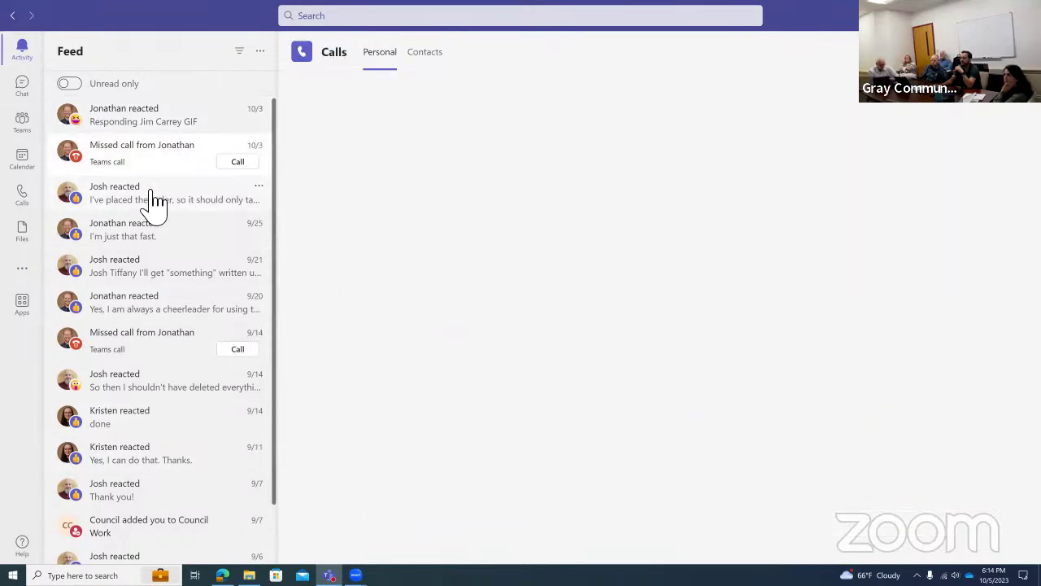
{"action": "left_click", "coordinate": [154, 202]}
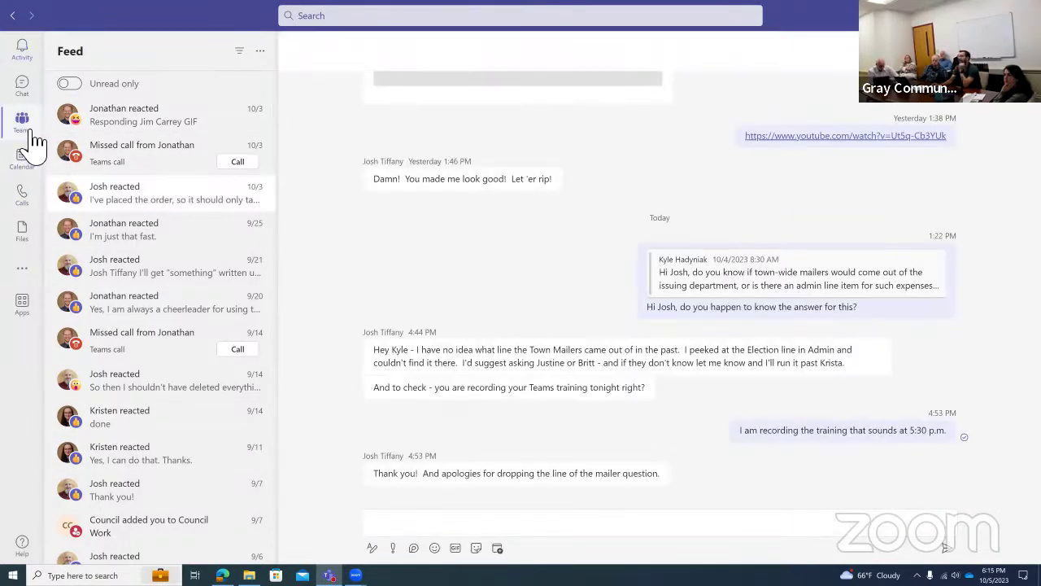
{"action": "left_click", "coordinate": [23, 128]}
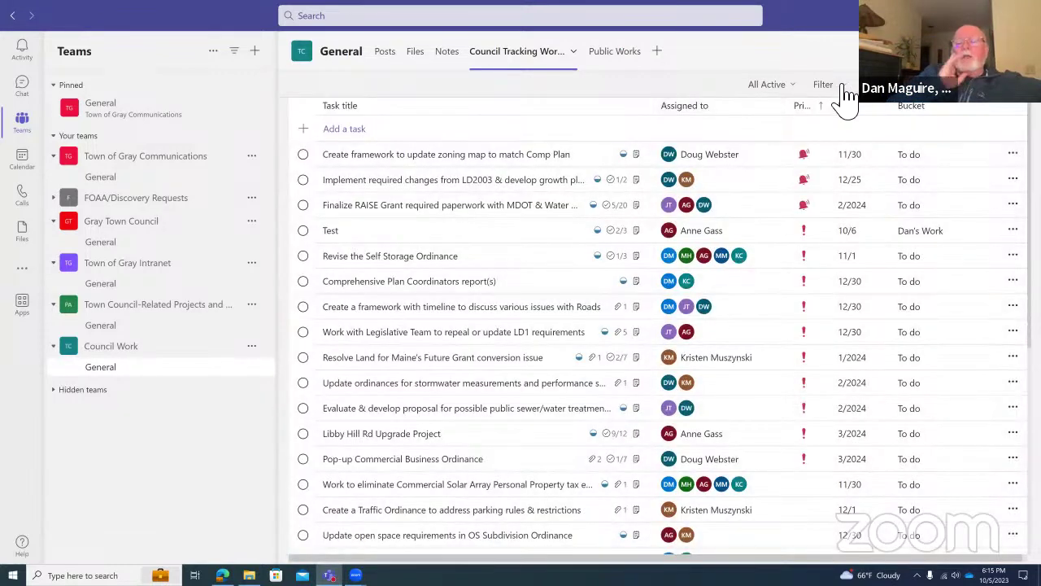
Filter the task list to a different council member's fifteen tasks.
{"action": "left_click", "coordinate": [841, 85]}
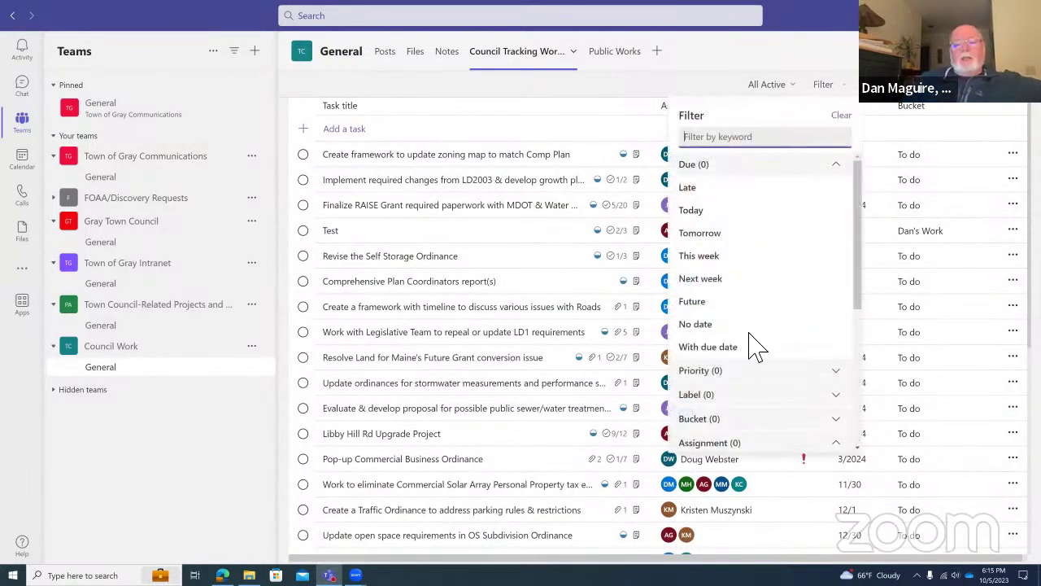
{"action": "key", "text": "Escape"}
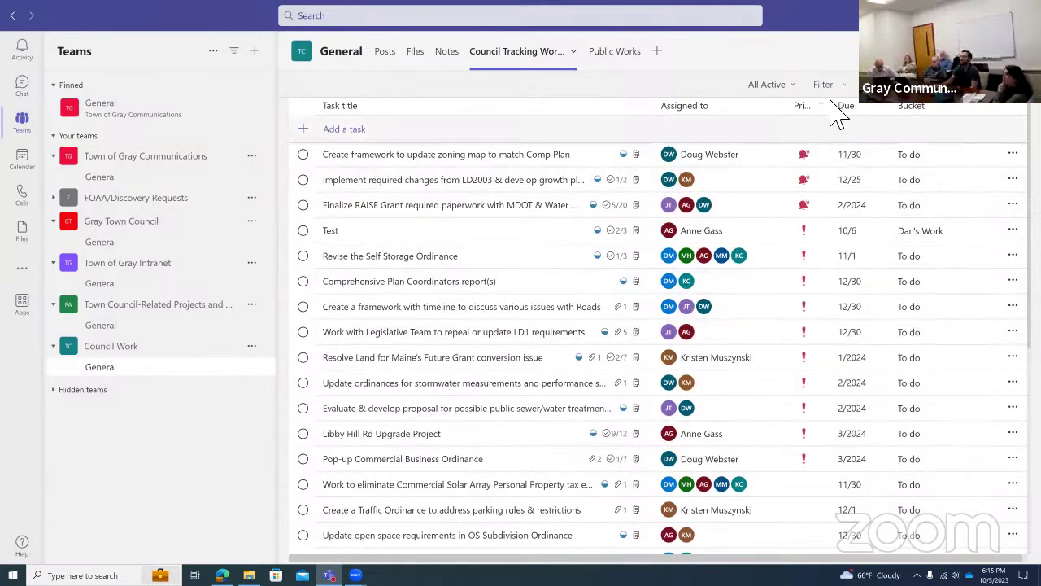
{"action": "left_click", "coordinate": [834, 88]}
{"action": "scroll", "coordinate": [789, 305], "scroll_direction": "down", "scroll_amount": 3}
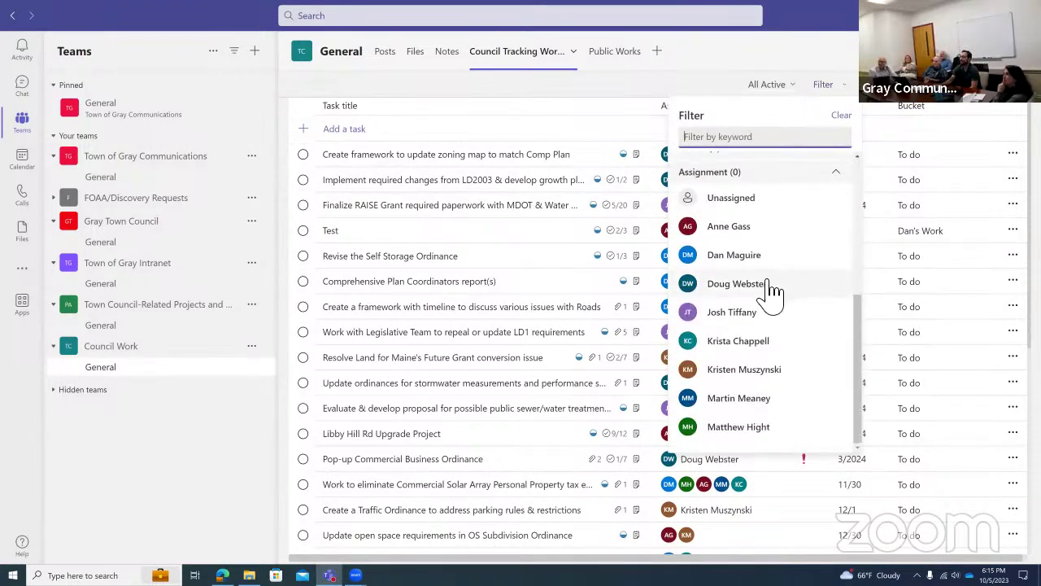
{"action": "left_click", "coordinate": [778, 283]}
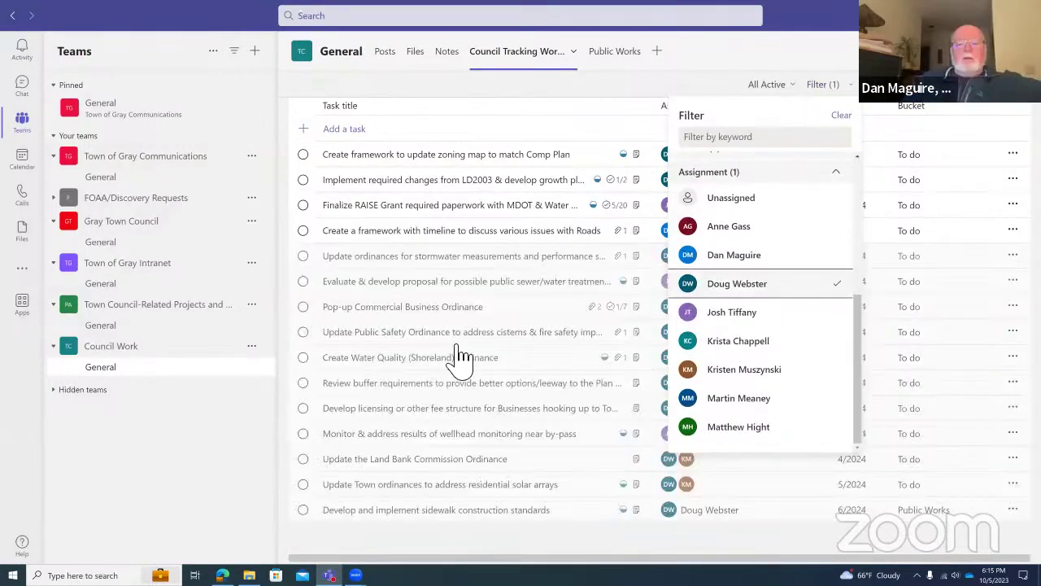
{"action": "left_click", "coordinate": [378, 539]}
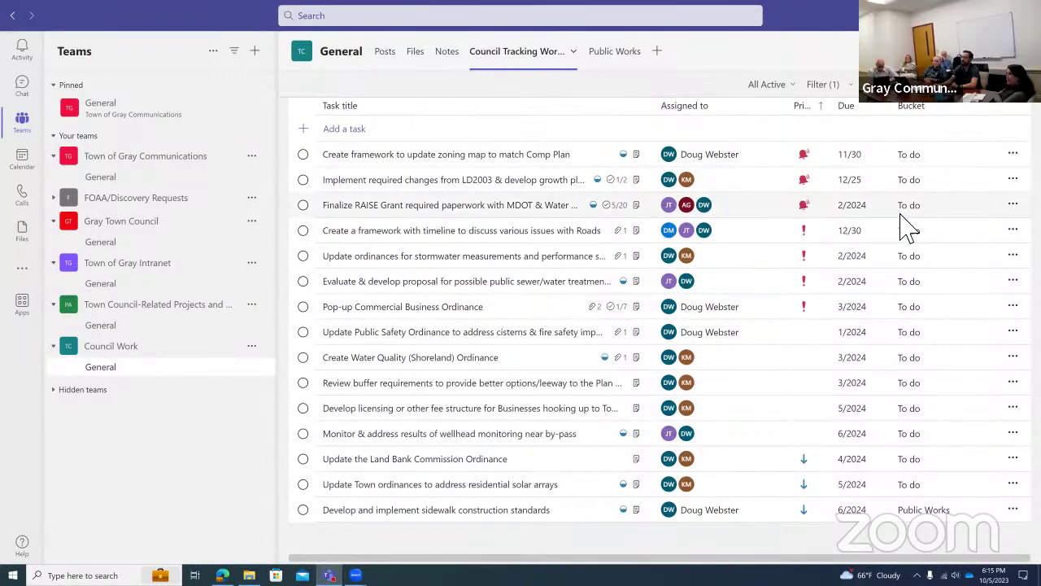
Filter the task list under Assignment to four council members' tasks.
{"action": "left_click", "coordinate": [1013, 205]}
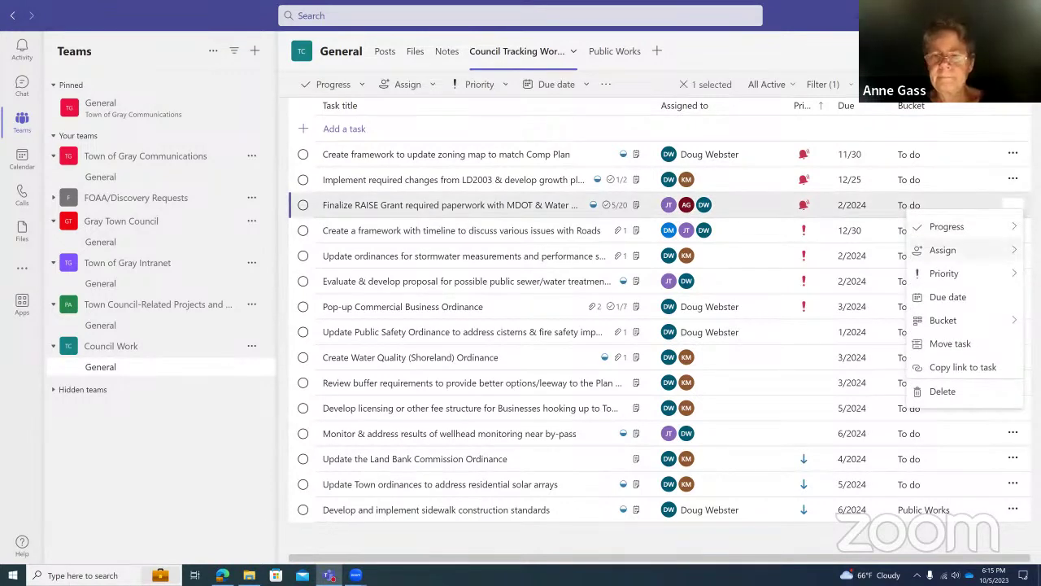
{"action": "key", "text": "Escape"}
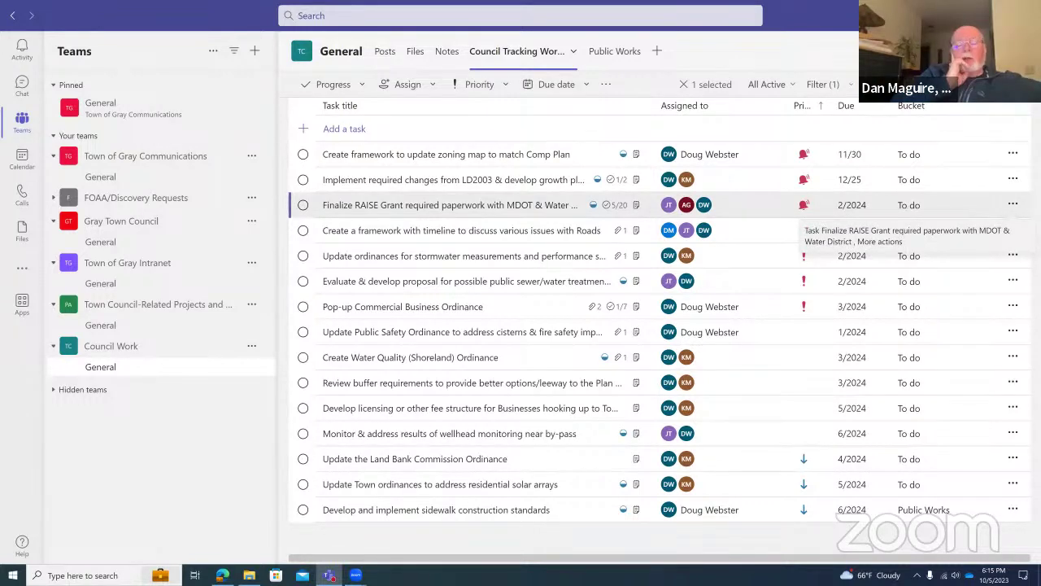
{"action": "left_click", "coordinate": [823, 84]}
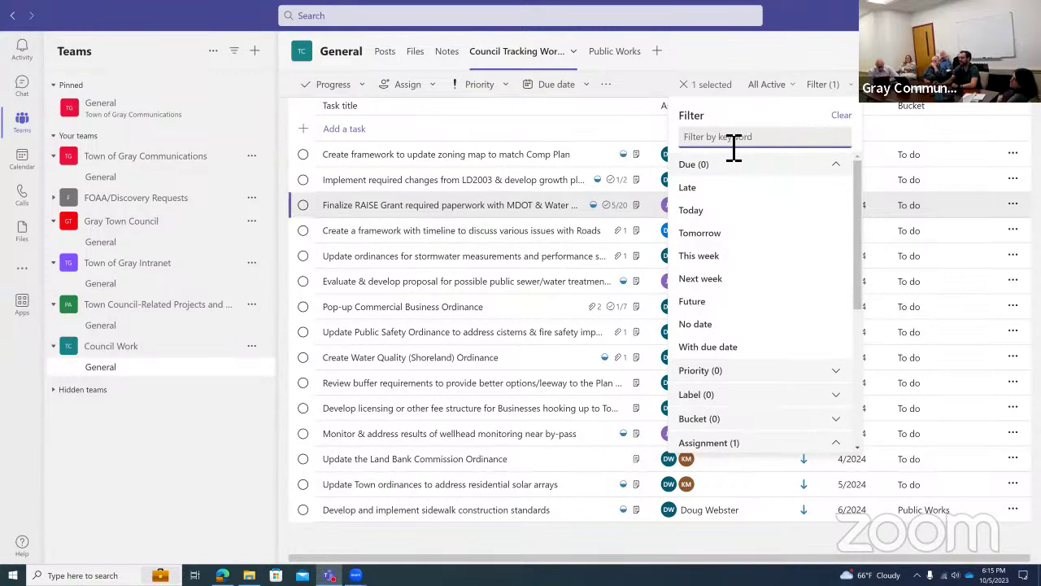
{"action": "scroll", "coordinate": [828, 295], "scroll_direction": "down", "scroll_amount": 3}
{"action": "scroll", "coordinate": [805, 340], "scroll_direction": "down", "scroll_amount": 2}
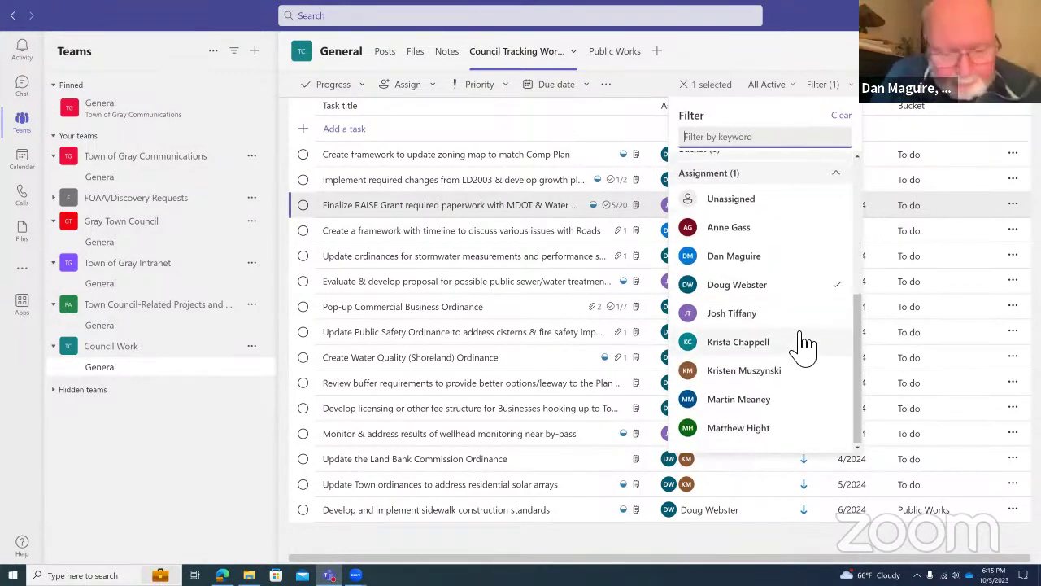
{"action": "left_click", "coordinate": [805, 342]}
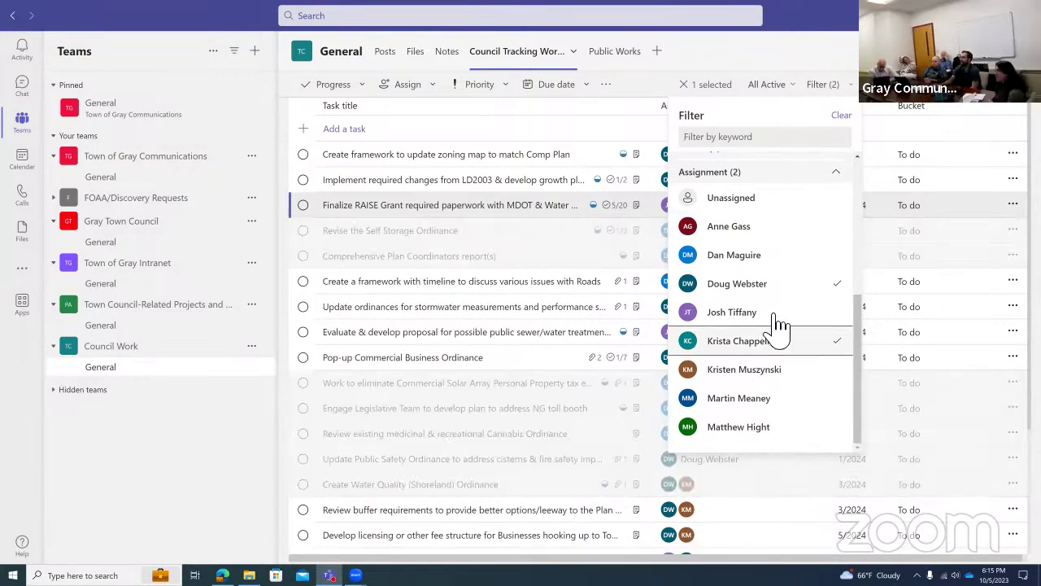
{"action": "left_click", "coordinate": [771, 260]}
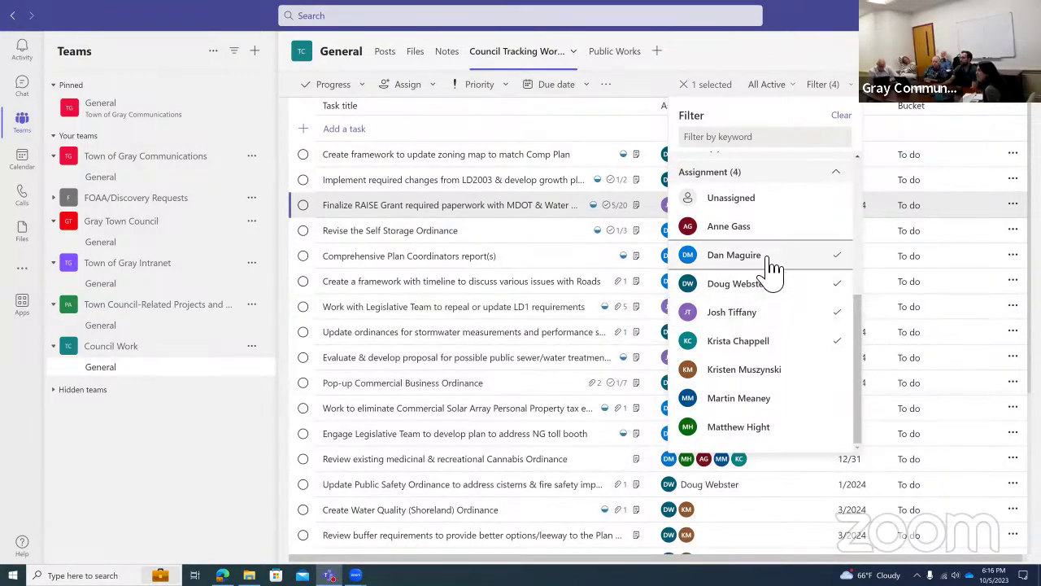
{"action": "left_click", "coordinate": [770, 313]}
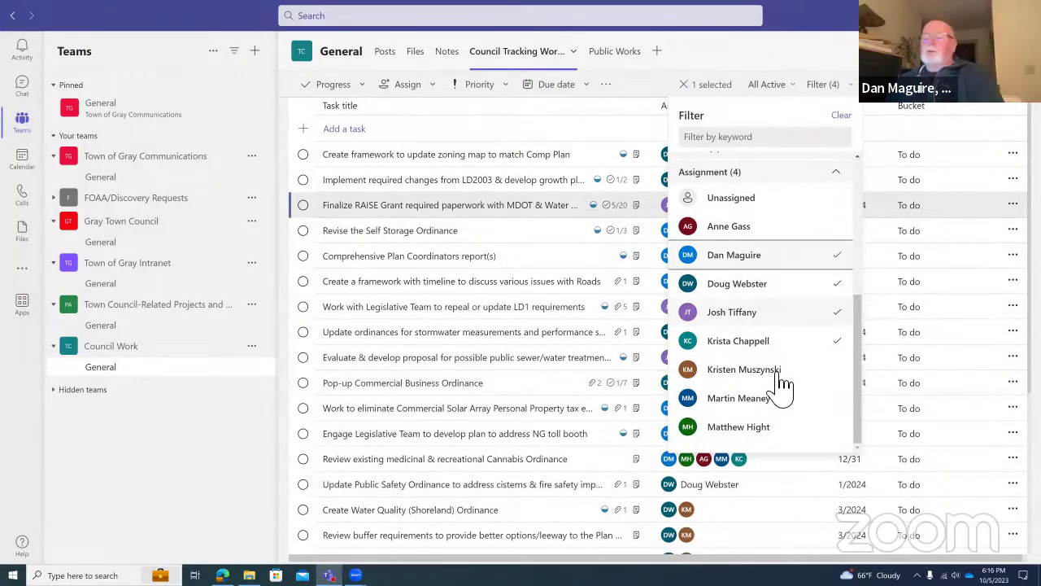
Filter the tasks by keyword 'self', leaving only Revise the Self Storage Ordinance.
{"action": "left_click", "coordinate": [802, 137]}
{"action": "type", "text": "self-"}
{"action": "key", "text": "BackSpace"}
{"action": "key", "text": "BackSpace"}
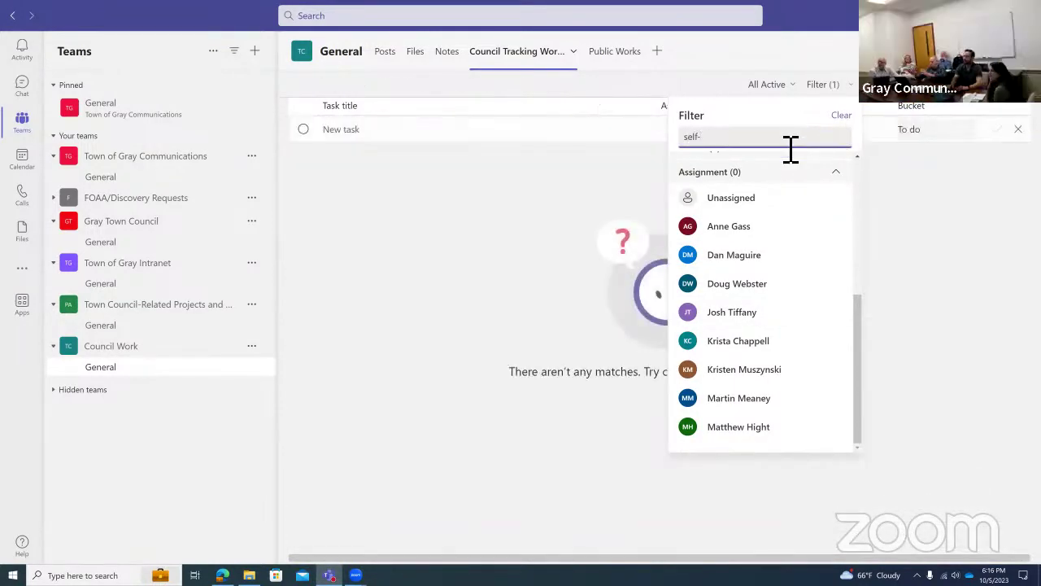
{"action": "type", "text": "f"}
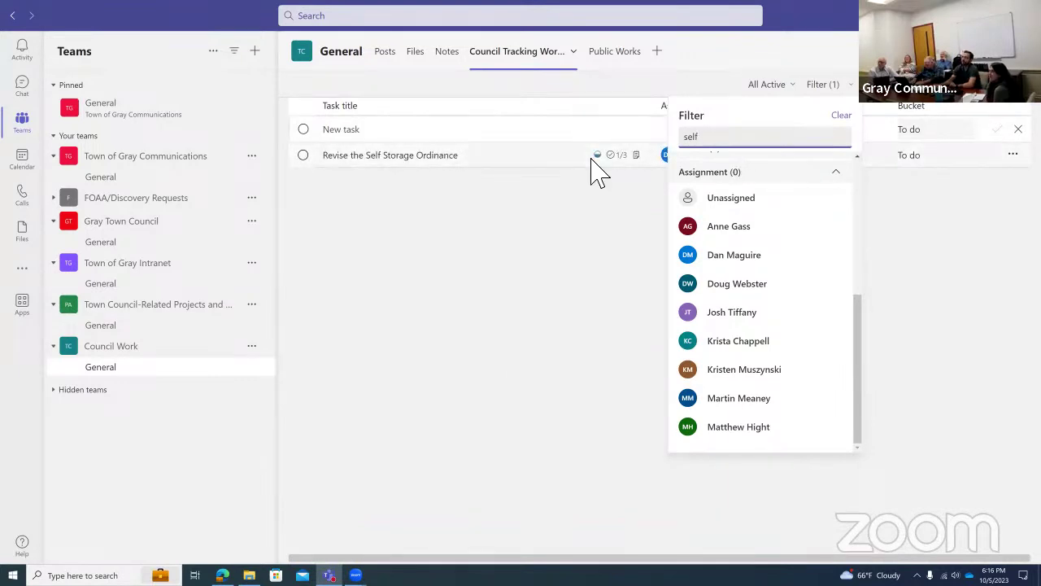
{"action": "left_click", "coordinate": [566, 279]}
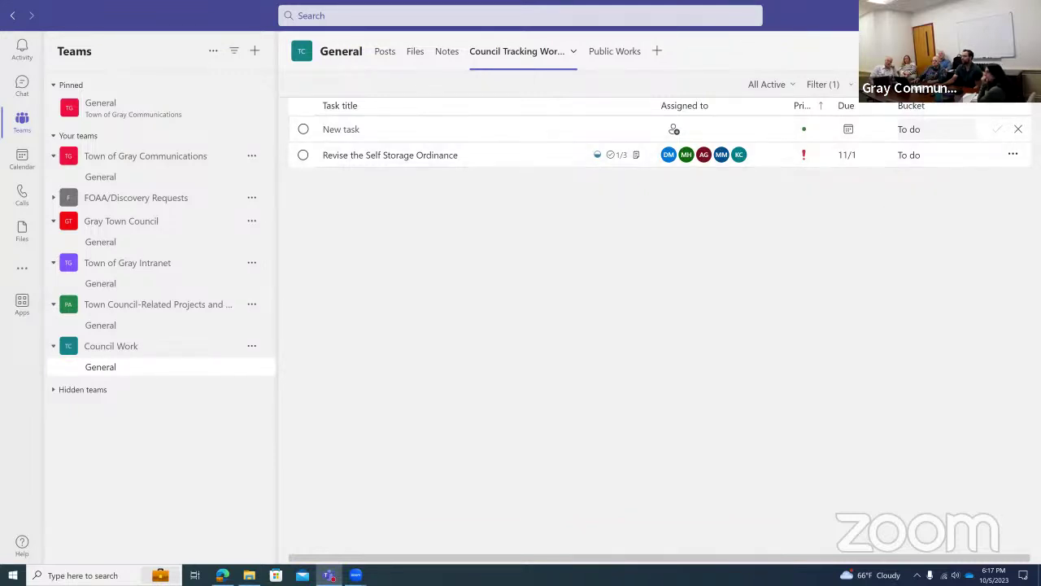
{"action": "left_click", "coordinate": [1006, 50]}
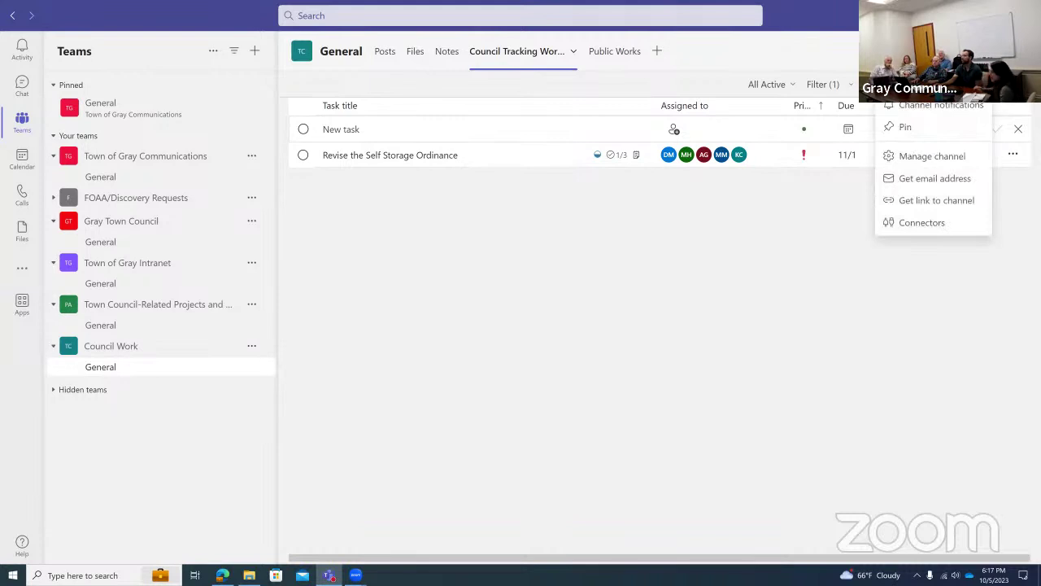
Dismiss the channel options menu by clicking on the task list.
{"action": "left_click", "coordinate": [824, 217]}
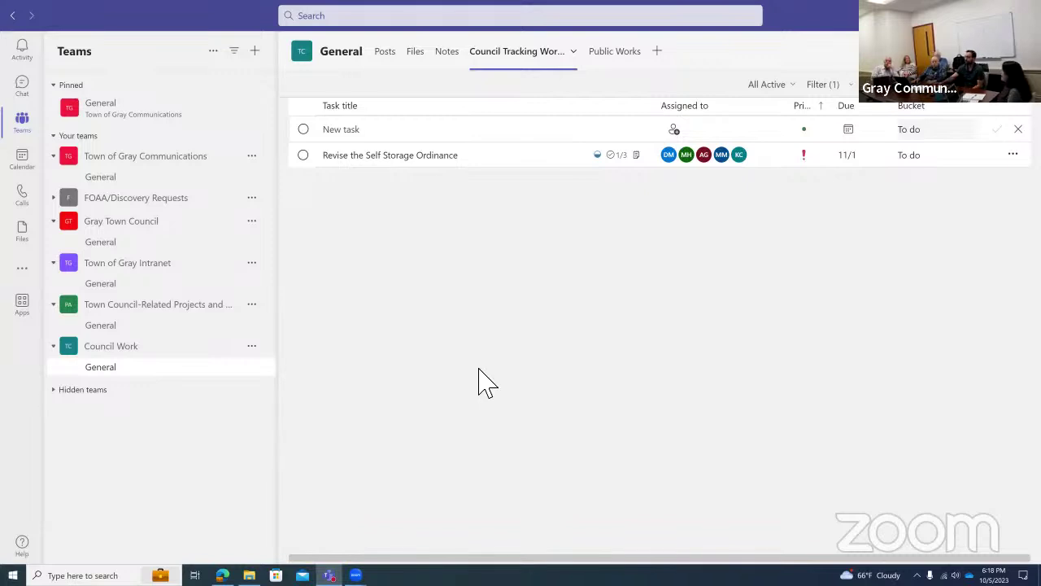
Clear the 'self' keyword filter and show the plan as a board grouped by bucket.
{"action": "left_click", "coordinate": [850, 86]}
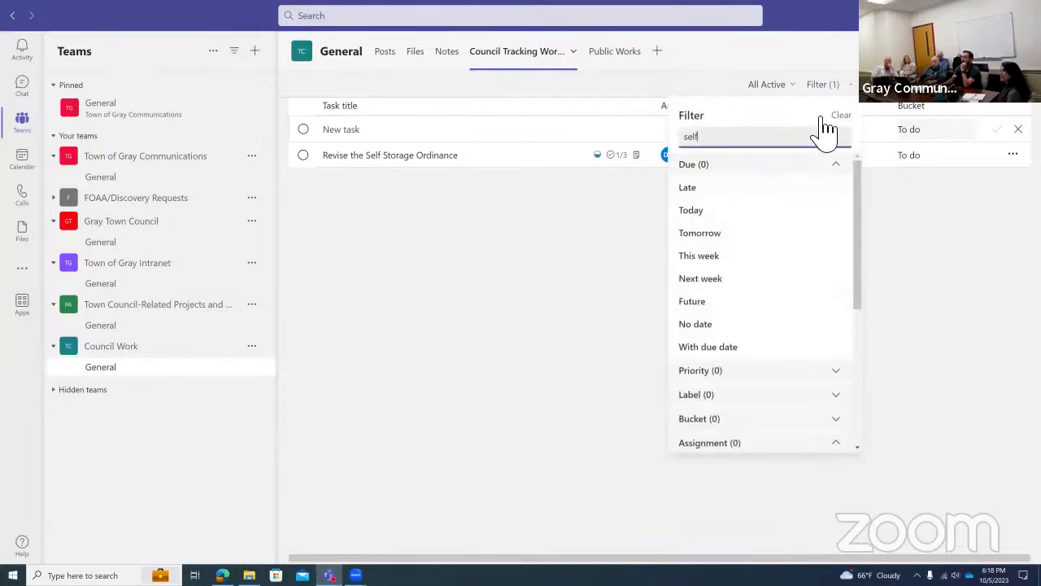
{"action": "key", "text": "BackSpace"}
{"action": "key", "text": "BackSpace"}
{"action": "key", "text": "BackSpace"}
{"action": "key", "text": "BackSpace"}
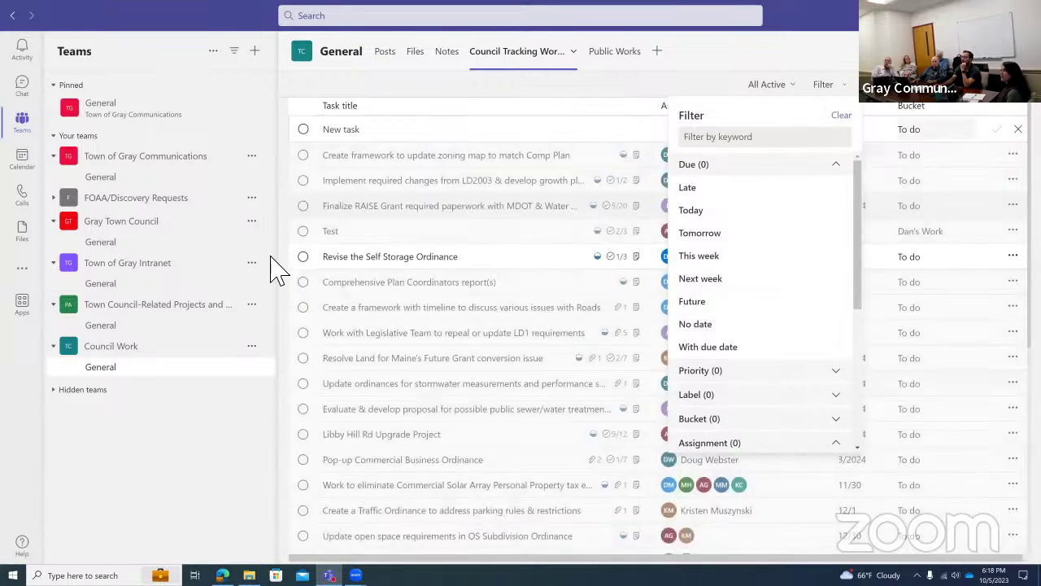
{"action": "left_click", "coordinate": [907, 102]}
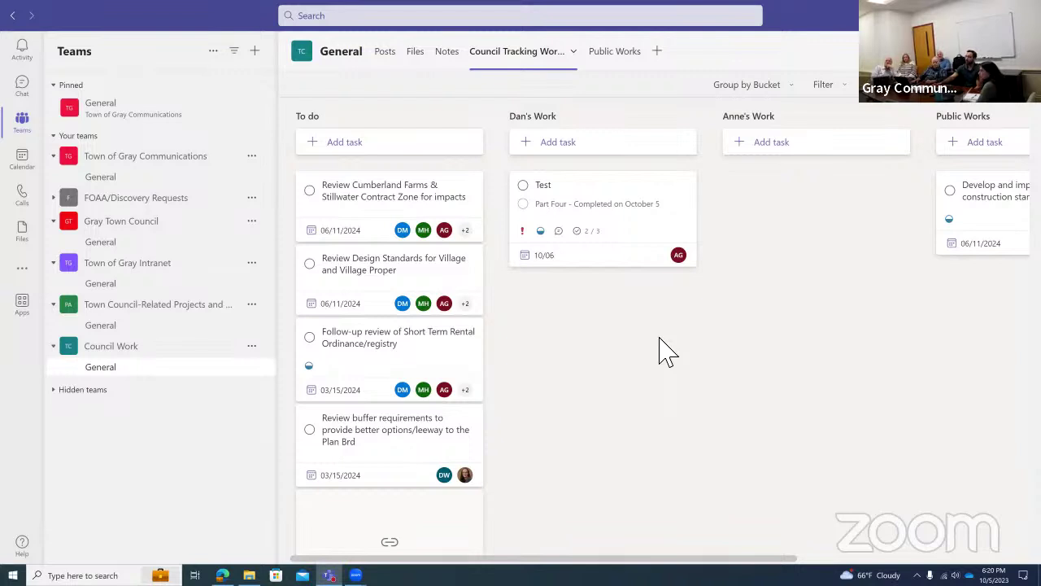
Tag the Test task in Dan's Work with the Pink label, then reopen it to check.
{"action": "left_click", "coordinate": [616, 198]}
{"action": "left_click", "coordinate": [490, 267]}
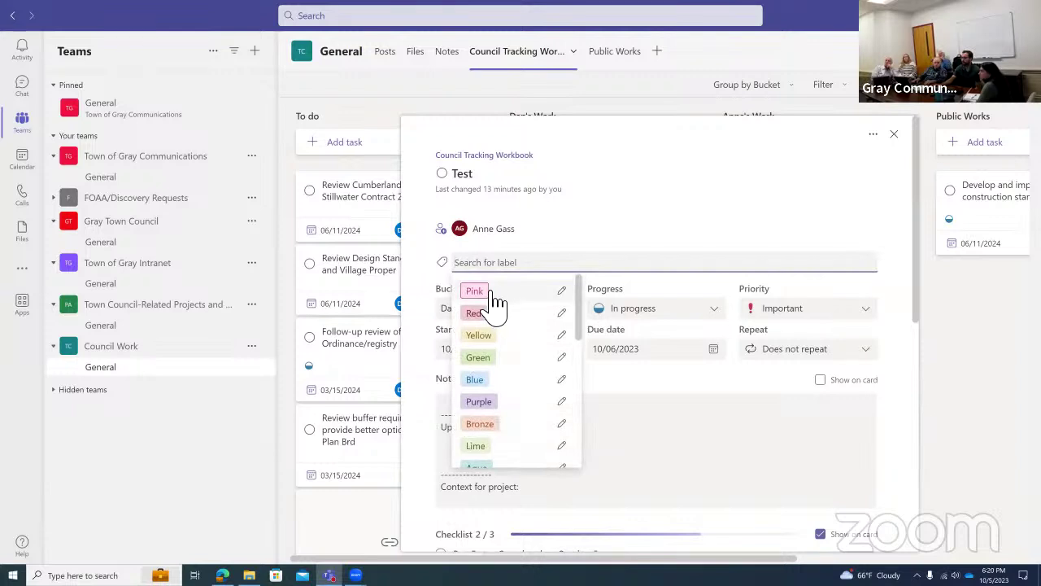
{"action": "left_click", "coordinate": [491, 292]}
{"action": "left_click", "coordinate": [701, 177]}
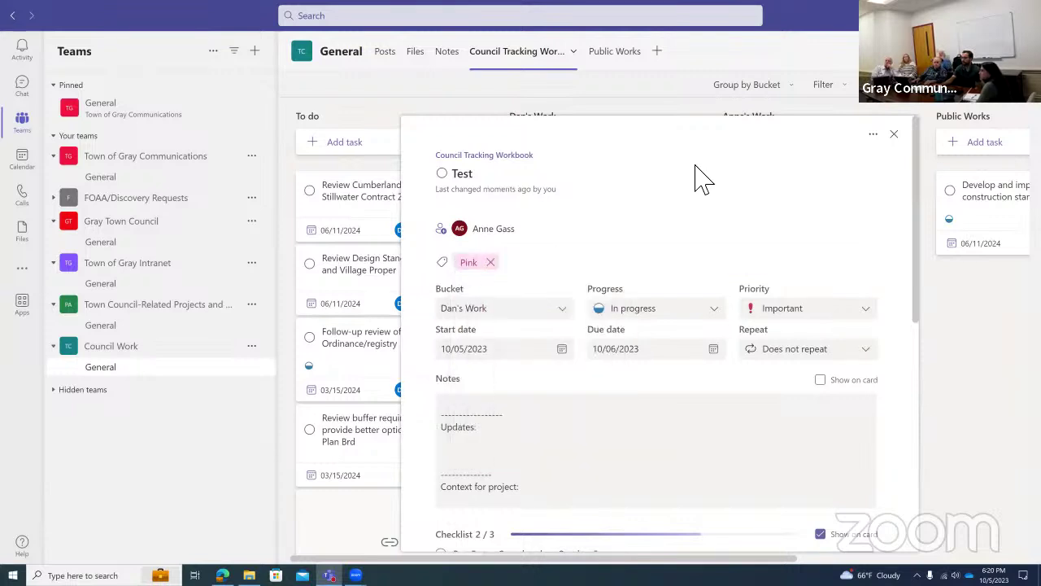
{"action": "left_click", "coordinate": [893, 133]}
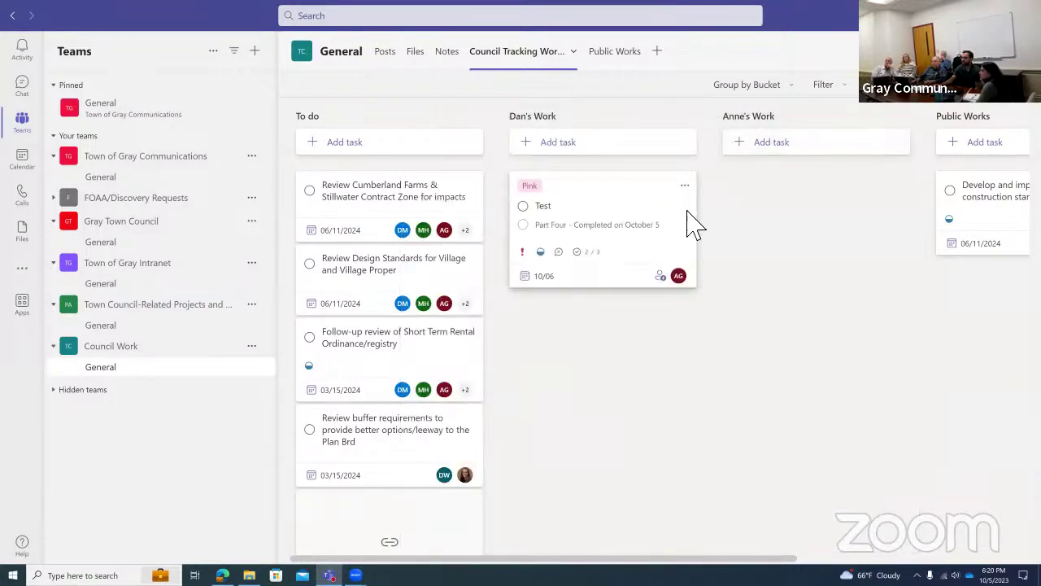
{"action": "left_click", "coordinate": [634, 205]}
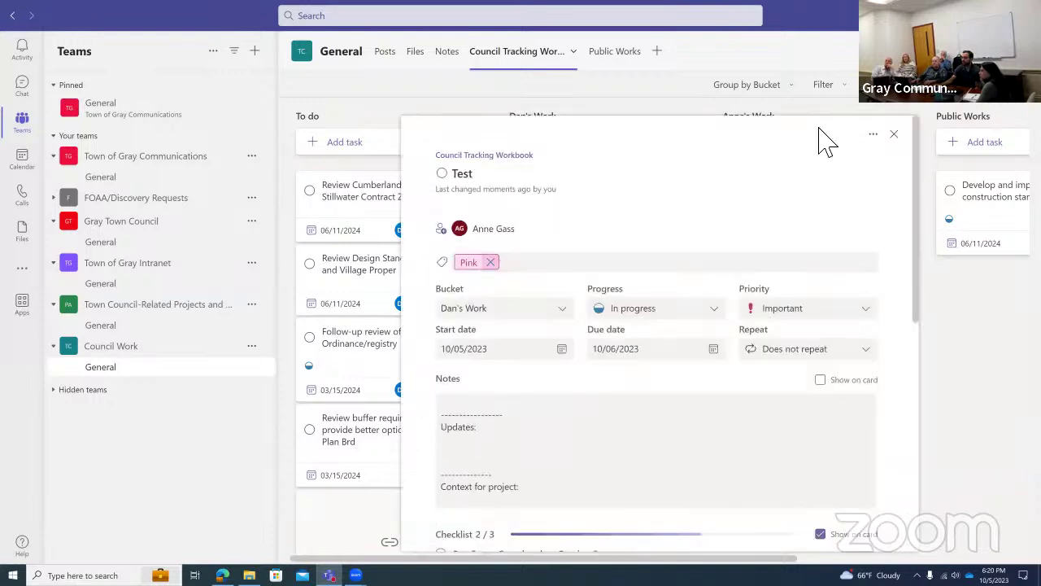
{"action": "left_click", "coordinate": [894, 133]}
Check which labels the Filter panel's Label list offers, then close the filter.
{"action": "left_click", "coordinate": [825, 85]}
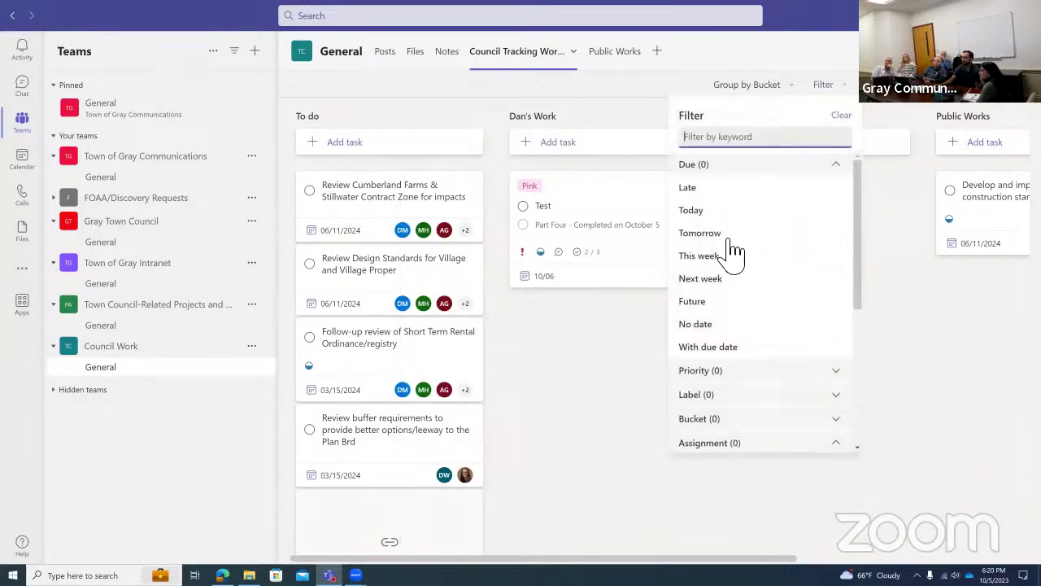
{"action": "scroll", "coordinate": [756, 309], "scroll_direction": "down", "scroll_amount": 2}
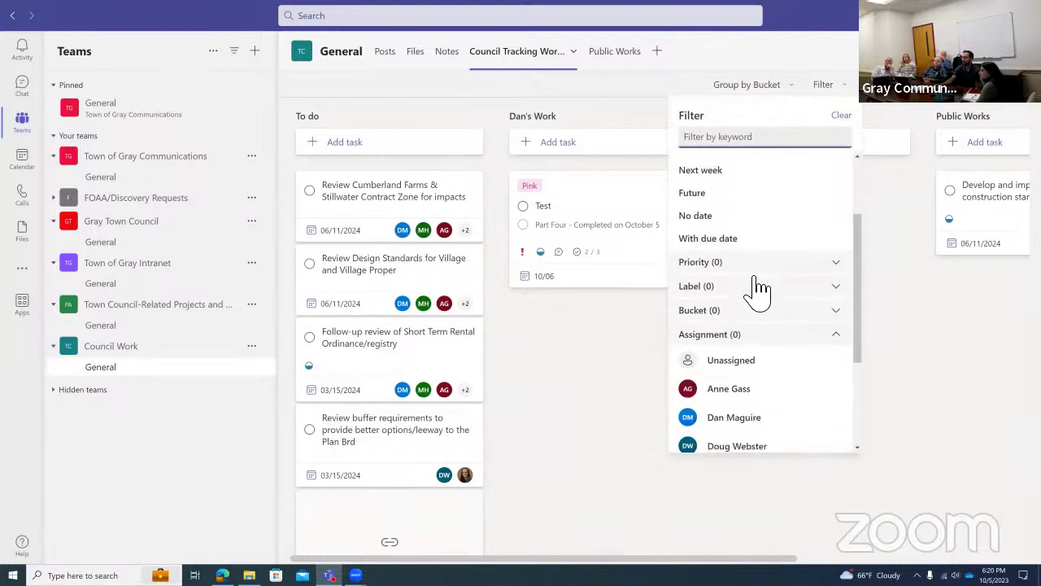
{"action": "left_click", "coordinate": [758, 286]}
{"action": "scroll", "coordinate": [756, 317], "scroll_direction": "down", "scroll_amount": 2}
{"action": "scroll", "coordinate": [756, 293], "scroll_direction": "up", "scroll_amount": 1}
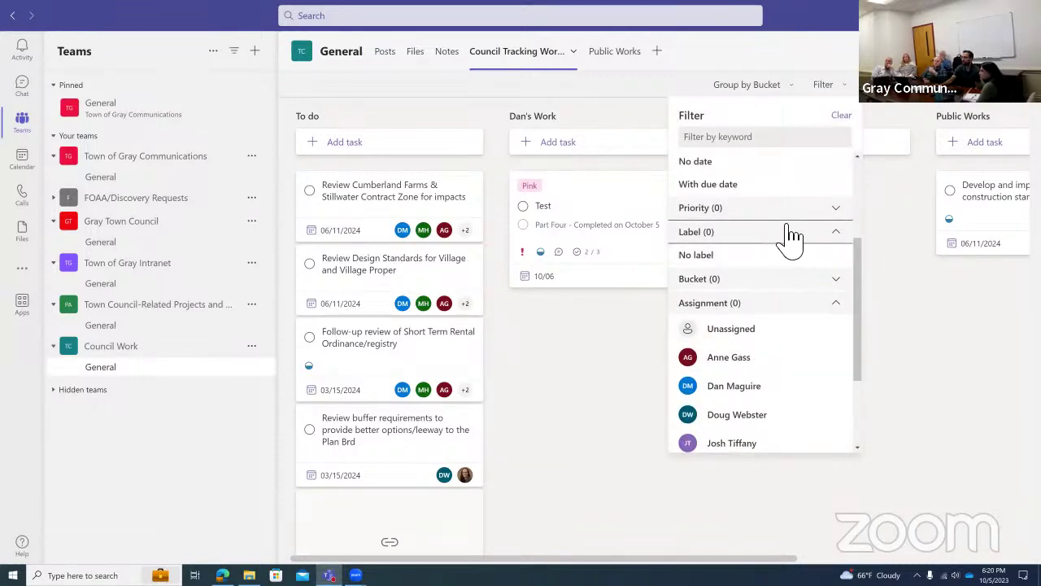
{"action": "left_click", "coordinate": [579, 200]}
Rename the Test task's Pink label to 'Public Works'.
{"action": "left_click", "coordinate": [547, 196]}
{"action": "left_click", "coordinate": [487, 270]}
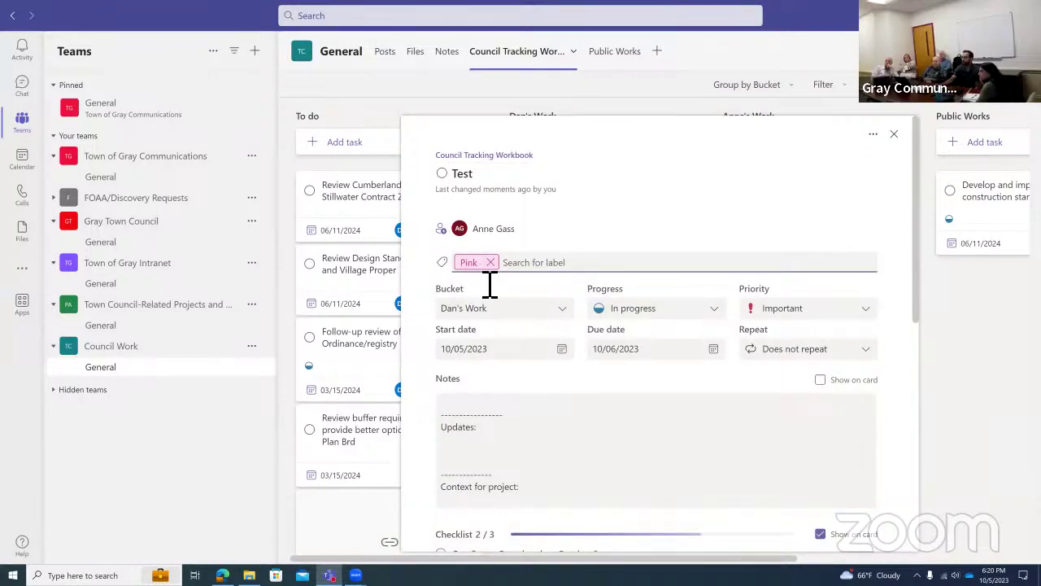
{"action": "double_click", "coordinate": [472, 304]}
{"action": "type", "text": "Public Works"}
{"action": "key", "text": "Return"}
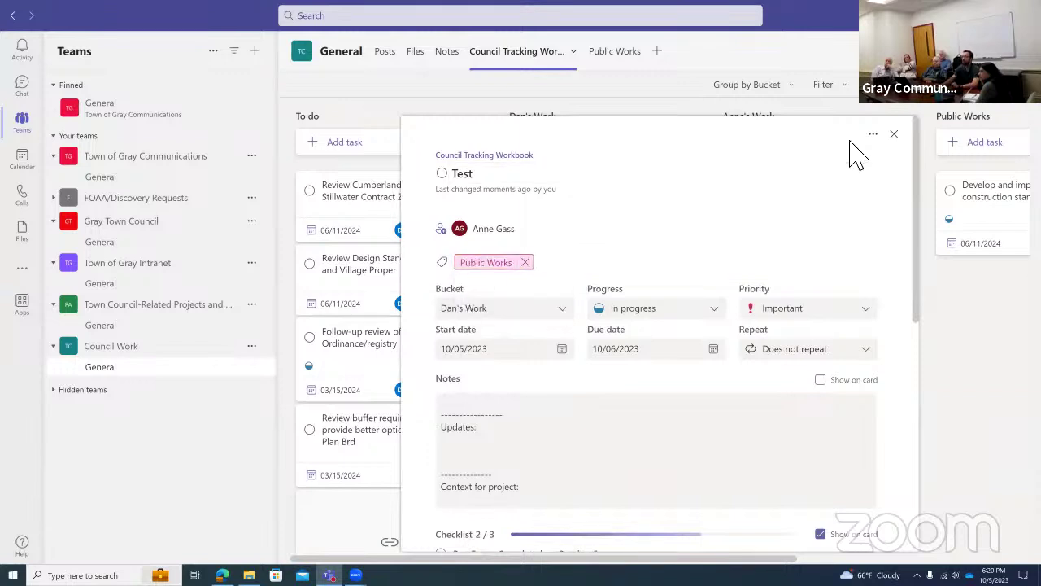
Close Test's details, try the No label and Public Works label filters, then clear both.
{"action": "left_click", "coordinate": [894, 135]}
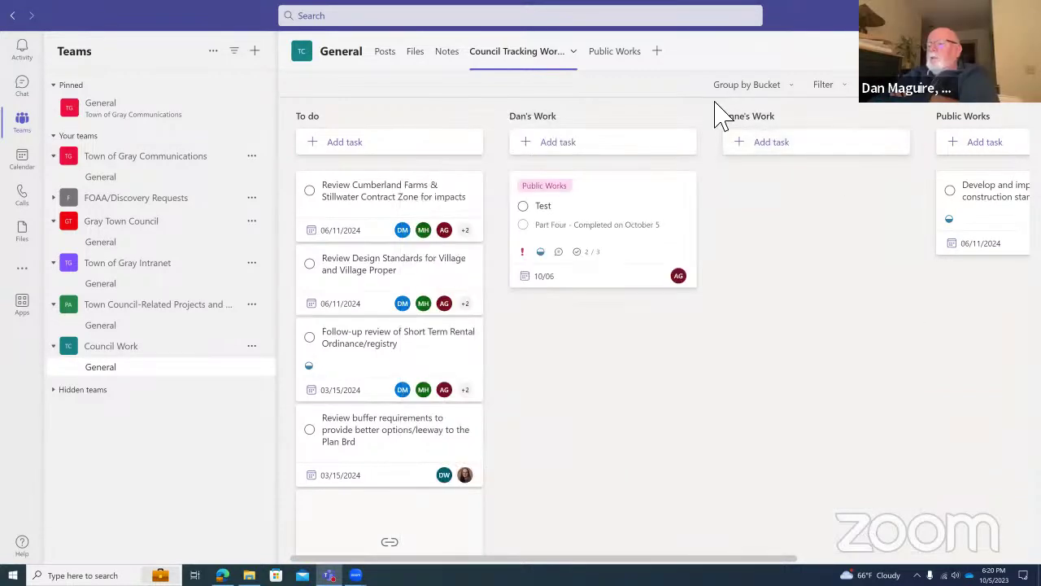
{"action": "left_click", "coordinate": [823, 86]}
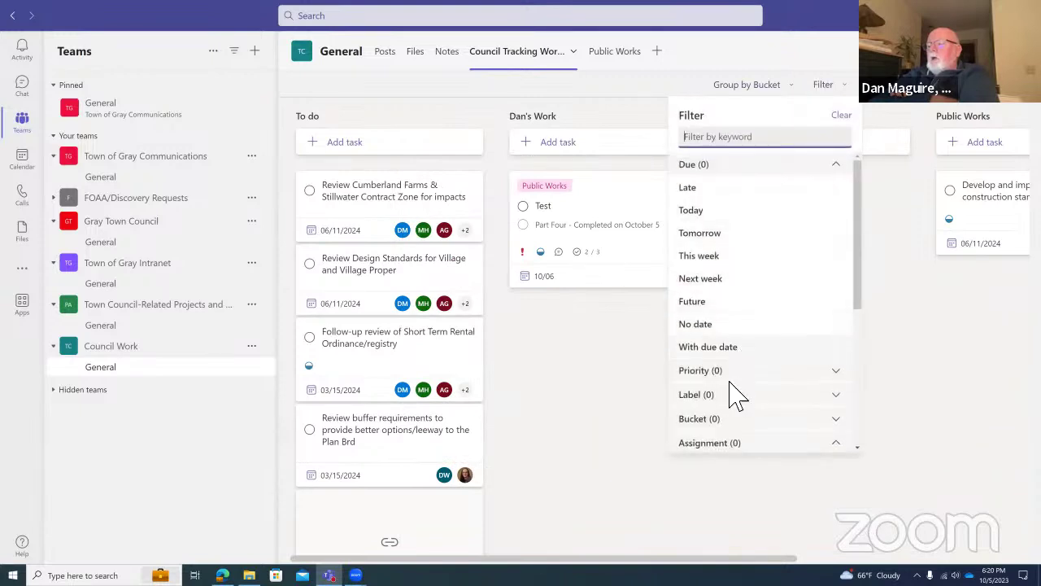
{"action": "scroll", "coordinate": [738, 341], "scroll_direction": "down", "scroll_amount": 3}
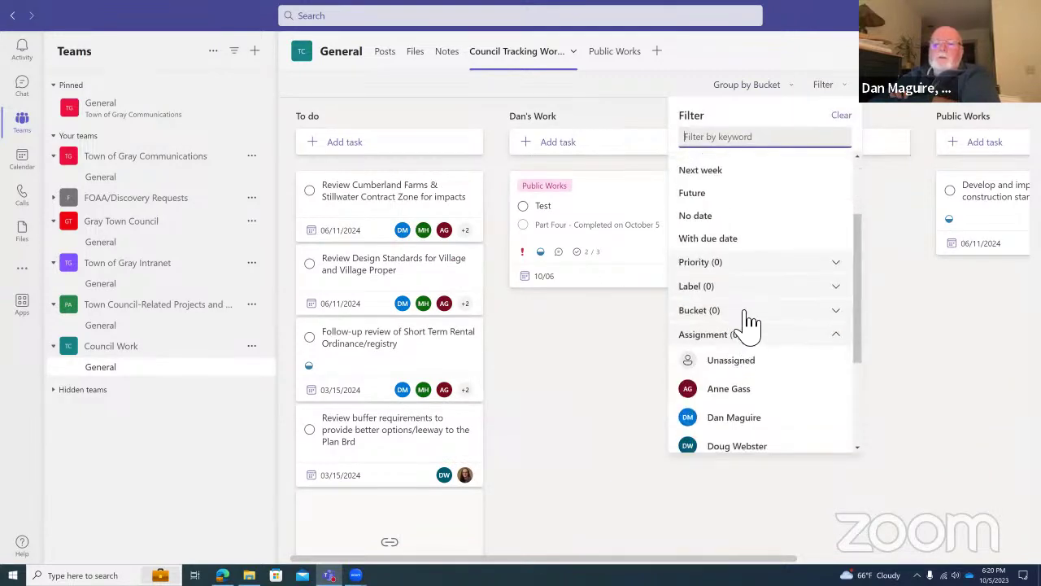
{"action": "left_click", "coordinate": [744, 288]}
{"action": "left_click", "coordinate": [736, 313]}
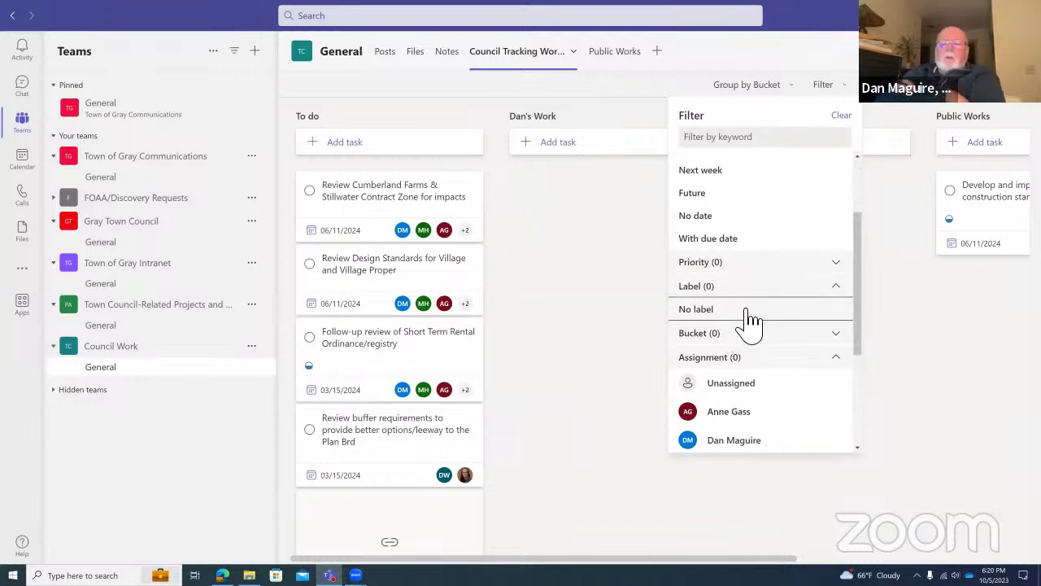
{"action": "left_click", "coordinate": [747, 311]}
{"action": "left_click", "coordinate": [748, 311]}
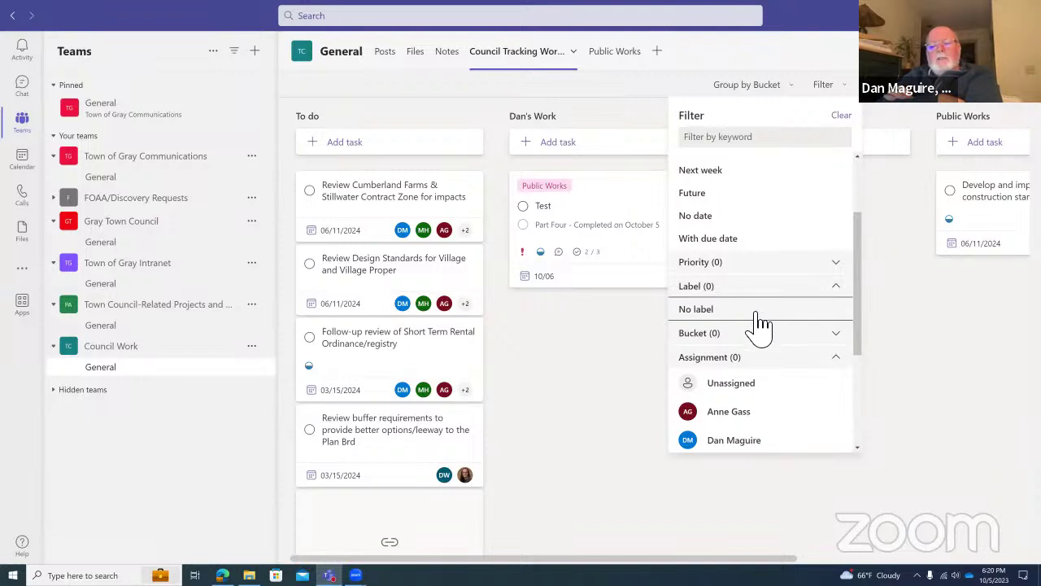
{"action": "left_click", "coordinate": [757, 314]}
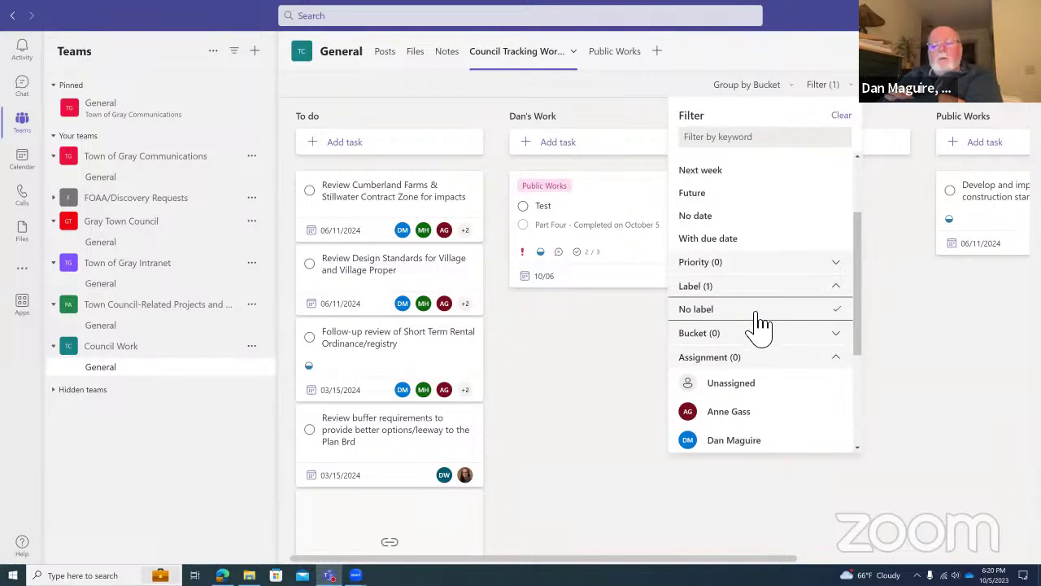
{"action": "left_click", "coordinate": [757, 314]}
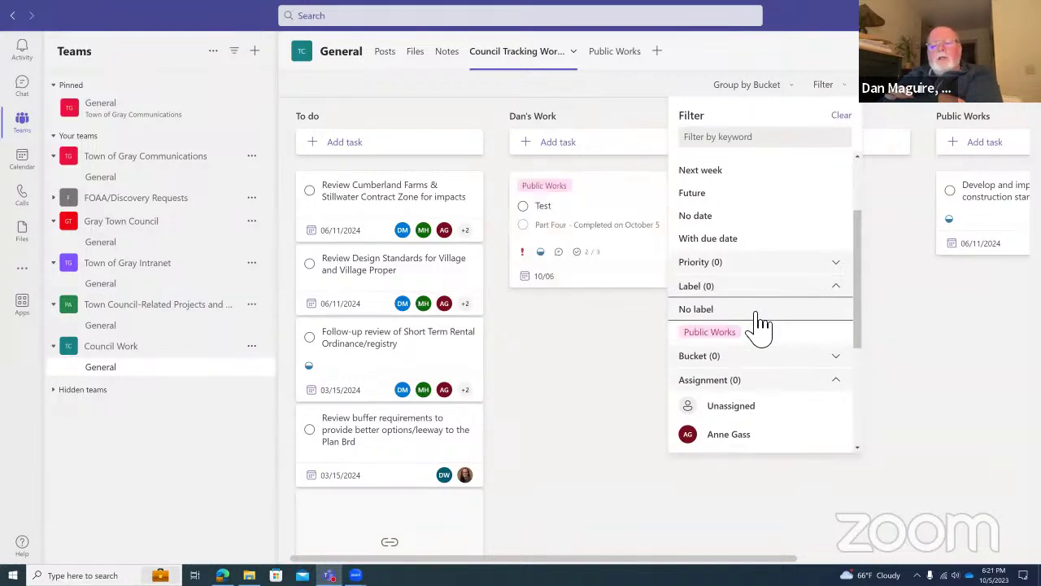
{"action": "left_click", "coordinate": [765, 333]}
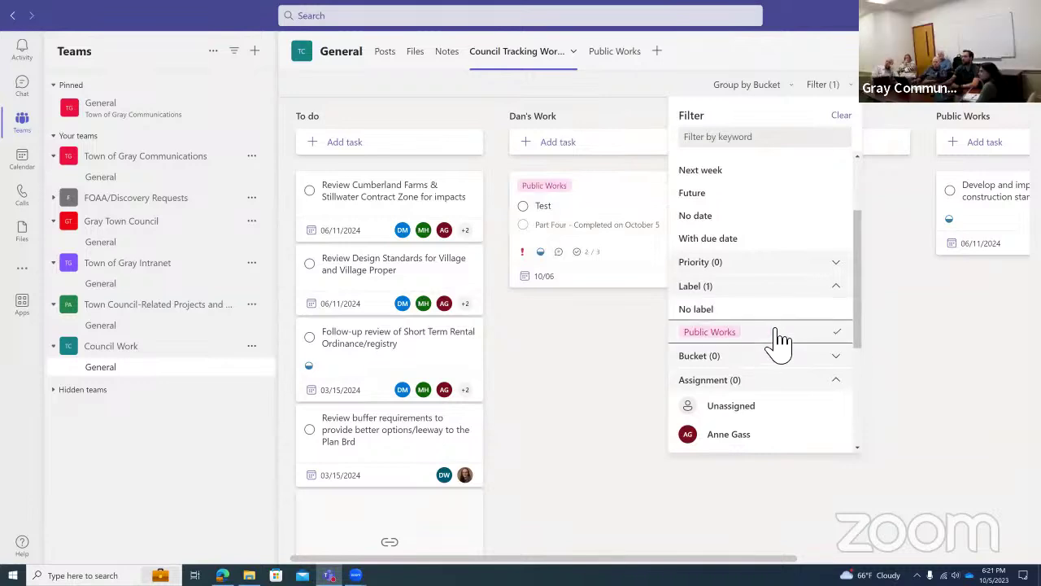
{"action": "left_click", "coordinate": [758, 337]}
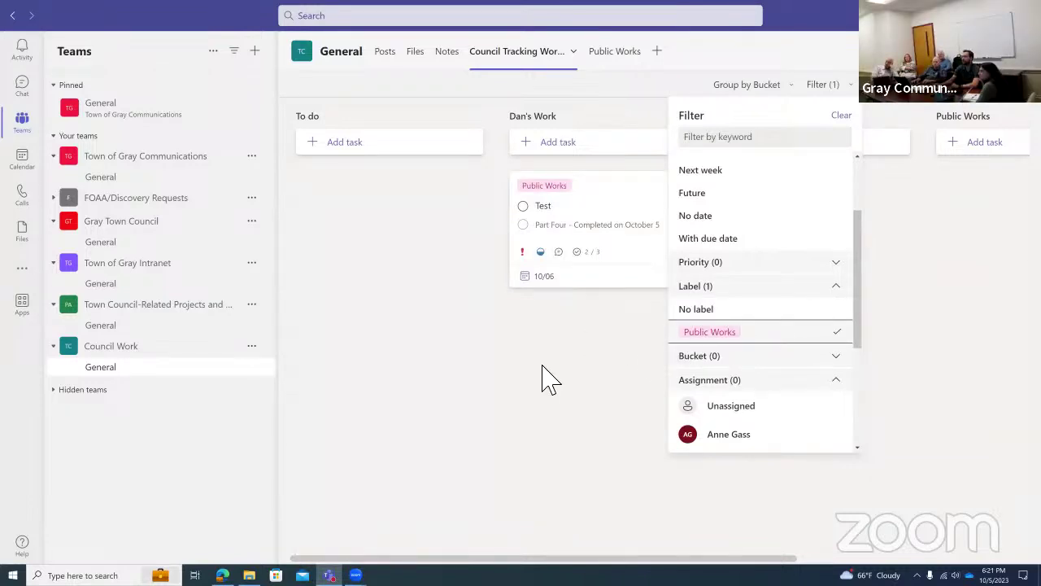
{"action": "left_click", "coordinate": [593, 383]}
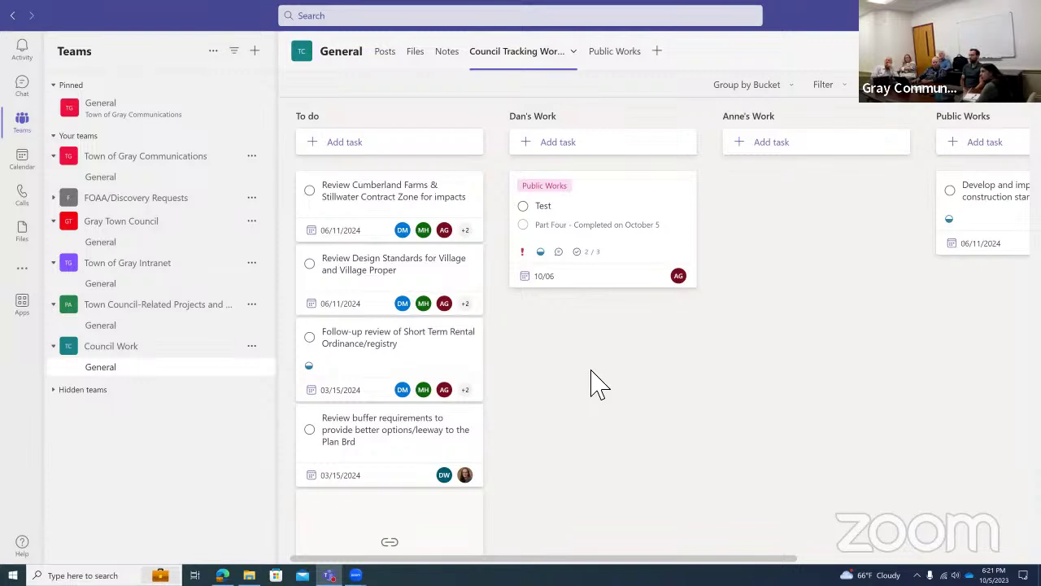
Move the sidewalk standards task into To do and delete the Anne's Work bucket.
{"action": "left_click_drag", "start_coordinate": [981, 218], "coordinate": [327, 197]}
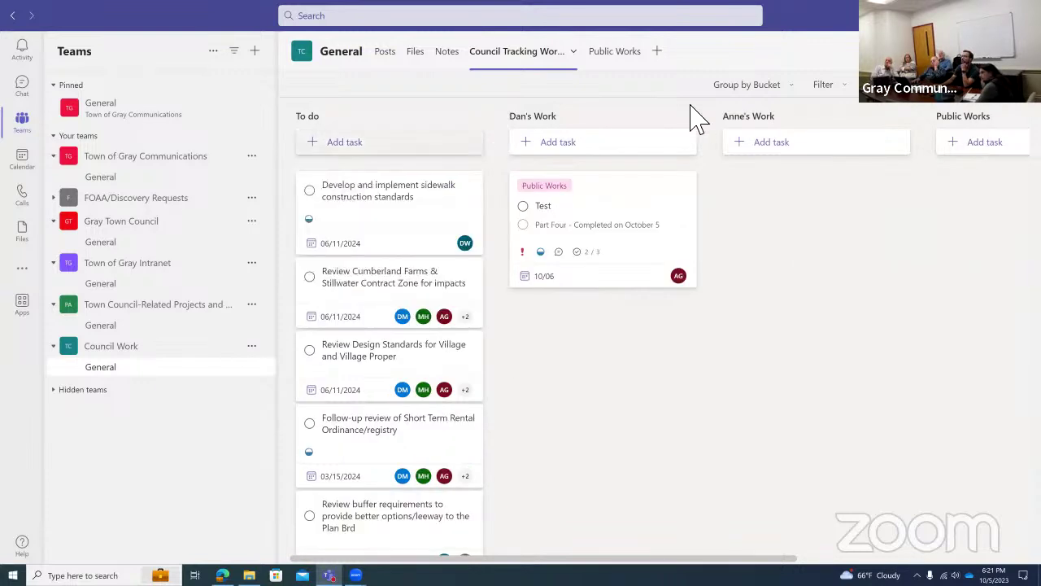
{"action": "left_click", "coordinate": [902, 116]}
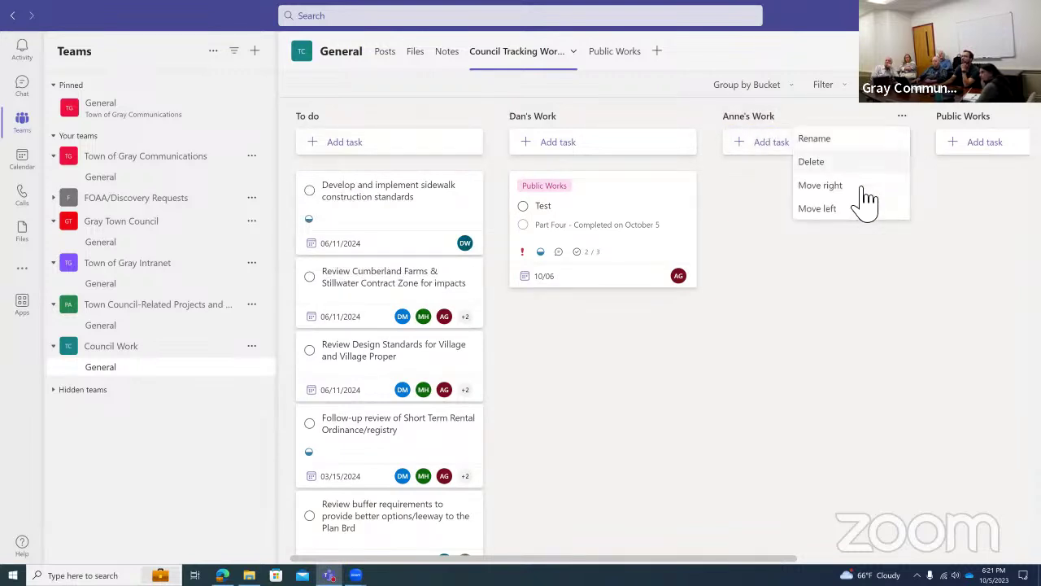
{"action": "left_click", "coordinate": [887, 161]}
{"action": "left_click", "coordinate": [811, 356]}
Delete the Public Works bucket along with its tasks.
{"action": "left_click", "coordinate": [902, 116]}
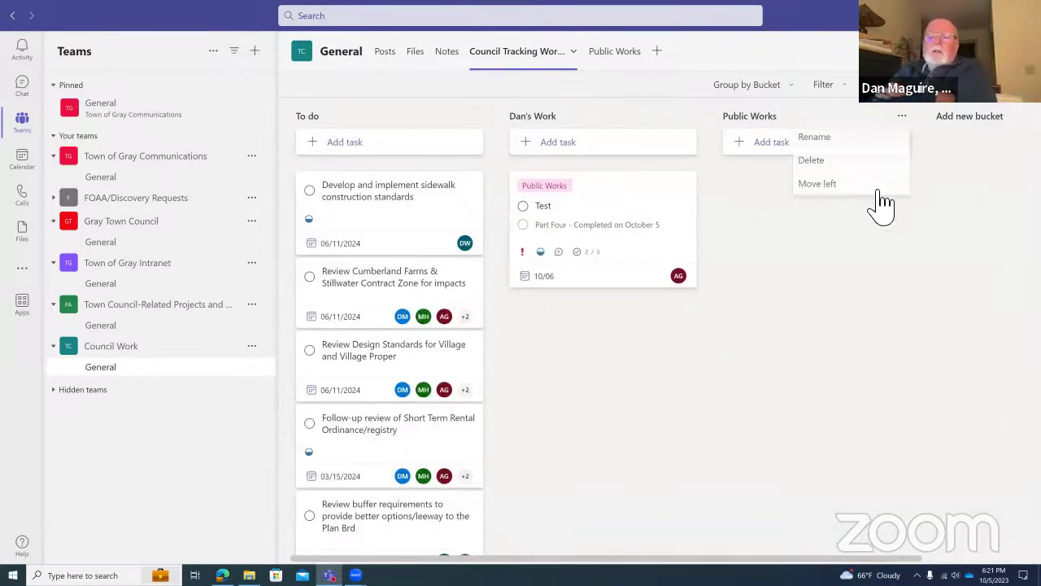
{"action": "left_click", "coordinate": [822, 162]}
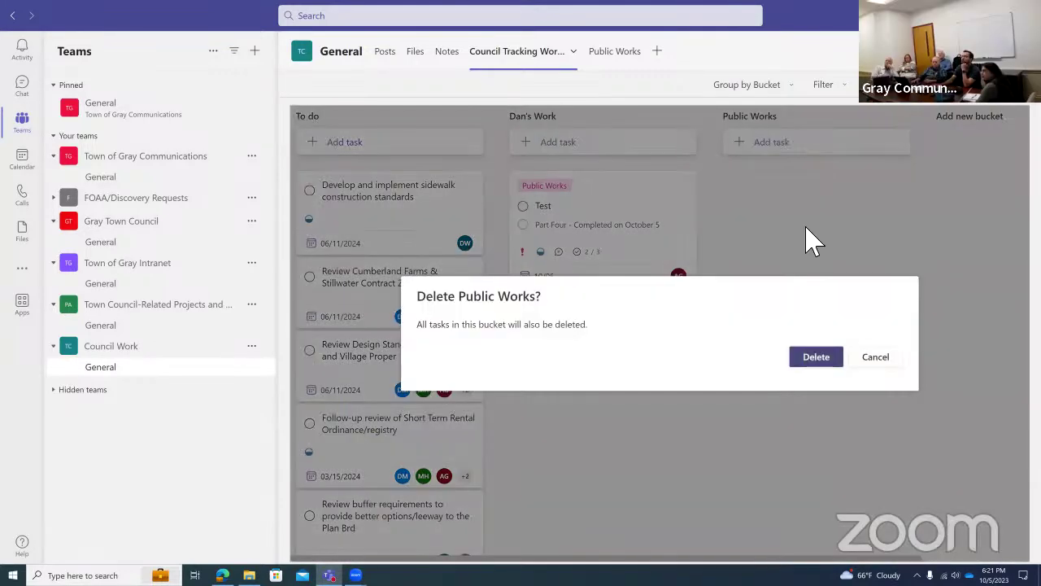
{"action": "left_click", "coordinate": [812, 359]}
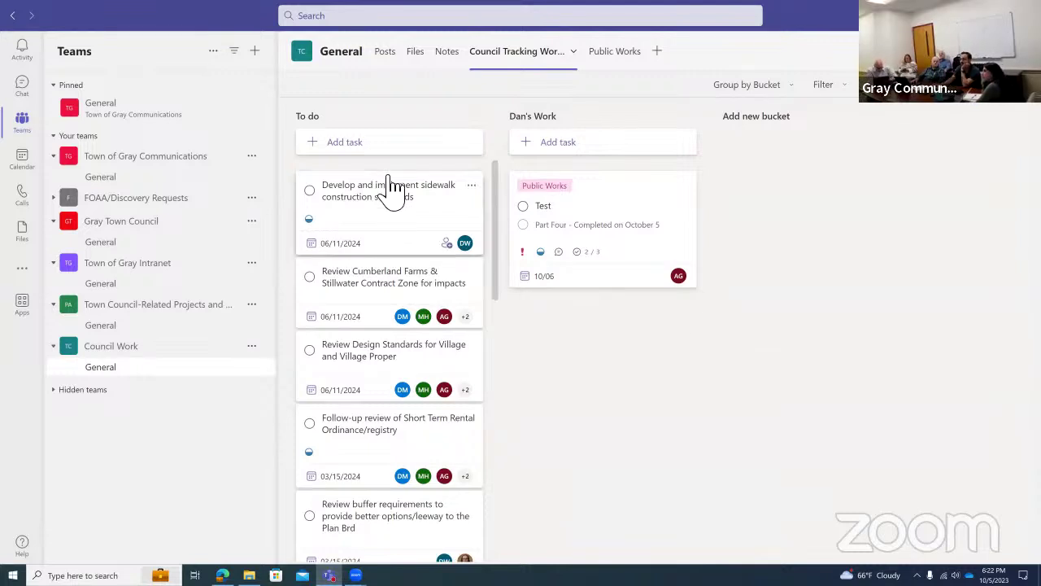
Post the comment 'Dan - Your turn' on the sidewalk construction standards task.
{"action": "left_click", "coordinate": [439, 213]}
{"action": "scroll", "coordinate": [529, 348], "scroll_direction": "down", "scroll_amount": 5}
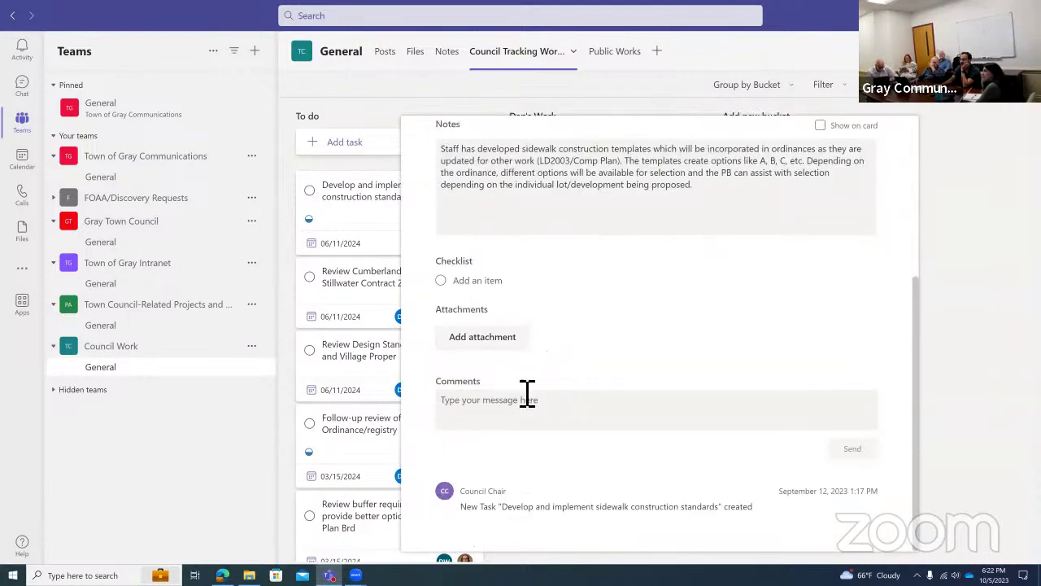
{"action": "left_click", "coordinate": [491, 420]}
{"action": "type", "text": "@krista"}
{"action": "key", "text": "BackSpace"}
{"action": "key", "text": "BackSpace"}
{"action": "key", "text": "BackSpace"}
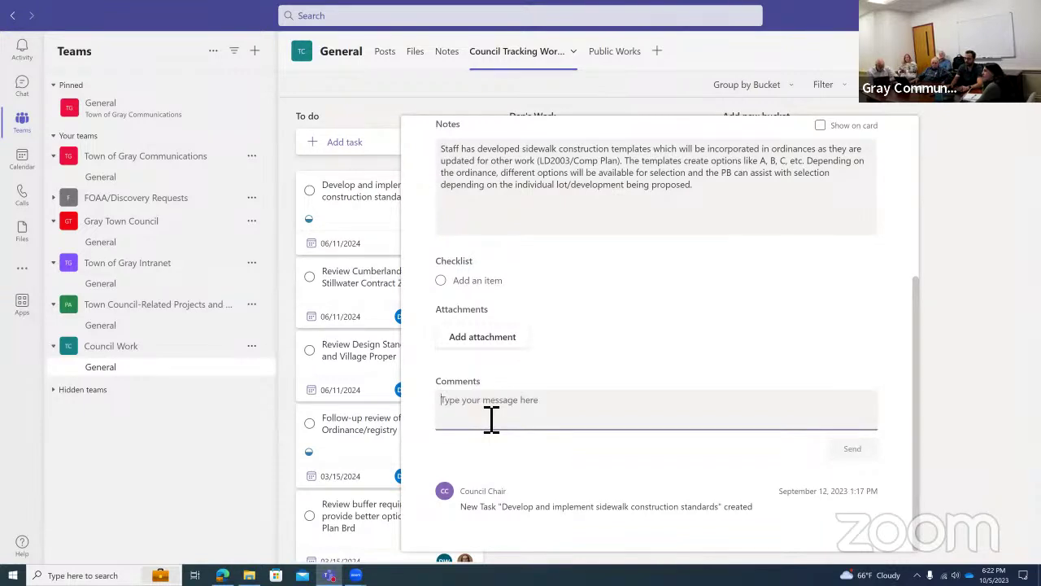
{"action": "type", "text": "Dan - "}
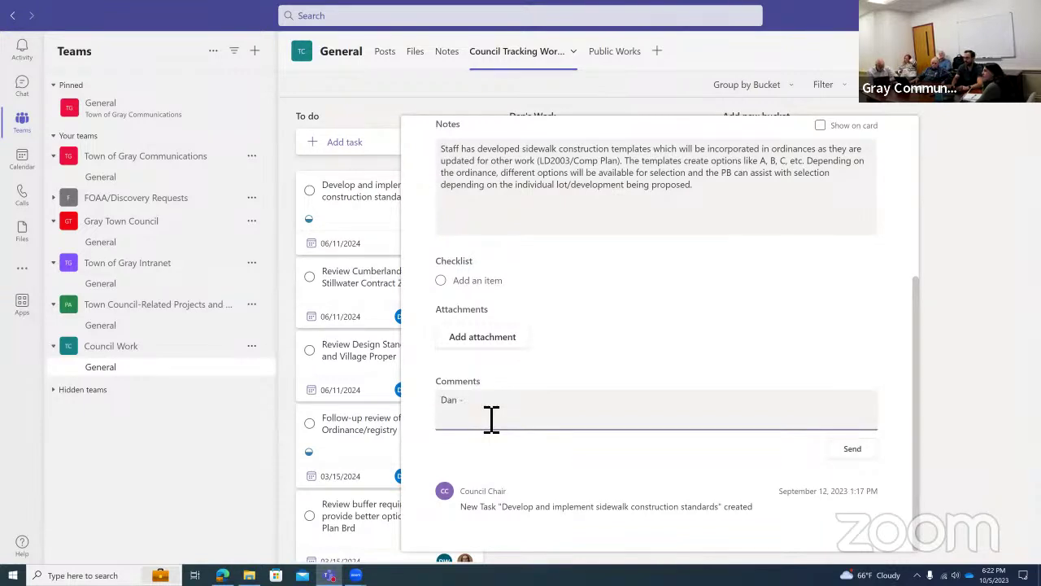
{"action": "type", "text": "Your turn"}
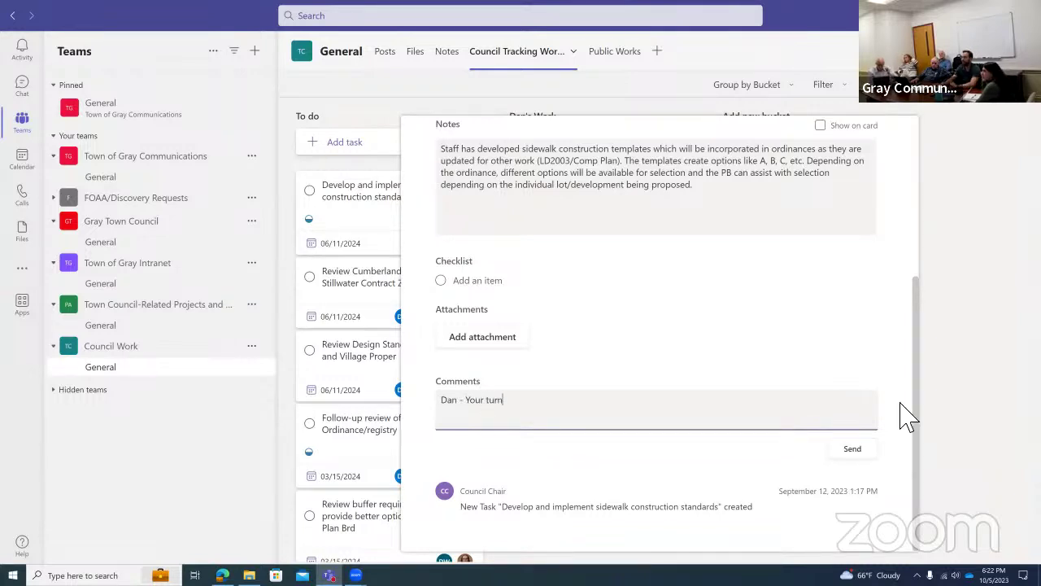
{"action": "left_click", "coordinate": [860, 453]}
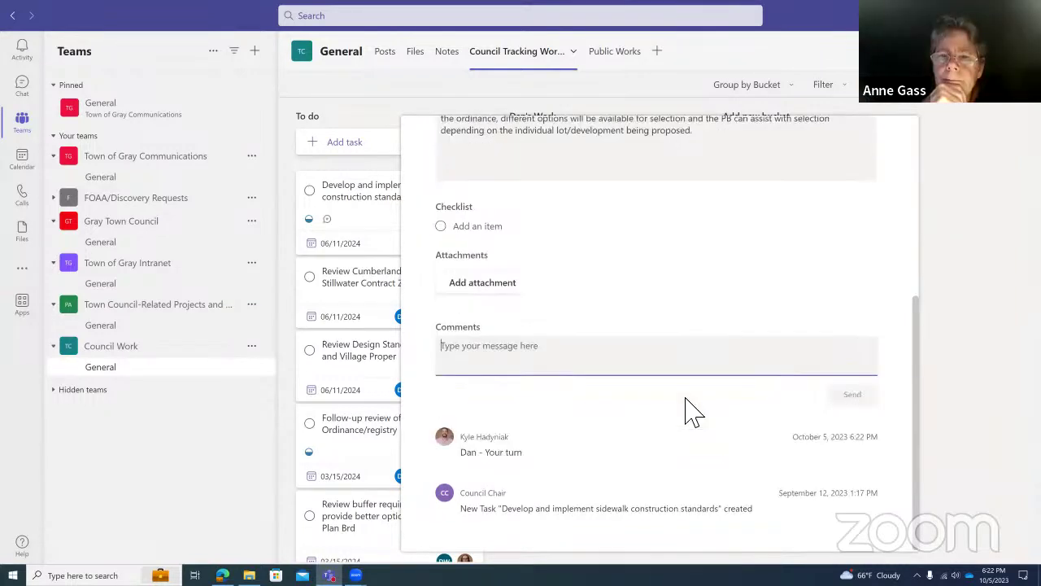
Review the sidewalk task's details and return to the board.
{"action": "scroll", "coordinate": [669, 412], "scroll_direction": "up", "scroll_amount": 1}
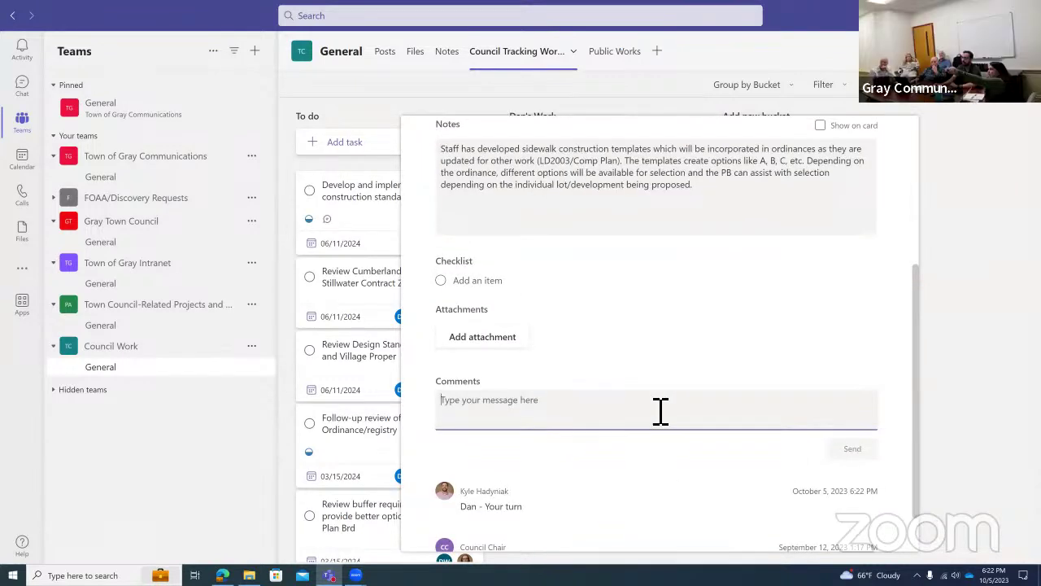
{"action": "scroll", "coordinate": [610, 481], "scroll_direction": "up", "scroll_amount": 1}
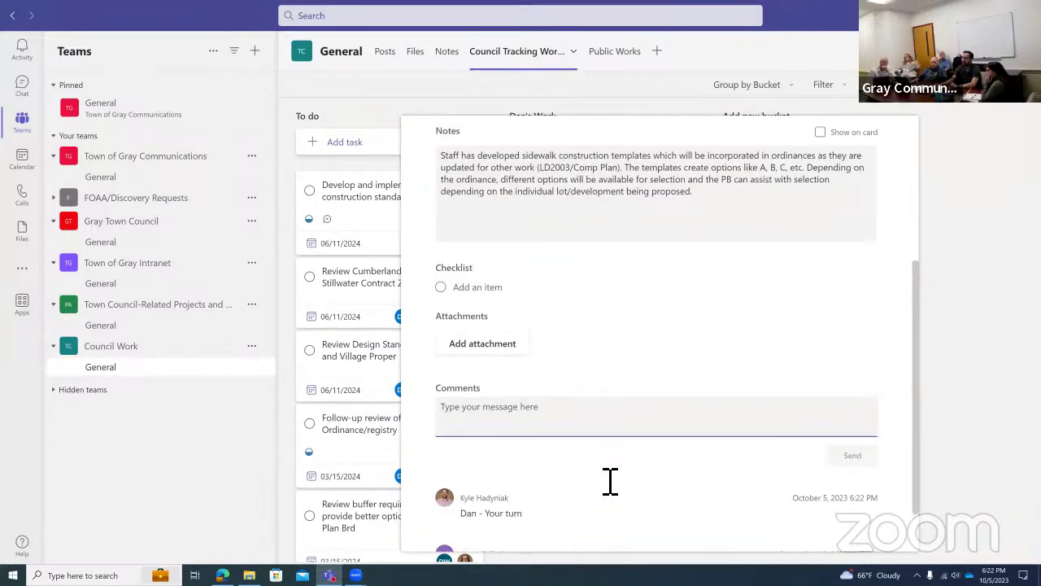
{"action": "scroll", "coordinate": [610, 481], "scroll_direction": "up", "scroll_amount": 3}
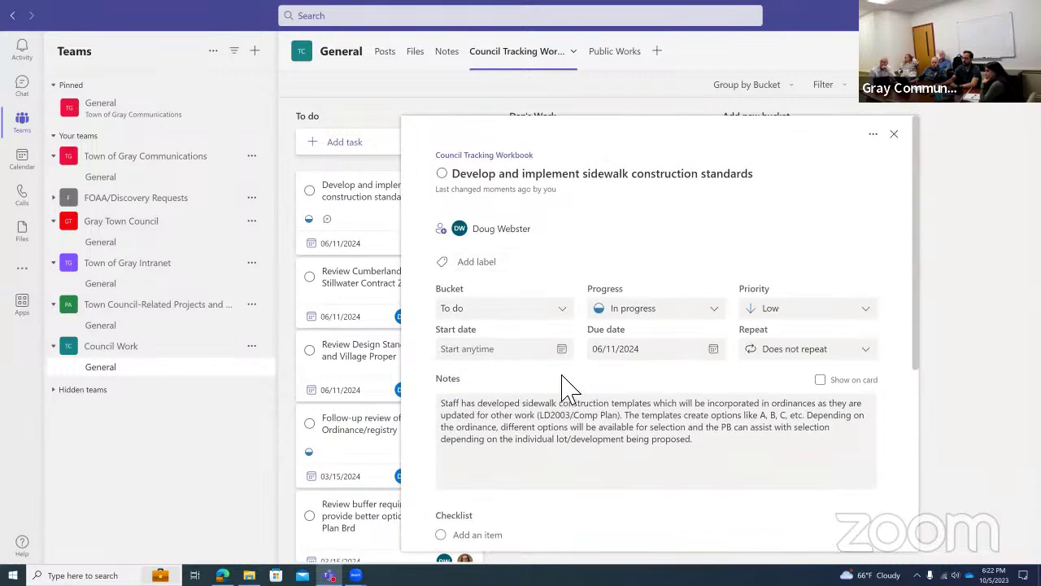
{"action": "scroll", "coordinate": [535, 339], "scroll_direction": "down", "scroll_amount": 4}
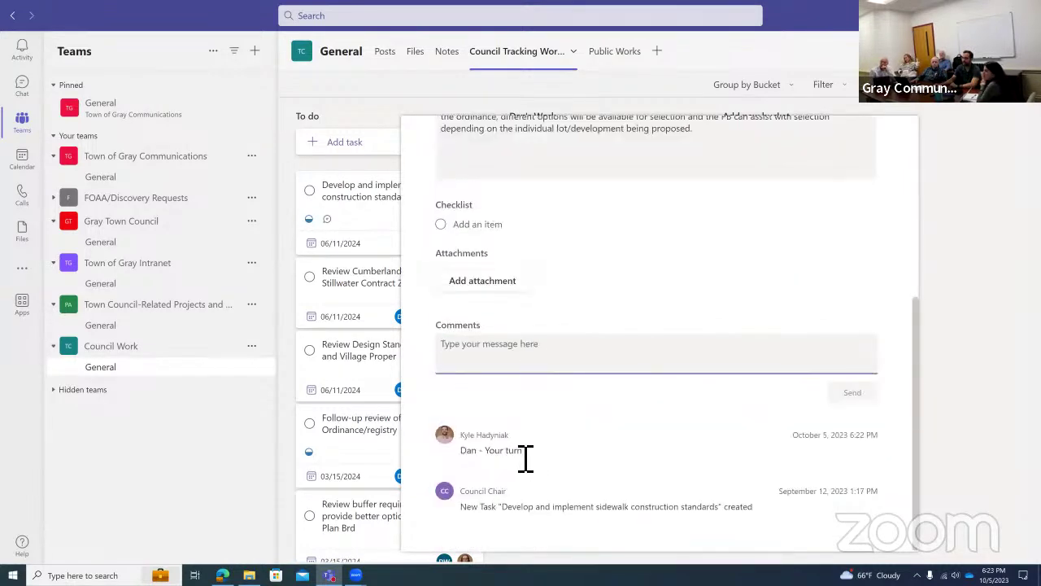
{"action": "scroll", "coordinate": [551, 350], "scroll_direction": "up", "scroll_amount": 4}
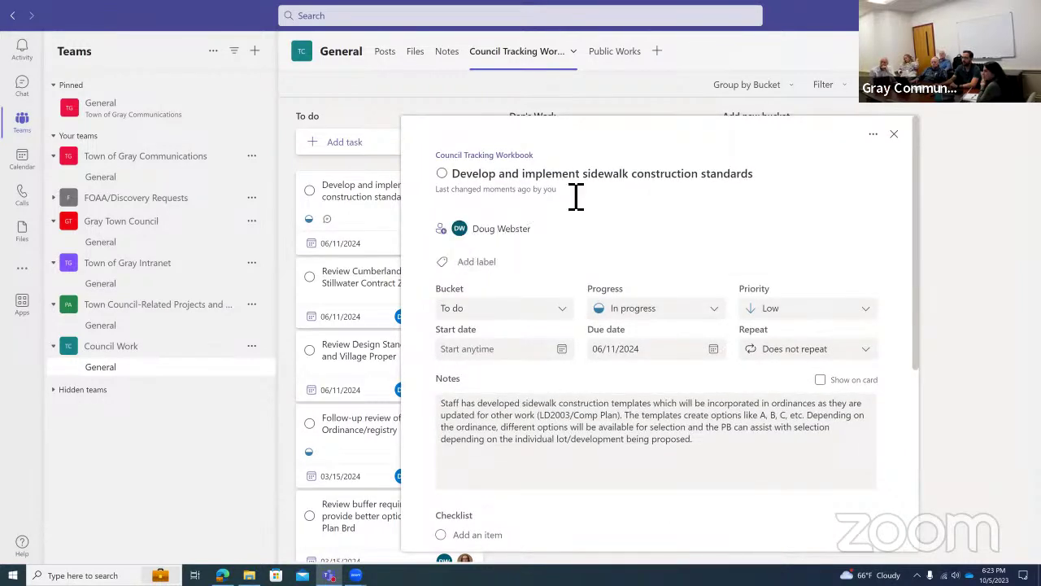
{"action": "scroll", "coordinate": [541, 406], "scroll_direction": "down", "scroll_amount": 3}
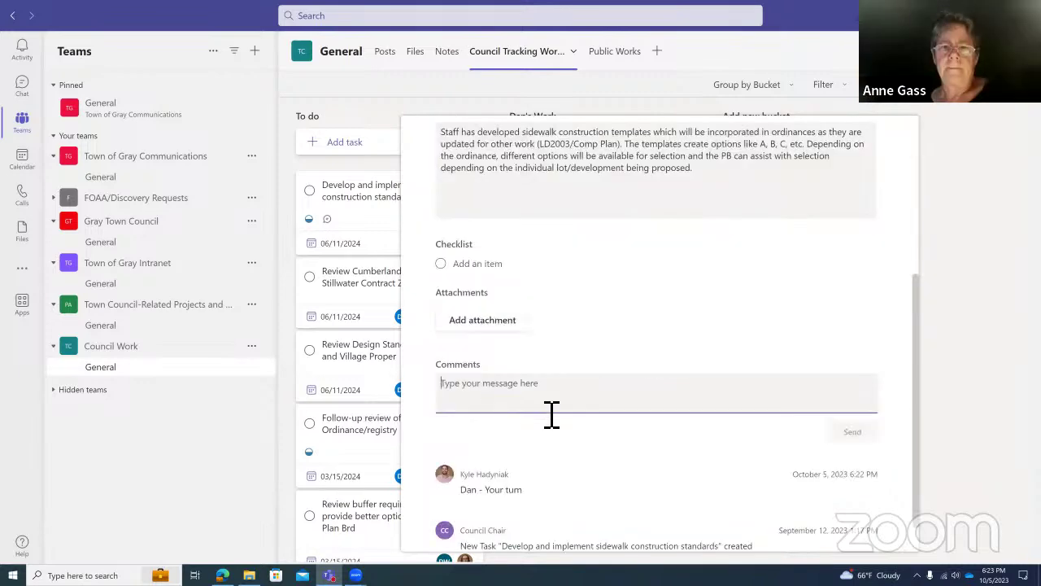
{"action": "scroll", "coordinate": [604, 332], "scroll_direction": "up", "scroll_amount": 5}
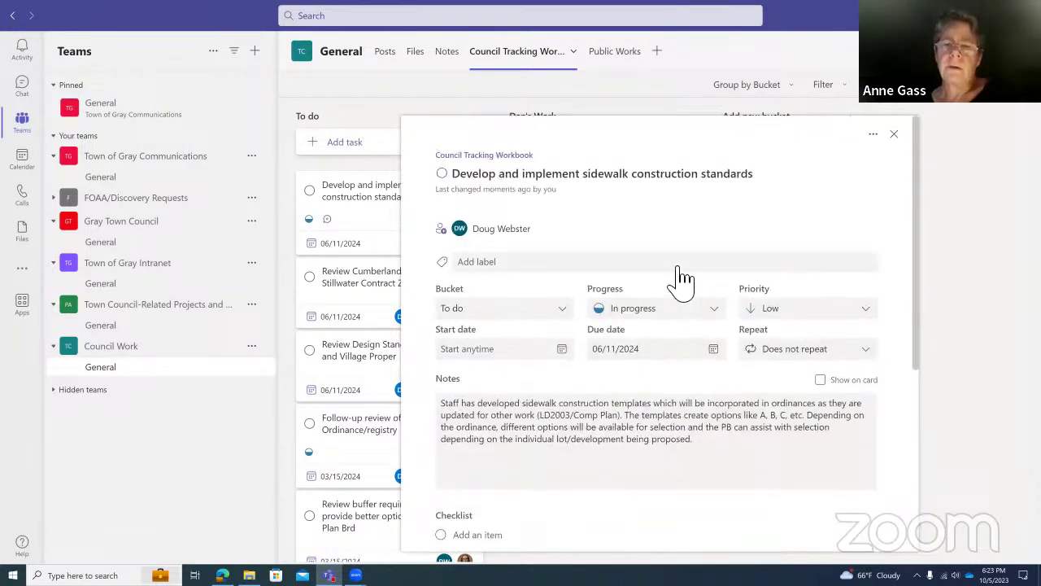
{"action": "scroll", "coordinate": [570, 353], "scroll_direction": "down", "scroll_amount": 4}
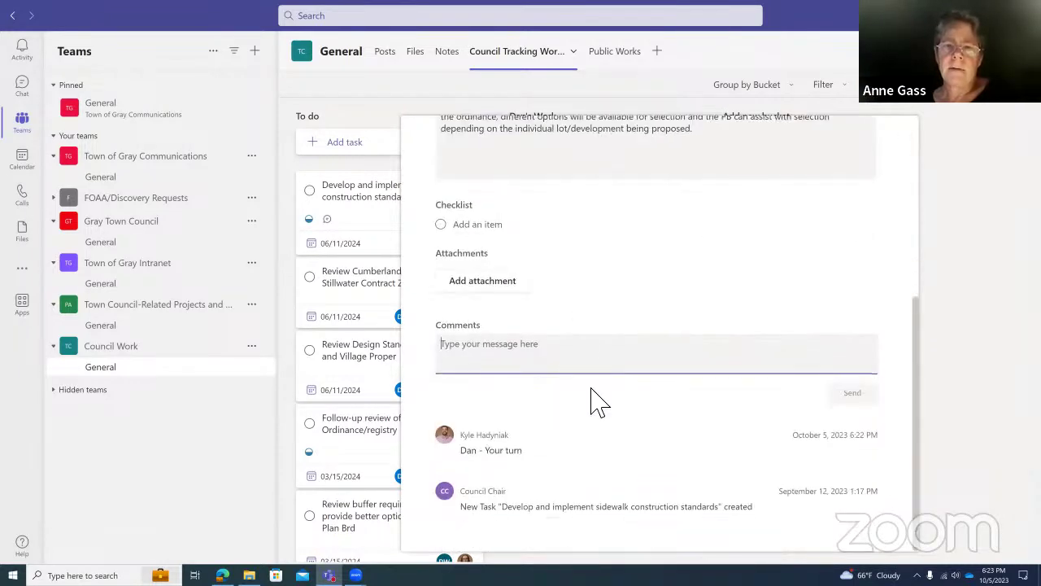
{"action": "left_click", "coordinate": [908, 239]}
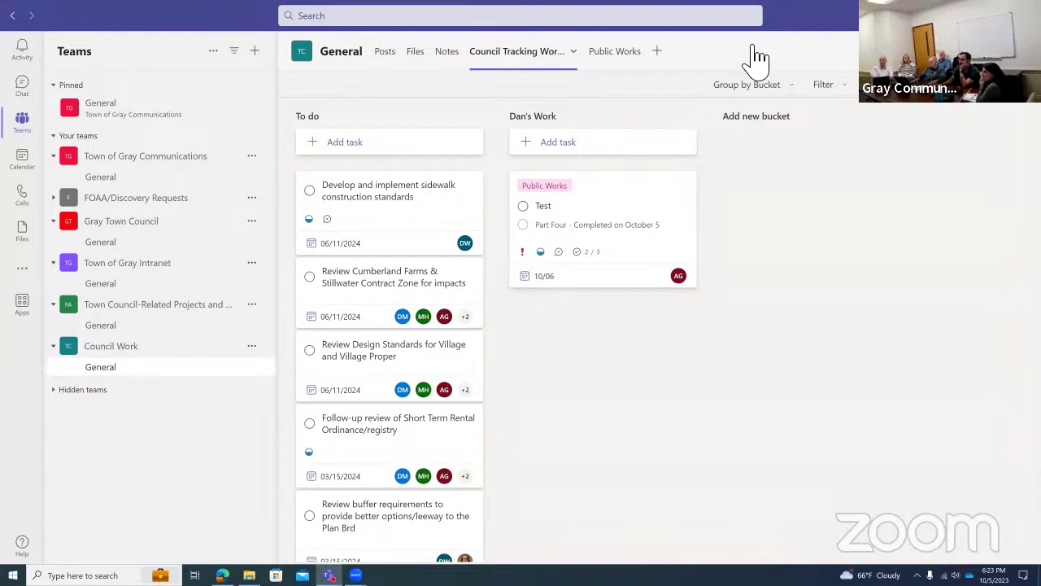
{"action": "left_click", "coordinate": [310, 191]}
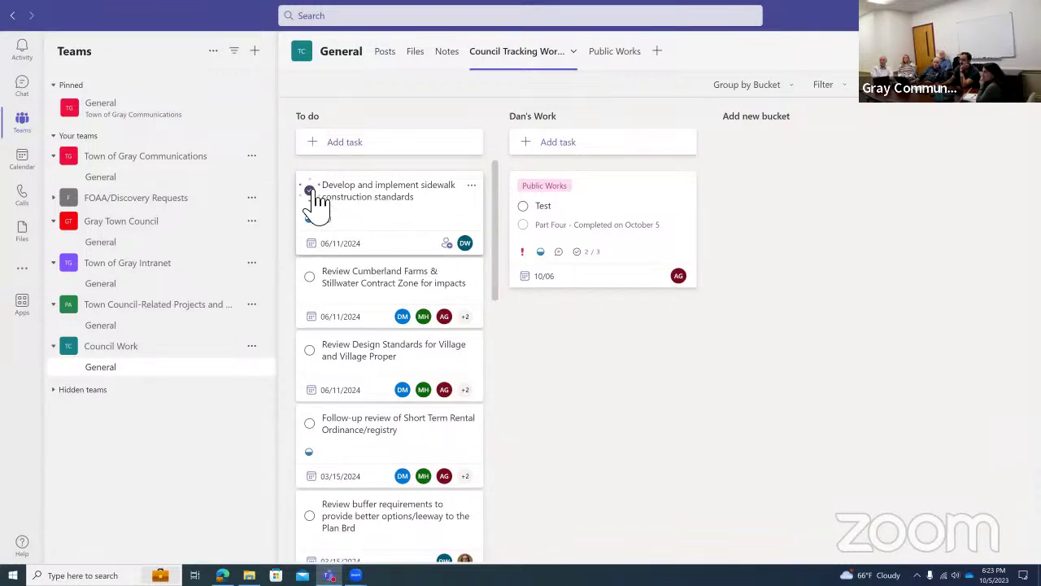
{"action": "scroll", "coordinate": [423, 348], "scroll_direction": "down", "scroll_amount": 2}
{"action": "scroll", "coordinate": [423, 348], "scroll_direction": "down", "scroll_amount": 8}
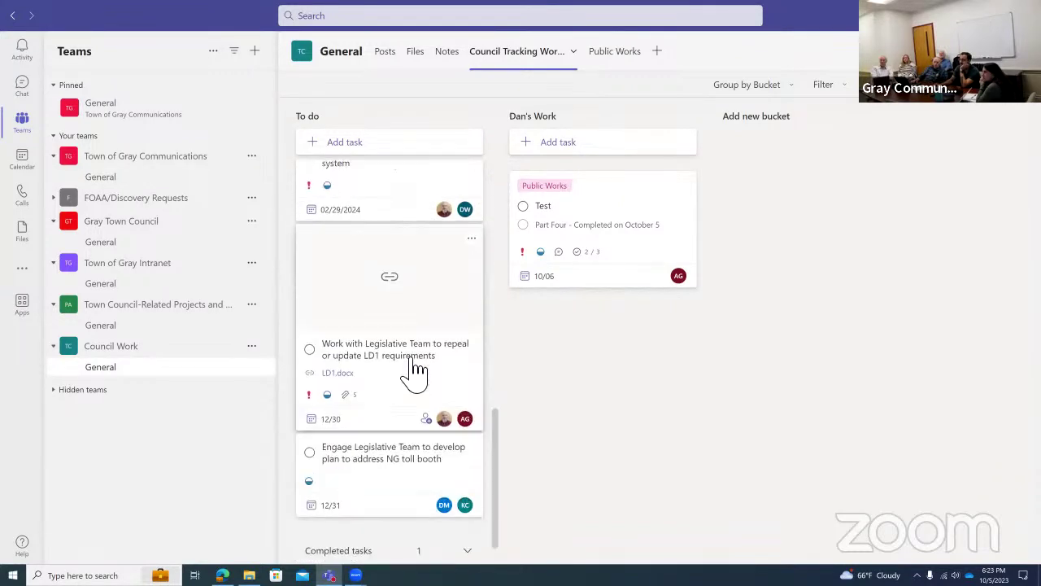
{"action": "scroll", "coordinate": [425, 403], "scroll_direction": "down", "scroll_amount": 10}
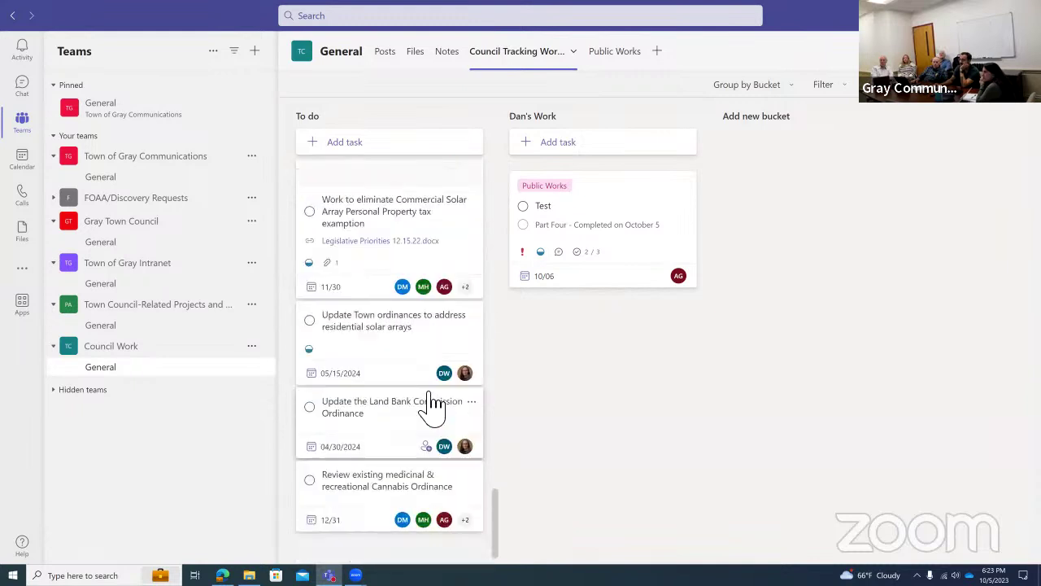
{"action": "scroll", "coordinate": [468, 397], "scroll_direction": "down", "scroll_amount": 8}
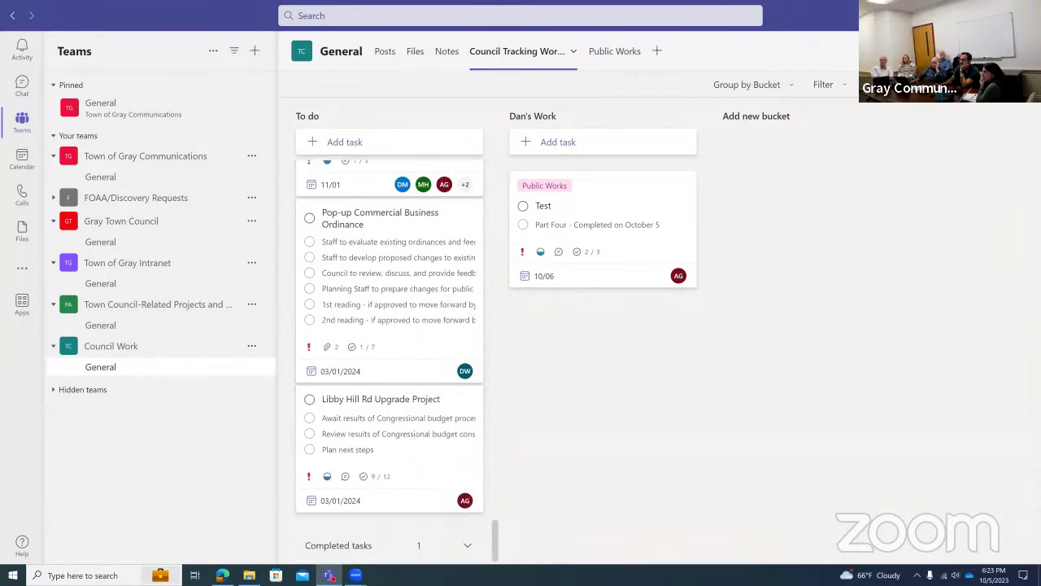
{"action": "left_click", "coordinate": [457, 539]}
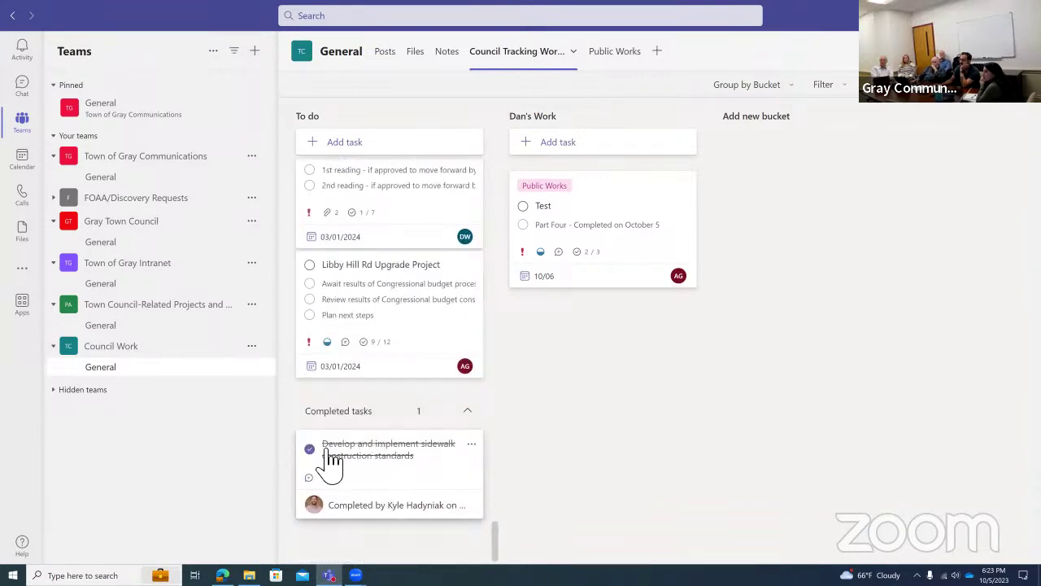
{"action": "left_click", "coordinate": [472, 445]}
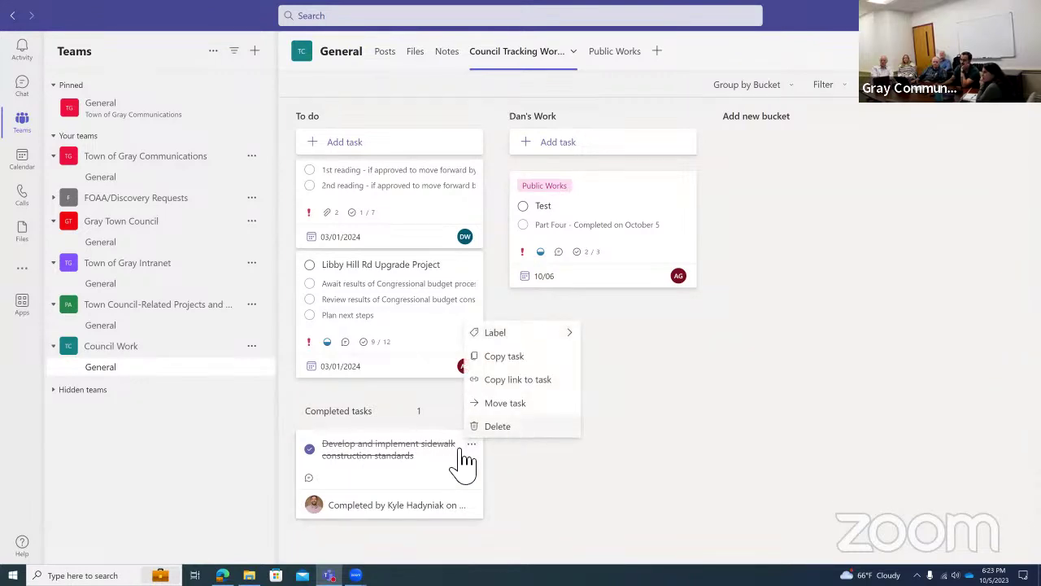
{"action": "left_click", "coordinate": [392, 481]}
{"action": "left_click", "coordinate": [315, 453]}
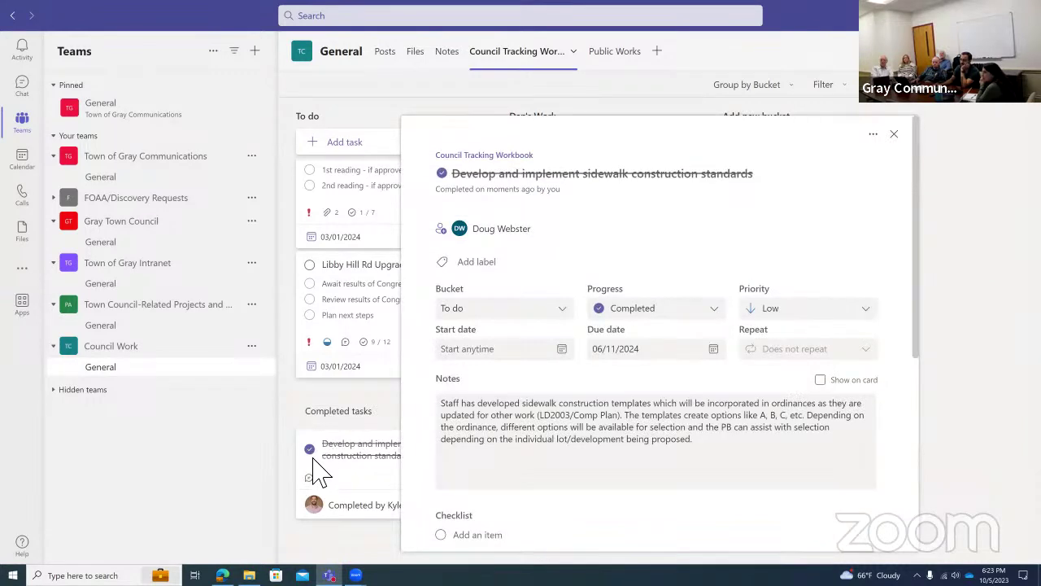
{"action": "left_click", "coordinate": [313, 452]}
{"action": "left_click", "coordinate": [312, 451]}
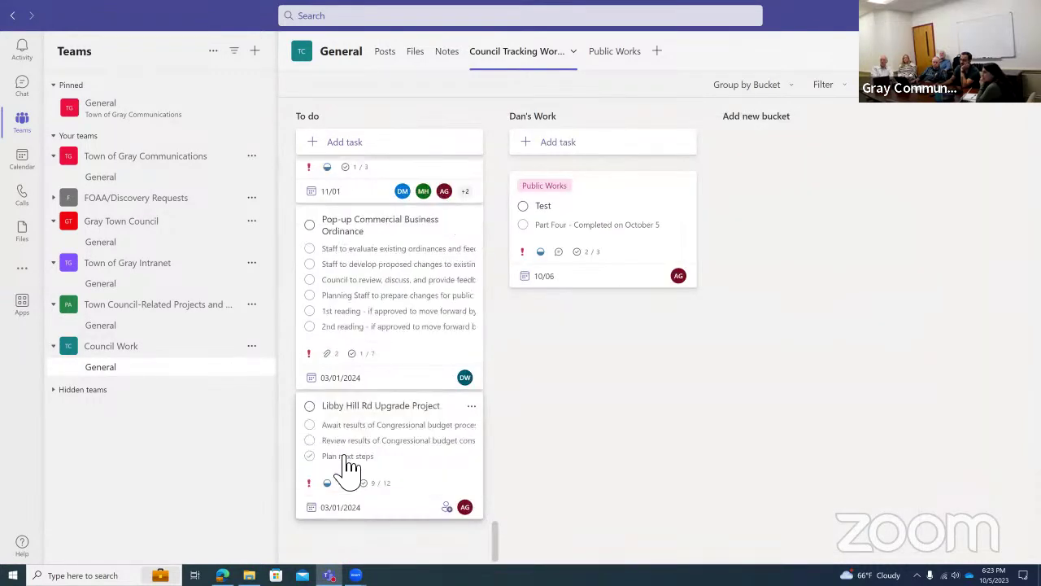
{"action": "left_click_drag", "start_coordinate": [494, 540], "coordinate": [495, 114]}
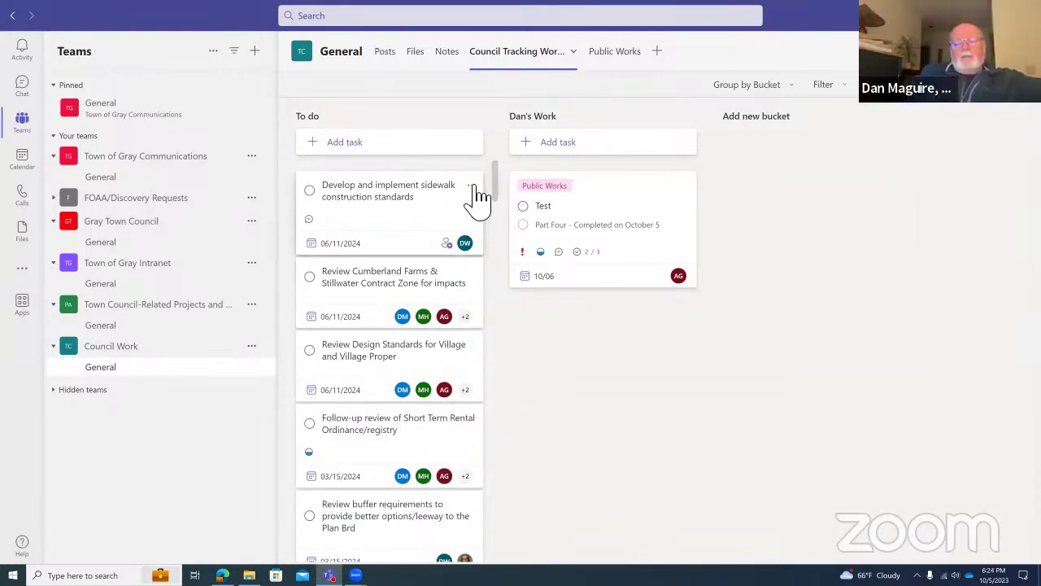
{"action": "left_click", "coordinate": [471, 186]}
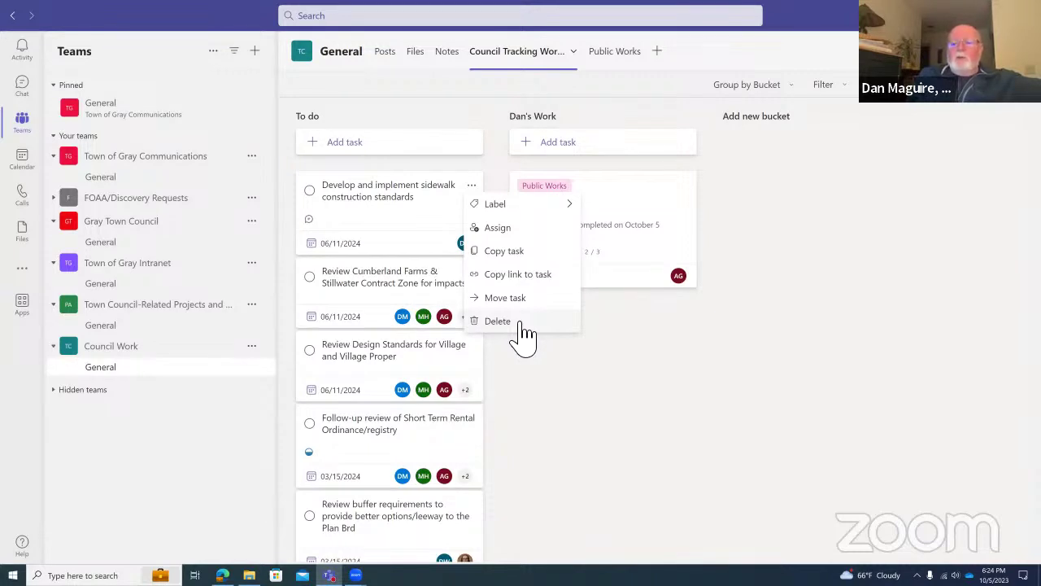
{"action": "left_click", "coordinate": [561, 394]}
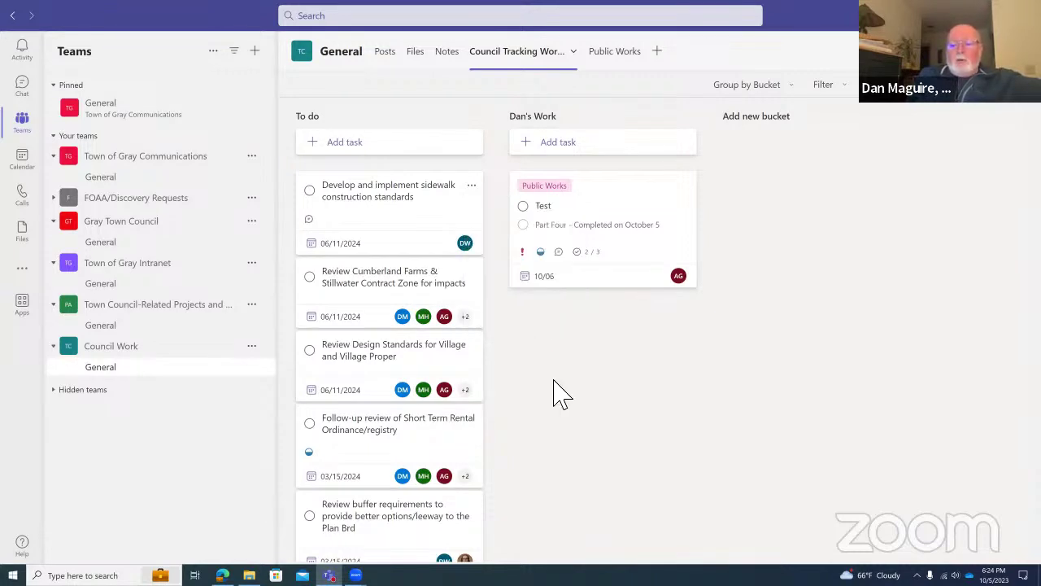
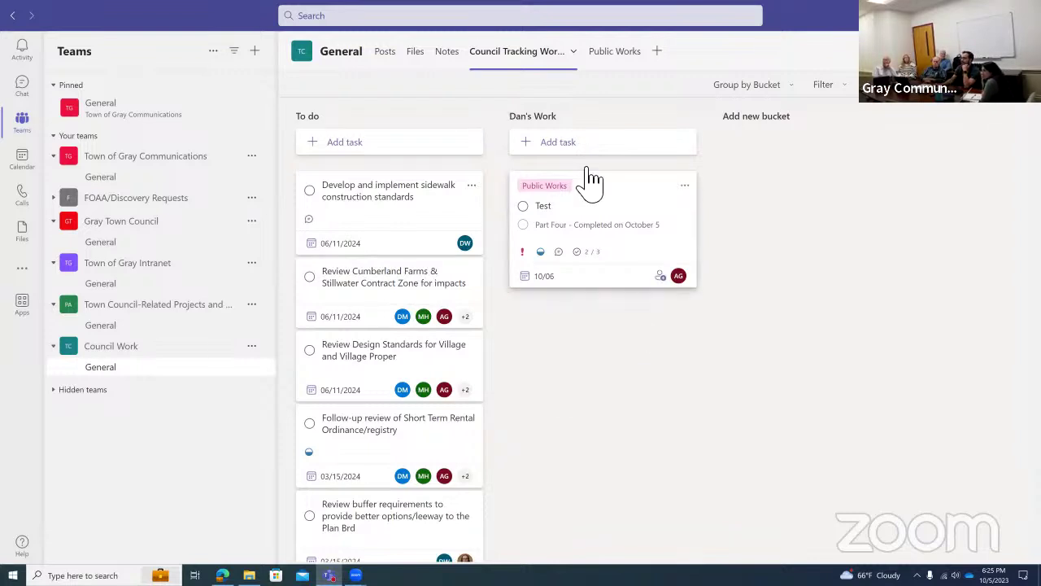
Open the Test task and review its Public Works label and assignees without changing them.
{"action": "left_click", "coordinate": [609, 192]}
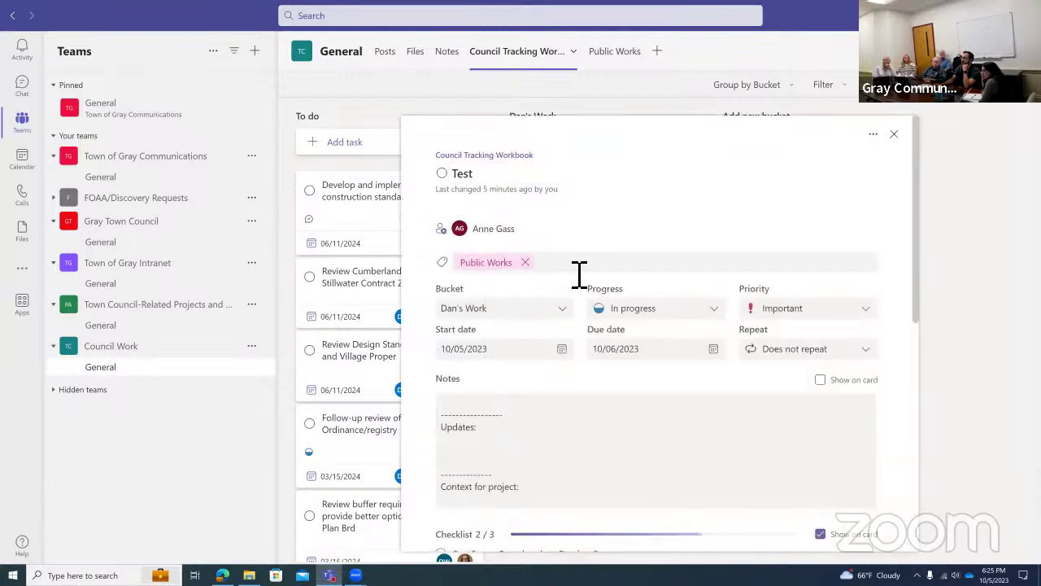
{"action": "left_click", "coordinate": [577, 268]}
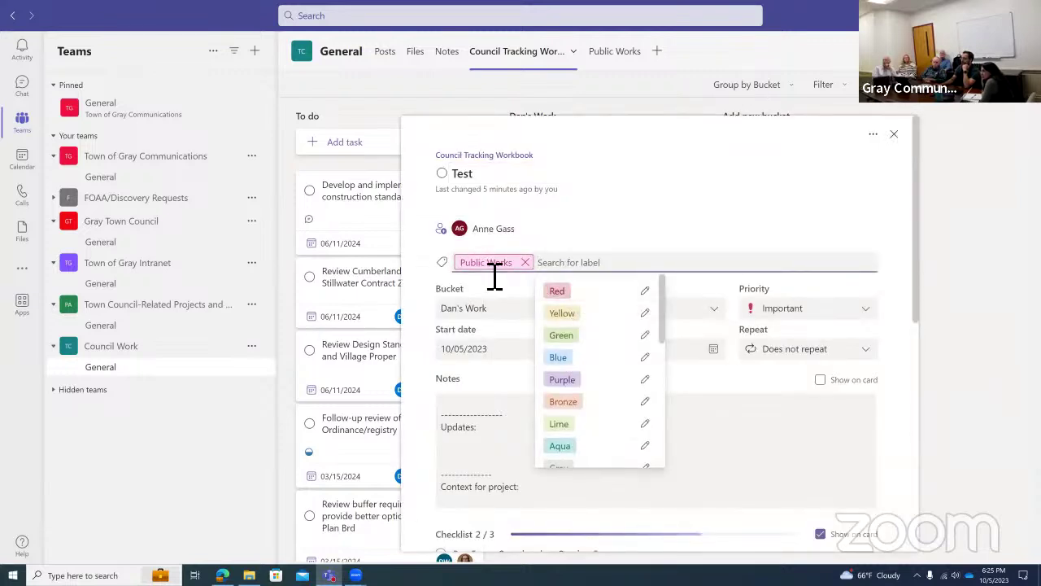
{"action": "scroll", "coordinate": [581, 407], "scroll_direction": "down", "scroll_amount": 5}
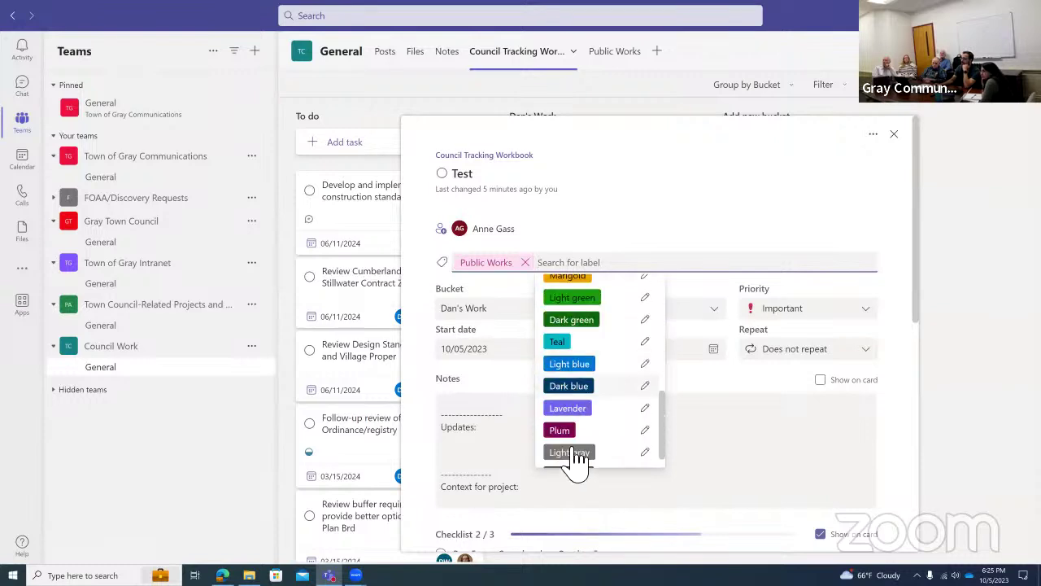
{"action": "scroll", "coordinate": [587, 434], "scroll_direction": "up", "scroll_amount": 5}
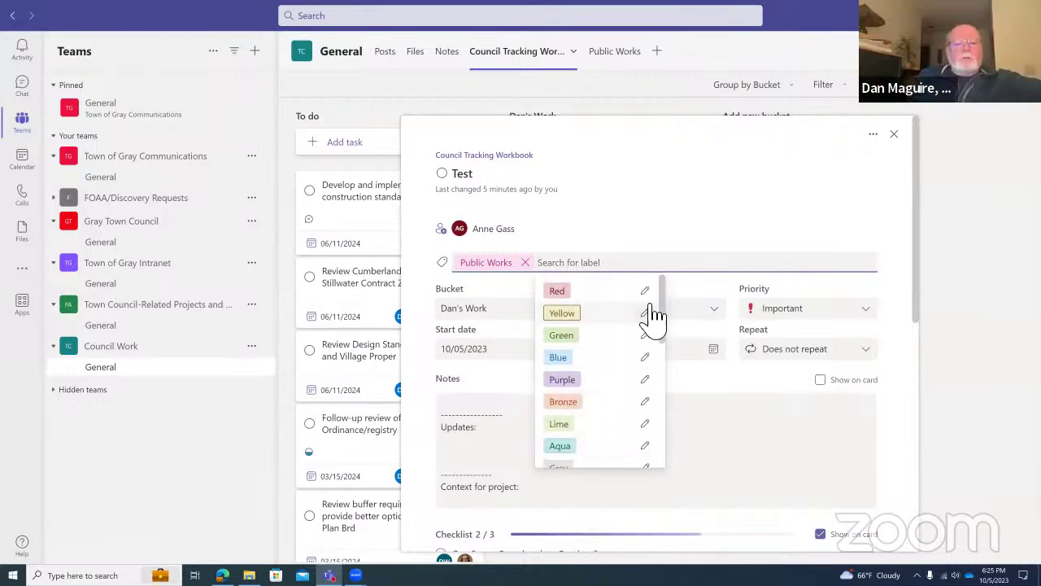
{"action": "left_click", "coordinate": [700, 233]}
{"action": "left_click", "coordinate": [697, 232]}
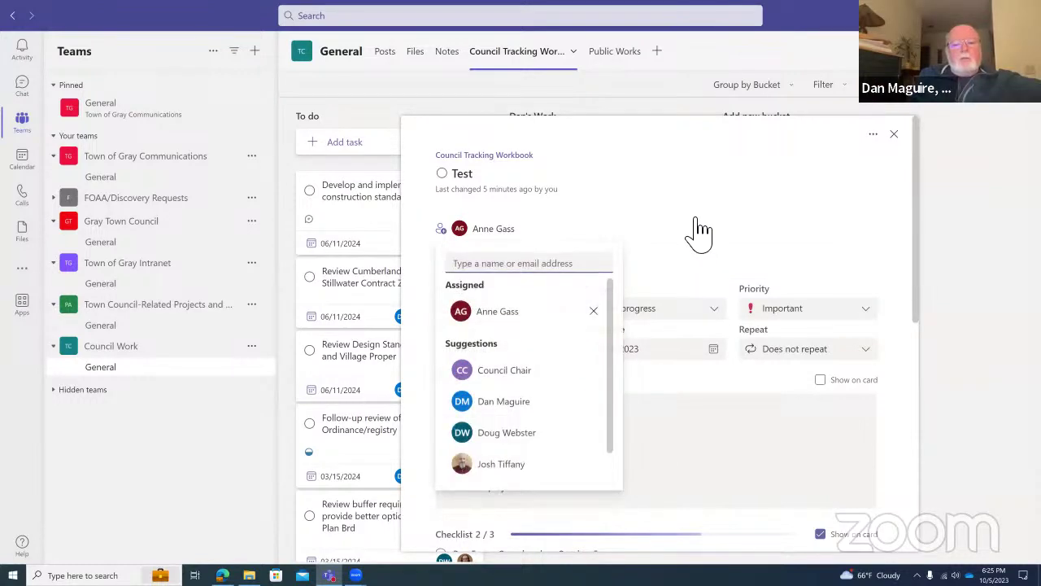
{"action": "left_click", "coordinate": [706, 214]}
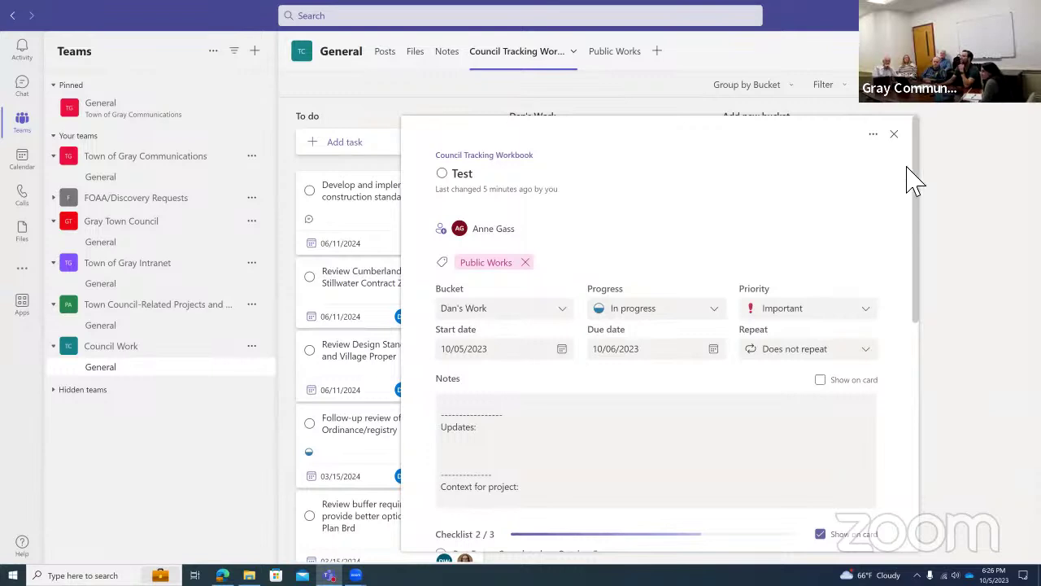
Close the Test task's details to return to the Council Tracking Workbook board.
{"action": "left_click", "coordinate": [894, 134]}
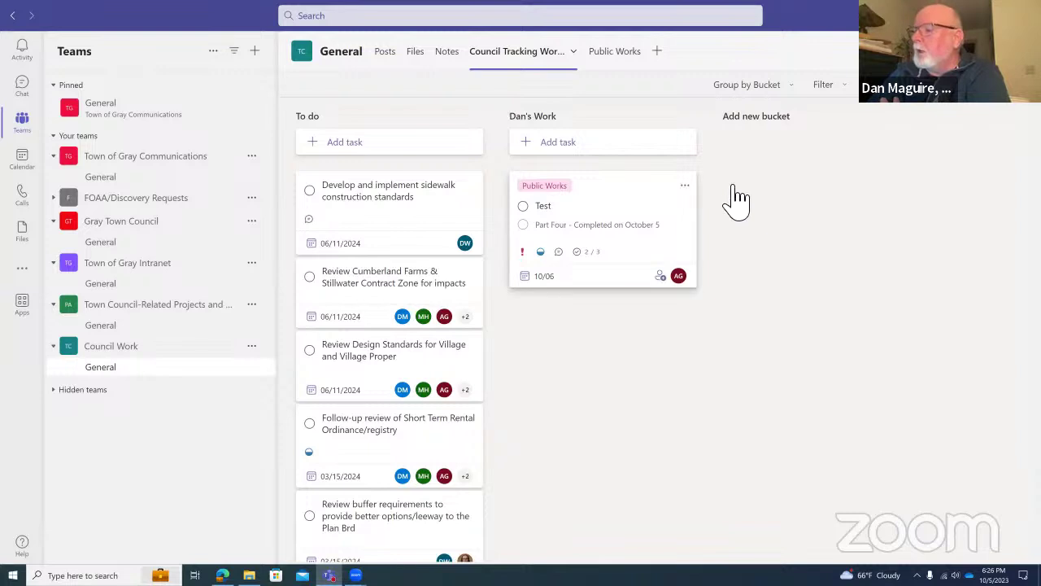
{"action": "left_click", "coordinate": [659, 253]}
{"action": "scroll", "coordinate": [670, 349], "scroll_direction": "down", "scroll_amount": 6}
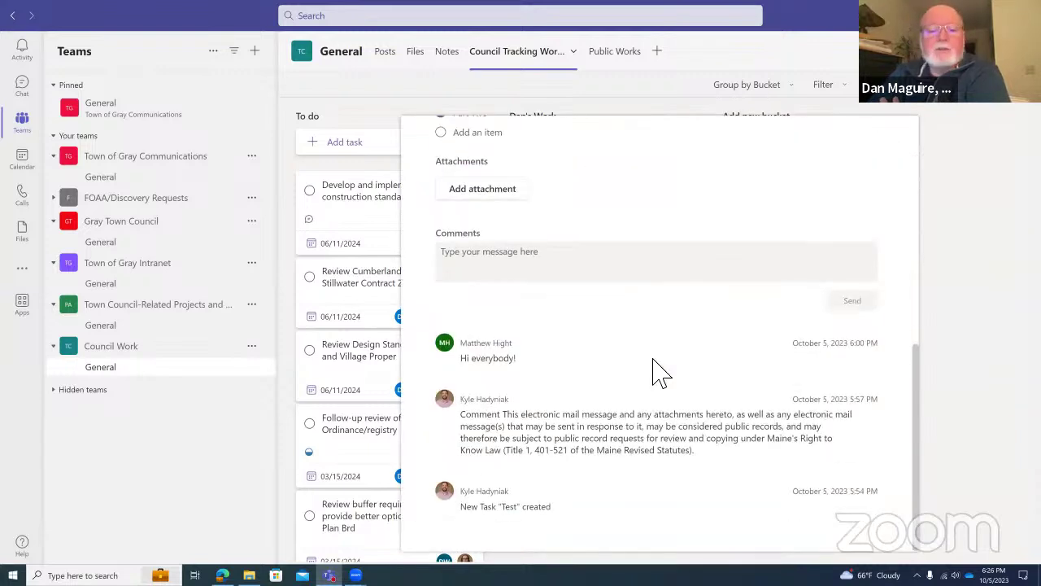
{"action": "scroll", "coordinate": [658, 373], "scroll_direction": "up", "scroll_amount": 10}
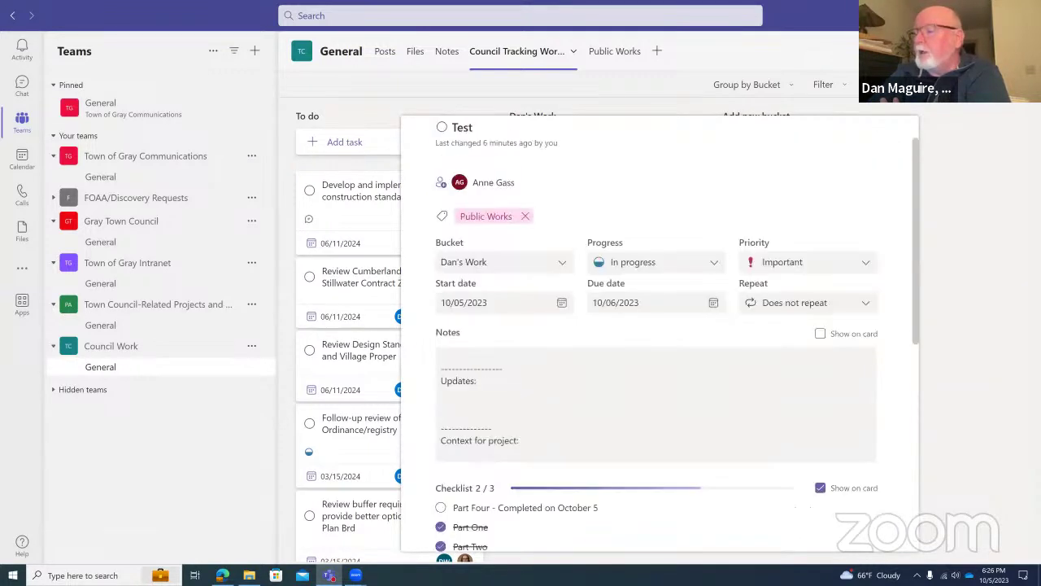
{"action": "key", "text": "Escape"}
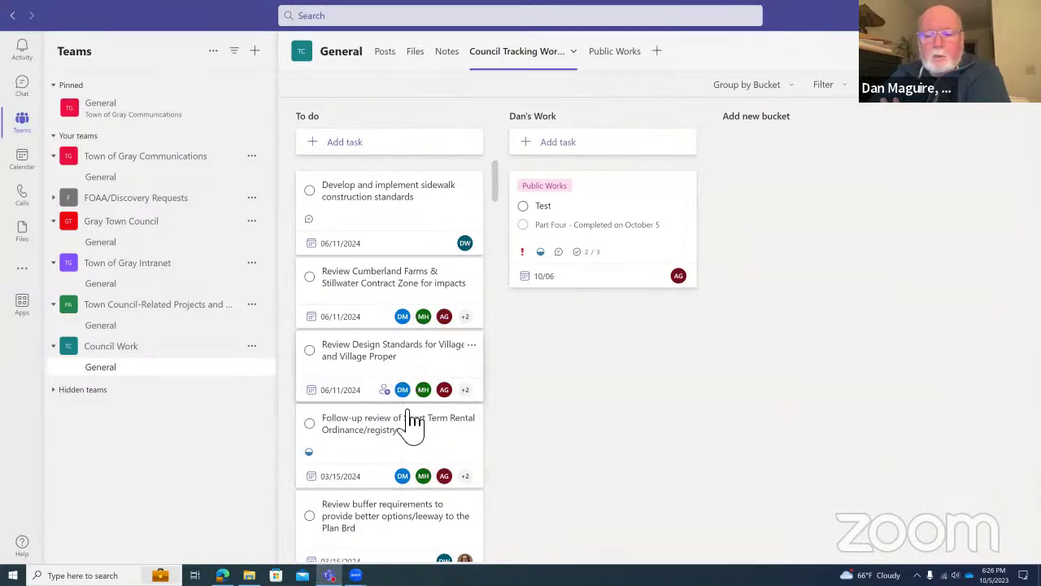
{"action": "scroll", "coordinate": [433, 453], "scroll_direction": "down", "scroll_amount": 1}
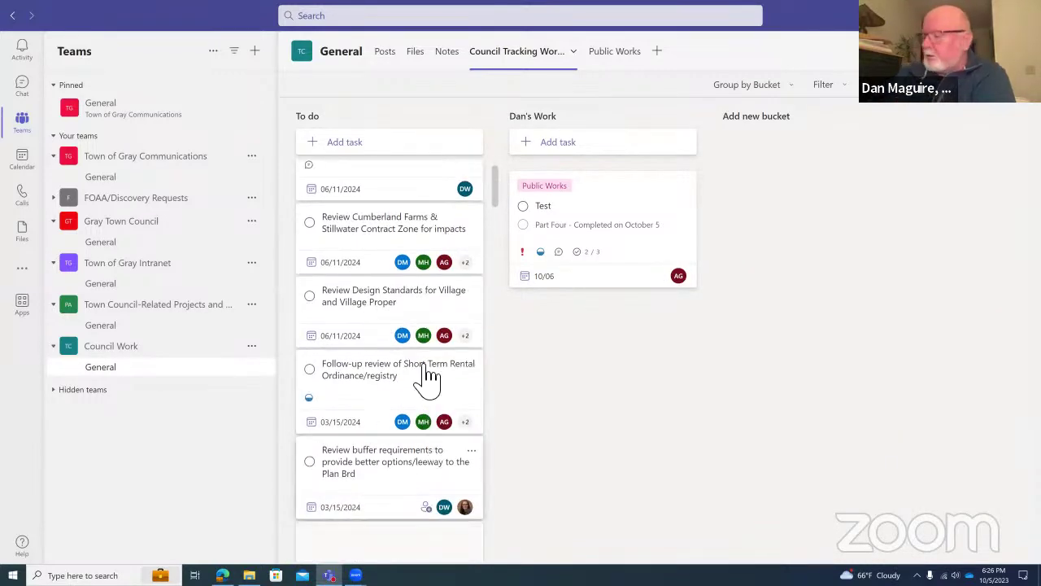
{"action": "scroll", "coordinate": [430, 429], "scroll_direction": "down", "scroll_amount": 6}
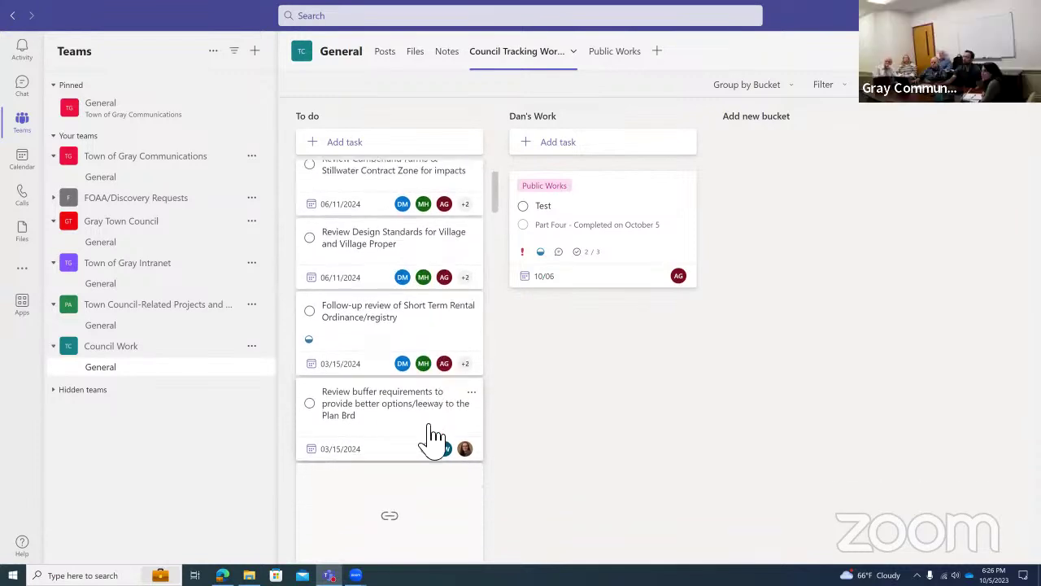
{"action": "scroll", "coordinate": [433, 444], "scroll_direction": "down", "scroll_amount": 4}
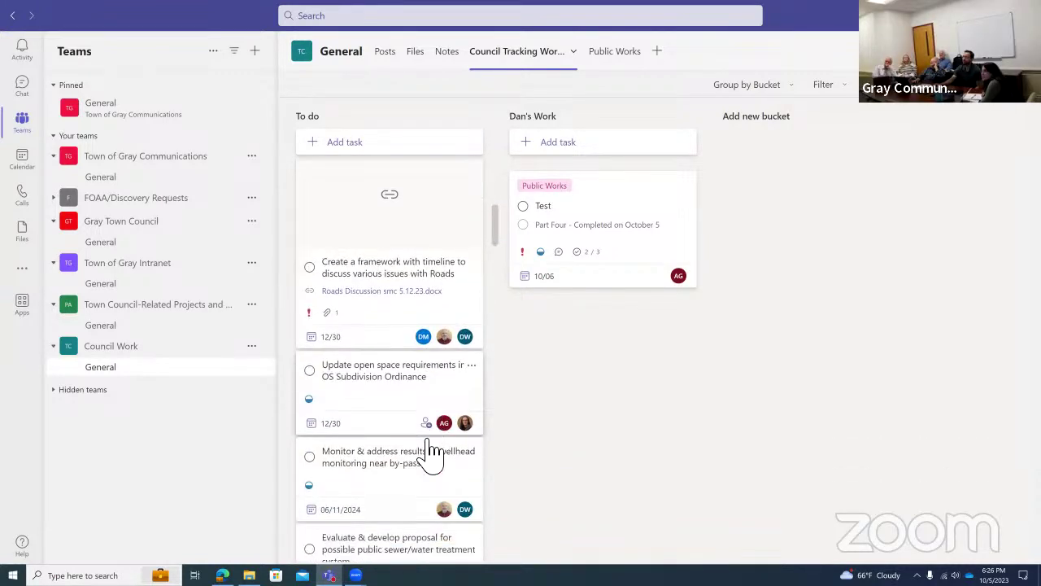
{"action": "scroll", "coordinate": [431, 451], "scroll_direction": "up", "scroll_amount": 5}
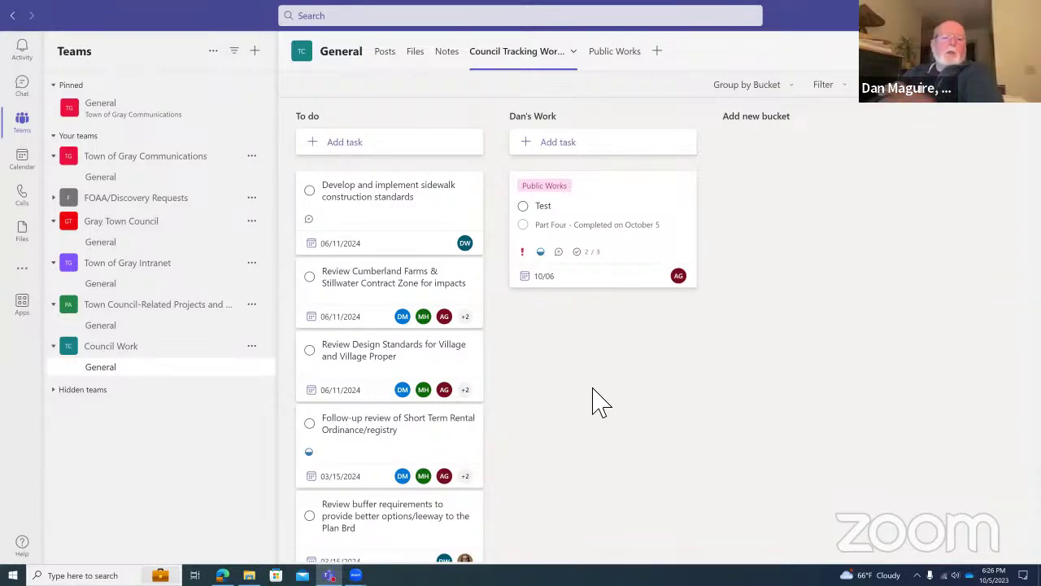
Review the Follow-up review of Short Term Rental Ordinance/registry task's options and assignees, then switch to Edge.
{"action": "left_click", "coordinate": [465, 445]}
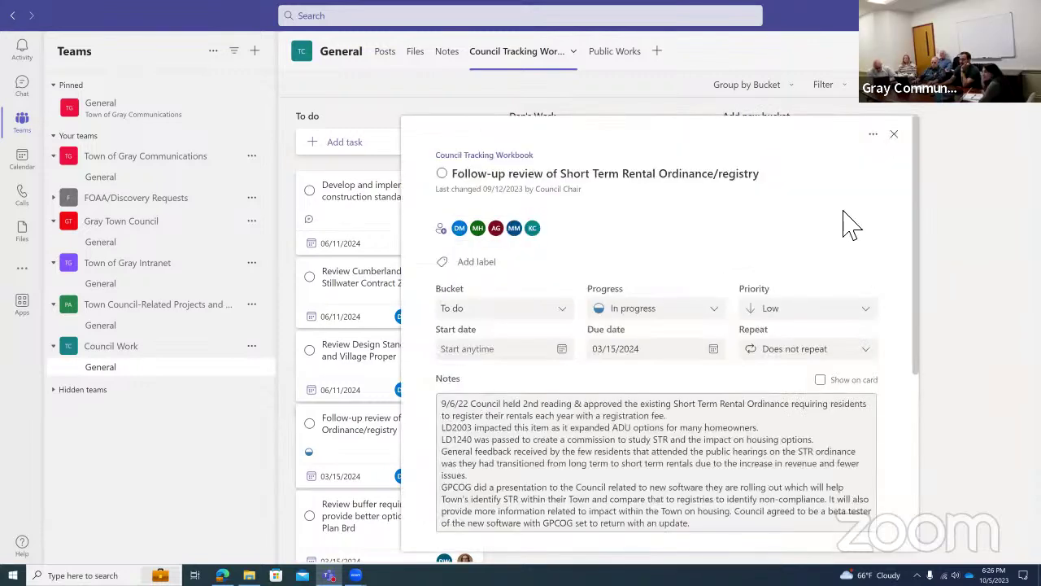
{"action": "left_click", "coordinate": [874, 134]}
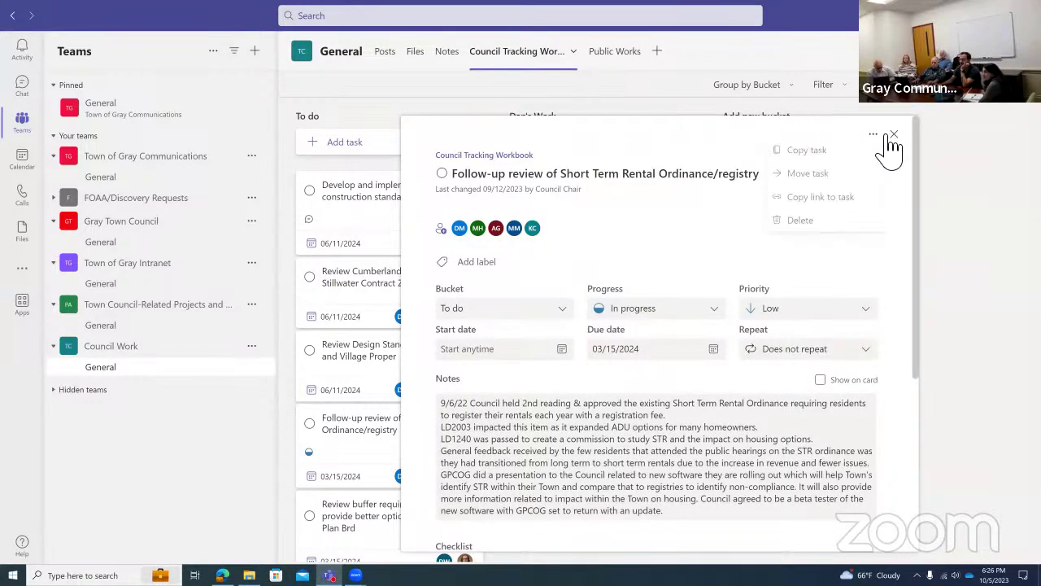
{"action": "left_click", "coordinate": [721, 244]}
{"action": "left_click", "coordinate": [721, 237]}
{"action": "scroll", "coordinate": [722, 350], "scroll_direction": "down", "scroll_amount": 3}
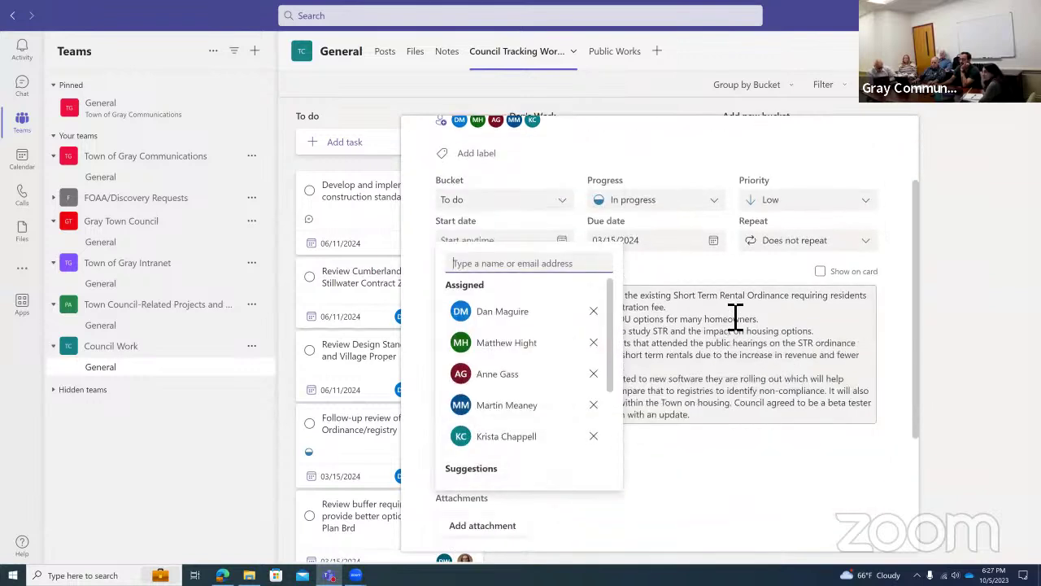
{"action": "left_click", "coordinate": [735, 317]}
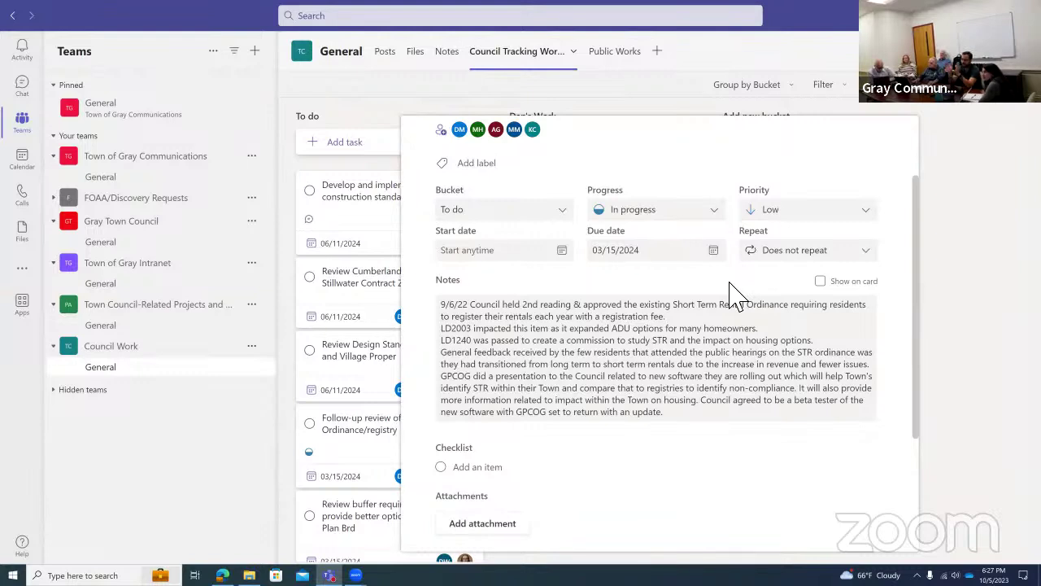
{"action": "scroll", "coordinate": [683, 151], "scroll_direction": "up", "scroll_amount": 2}
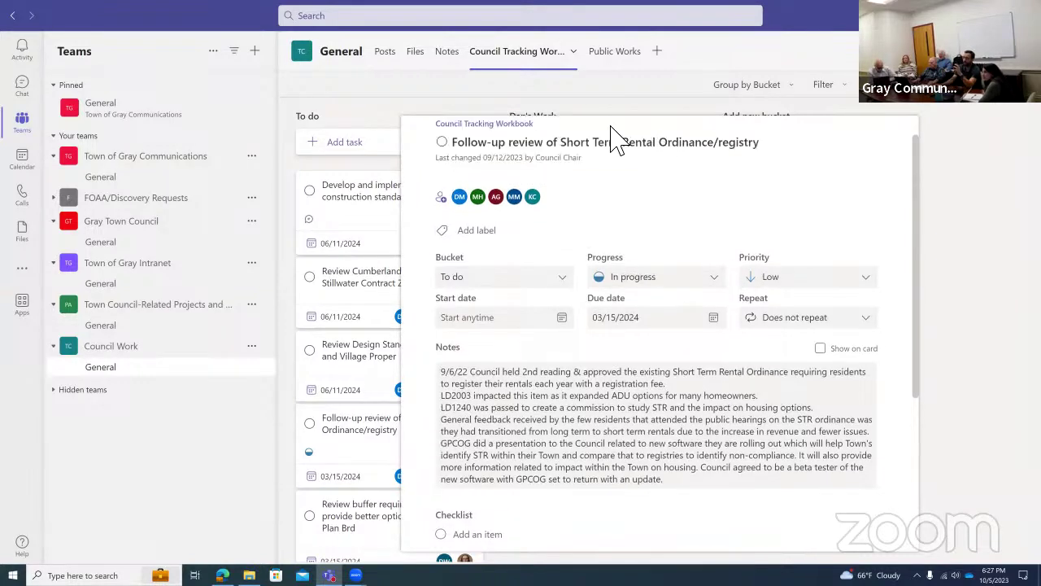
{"action": "scroll", "coordinate": [800, 464], "scroll_direction": "down", "scroll_amount": 4}
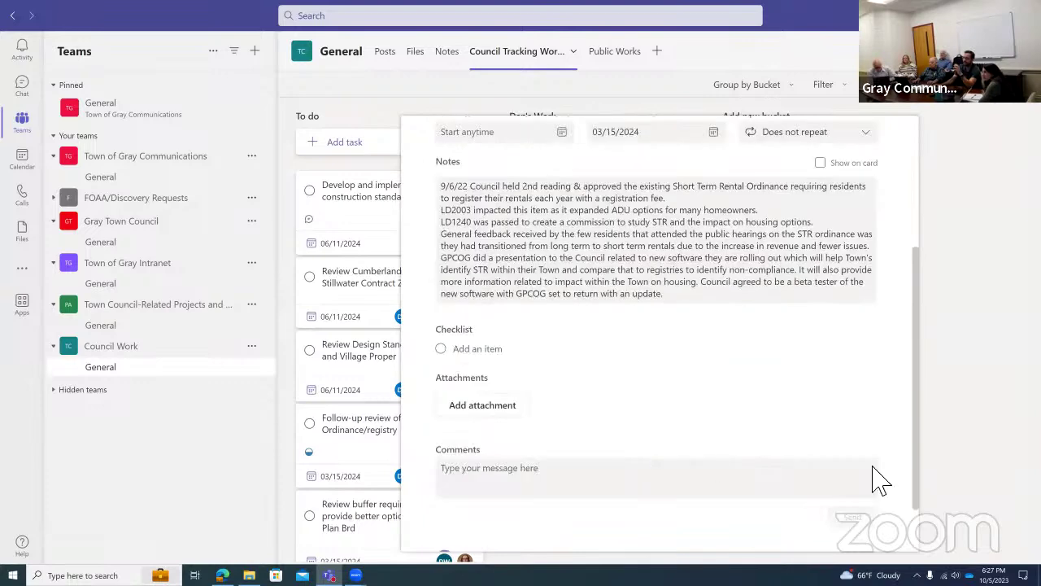
{"action": "scroll", "coordinate": [869, 299], "scroll_direction": "up", "scroll_amount": 4}
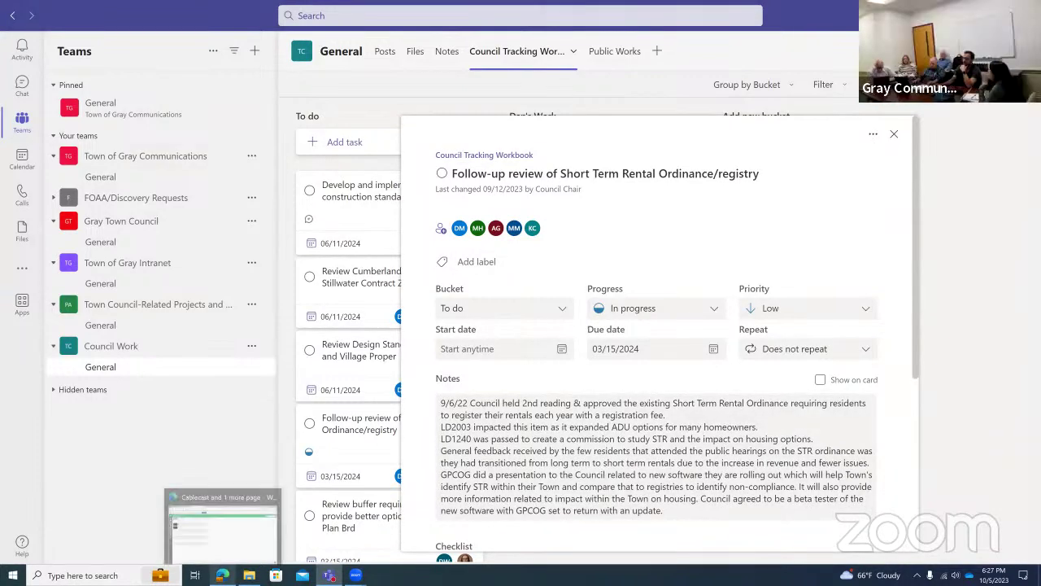
{"action": "left_click", "coordinate": [225, 524]}
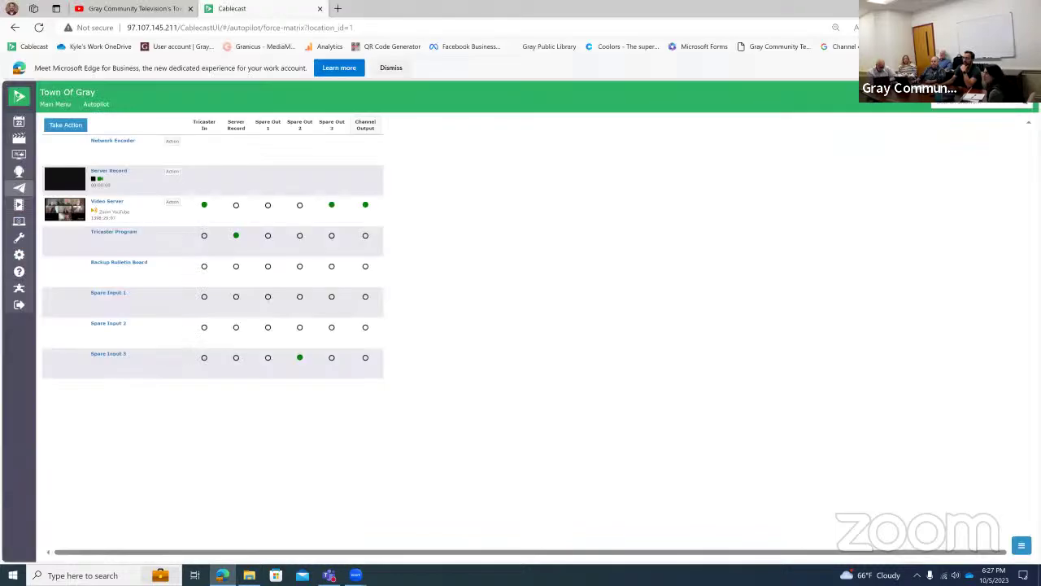
Search 'microsoft planner' in a new Edge tab and open the Microsoft Planner site.
{"action": "key", "text": "ctrl+t"}
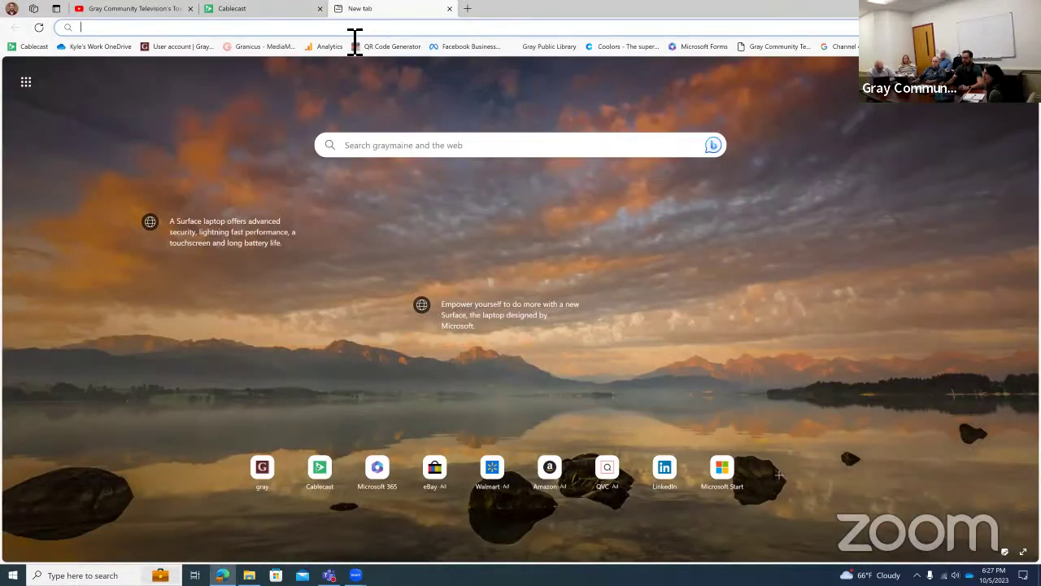
{"action": "type", "text": "planner"}
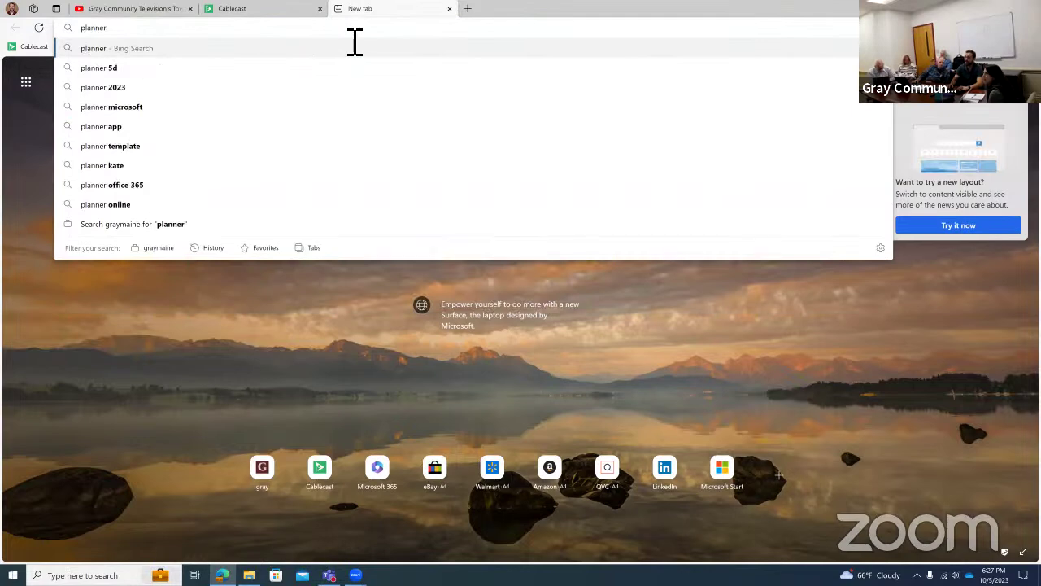
{"action": "key", "text": "BackSpace"}
{"action": "key", "text": "BackSpace"}
{"action": "key", "text": "BackSpace"}
{"action": "key", "text": "BackSpace"}
{"action": "key", "text": "BackSpace"}
{"action": "key", "text": "BackSpace"}
{"action": "key", "text": "BackSpace"}
{"action": "type", "text": "mi"}
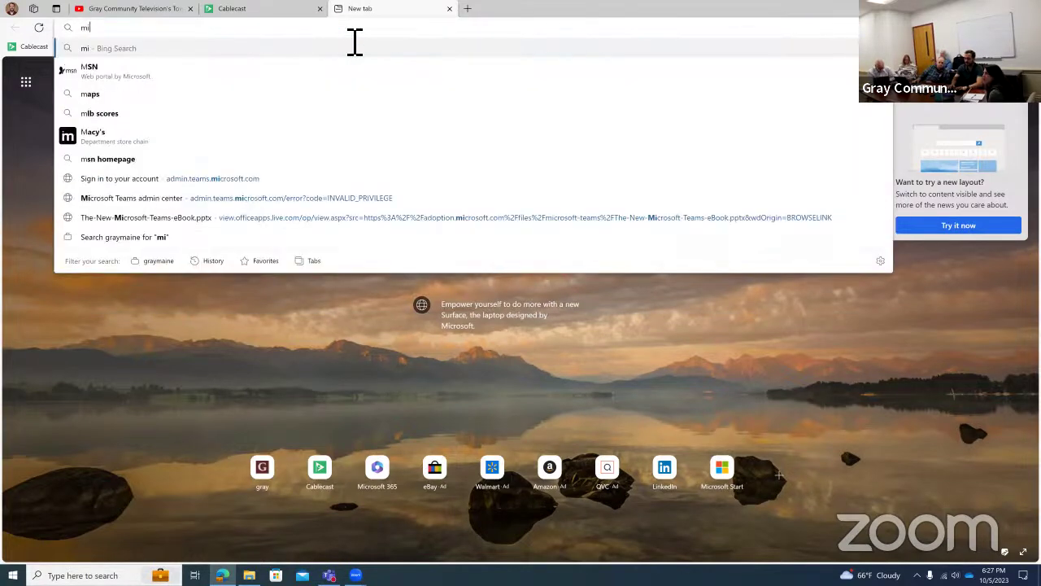
{"action": "type", "text": "crosoft planner"}
{"action": "key", "text": "Return"}
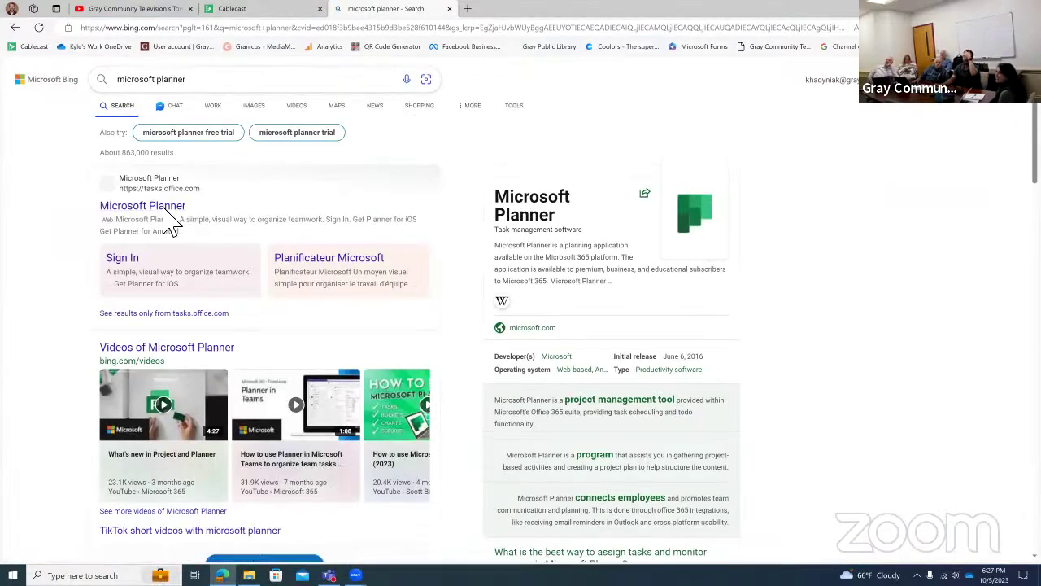
{"action": "left_click", "coordinate": [167, 213]}
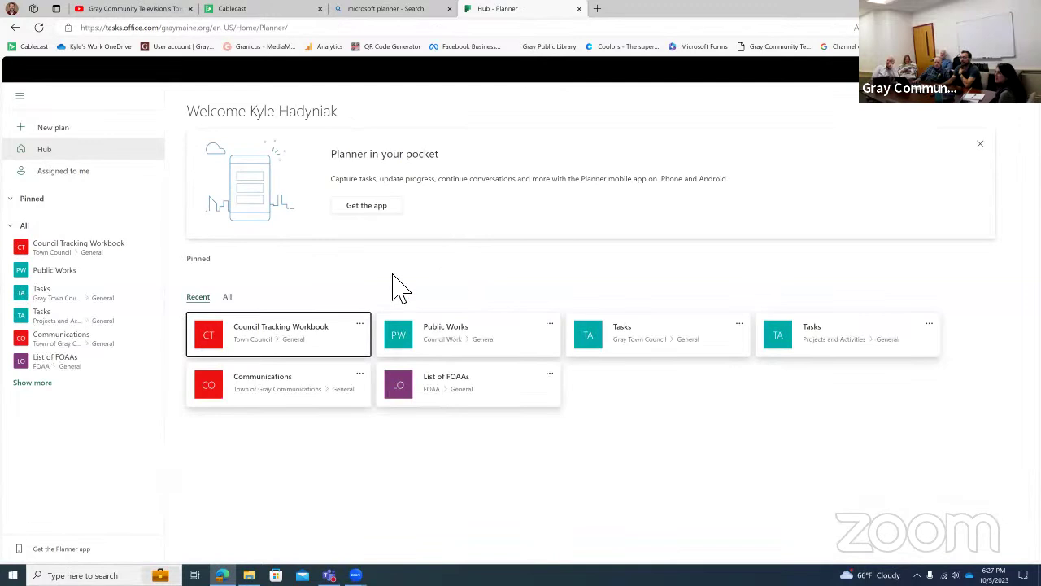
Open the Council Tracking Workbook plan from the Planner hub.
{"action": "left_click", "coordinate": [340, 349]}
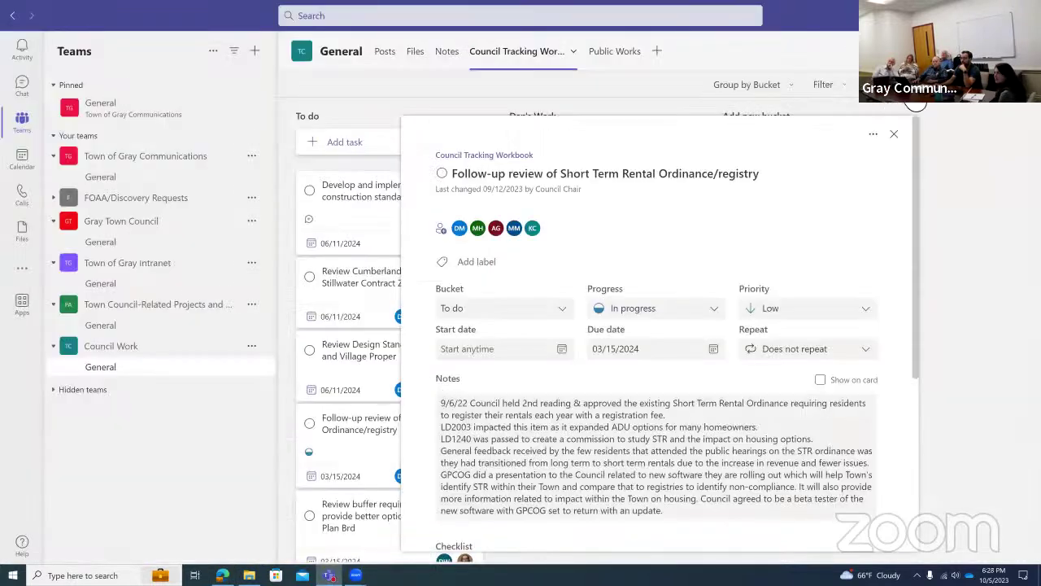
{"action": "key", "text": "alt+Tab"}
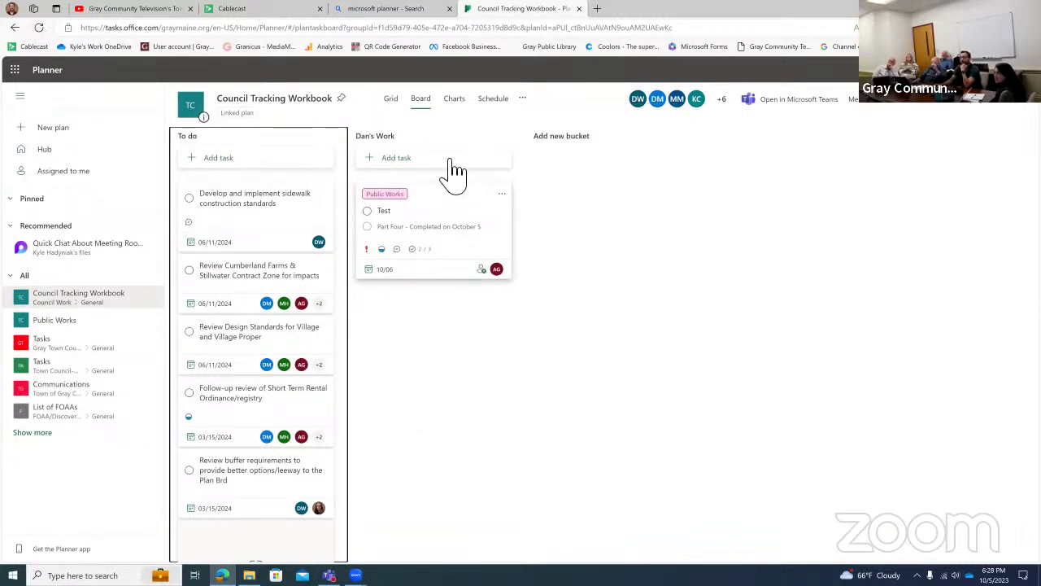
Turn off the plan's e-mails for late or due-soon assigned tasks under Plan settings > Notifications.
{"action": "left_click", "coordinate": [524, 99]}
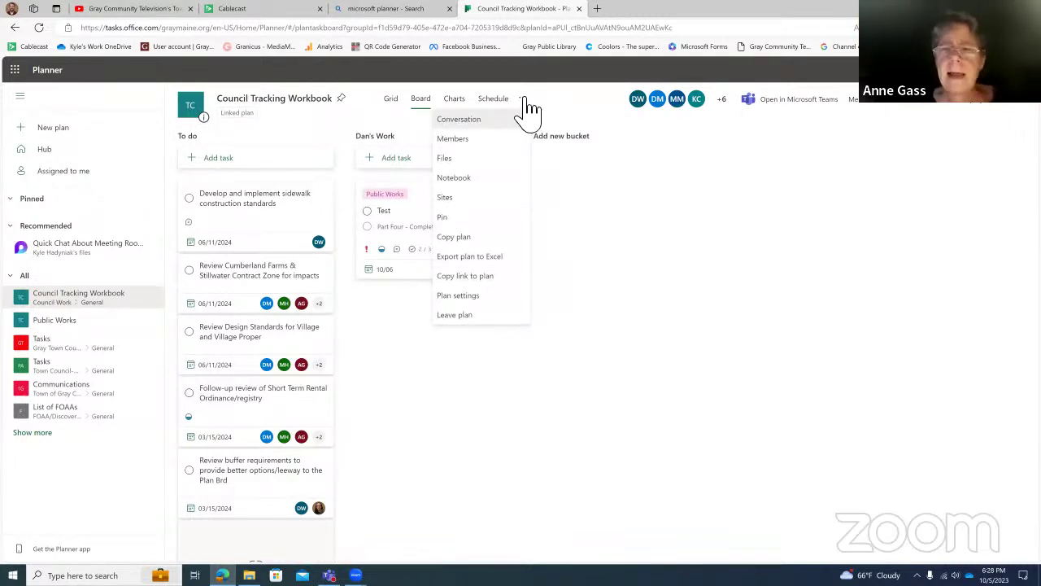
{"action": "left_click", "coordinate": [660, 309]}
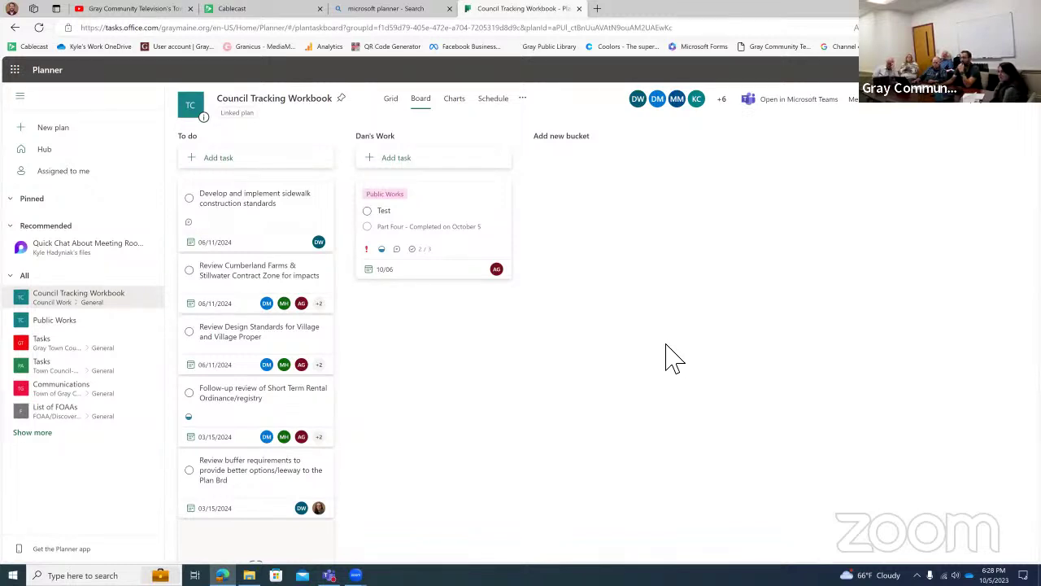
{"action": "left_click", "coordinate": [525, 101]}
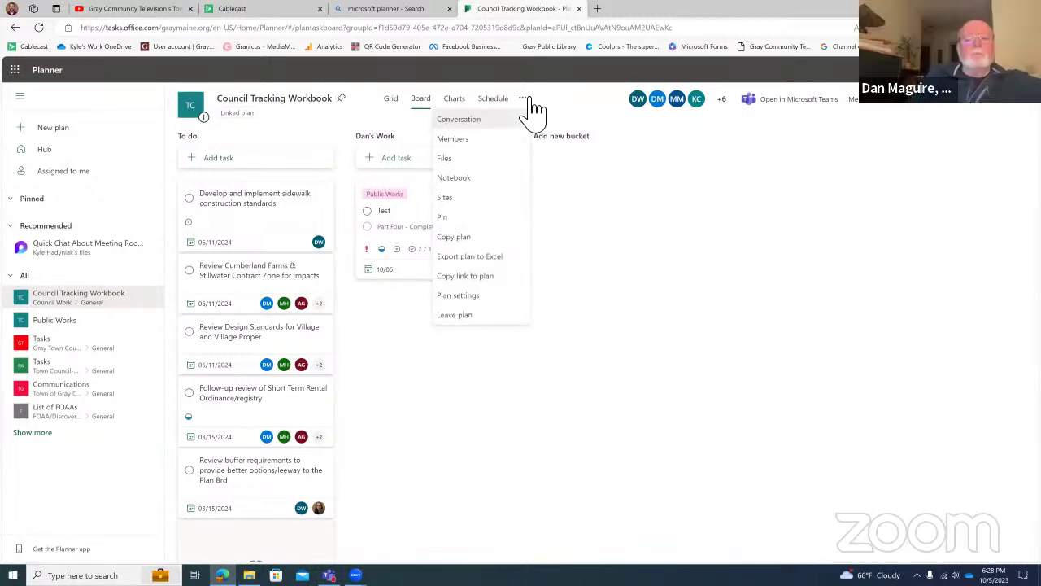
{"action": "left_click", "coordinate": [490, 296]}
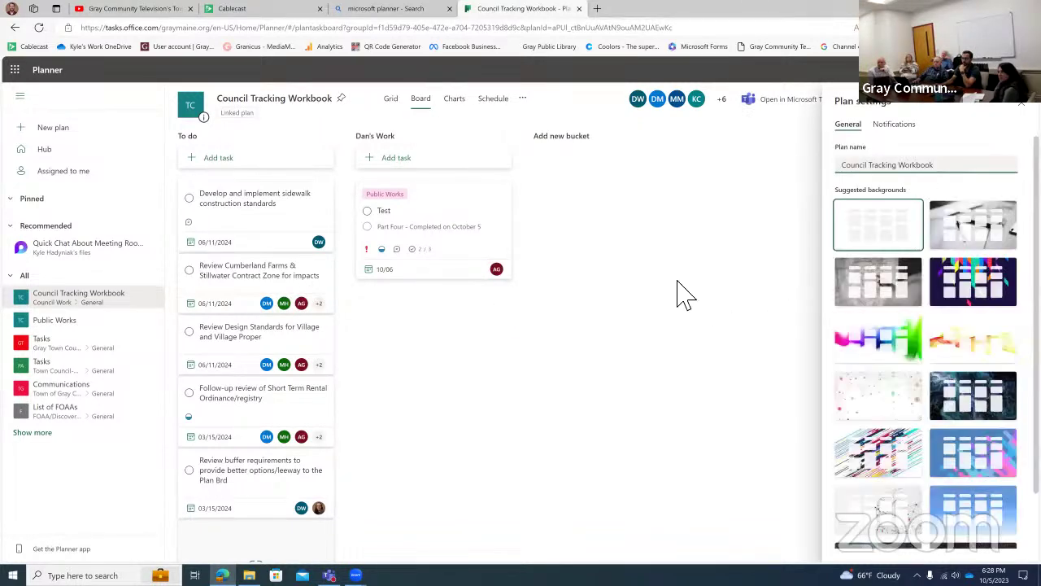
{"action": "left_click", "coordinate": [901, 127]}
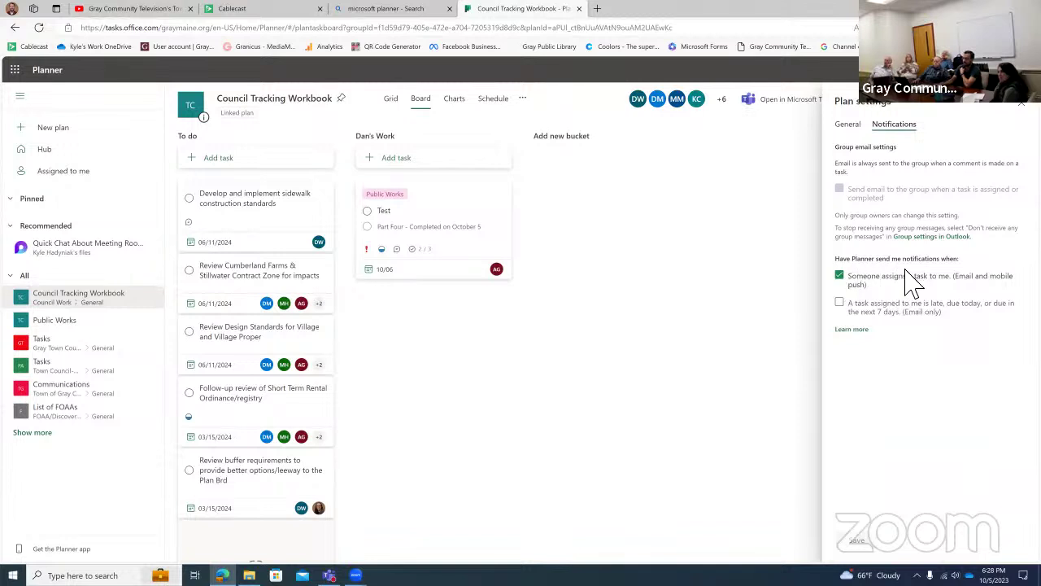
{"action": "left_click", "coordinate": [904, 321]}
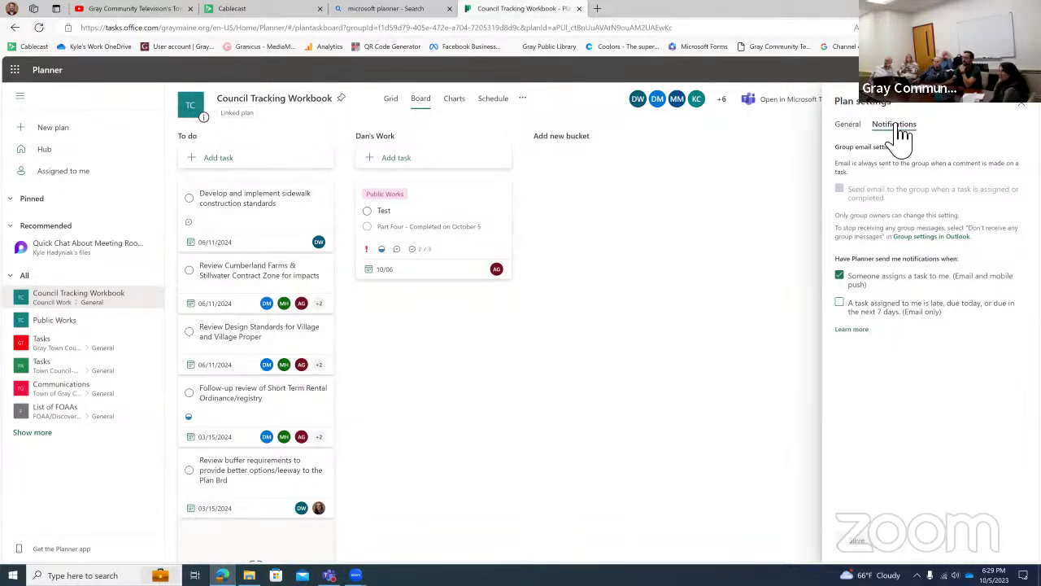
{"action": "left_click", "coordinate": [547, 114]}
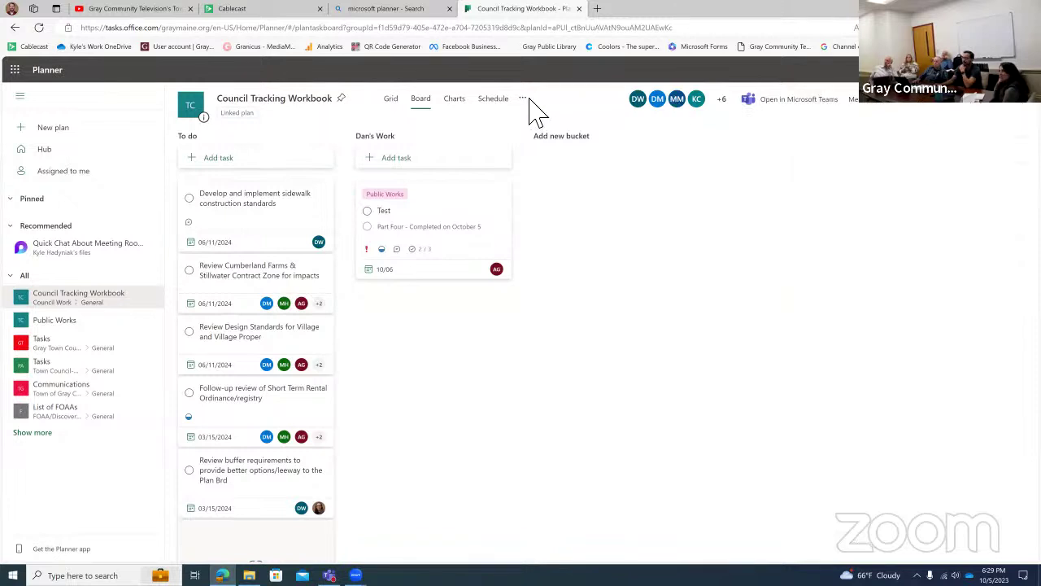
Export the Council Tracking Workbook plan to Excel and open the downloaded file.
{"action": "left_click", "coordinate": [535, 100]}
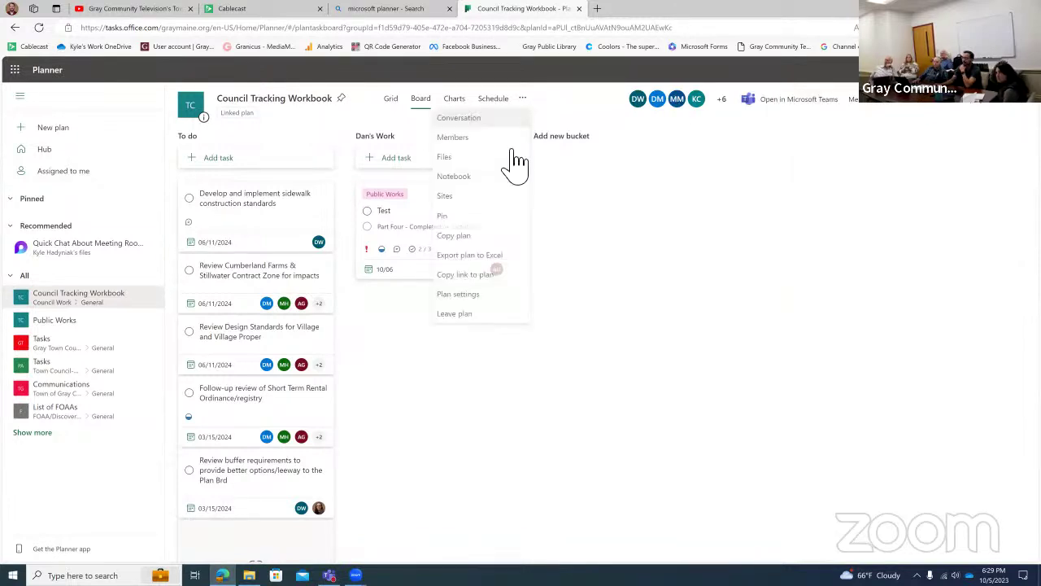
{"action": "left_click", "coordinate": [491, 261]}
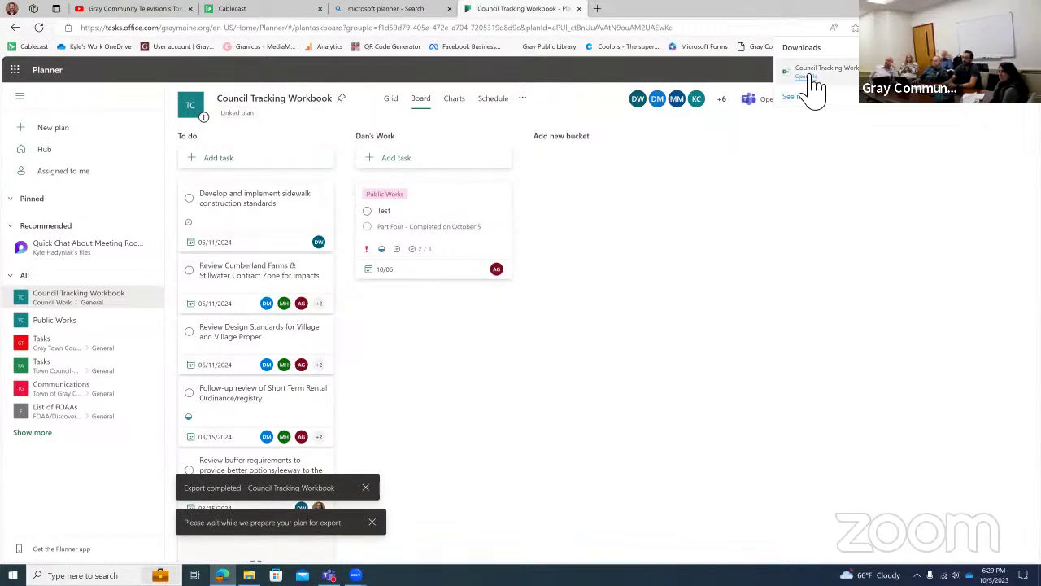
{"action": "left_click", "coordinate": [808, 76]}
{"action": "left_click", "coordinate": [533, 101]}
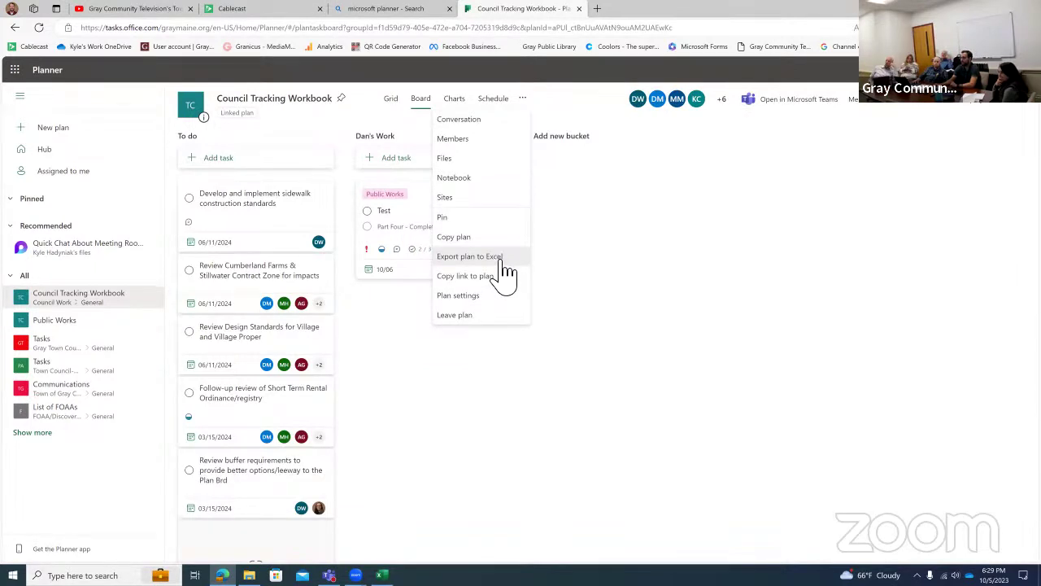
{"action": "left_click", "coordinate": [464, 439]}
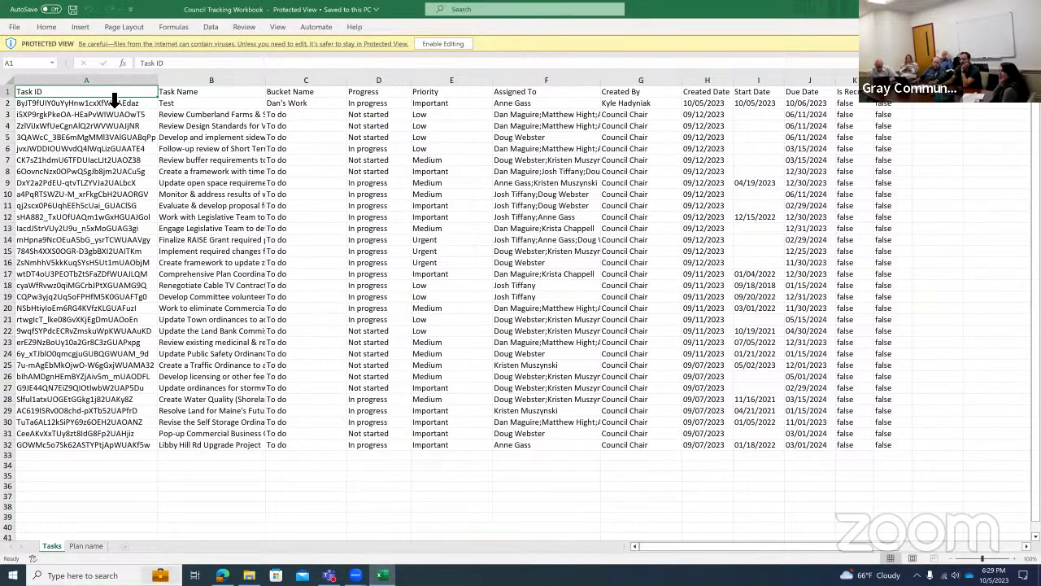
Enable editing on the protected exported workbook.
{"action": "right_click", "coordinate": [98, 82]}
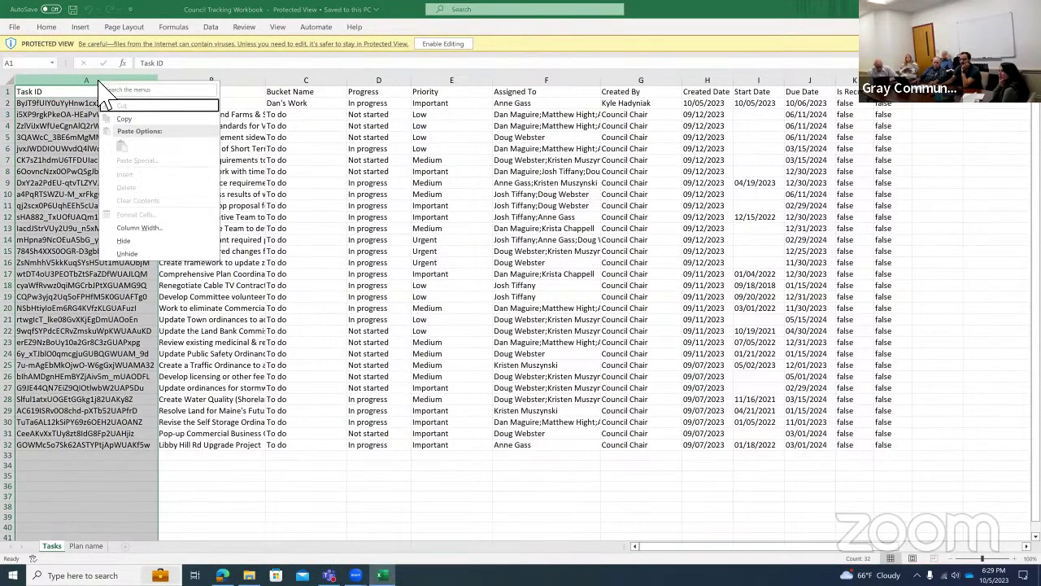
{"action": "key", "text": "Escape"}
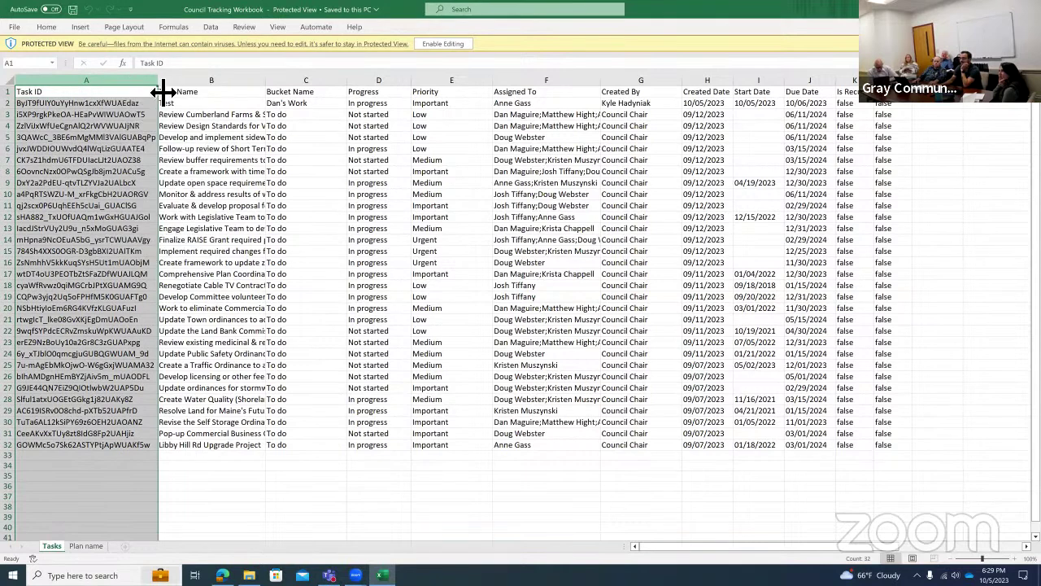
{"action": "left_click_drag", "start_coordinate": [163, 92], "coordinate": [199, 87]}
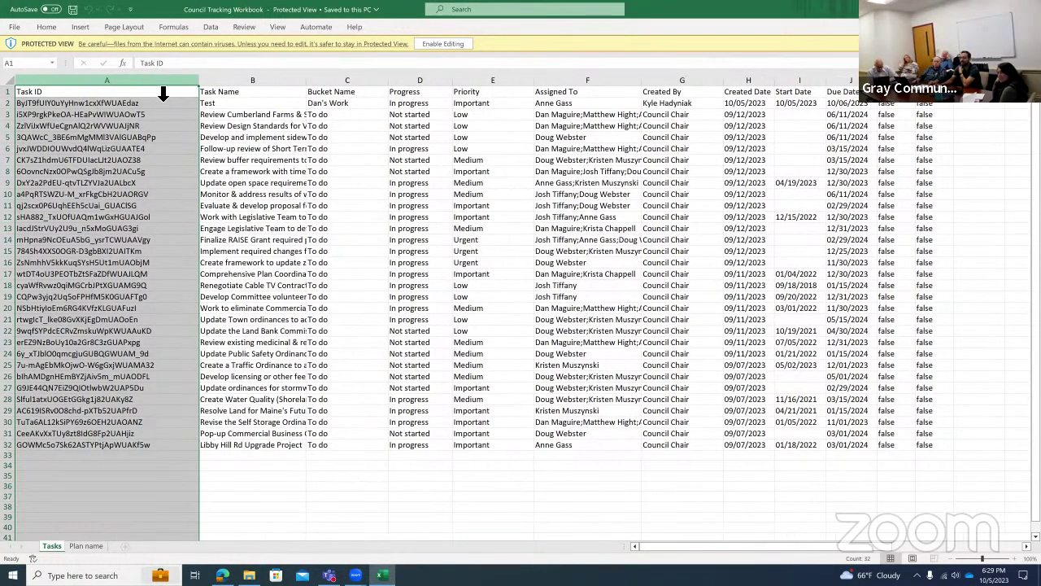
{"action": "right_click", "coordinate": [151, 87]}
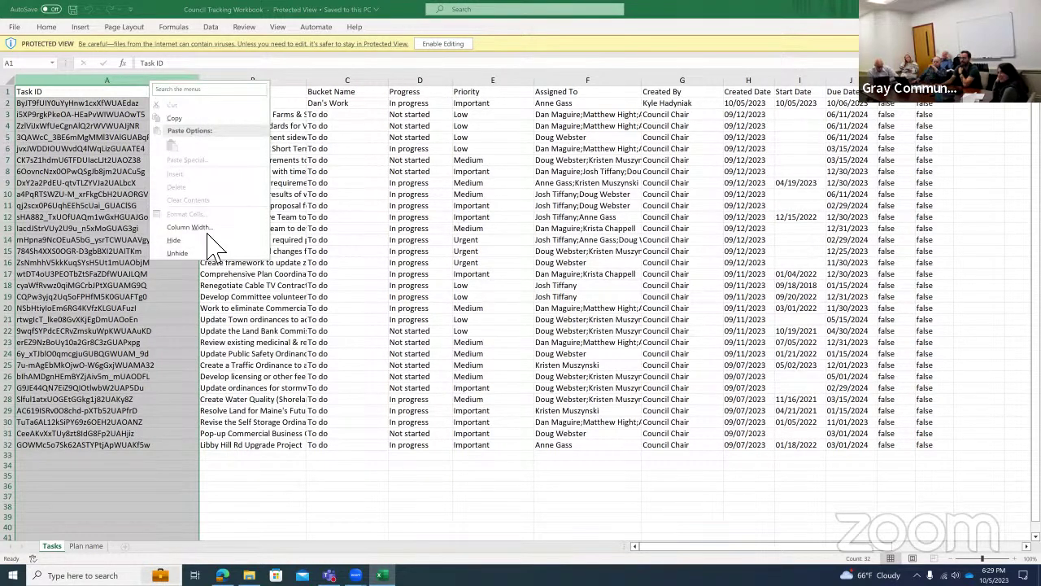
{"action": "left_click", "coordinate": [442, 44]}
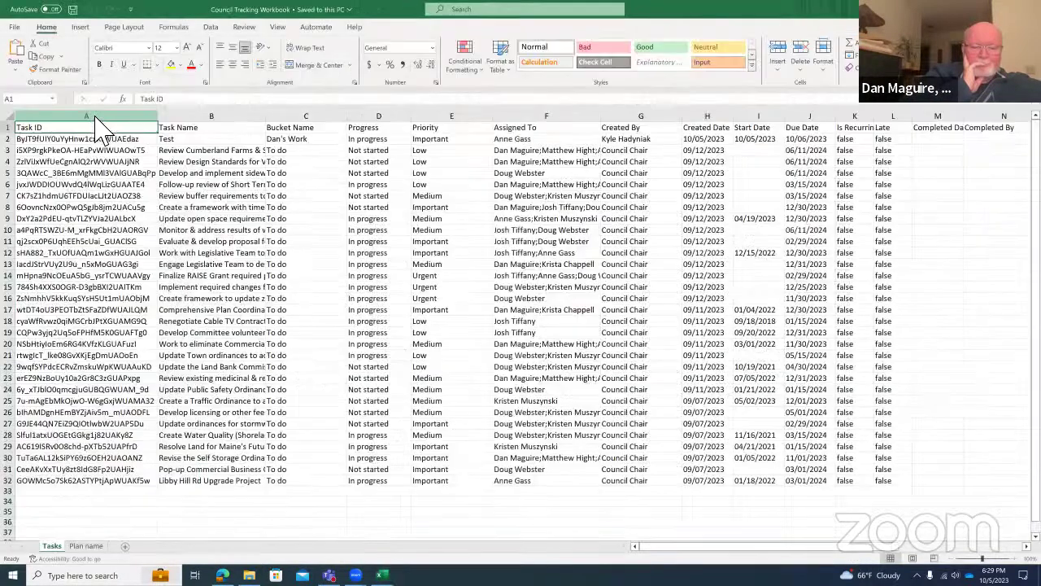
Delete the Task ID column, widen Task Name, and make the header row bold.
{"action": "right_click", "coordinate": [96, 121]}
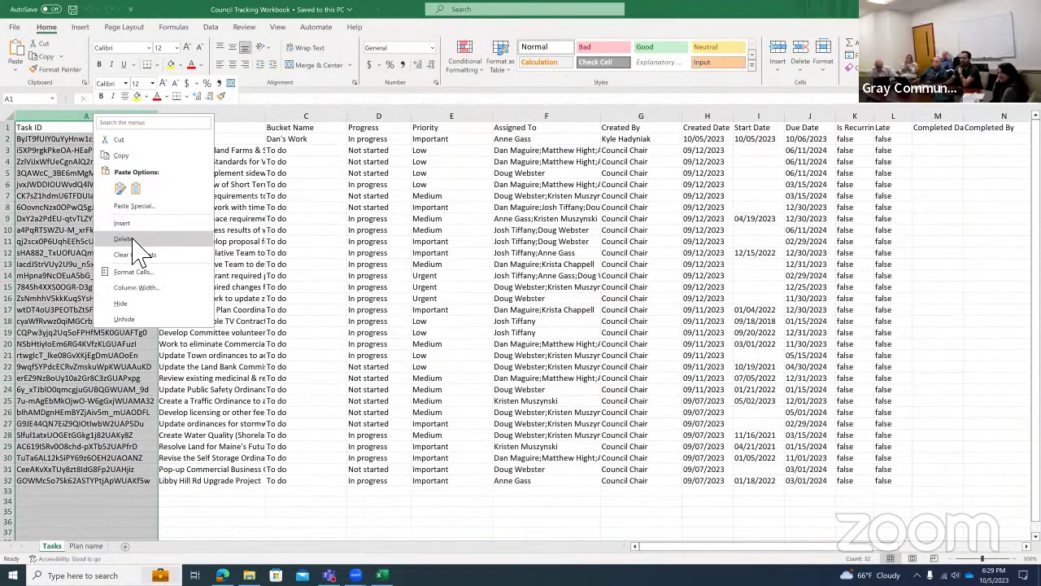
{"action": "key", "text": "Escape"}
{"action": "key", "text": "ctrl+minus"}
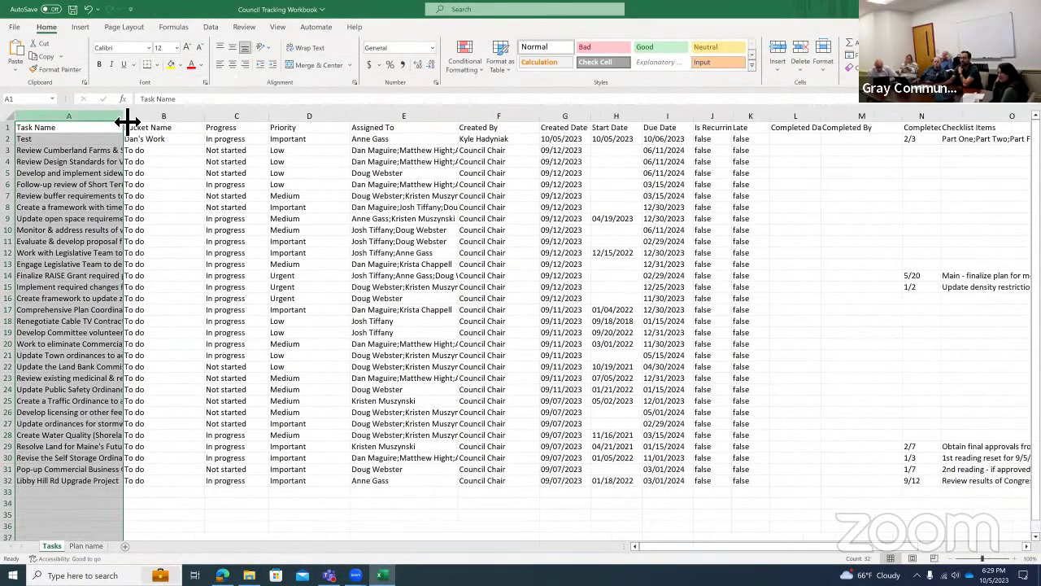
{"action": "left_click_drag", "start_coordinate": [193, 124], "coordinate": [200, 122]}
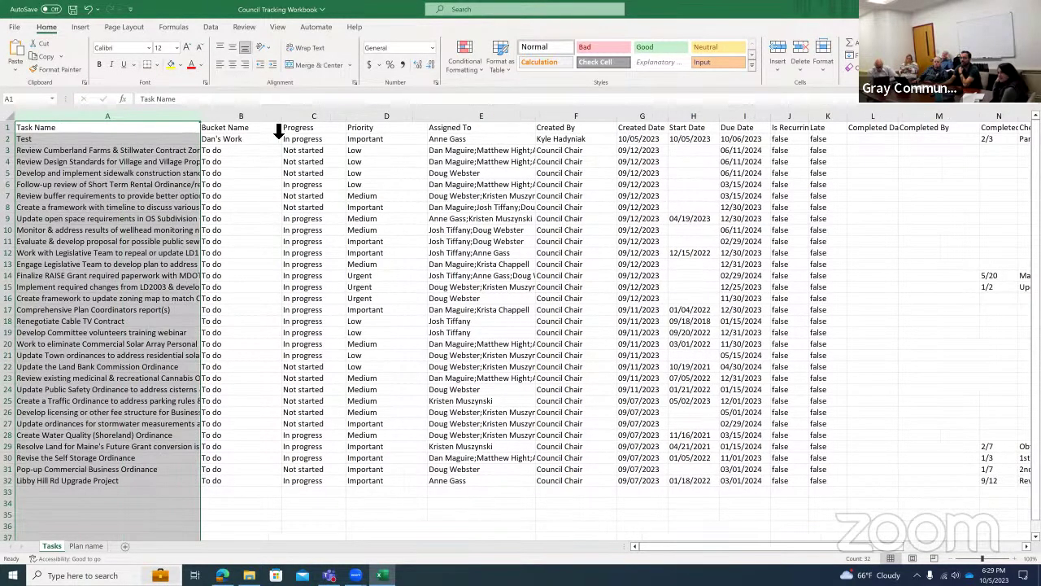
{"action": "left_click", "coordinate": [25, 130]}
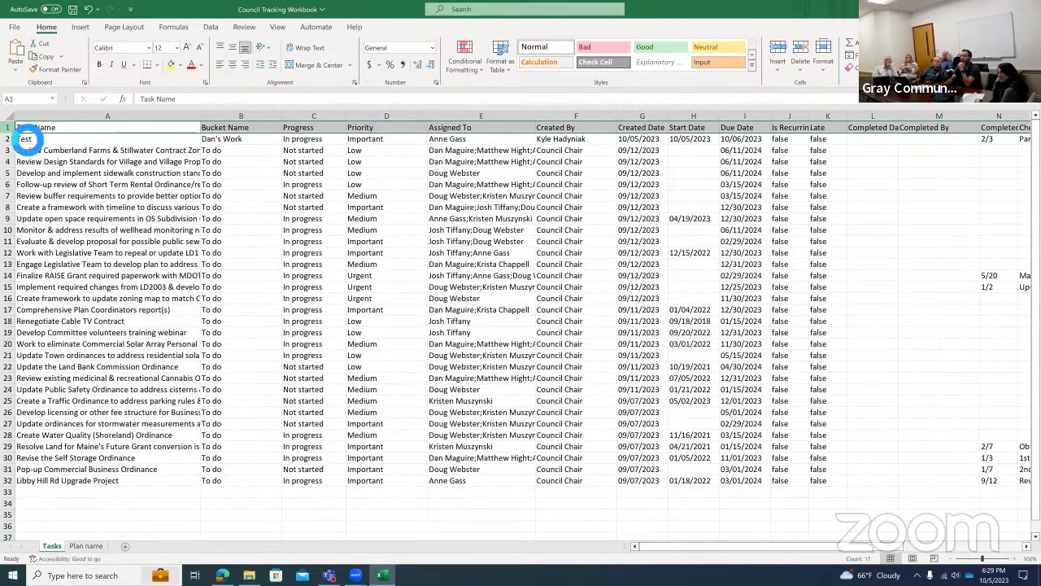
{"action": "key", "text": "ctrl+b"}
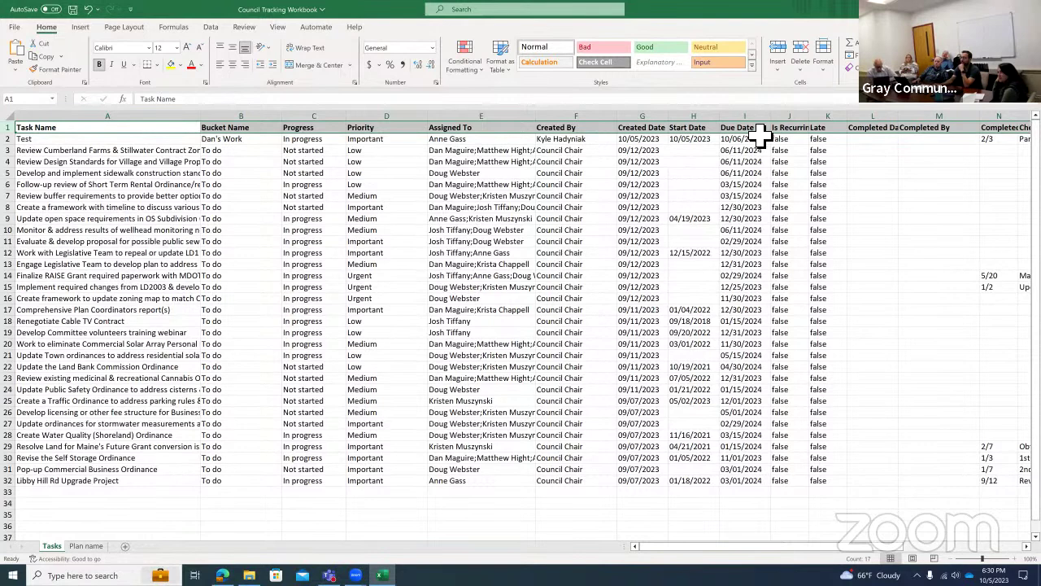
Widen the Is Recurring, Completed Date and completed checklist columns so their headers show.
{"action": "left_click_drag", "start_coordinate": [810, 118], "coordinate": [850, 118]}
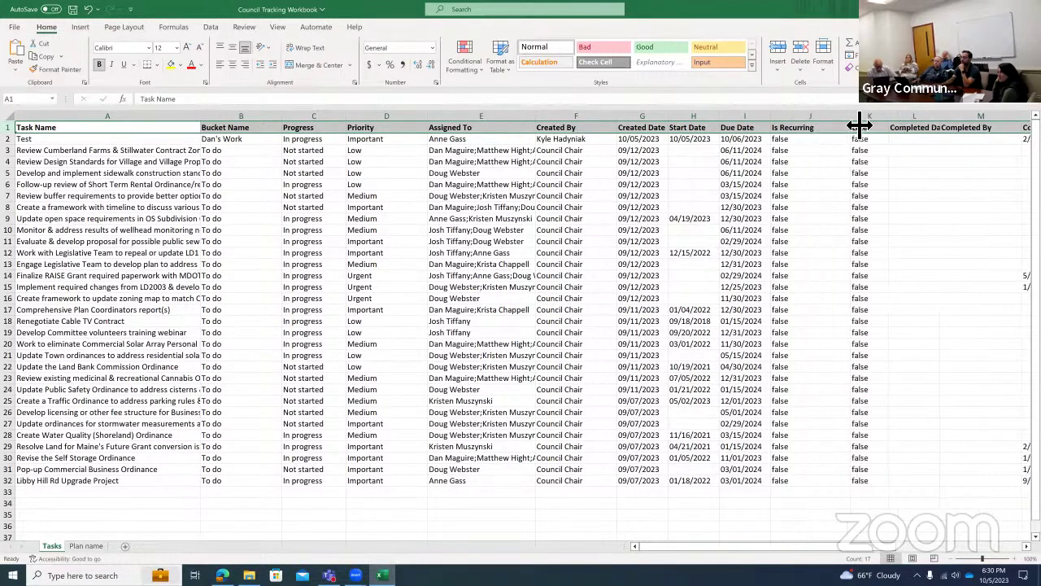
{"action": "left_click_drag", "start_coordinate": [773, 546], "coordinate": [780, 546]}
{"action": "left_click_drag", "start_coordinate": [719, 191], "coordinate": [830, 152]}
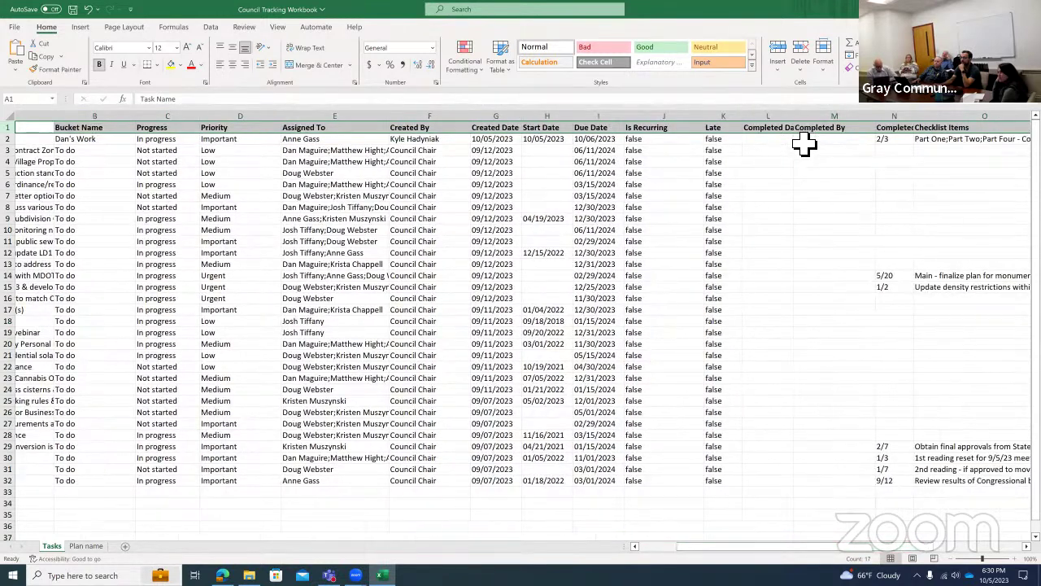
{"action": "left_click_drag", "start_coordinate": [801, 546], "coordinate": [727, 116]}
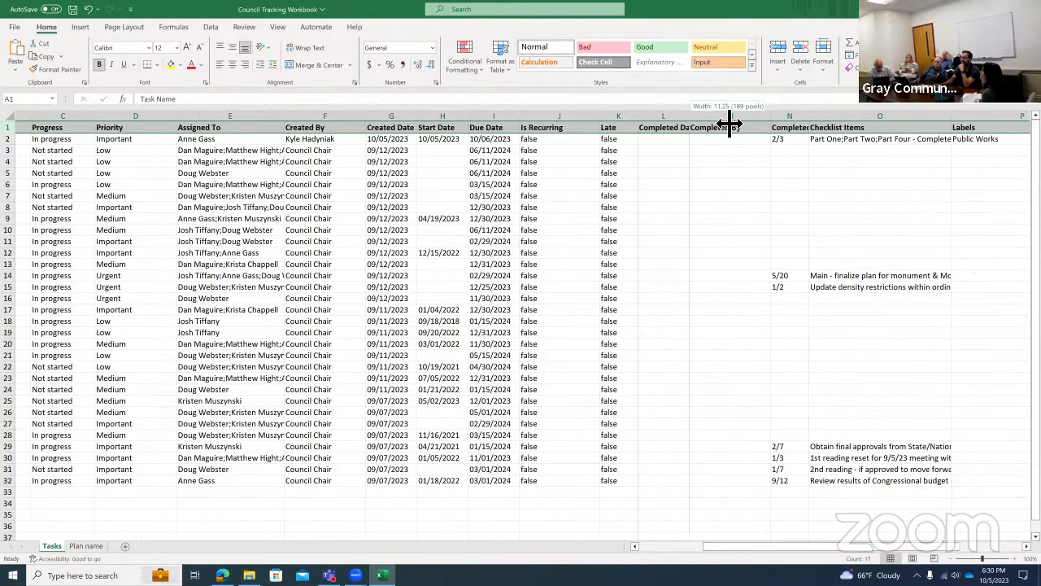
{"action": "double_click", "coordinate": [727, 116]}
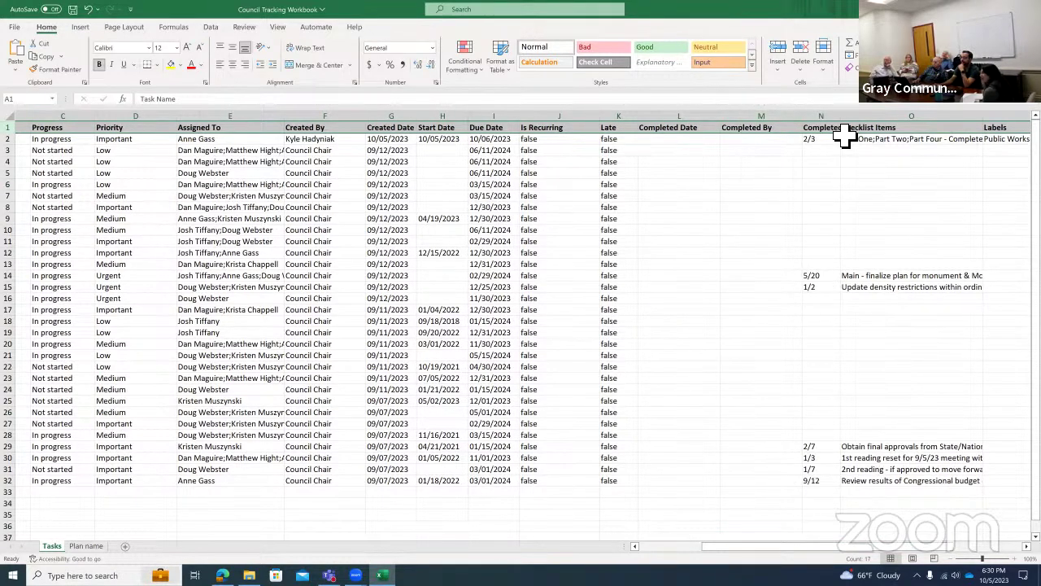
{"action": "left_click_drag", "start_coordinate": [846, 128], "coordinate": [888, 129]}
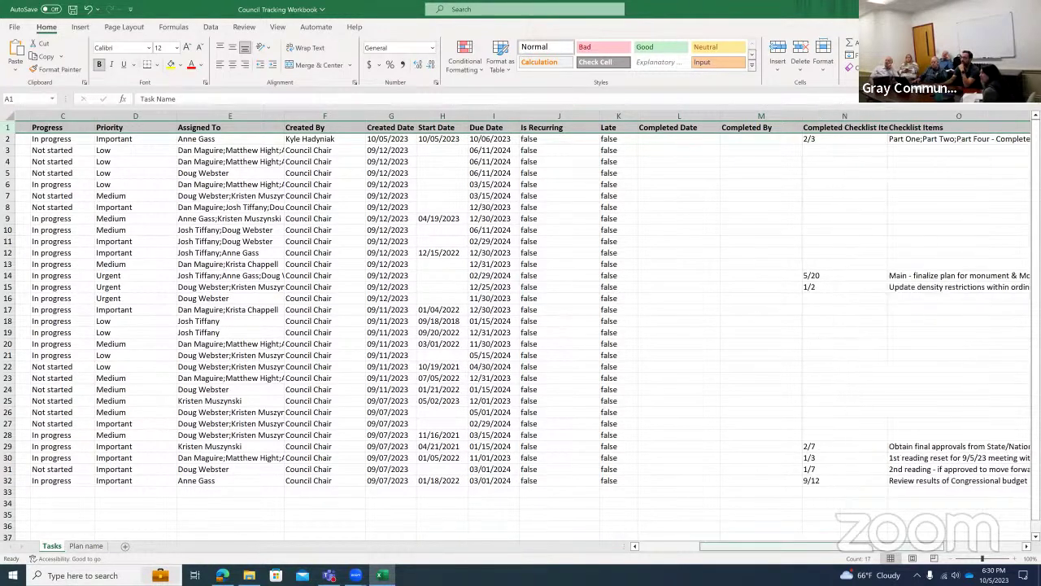
{"action": "left_click_drag", "start_coordinate": [808, 546], "coordinate": [809, 546]}
Widen the Description column in column Q, then return to the Teams task details.
{"action": "scroll", "coordinate": [719, 355], "scroll_direction": "right", "scroll_amount": 3}
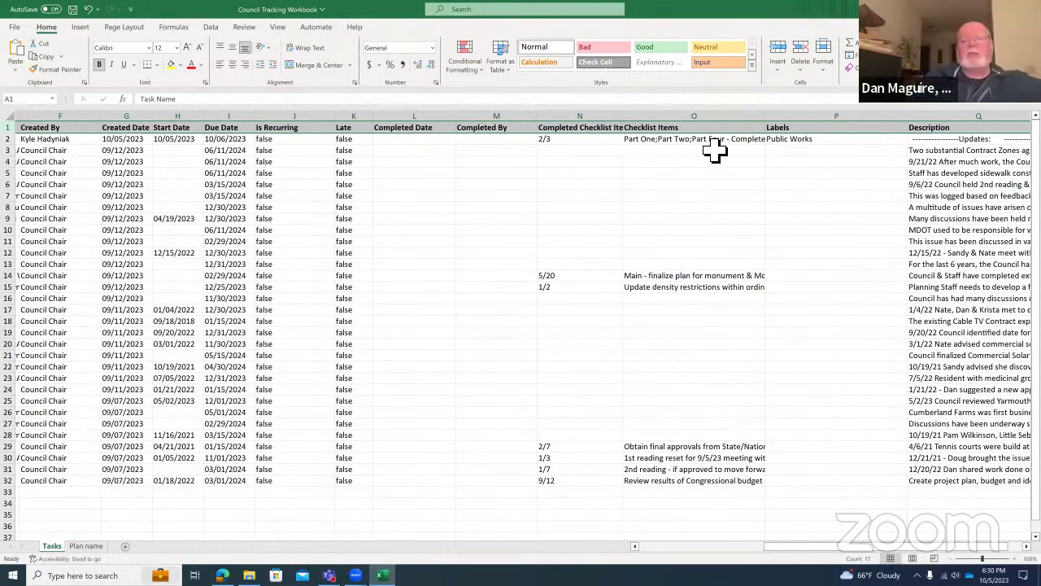
{"action": "left_click_drag", "start_coordinate": [802, 546], "coordinate": [818, 546]}
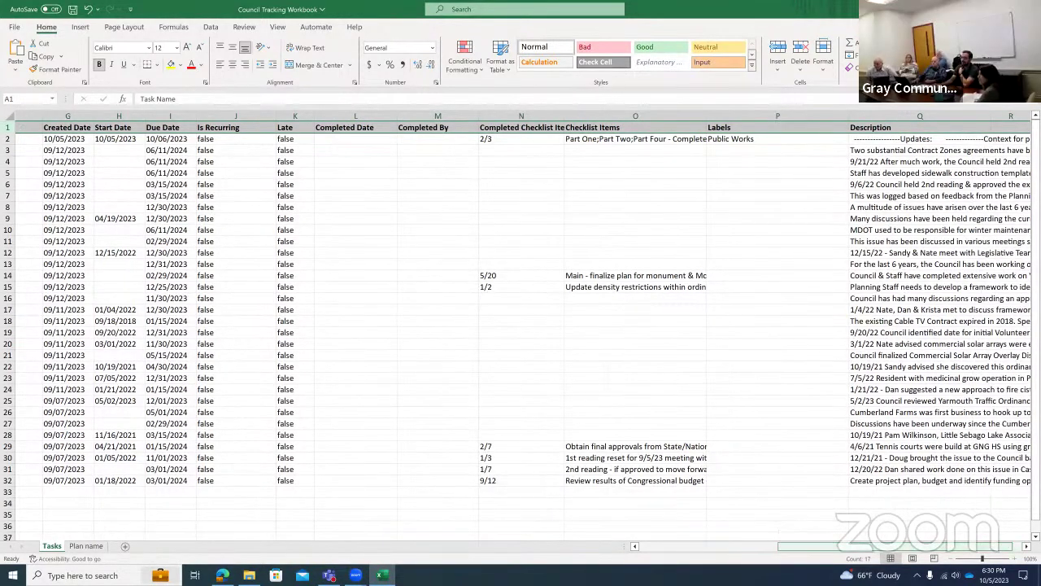
{"action": "scroll", "coordinate": [860, 472], "scroll_direction": "right", "scroll_amount": 1}
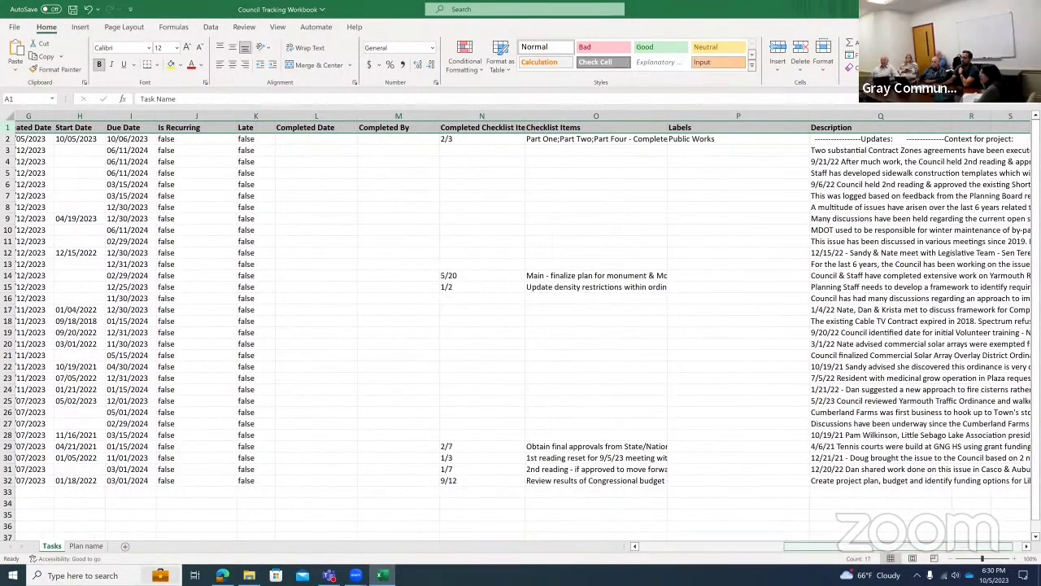
{"action": "scroll", "coordinate": [798, 209], "scroll_direction": "right", "scroll_amount": 2}
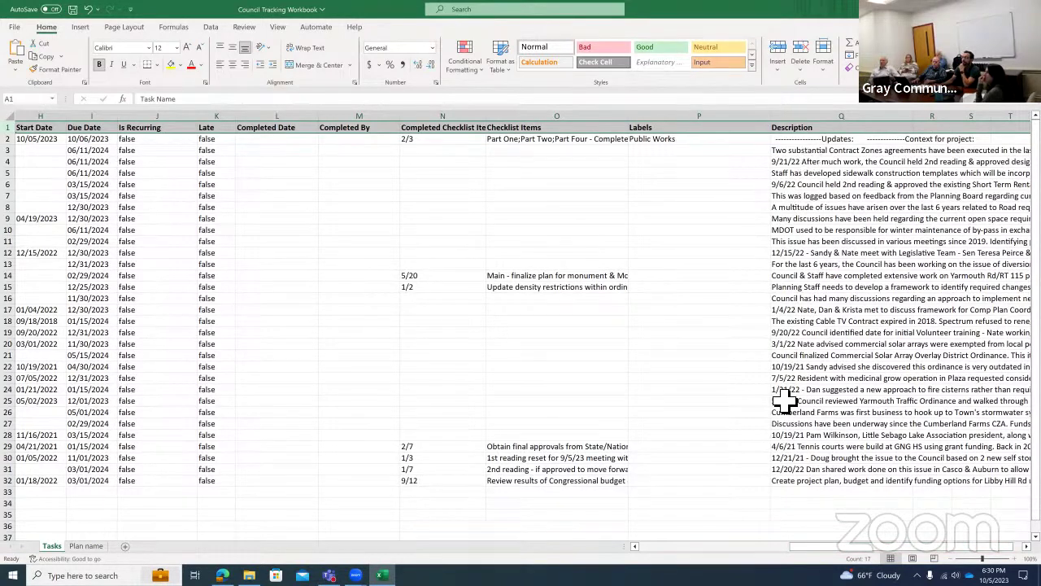
{"action": "left_click_drag", "start_coordinate": [838, 546], "coordinate": [845, 545]}
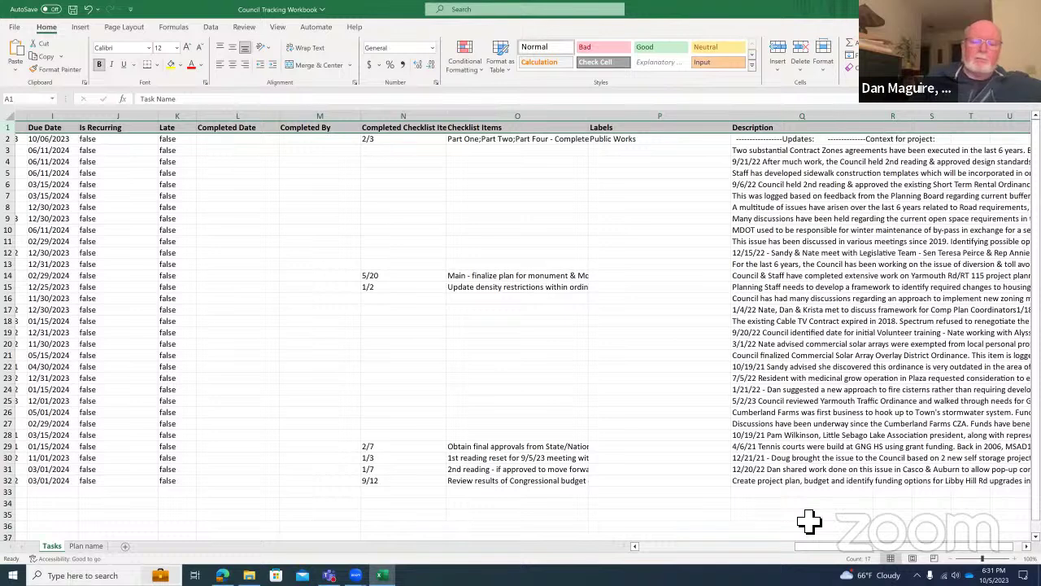
{"action": "left_click", "coordinate": [816, 153]}
{"action": "left_click_drag", "start_coordinate": [875, 122], "coordinate": [962, 122]}
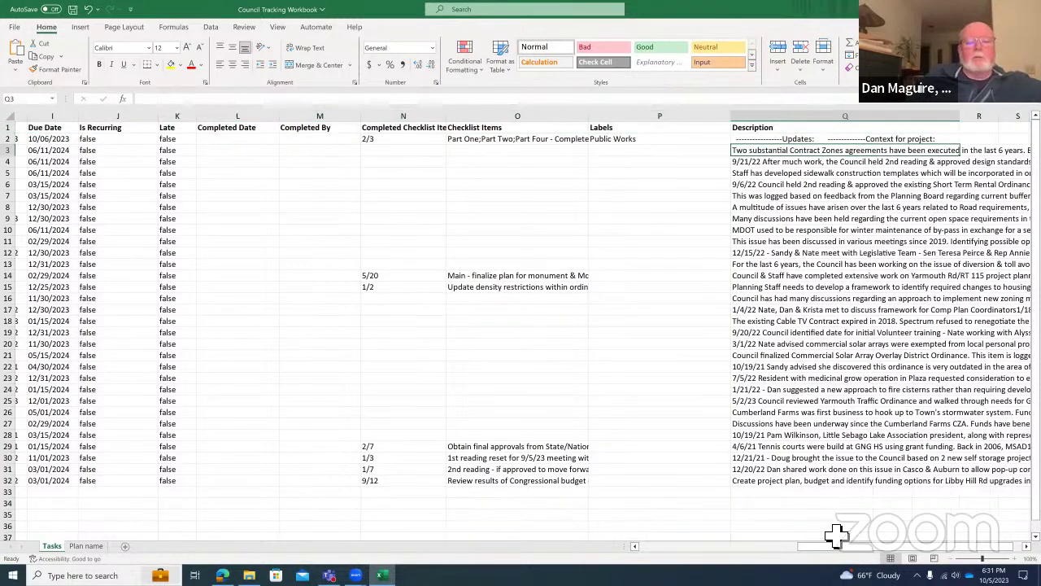
{"action": "left_click_drag", "start_coordinate": [903, 546], "coordinate": [911, 546]}
{"action": "left_click", "coordinate": [846, 309]}
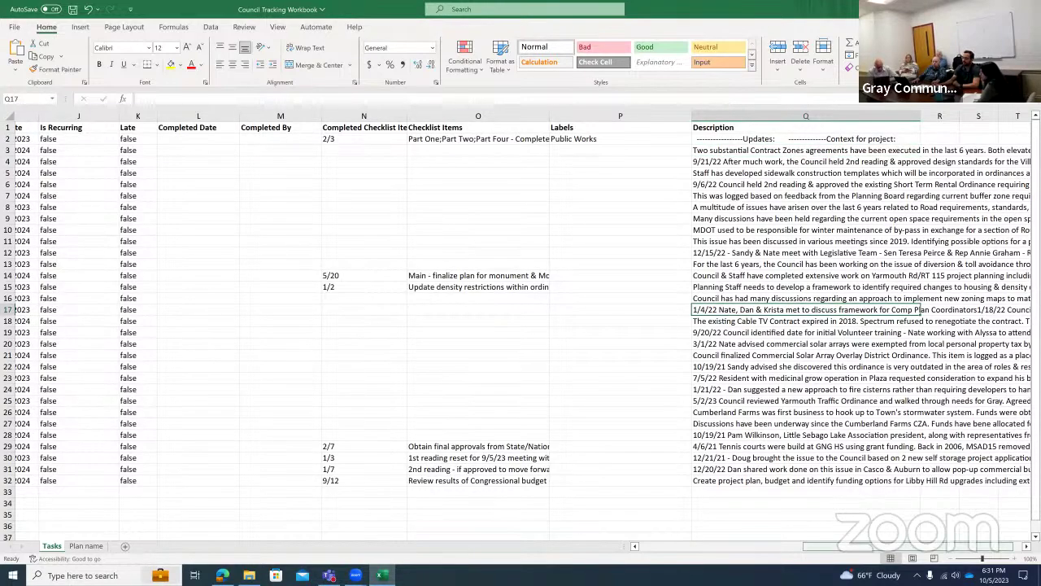
{"action": "left_click_drag", "start_coordinate": [908, 546], "coordinate": [742, 546]}
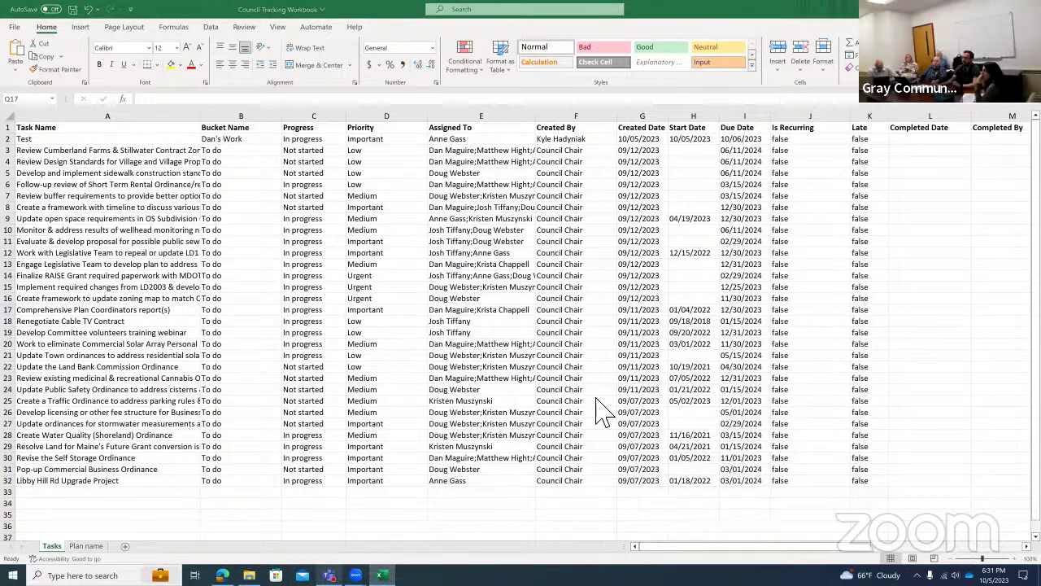
{"action": "key", "text": "alt+Tab"}
{"action": "key", "text": "ctrl+a"}
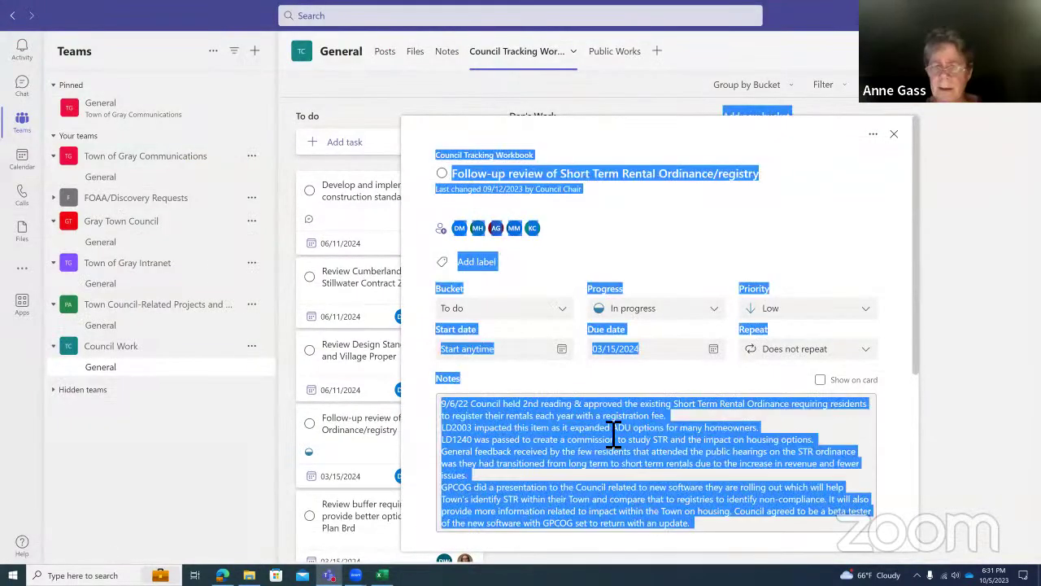
Select all of the Short Term Rental task's notes text, then deselect it.
{"action": "left_click", "coordinate": [614, 435]}
{"action": "key", "text": "ctrl+a"}
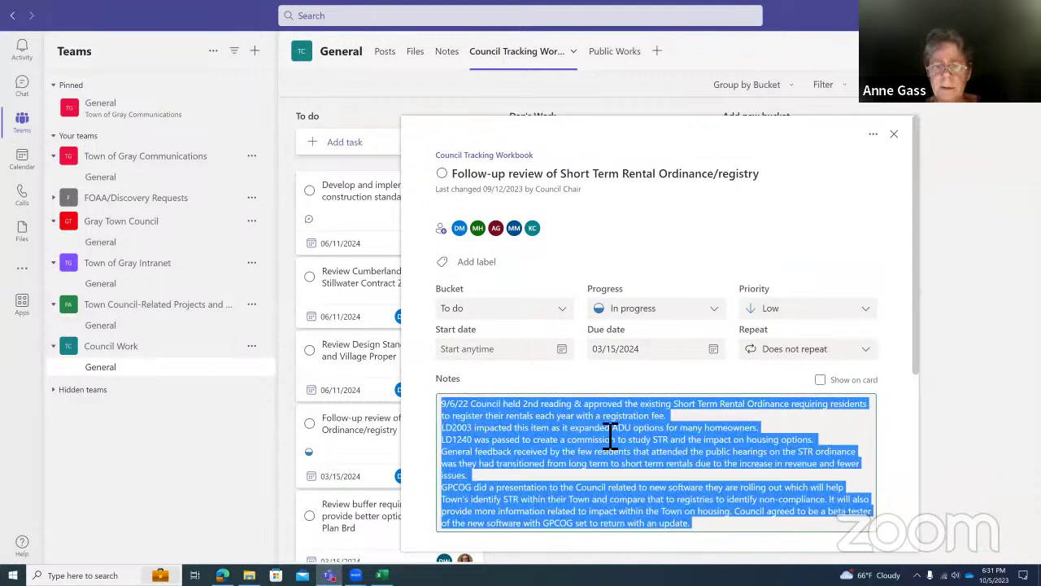
{"action": "left_click", "coordinate": [603, 444]}
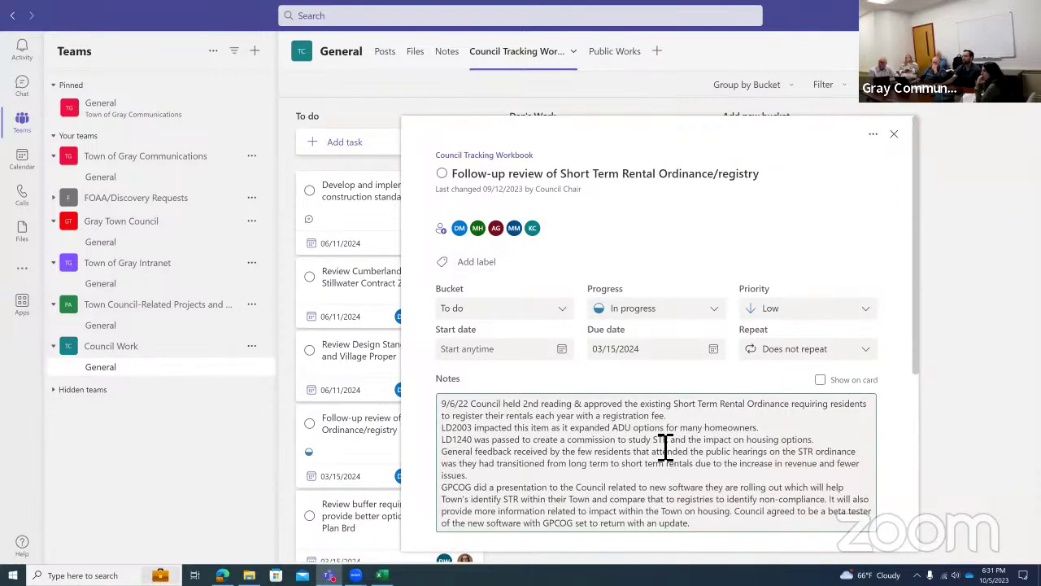
Start copying the task from its actions menu, cancel it, and close the task details.
{"action": "left_click", "coordinate": [873, 134]}
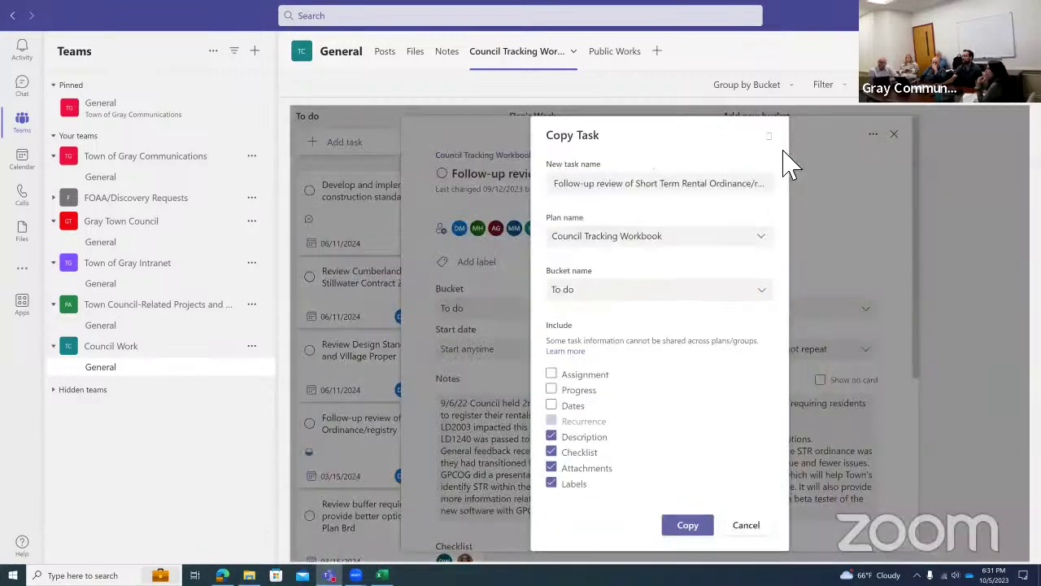
{"action": "left_click", "coordinate": [782, 160]}
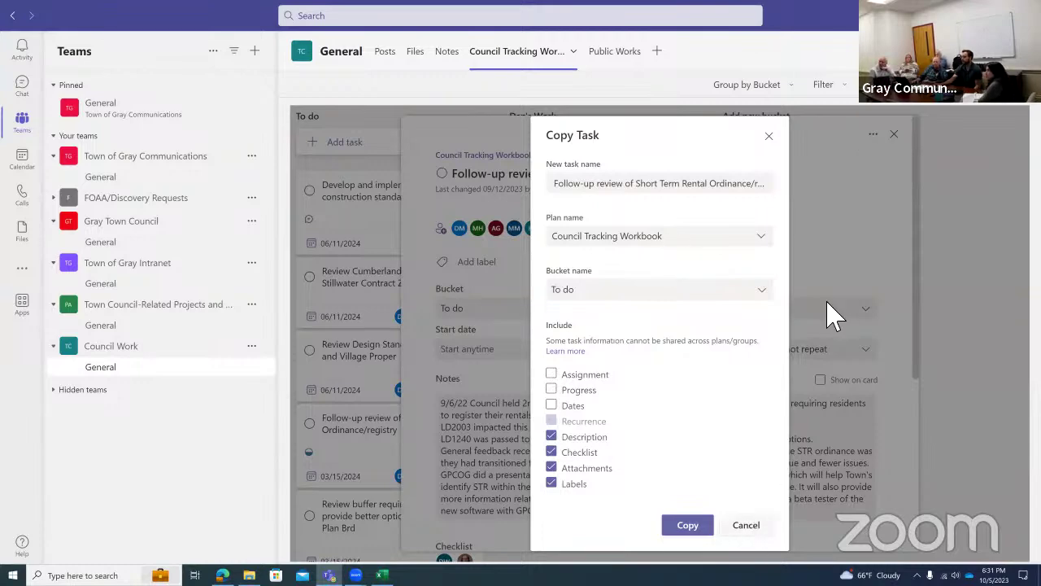
{"action": "left_click", "coordinate": [874, 135]}
{"action": "left_click", "coordinate": [874, 134]}
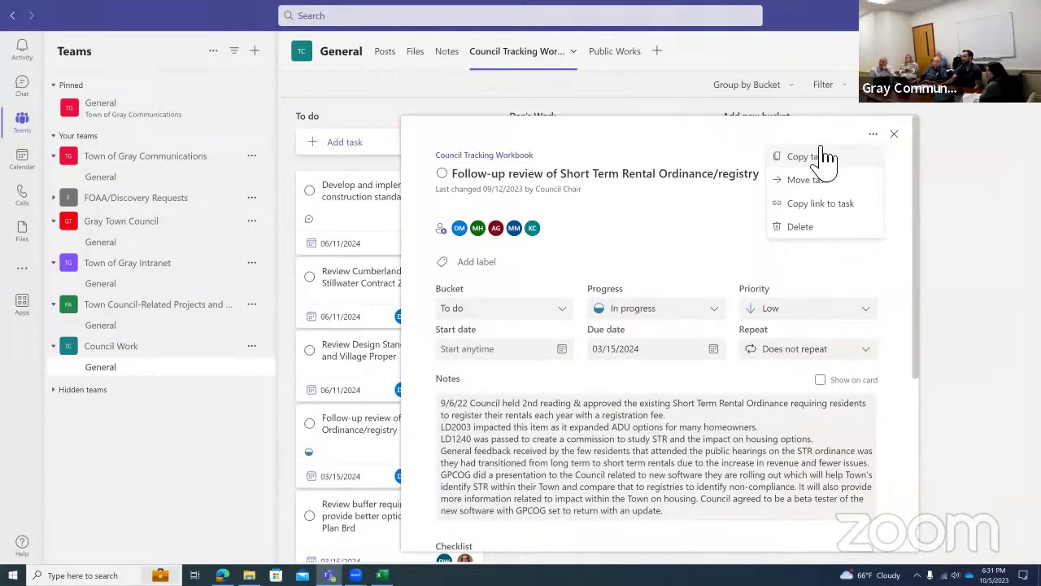
{"action": "left_click", "coordinate": [874, 134]}
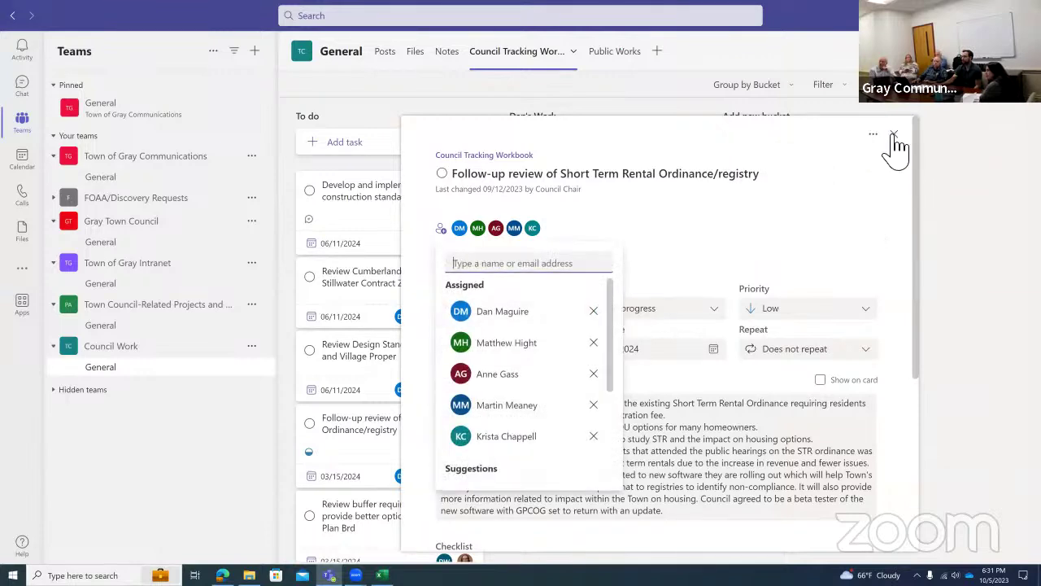
{"action": "left_click", "coordinate": [894, 135]}
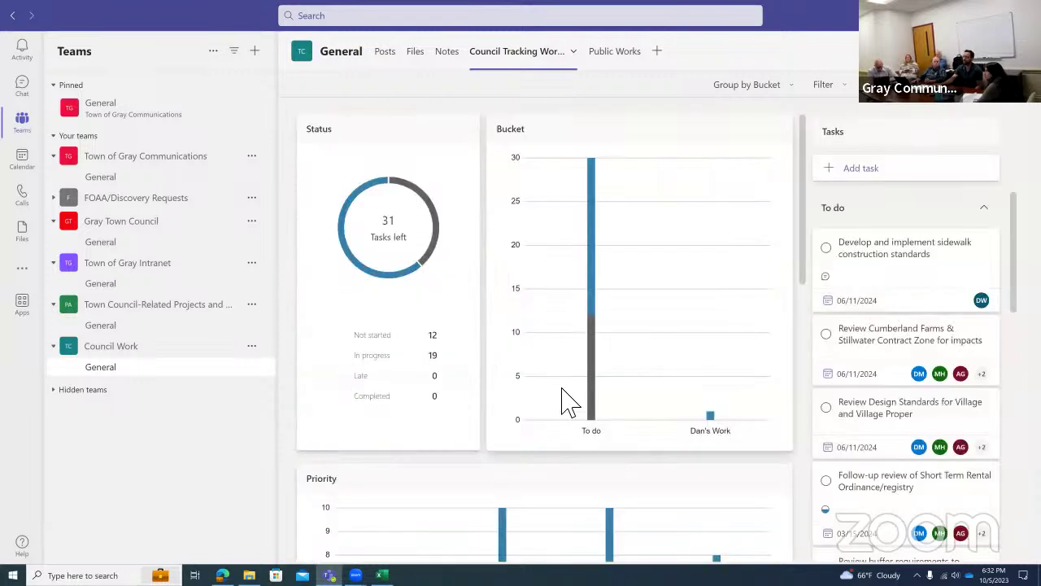
Scroll through the Status, Bucket and Priority charts, now counting 32 tasks left and 13 not started.
{"action": "scroll", "coordinate": [568, 401], "scroll_direction": "down", "scroll_amount": 3}
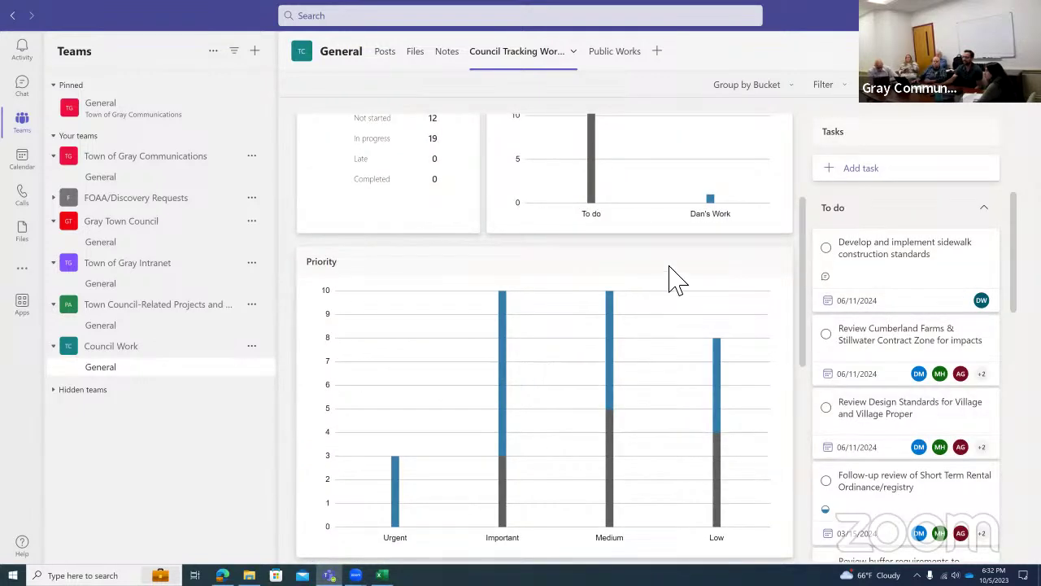
{"action": "scroll", "coordinate": [596, 505], "scroll_direction": "down", "scroll_amount": 4}
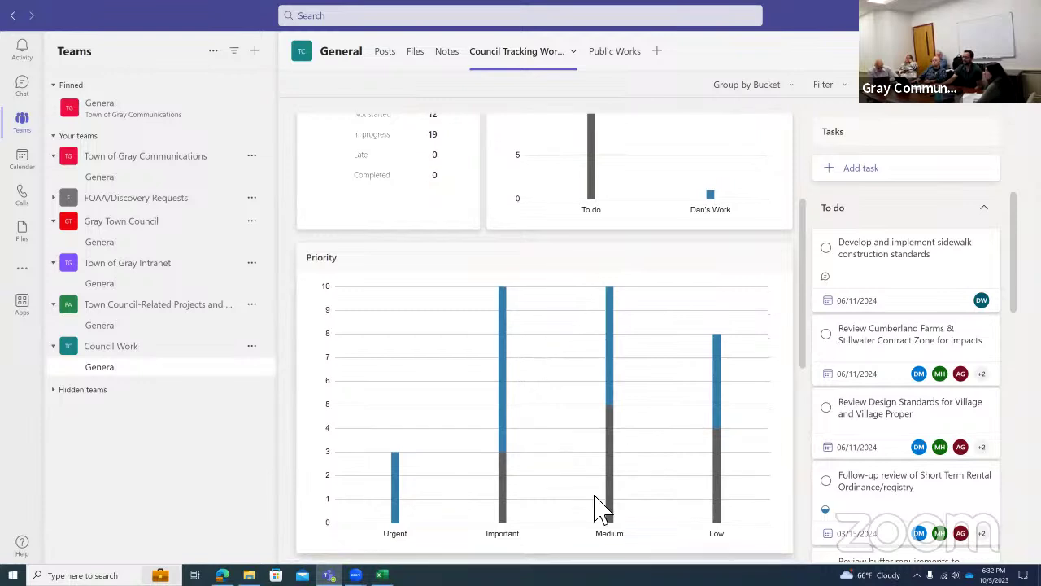
{"action": "scroll", "coordinate": [590, 483], "scroll_direction": "up", "scroll_amount": 7}
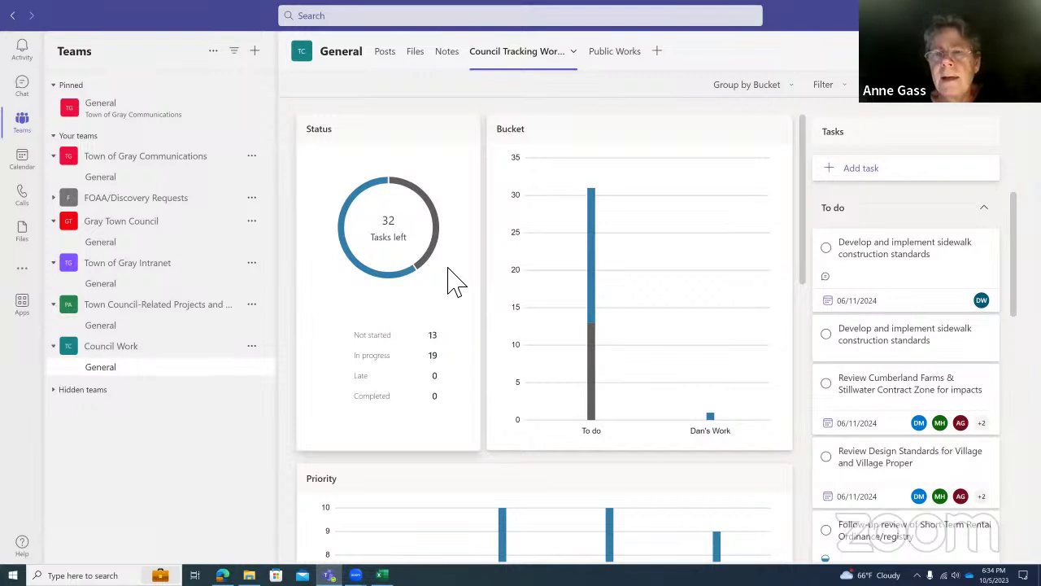
Open the Council Tracking Workbook tab's options menu and dismiss it, returning to the task board.
{"action": "left_click", "coordinate": [501, 55]}
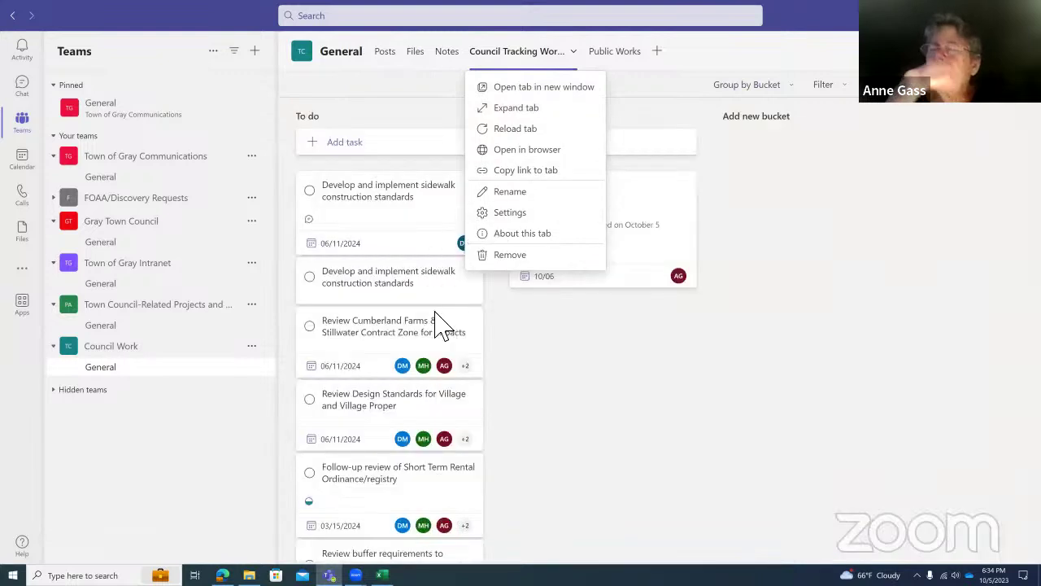
{"action": "left_click", "coordinate": [538, 372]}
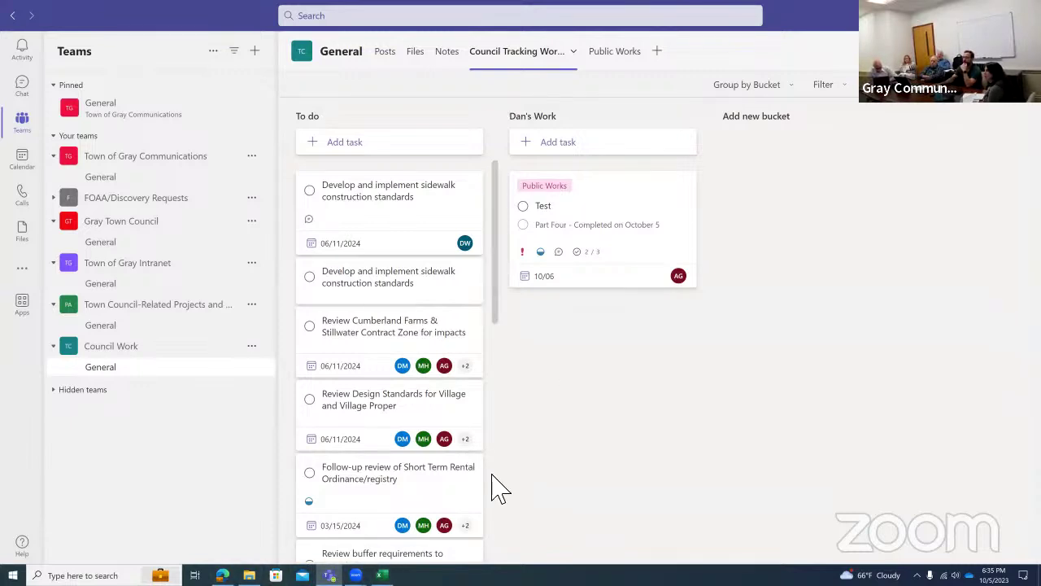
In the exported Excel workbook, scroll right and select the Description columns Q:R.
{"action": "key", "text": "alt+Tab"}
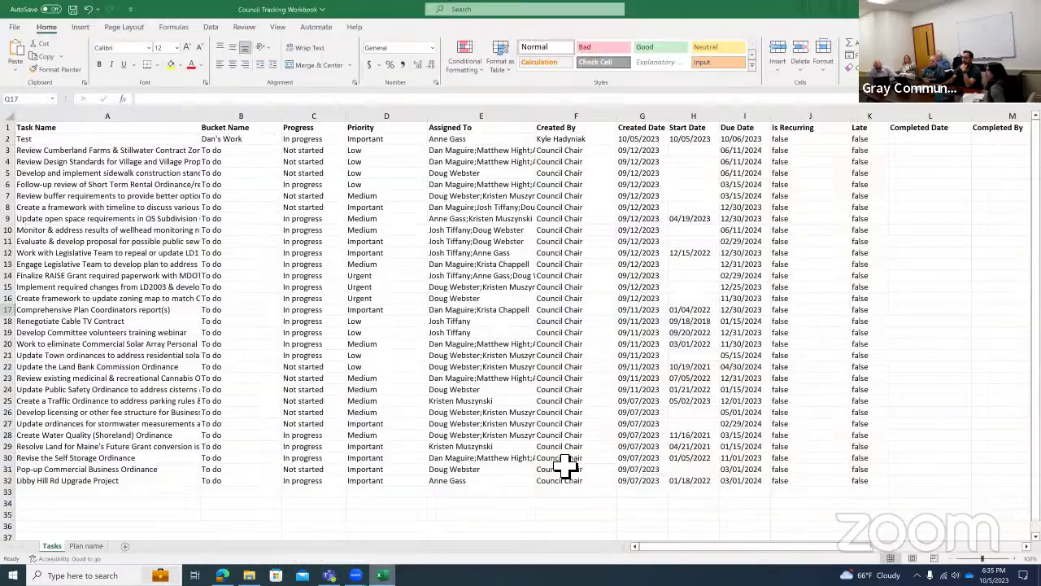
{"action": "left_click_drag", "start_coordinate": [721, 546], "coordinate": [870, 546]}
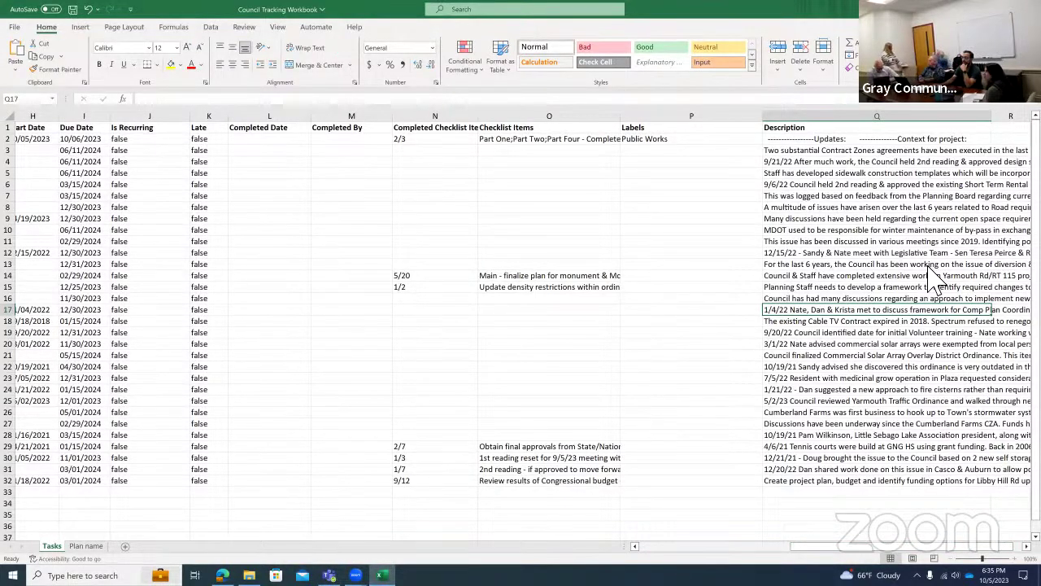
{"action": "left_click_drag", "start_coordinate": [903, 546], "coordinate": [907, 545]}
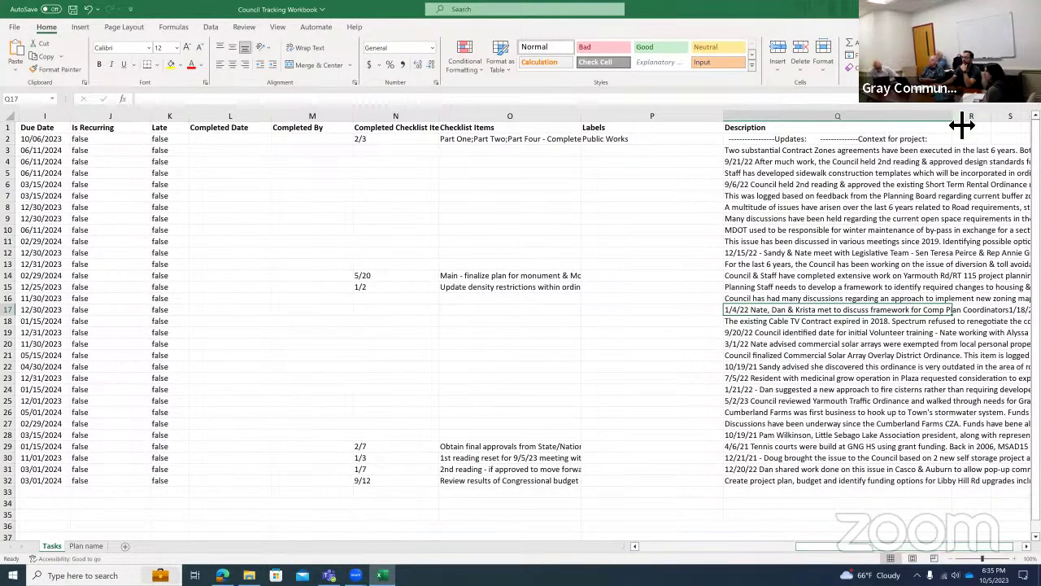
{"action": "left_click_drag", "start_coordinate": [788, 111], "coordinate": [981, 129]}
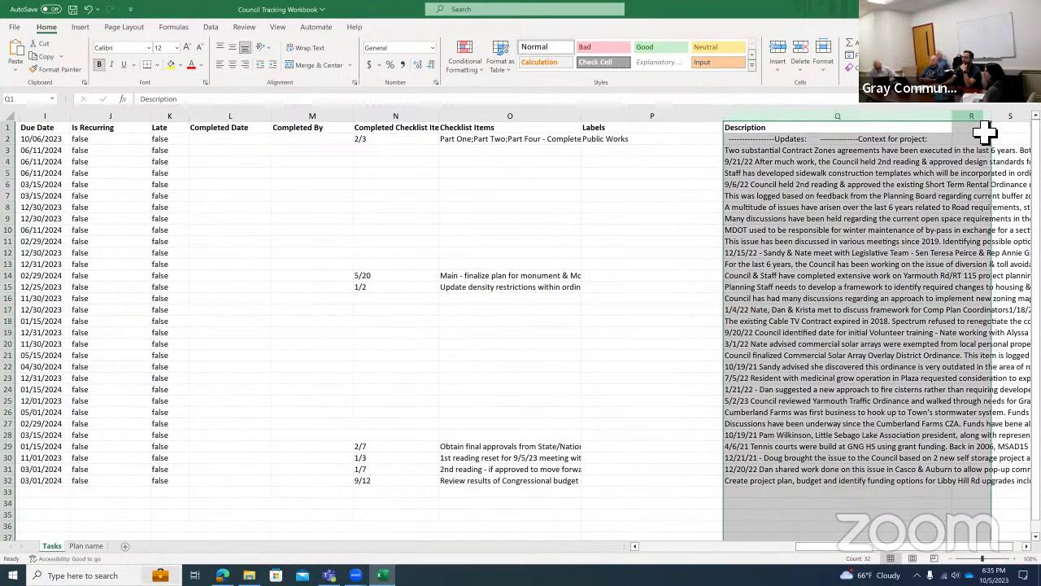
Open cell Q2 to read the Test task's full multi-line Description, then leave the cell.
{"action": "left_click", "coordinate": [864, 343]}
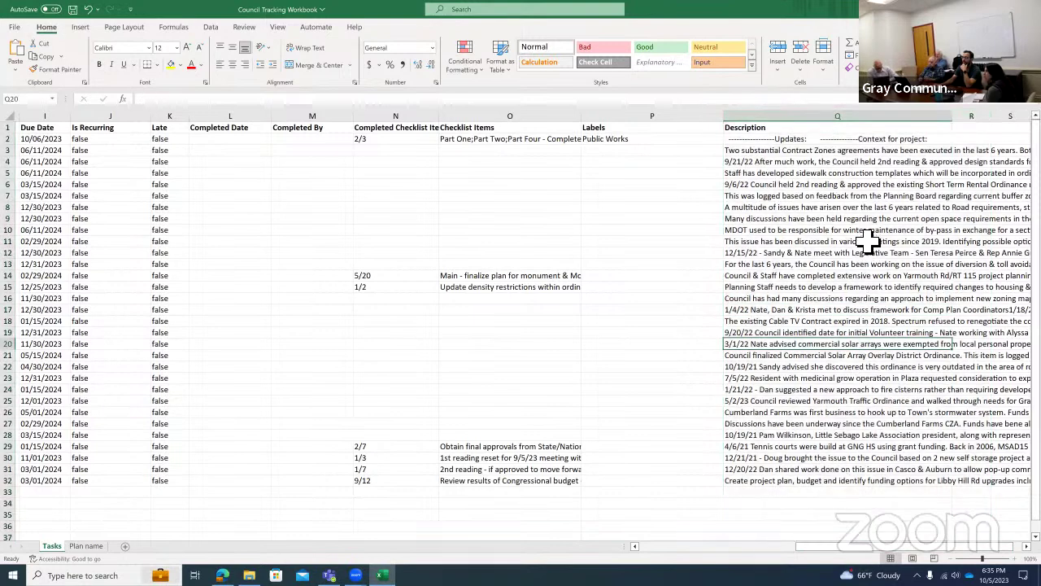
{"action": "left_click", "coordinate": [864, 147]}
{"action": "double_click", "coordinate": [875, 151]}
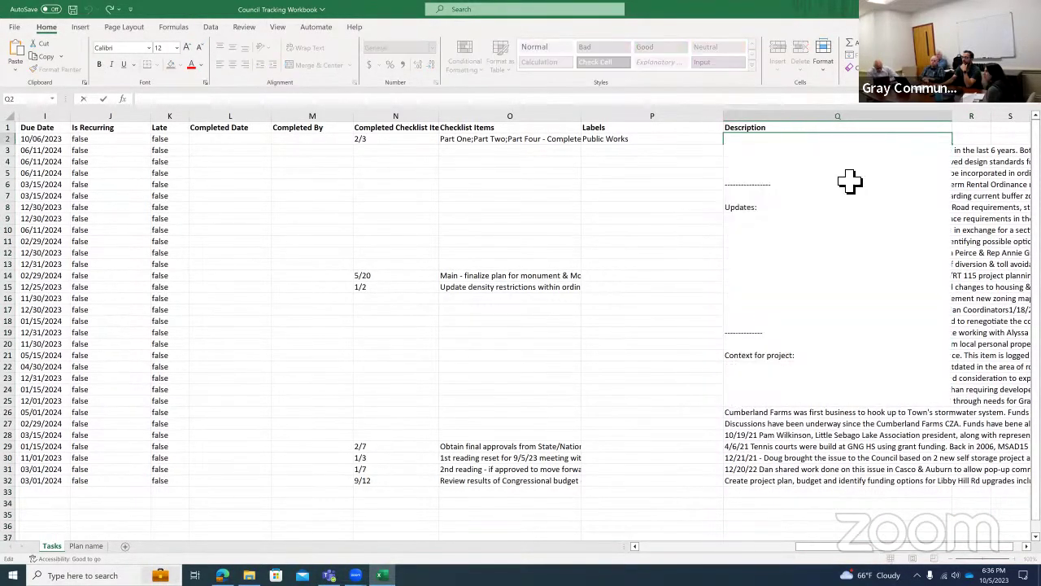
{"action": "scroll", "coordinate": [813, 314], "scroll_direction": "down", "scroll_amount": 10}
{"action": "scroll", "coordinate": [816, 285], "scroll_direction": "up", "scroll_amount": 10}
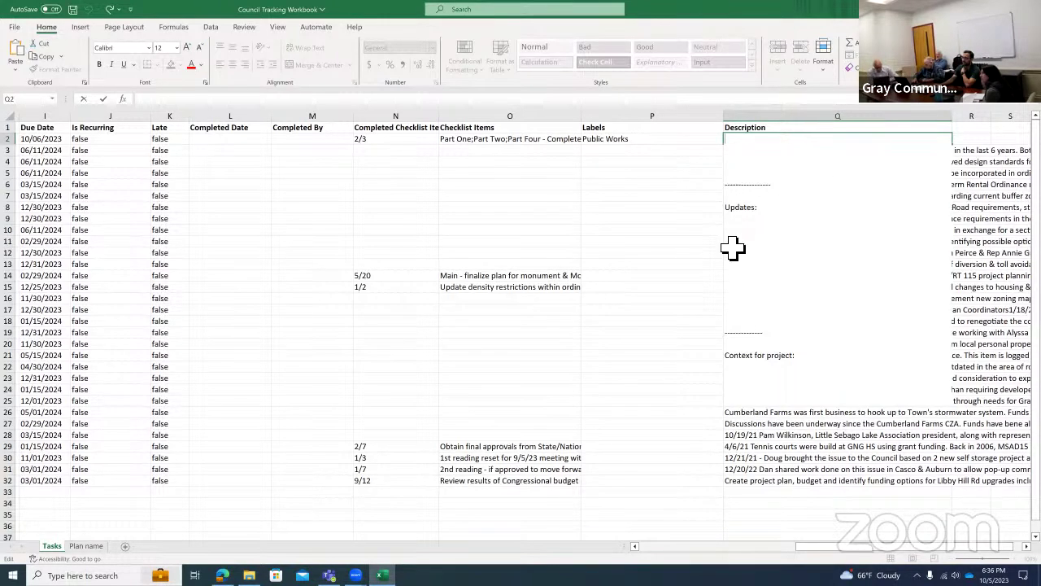
{"action": "left_click", "coordinate": [808, 479]}
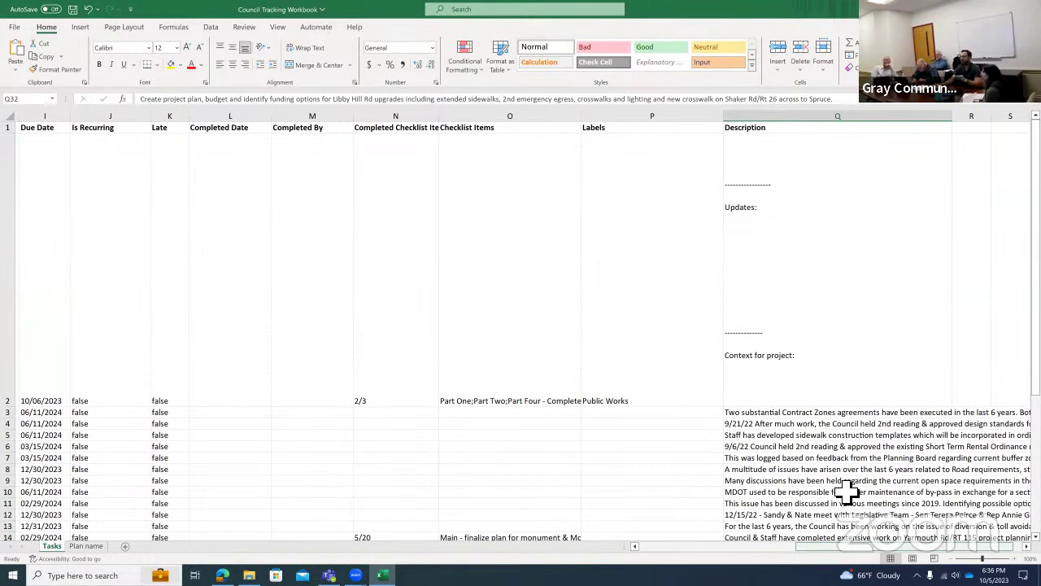
Undo the row 2 height change and open cell O2 to read the Test task's checklist.
{"action": "key", "text": "ctrl+z"}
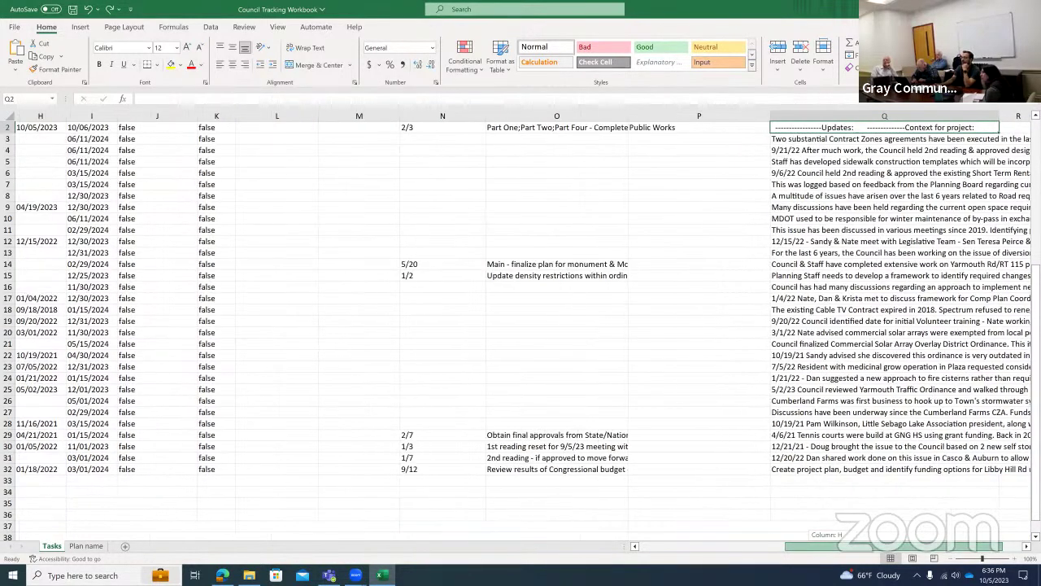
{"action": "scroll", "coordinate": [521, 325], "scroll_direction": "right", "scroll_amount": 2}
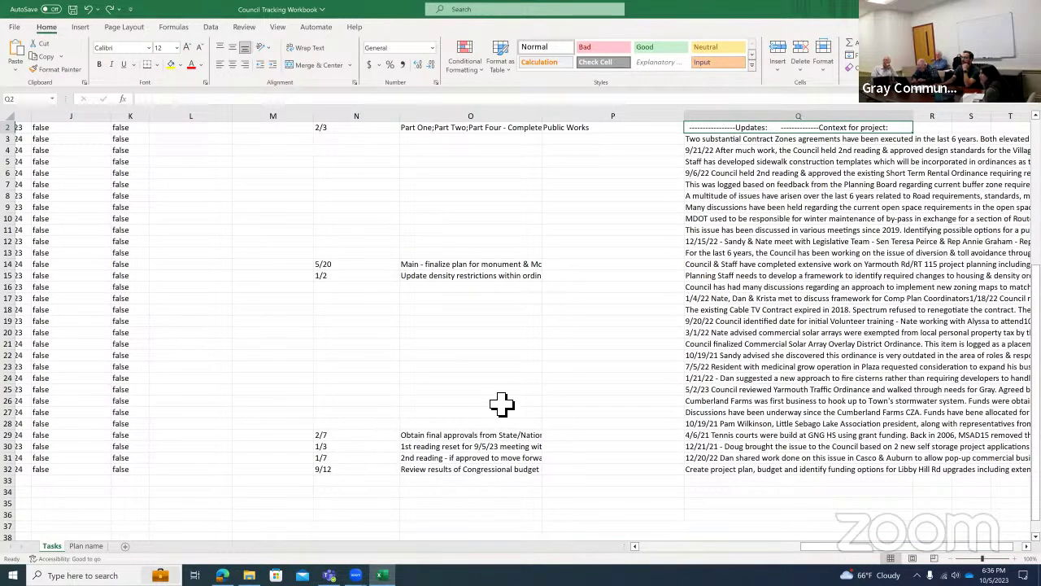
{"action": "left_click", "coordinate": [501, 128]}
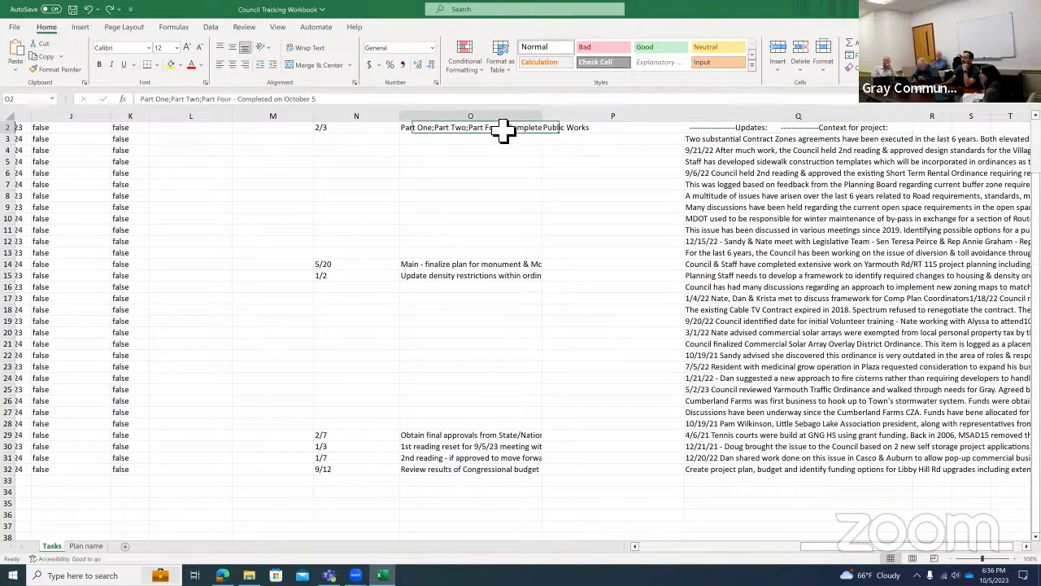
{"action": "double_click", "coordinate": [512, 129]}
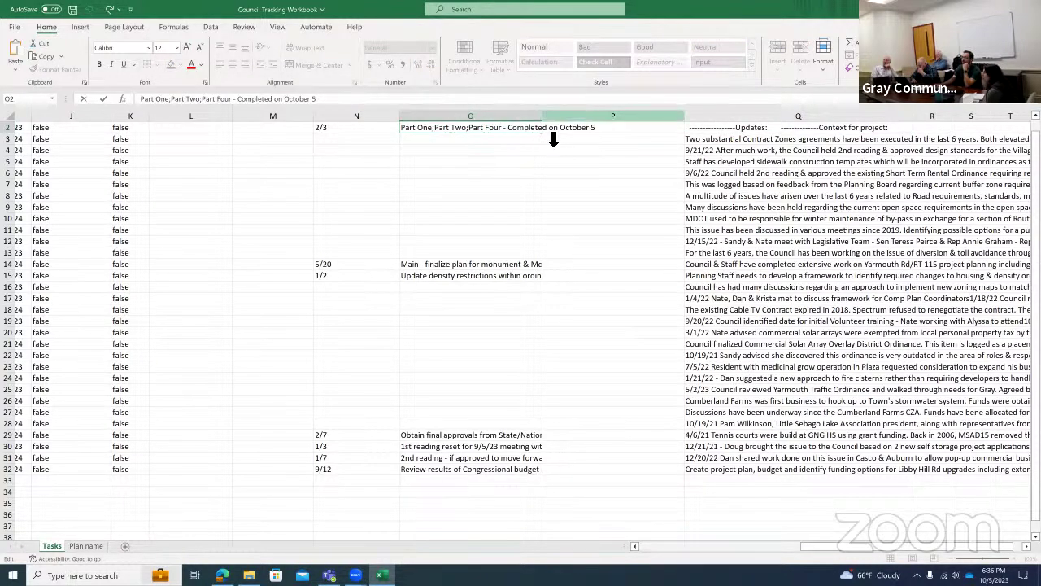
Widen the Checklist Items column O and scroll back to column A.
{"action": "left_click", "coordinate": [540, 118]}
{"action": "left_click_drag", "start_coordinate": [546, 121], "coordinate": [563, 121]}
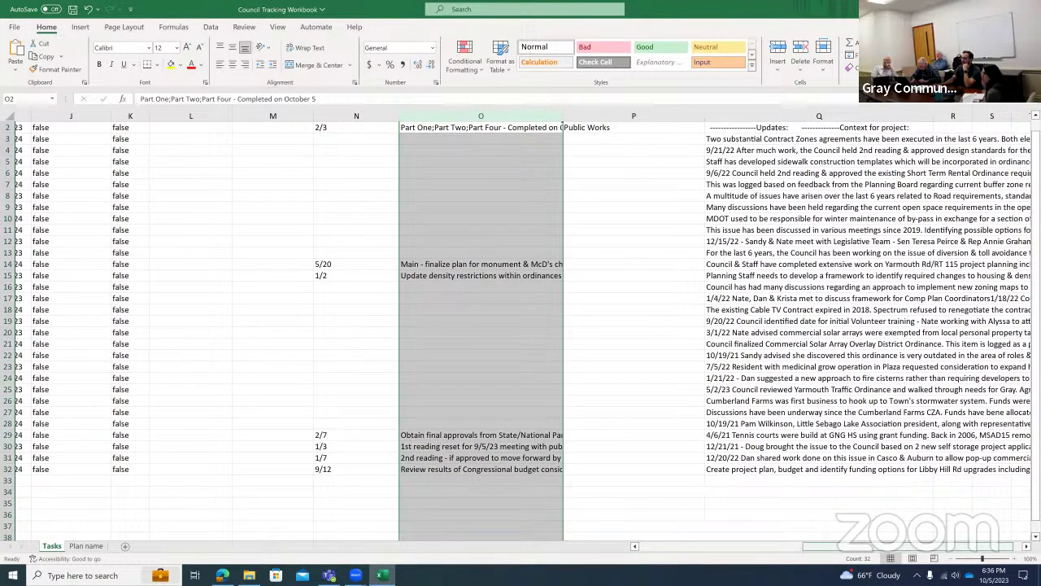
{"action": "scroll", "coordinate": [516, 463], "scroll_direction": "left", "scroll_amount": 5}
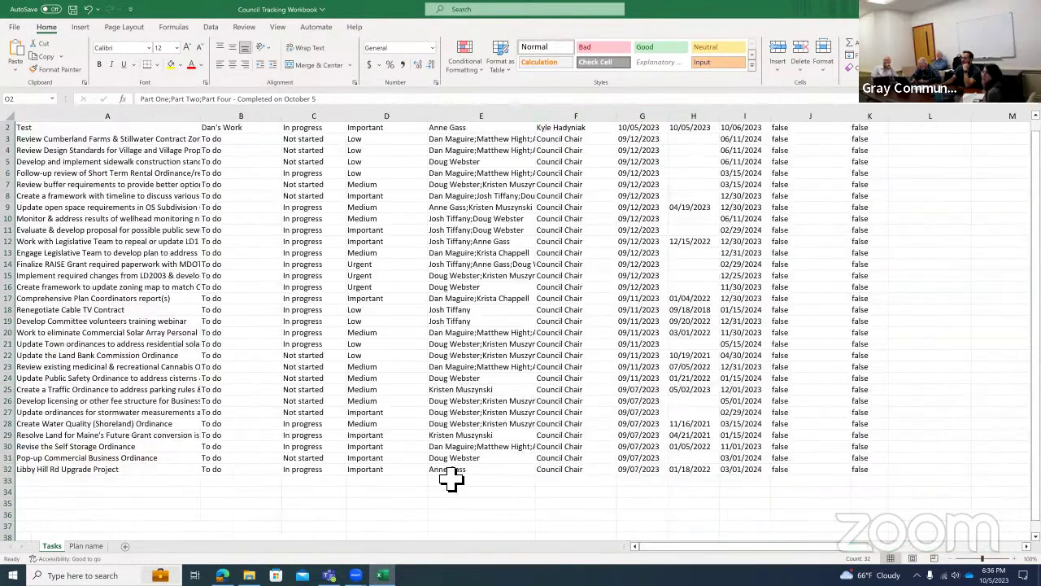
{"action": "left_click", "coordinate": [599, 505]}
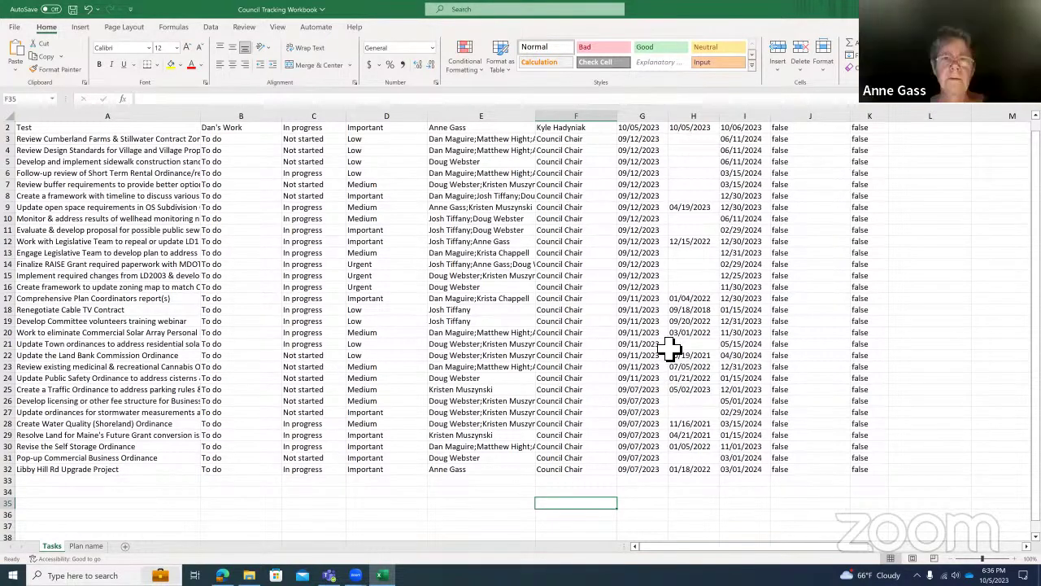
{"action": "scroll", "coordinate": [672, 349], "scroll_direction": "up", "scroll_amount": 1}
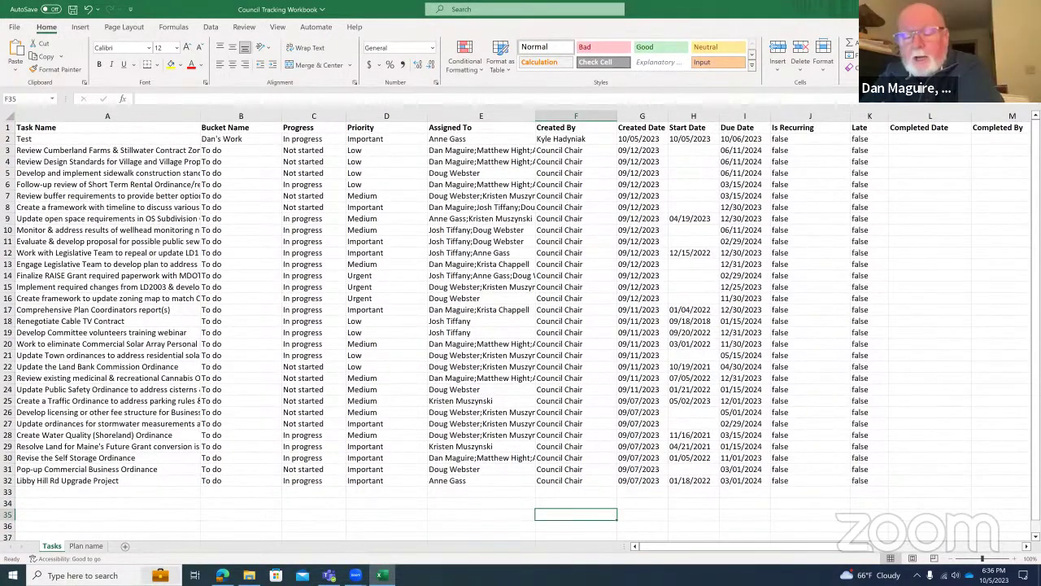
Switch from Excel back to the Council Tracking Workbook board in Teams.
{"action": "key", "text": "alt+Tab"}
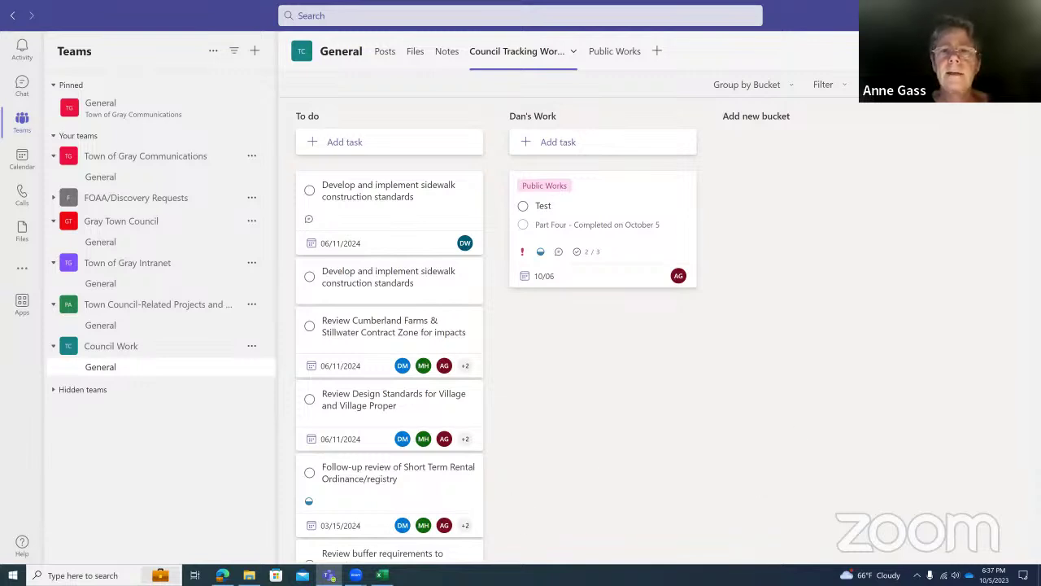
In Planner's plan Notifications settings, turn off e-mails for late or soon-due assigned tasks.
{"action": "left_click", "coordinate": [222, 575]}
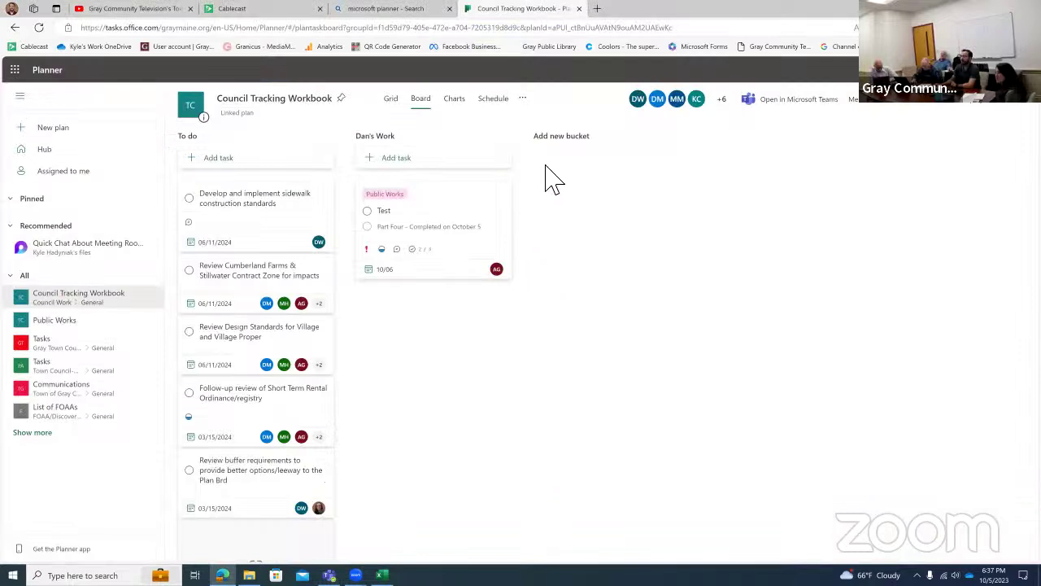
{"action": "left_click", "coordinate": [528, 101]}
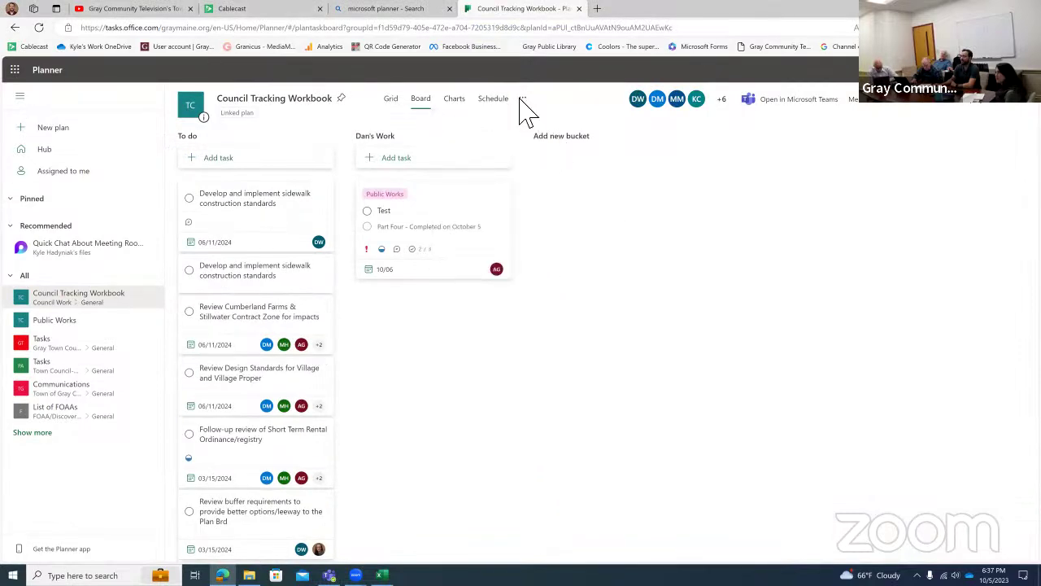
{"action": "left_click", "coordinate": [527, 101]}
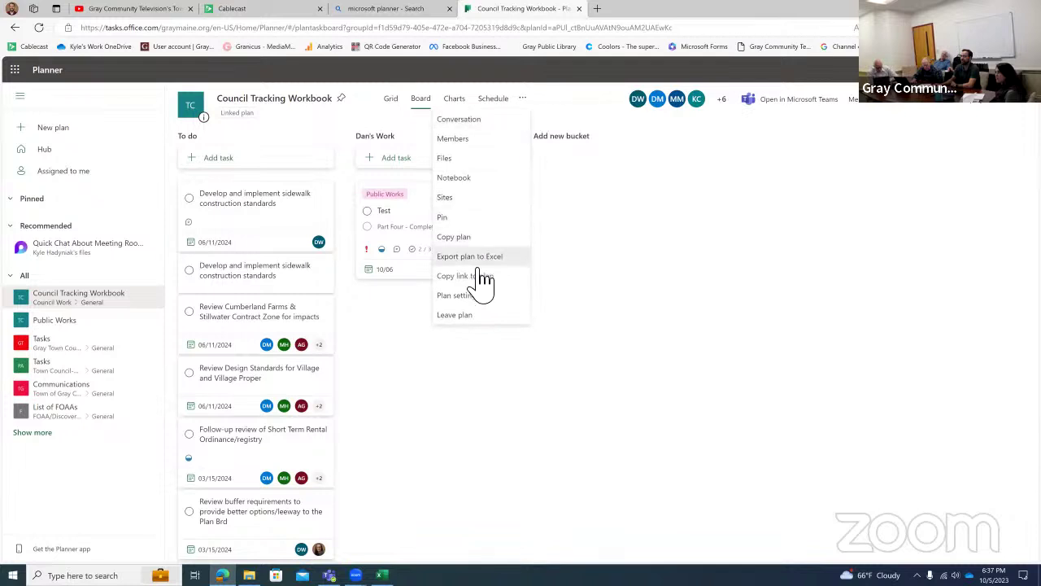
{"action": "left_click", "coordinate": [460, 297]}
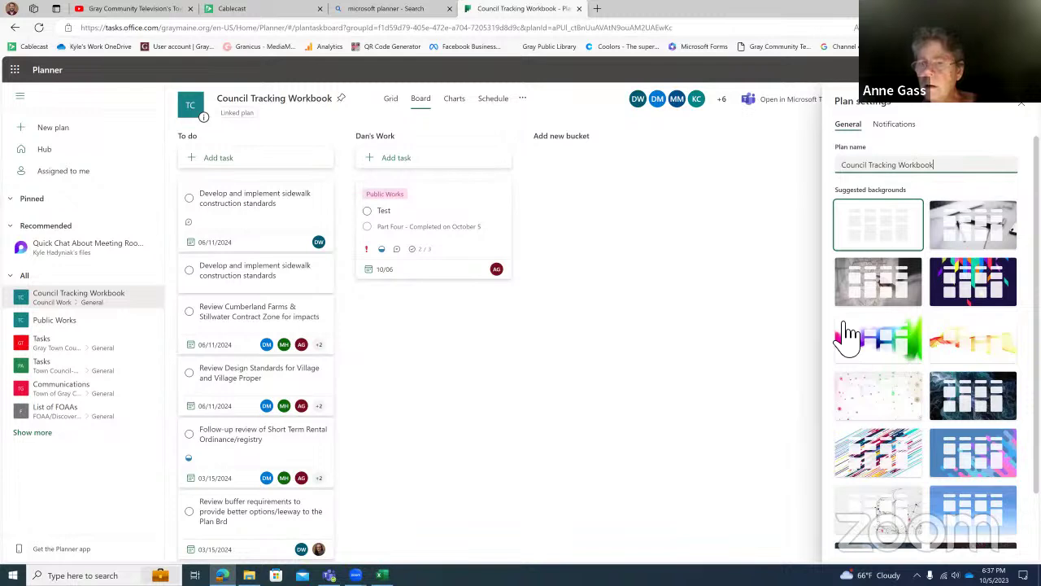
{"action": "left_click", "coordinate": [894, 123]}
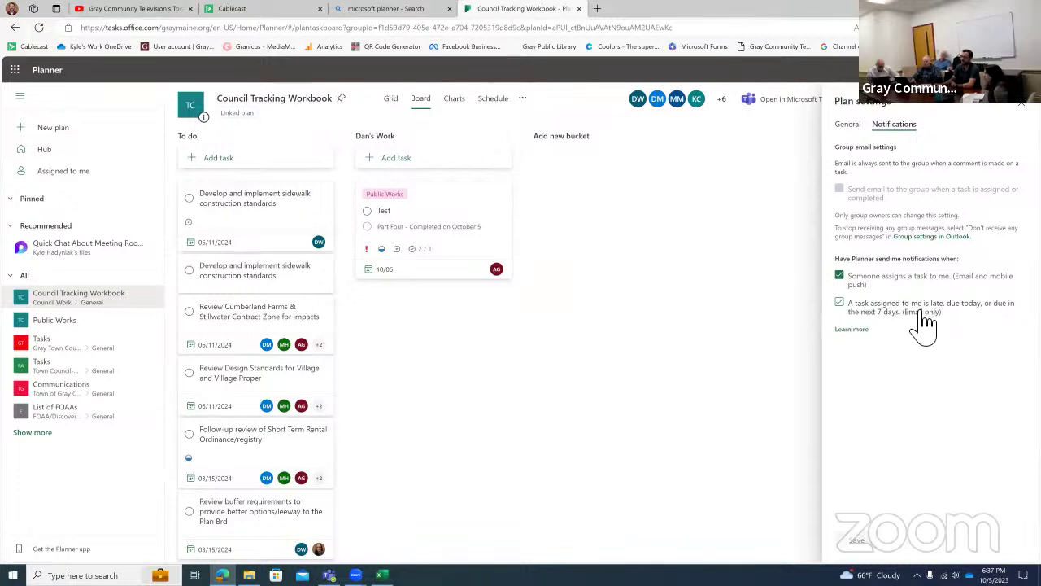
{"action": "left_click", "coordinate": [923, 319]}
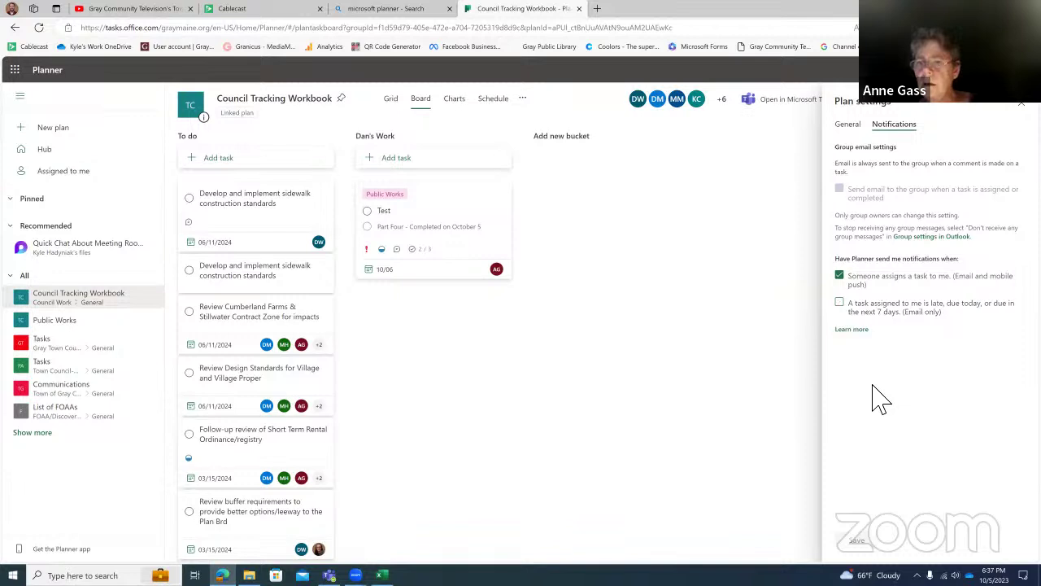